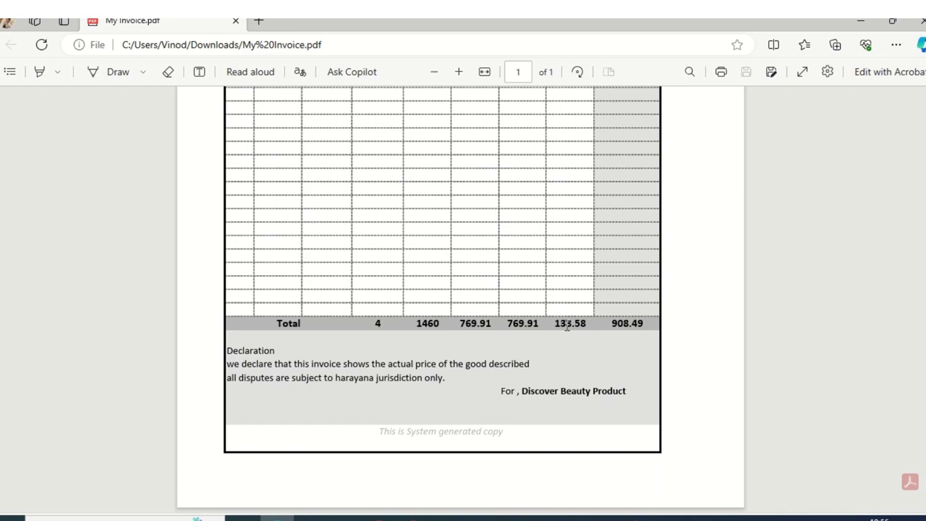
Scroll up to the TAX INVOICE header at the top of My Invoice.pdf in Edge.
scroll(567, 326, up, 5)
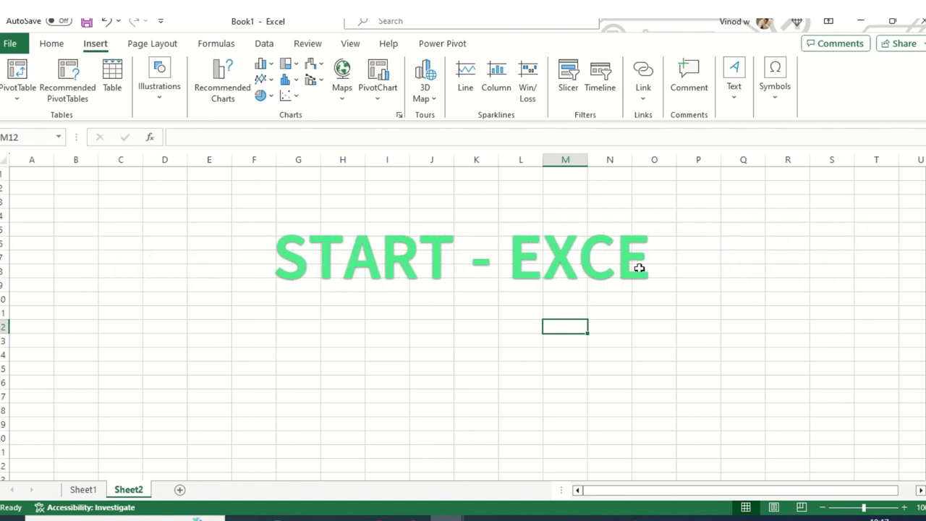
Launch Excel from the Start menu and create the blank workbook Book2.
key(super)
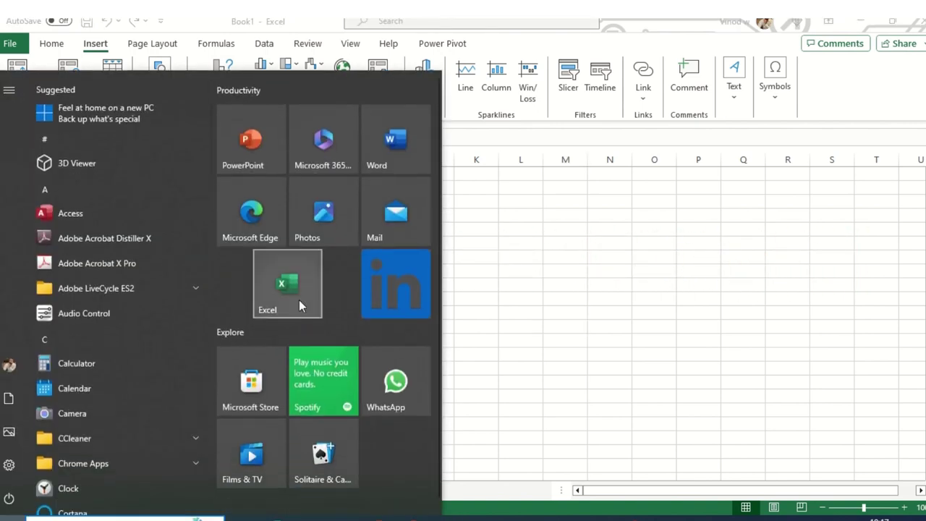
click(293, 295)
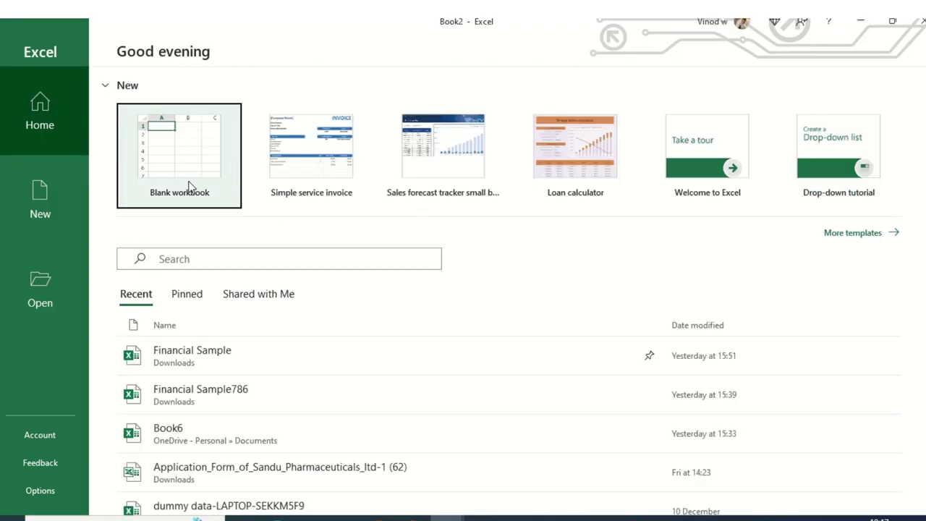
click(189, 187)
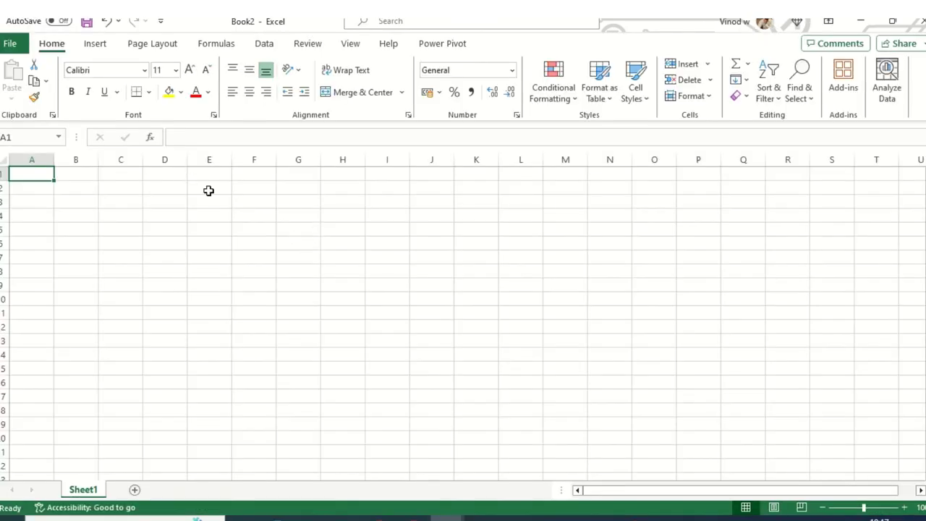
drag(253, 229, 622, 393)
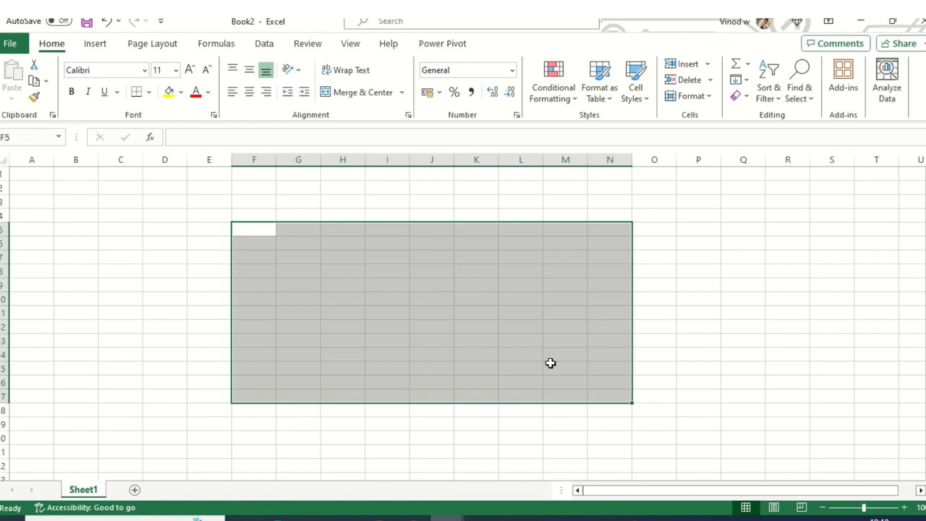
click(551, 366)
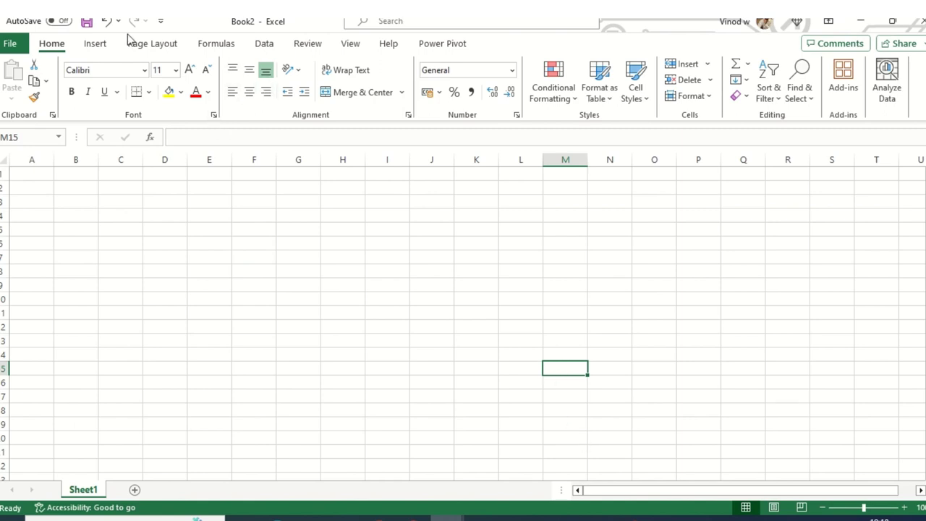
Review paper size and print preview in Page Setup so page breaks show after columns I and R.
click(153, 45)
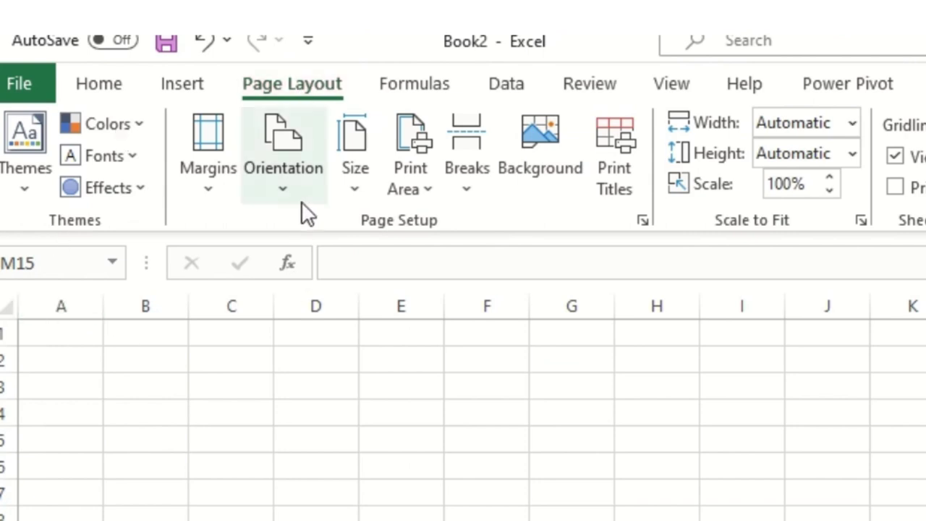
click(350, 200)
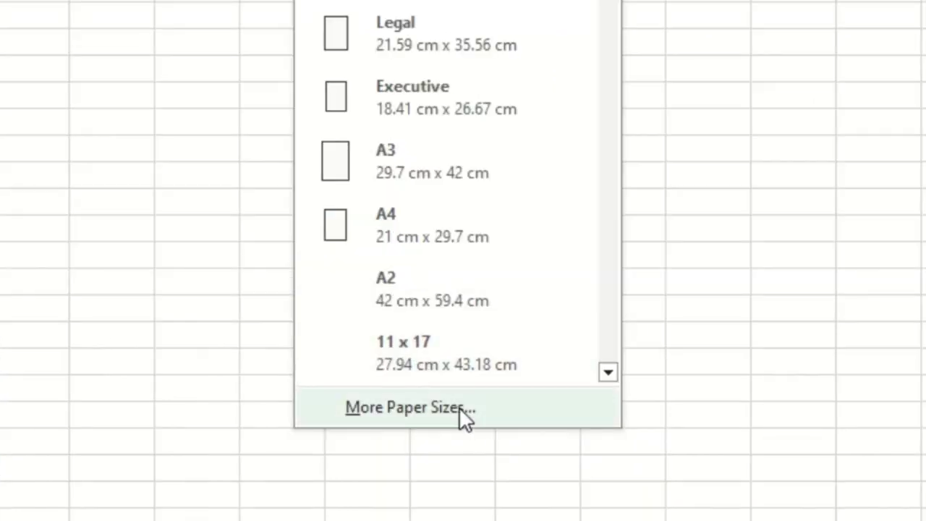
click(501, 520)
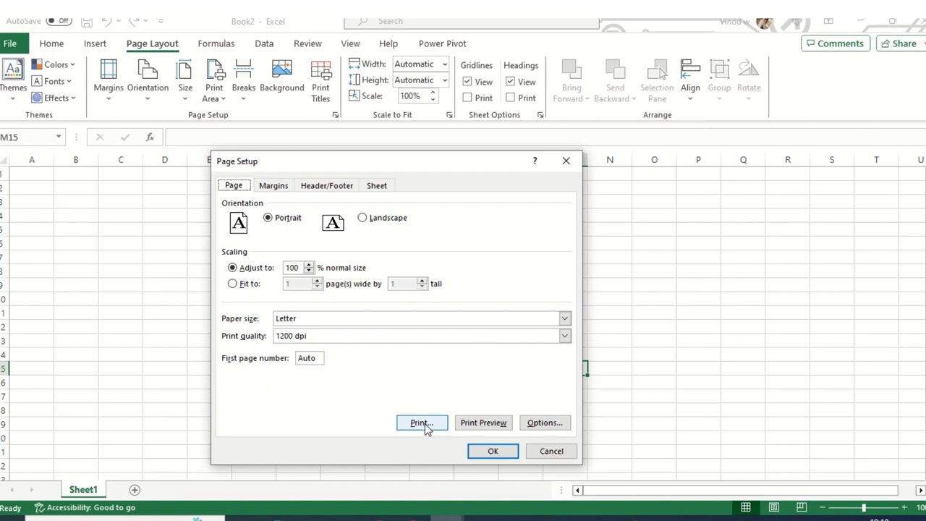
click(473, 426)
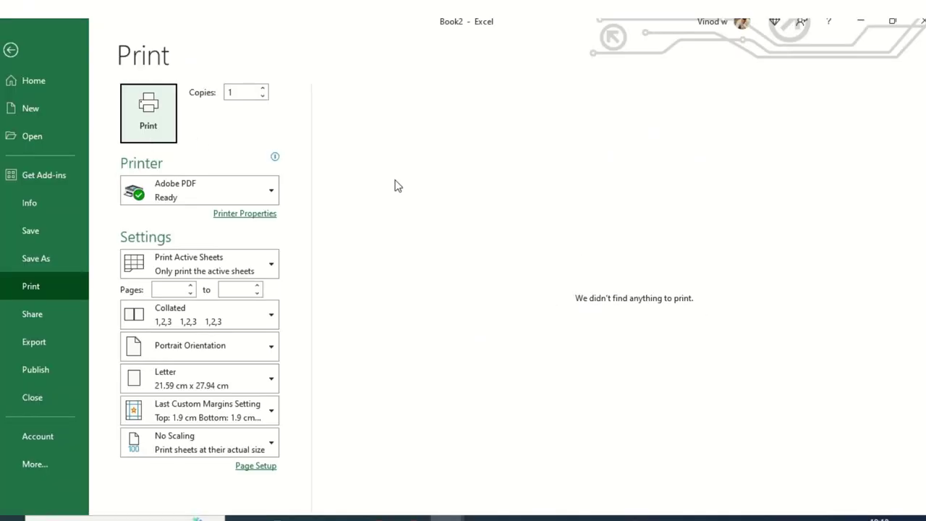
key(Escape)
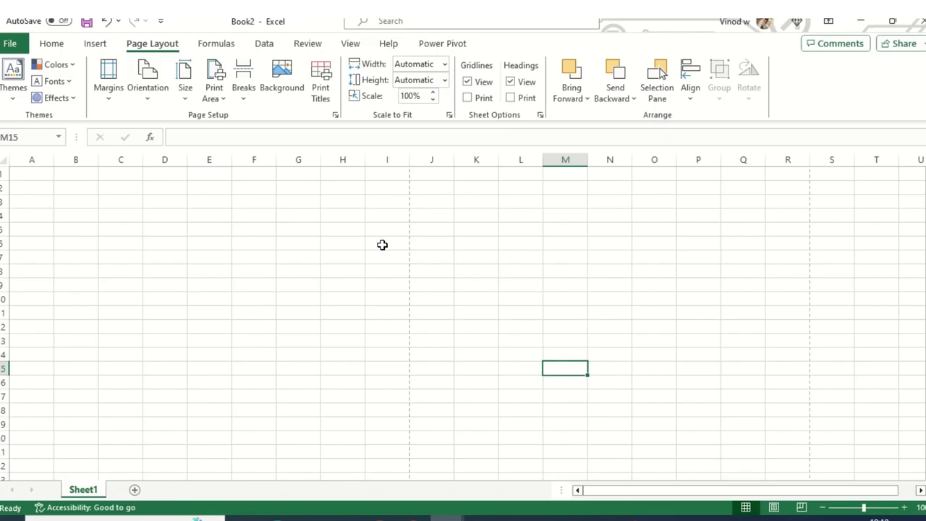
Type sample text into E6, I7, K8, K13 and K17 around the page break.
click(321, 212)
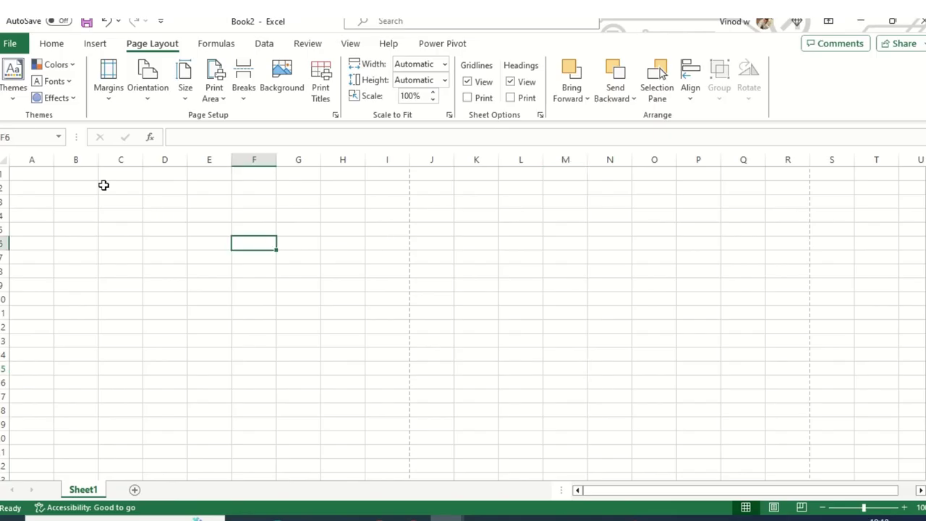
drag(29, 174, 611, 172)
click(387, 157)
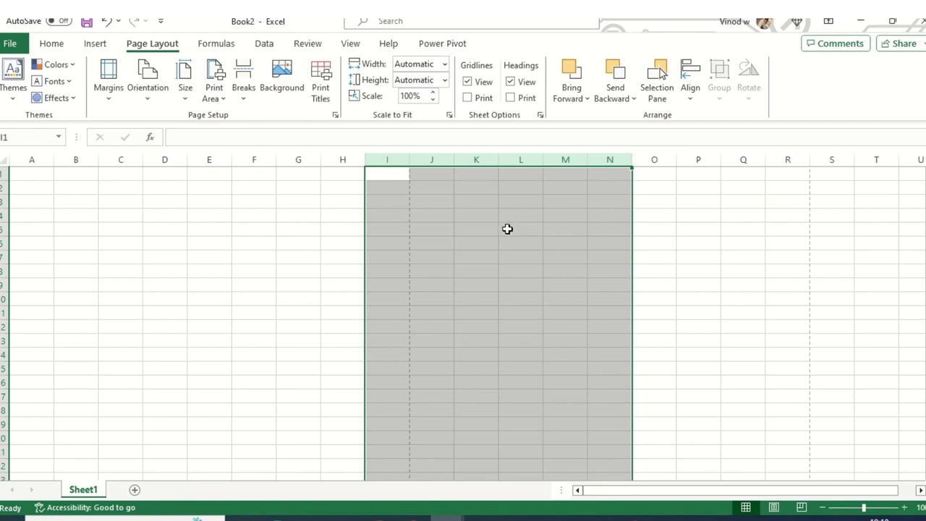
click(189, 241)
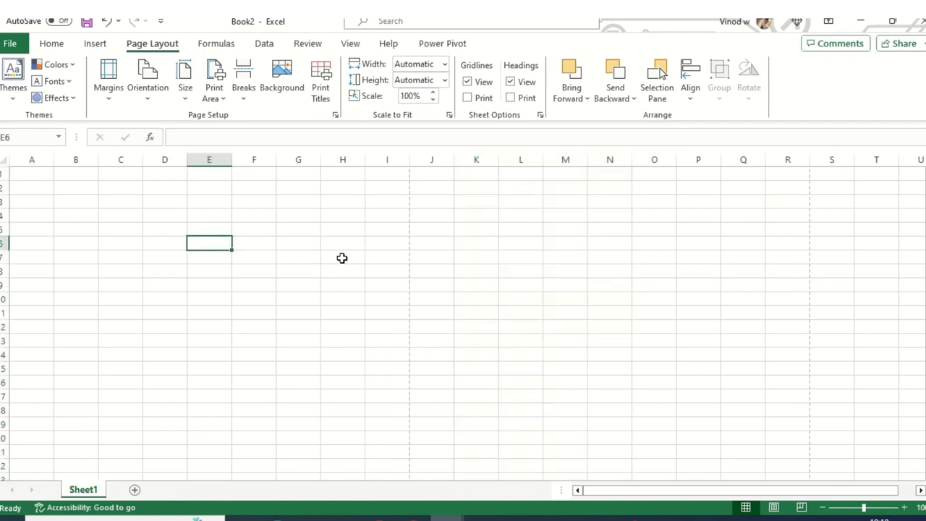
text(asdfasdfasdf)
click(369, 259)
text(asdfasdf)
click(496, 270)
text(asdfasdf)
click(461, 341)
text(sadfasdf)
click(467, 396)
text(asdfasd)
Label K11 as PAGE 2 and H12 as PAGE 1.
click(492, 317)
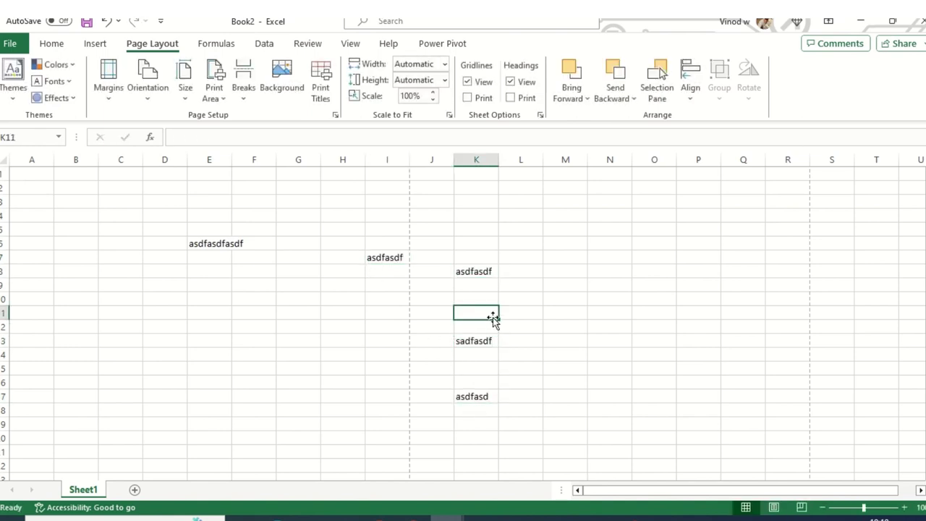
text(PAGE 2)
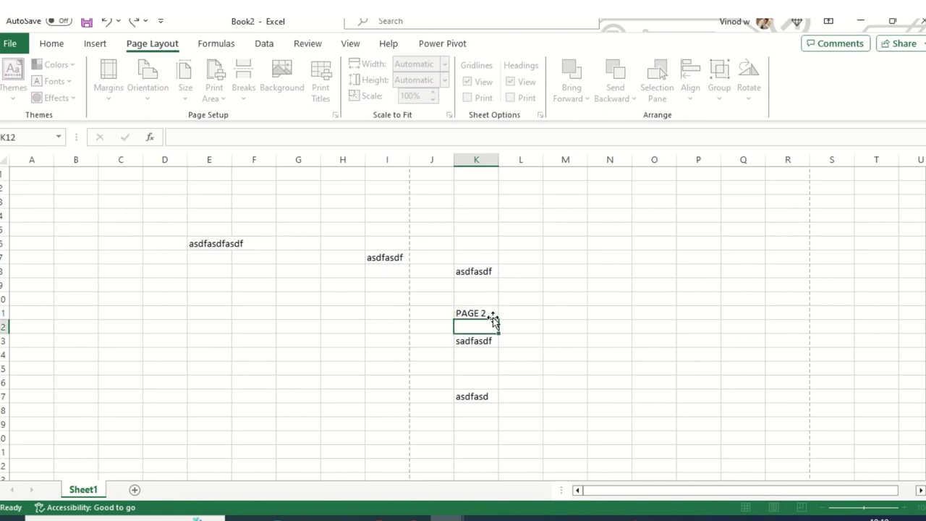
key(Return)
key(Left)
key(Left)
key(Left)
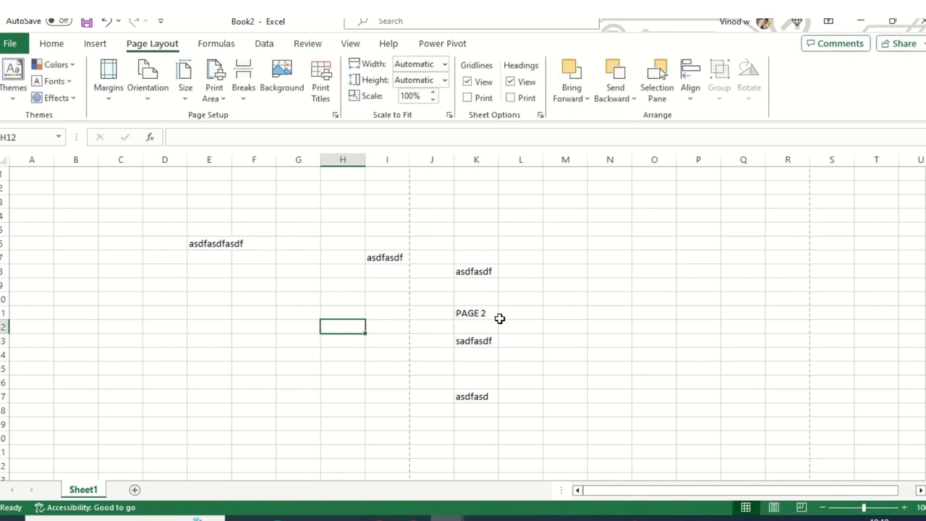
text(PAGE 1)
key(Return)
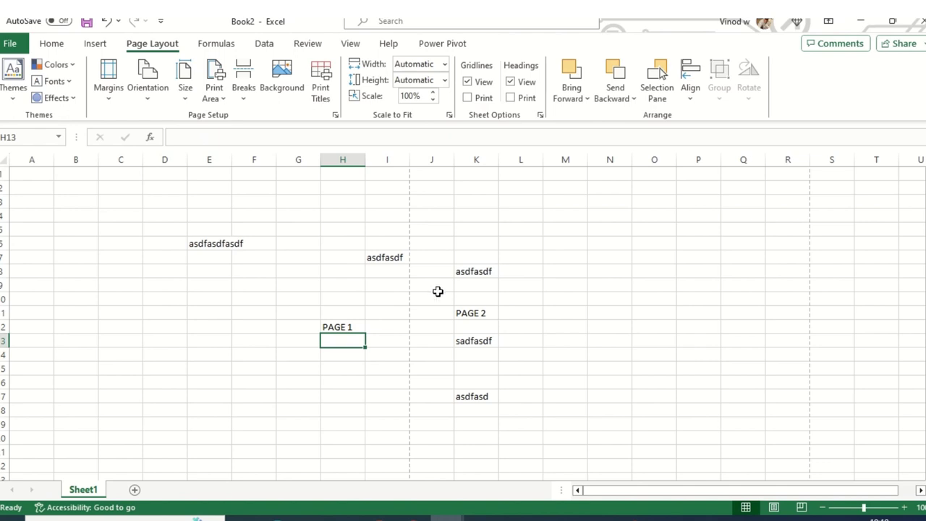
click(11, 43)
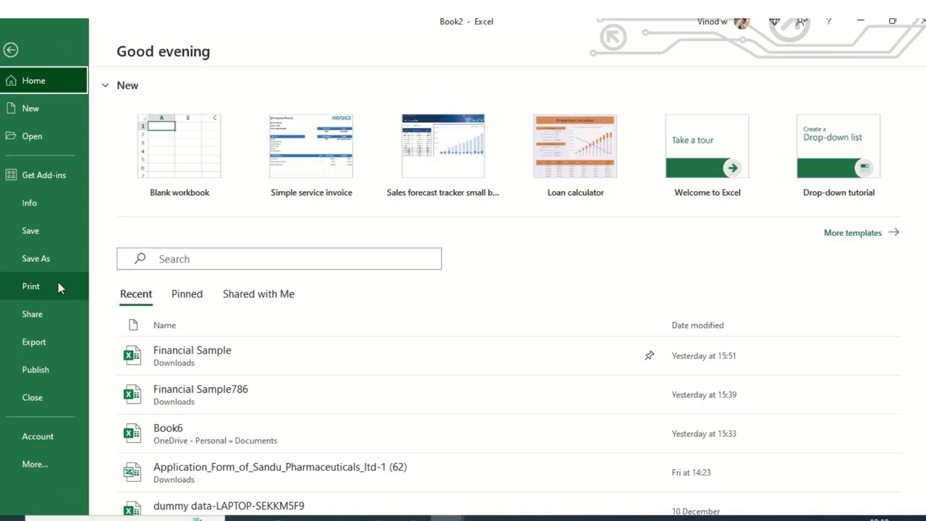
click(57, 286)
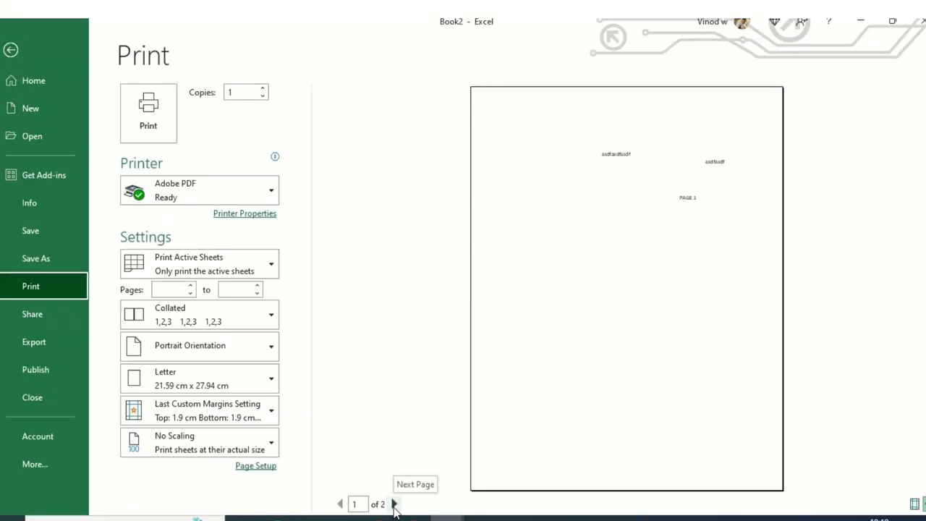
click(394, 504)
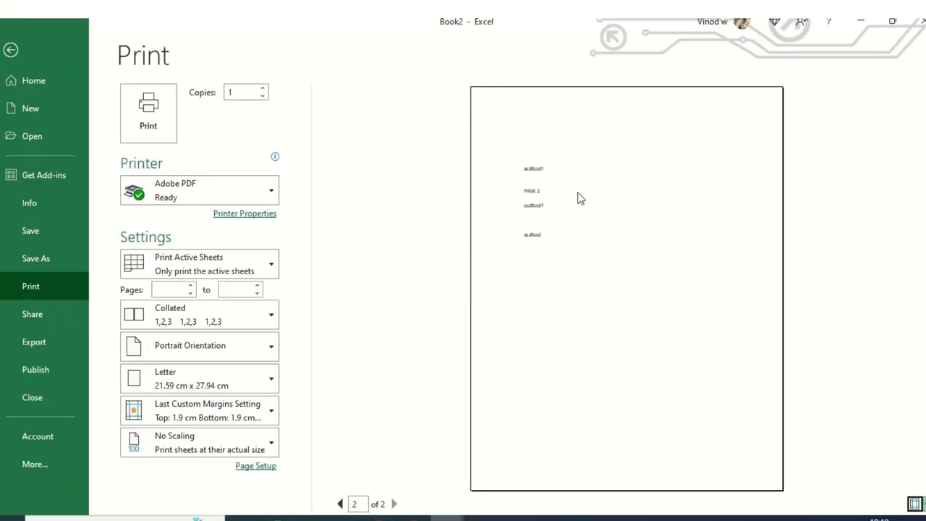
key(Escape)
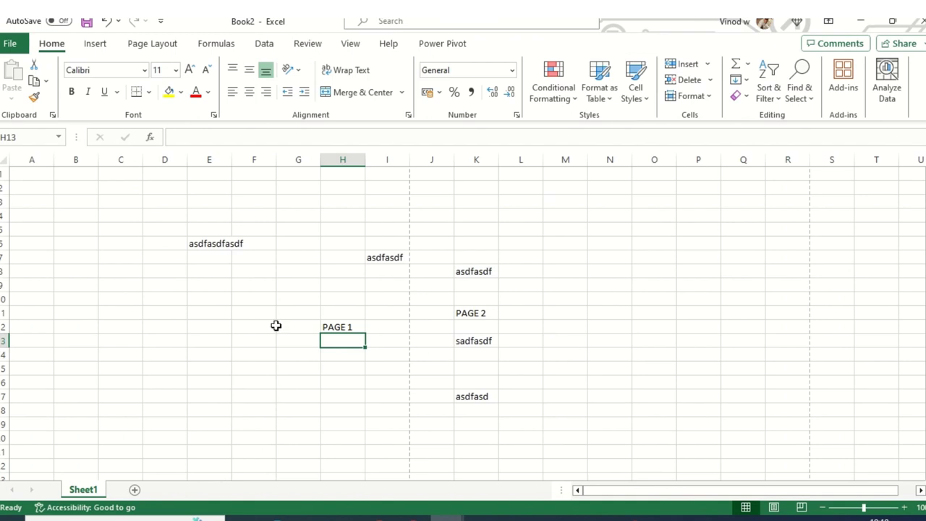
click(210, 259)
drag(8, 229, 47, 435)
key(Delete)
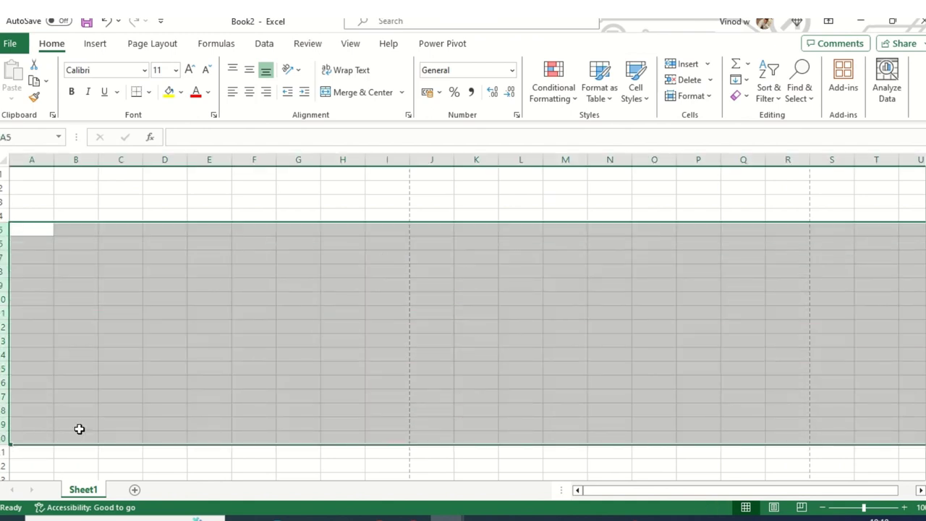
click(203, 273)
click(153, 44)
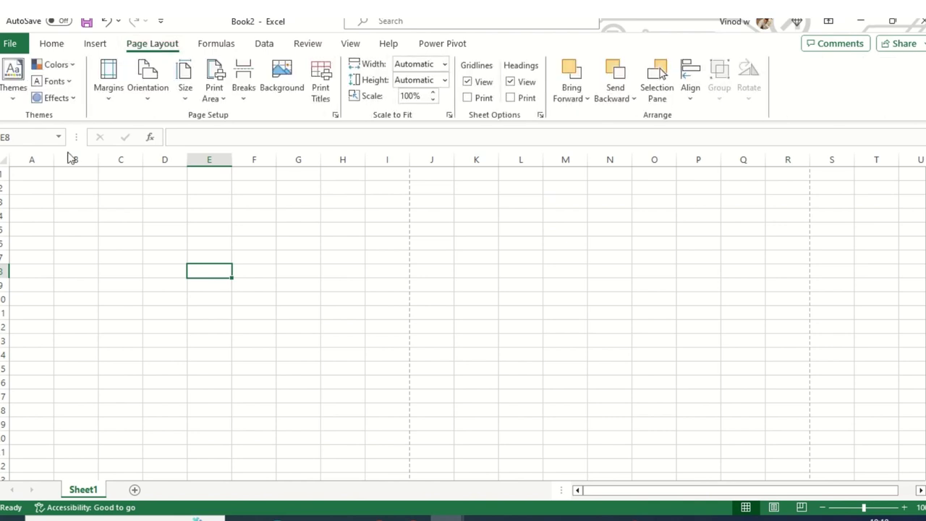
click(114, 105)
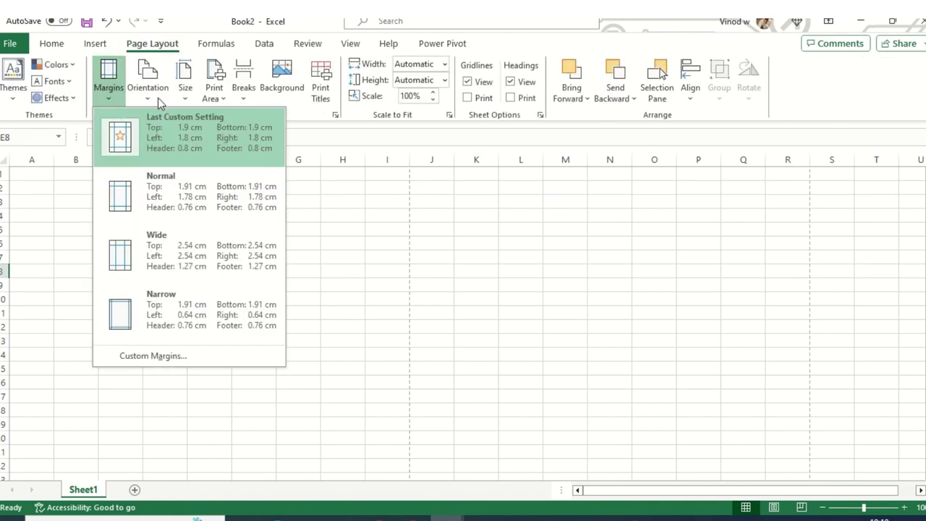
click(184, 94)
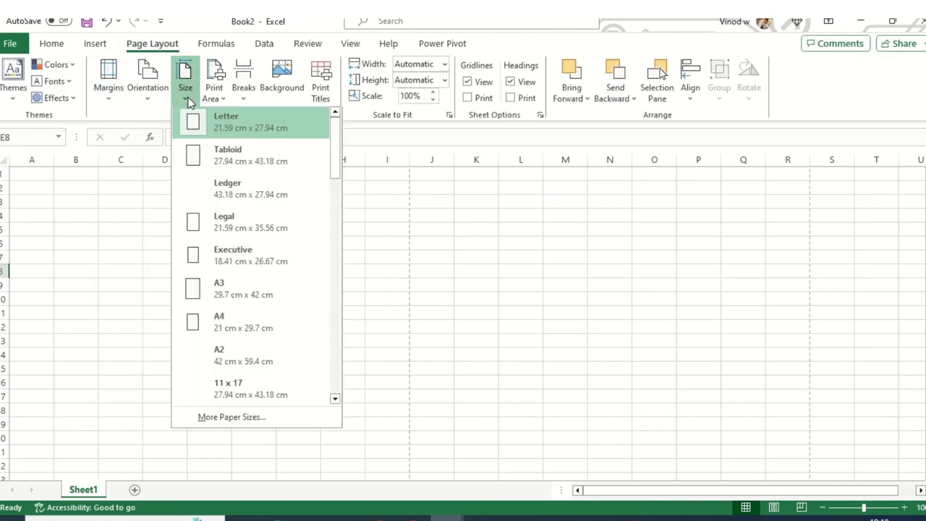
click(235, 423)
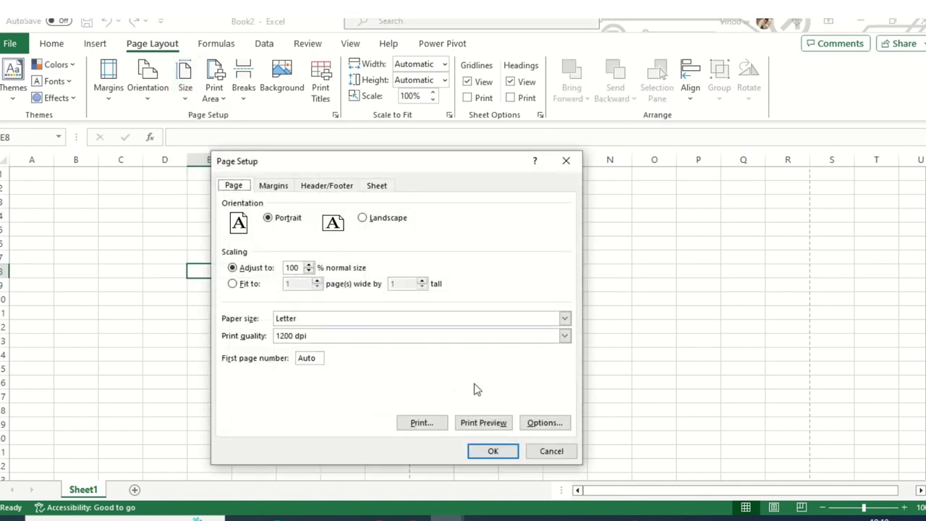
click(483, 422)
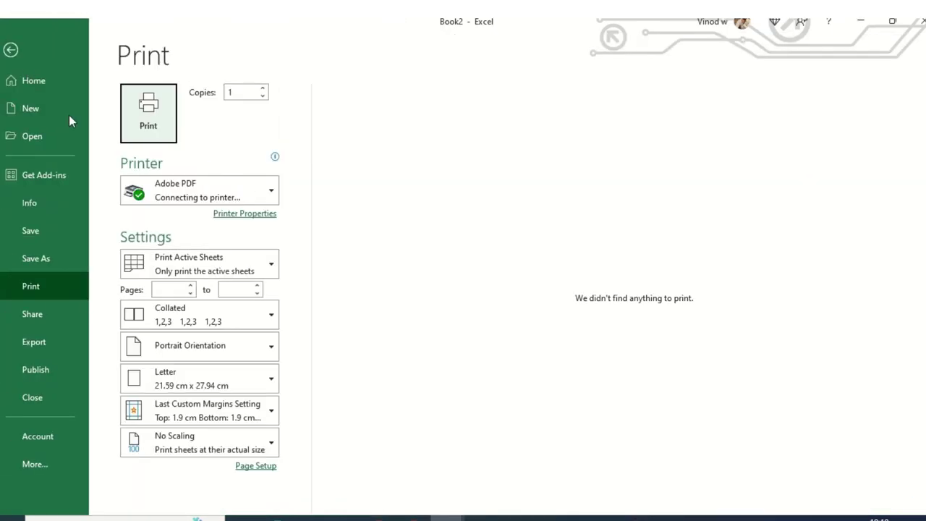
click(22, 54)
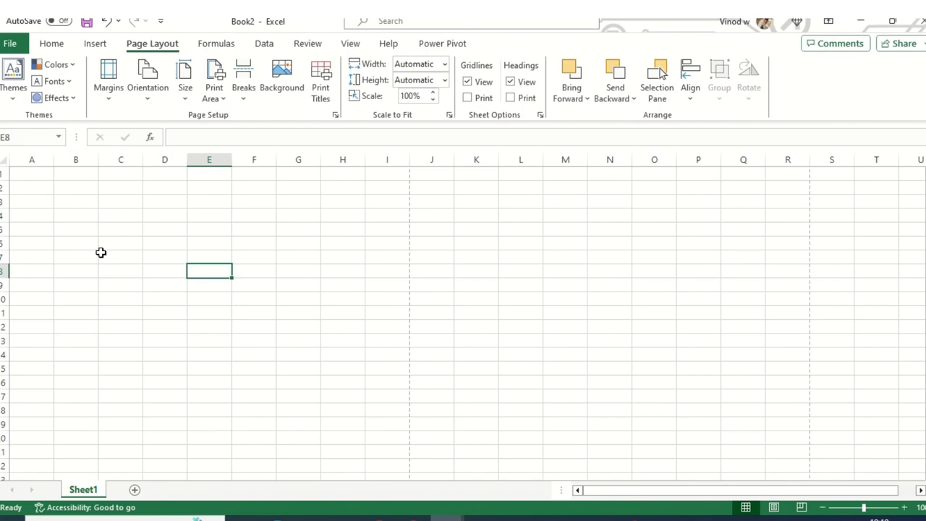
drag(34, 174, 351, 221)
Select A1:I47 and make it the sheet's print area.
scroll(299, 324, down, 9)
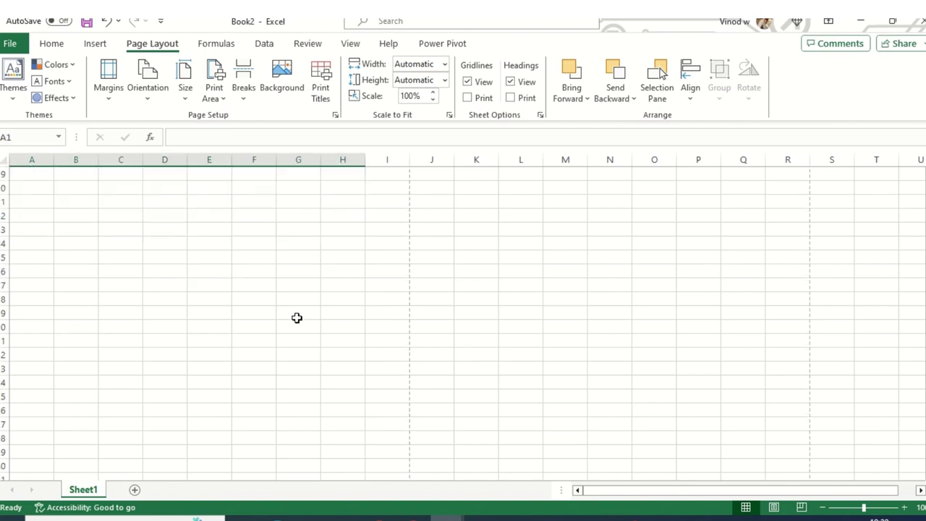
scroll(297, 315, down, 3)
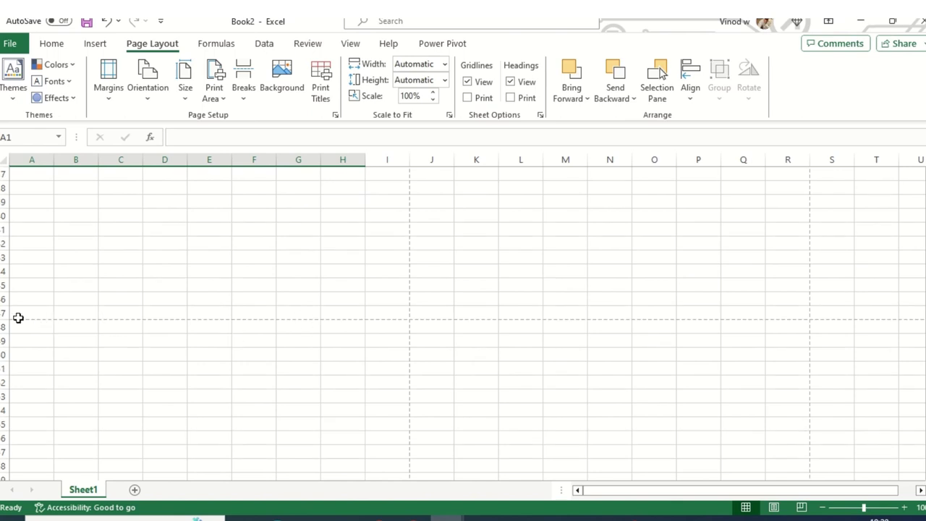
click(19, 315)
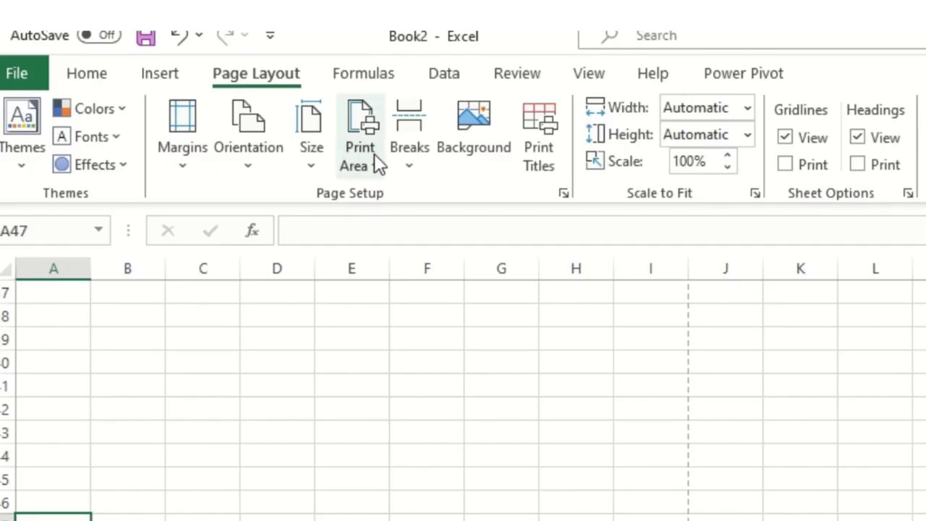
click(373, 153)
click(462, 204)
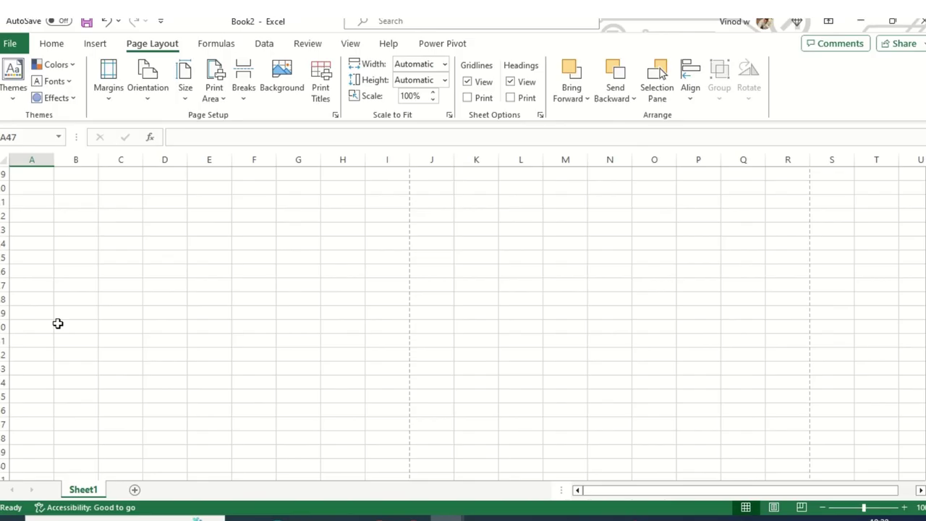
scroll(55, 307, up, 13)
click(42, 179)
scroll(275, 323, down, 12)
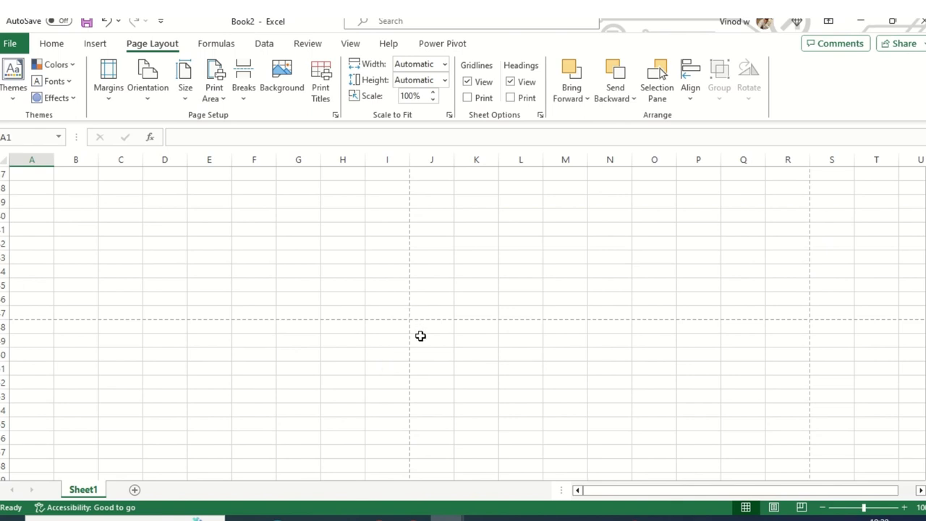
shift+click(400, 314)
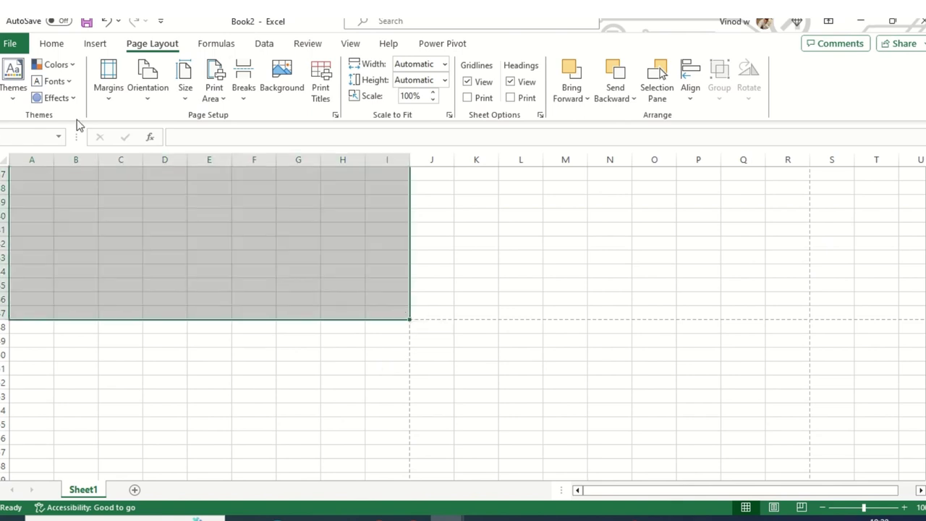
click(209, 94)
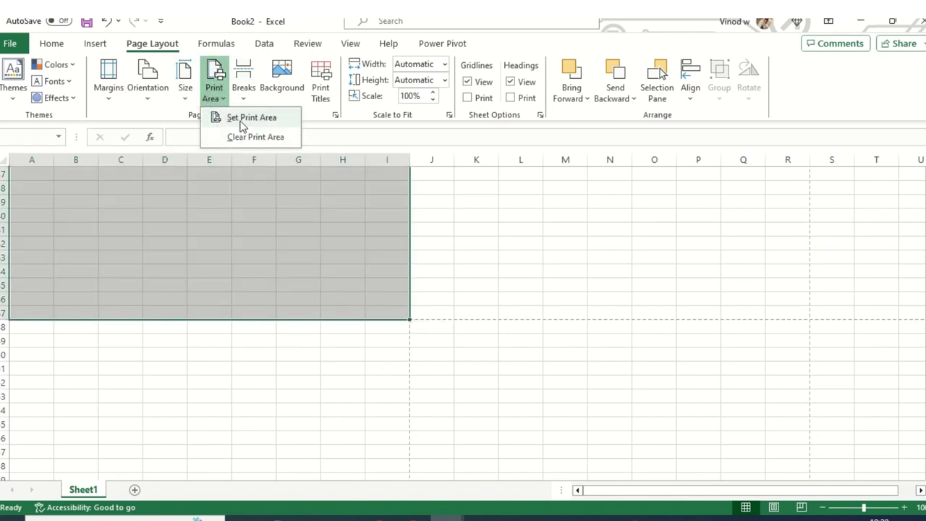
click(239, 120)
click(265, 247)
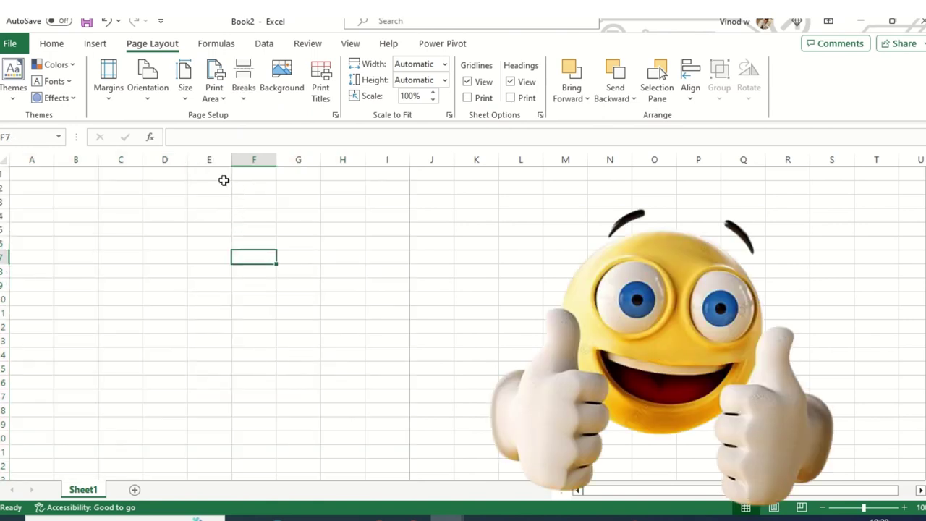
Confirm in Page Break Preview that columns A–I print as a single Page 1, then return to Normal view.
click(351, 45)
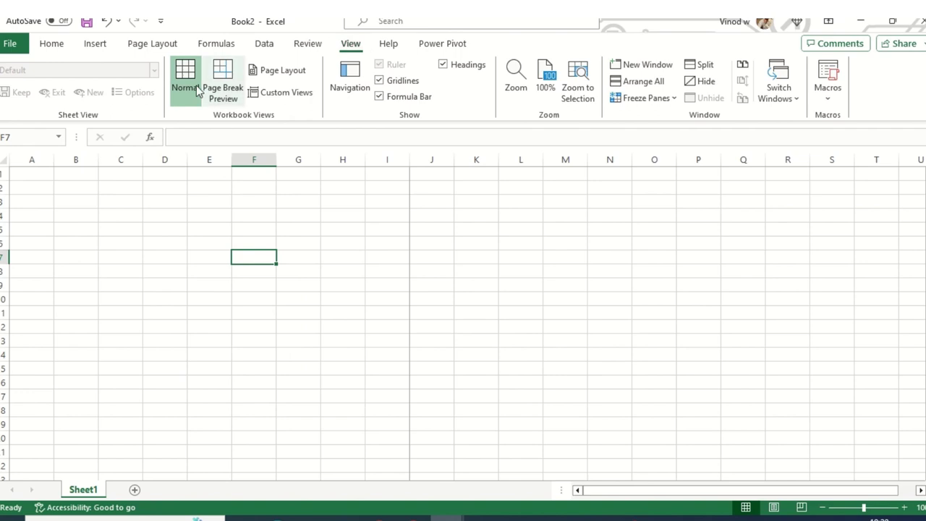
click(231, 86)
scroll(147, 281, down, 5)
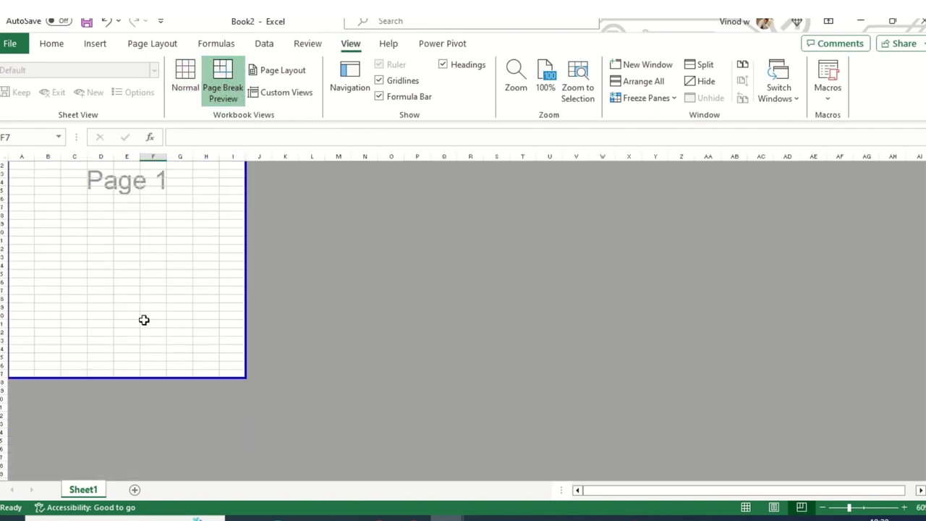
scroll(81, 314, up, 5)
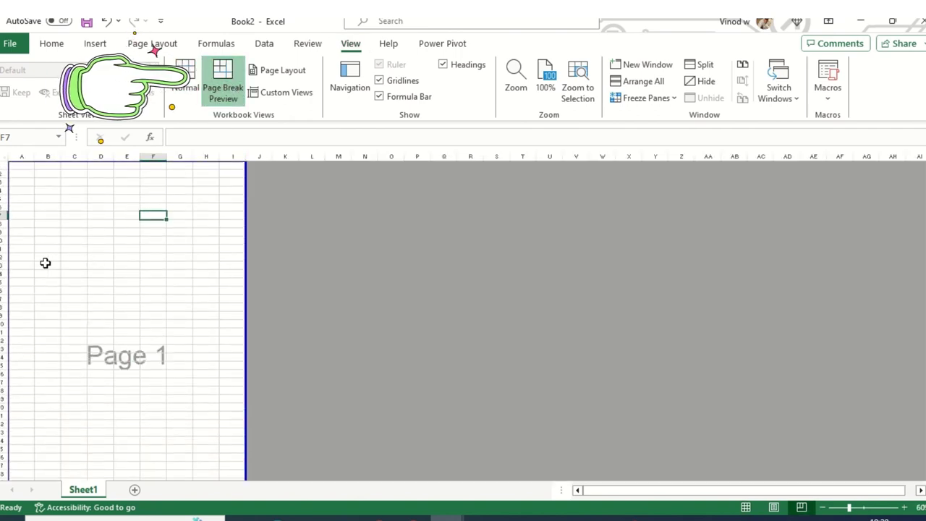
click(190, 89)
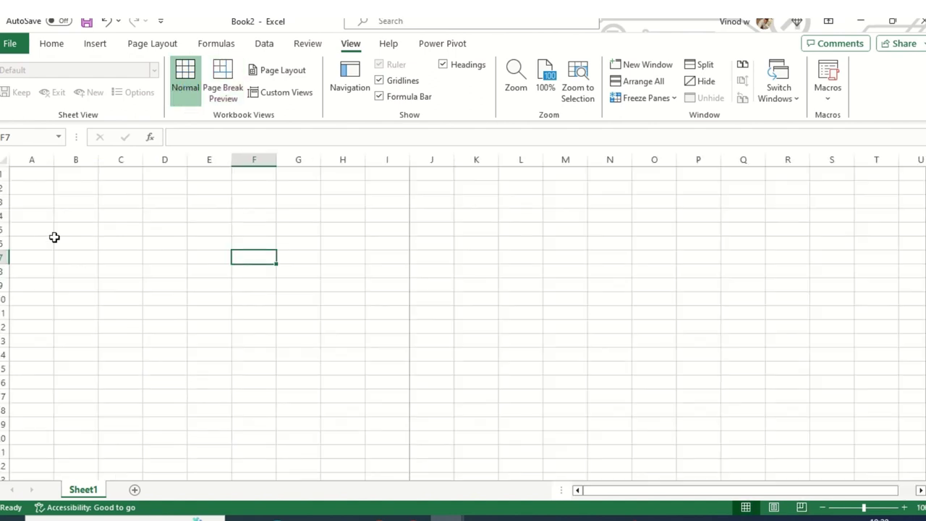
Select row 47, then columns A through I in turn.
scroll(128, 290, down, 7)
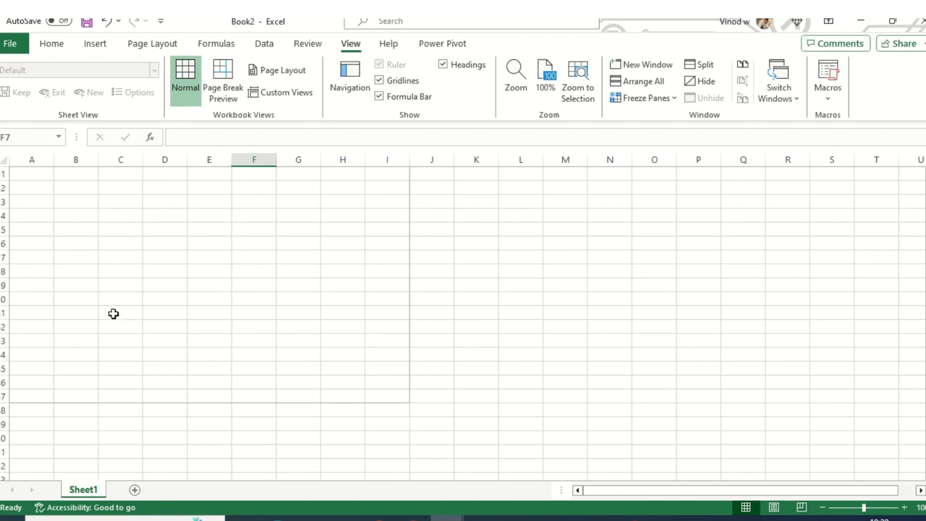
click(2, 397)
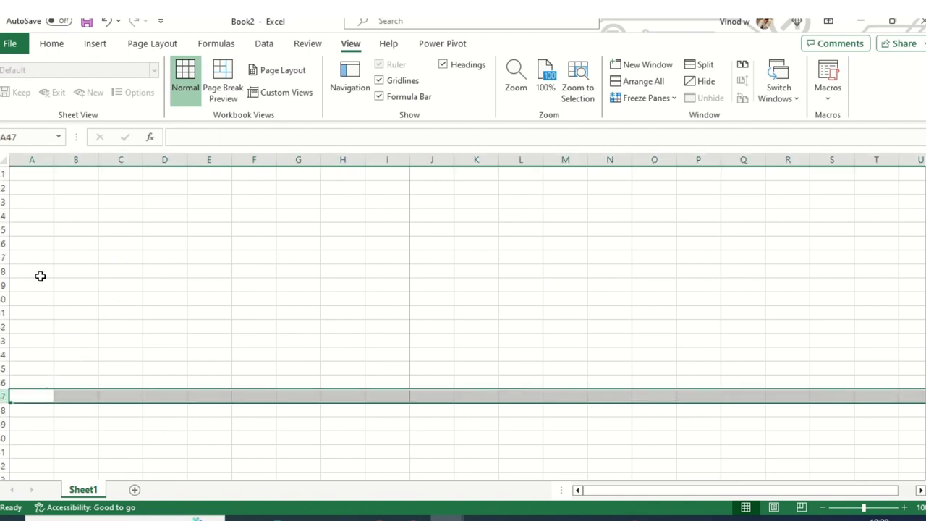
scroll(41, 276, up, 10)
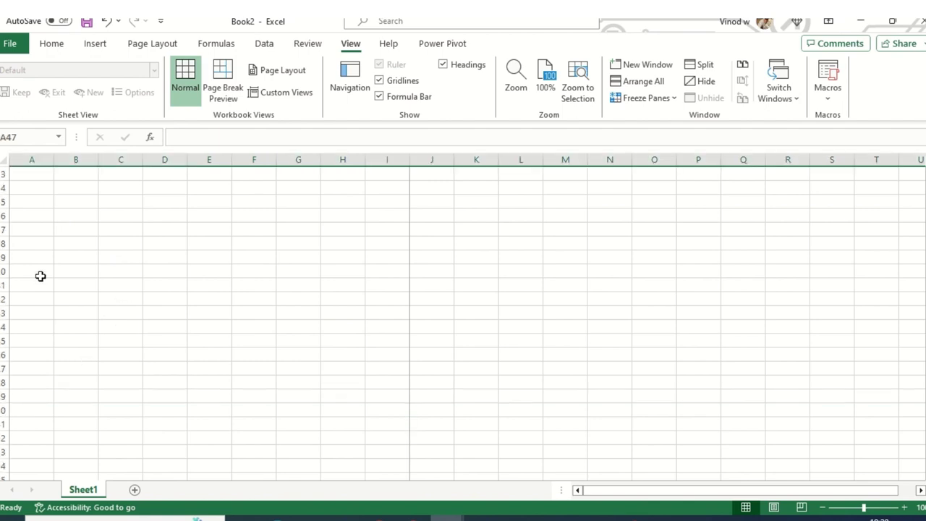
click(31, 159)
click(65, 157)
click(116, 156)
click(163, 155)
click(211, 155)
click(261, 154)
click(293, 154)
click(341, 153)
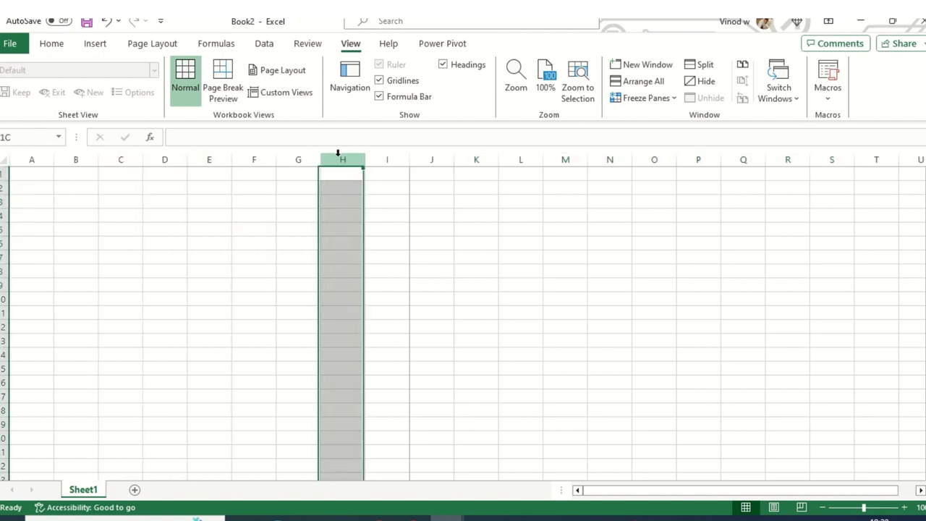
click(374, 153)
Select A1:I2 as the title area on the Home tab.
click(152, 186)
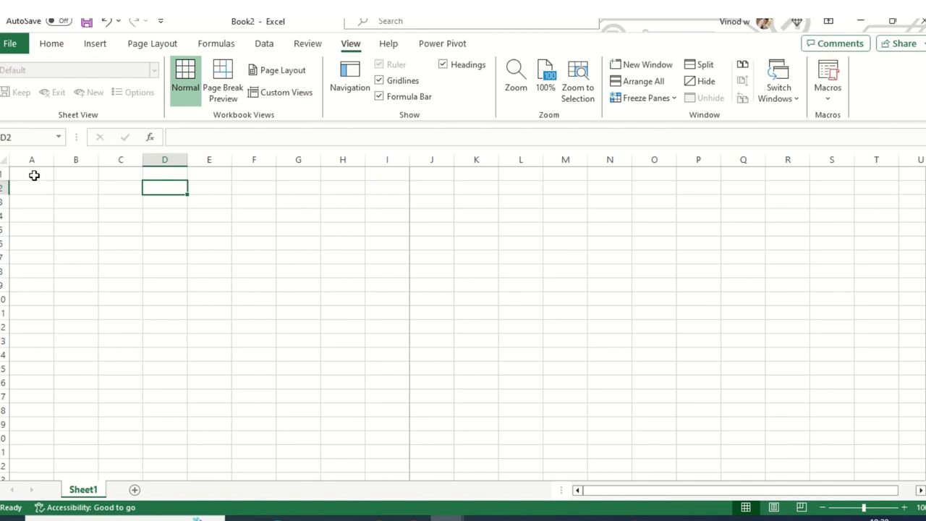
drag(34, 175, 372, 187)
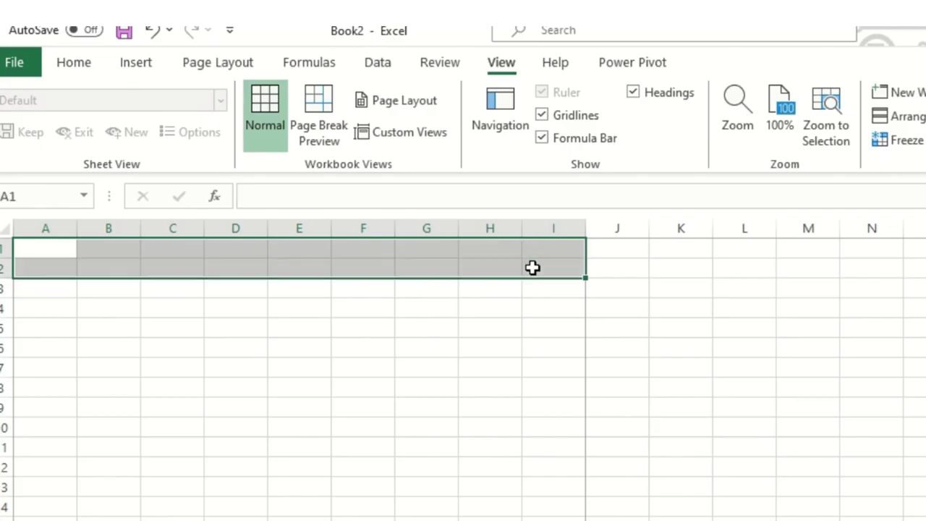
click(84, 64)
Merge and centre A1:I2 and enter the title TAX INVOICE.
click(494, 134)
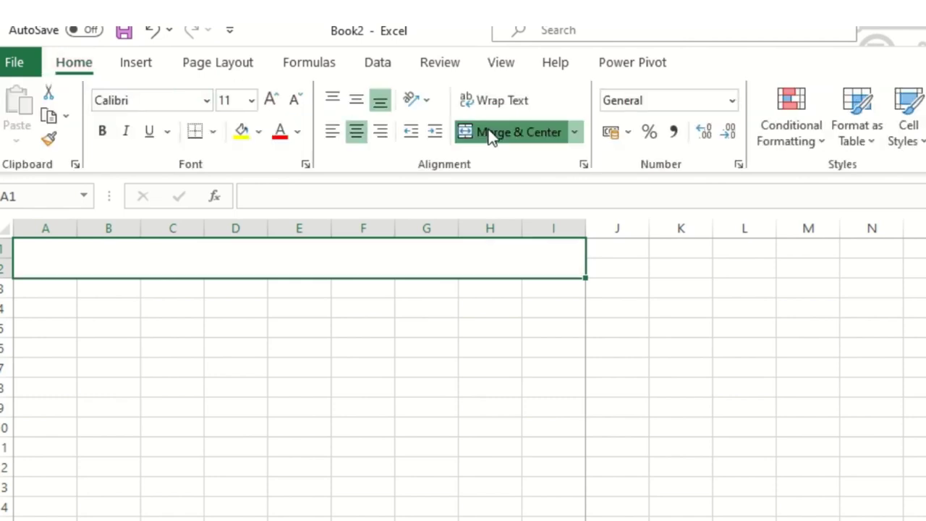
double_click(331, 262)
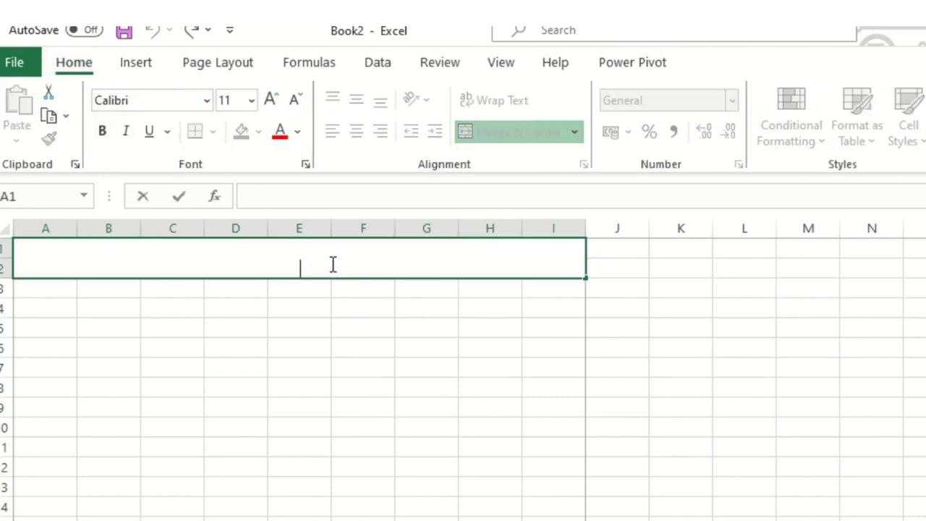
text(TAX INVOICE)
key(Return)
click(306, 275)
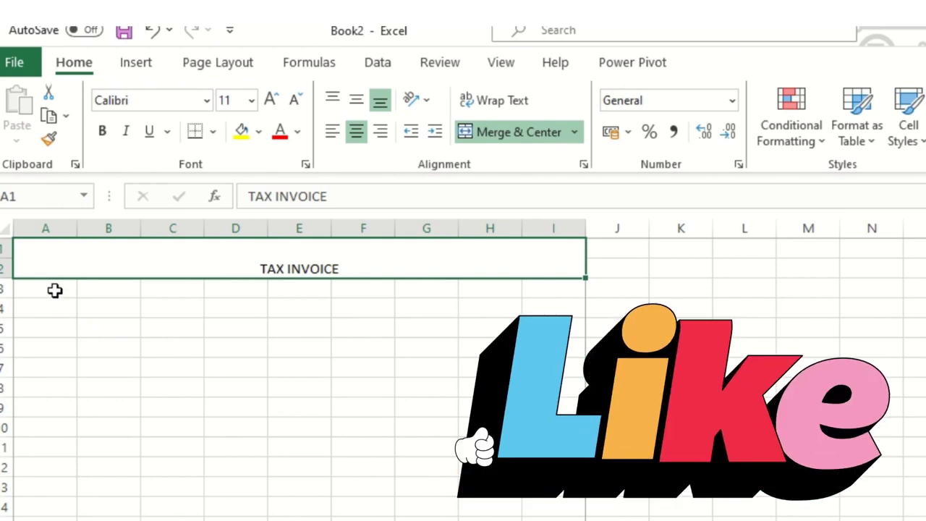
click(55, 290)
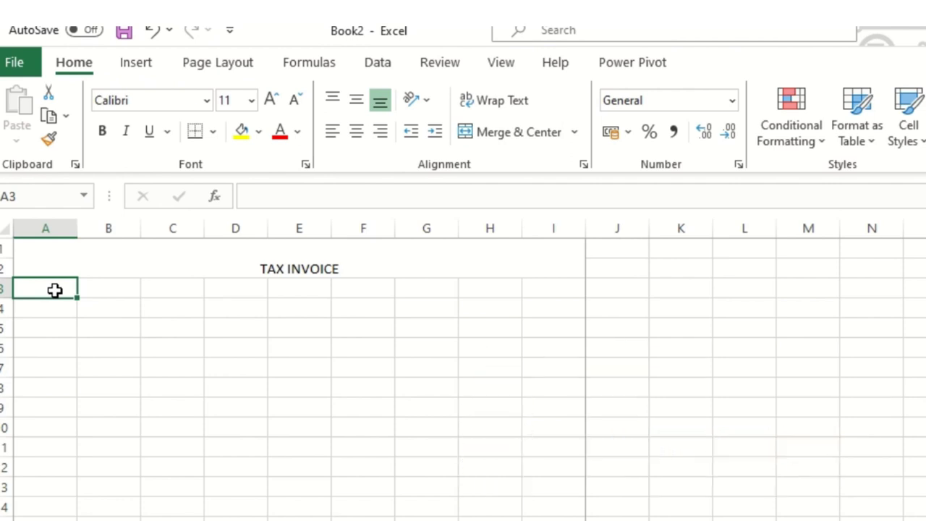
Border A3:C6 with all borders and put outside borders around D3:F6 and G3:I6.
drag(55, 290, 180, 360)
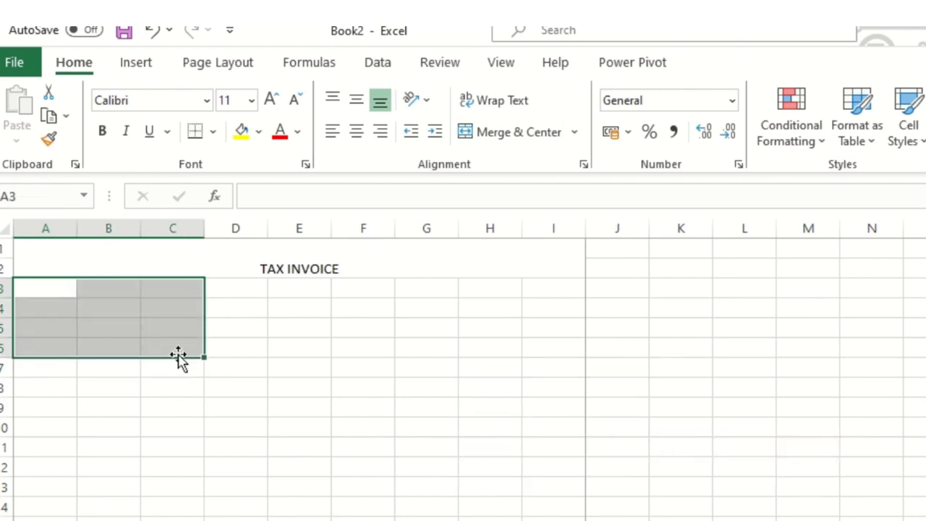
click(213, 132)
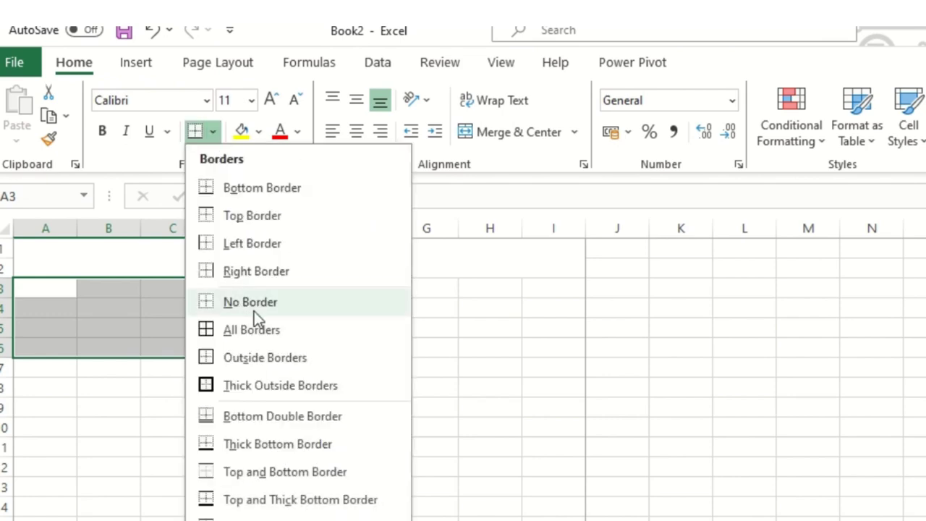
click(255, 331)
mouse_move(239, 289)
mouse_down()
mouse_move(311, 333)
mouse_move(394, 342)
mouse_move(384, 343)
mouse_up()
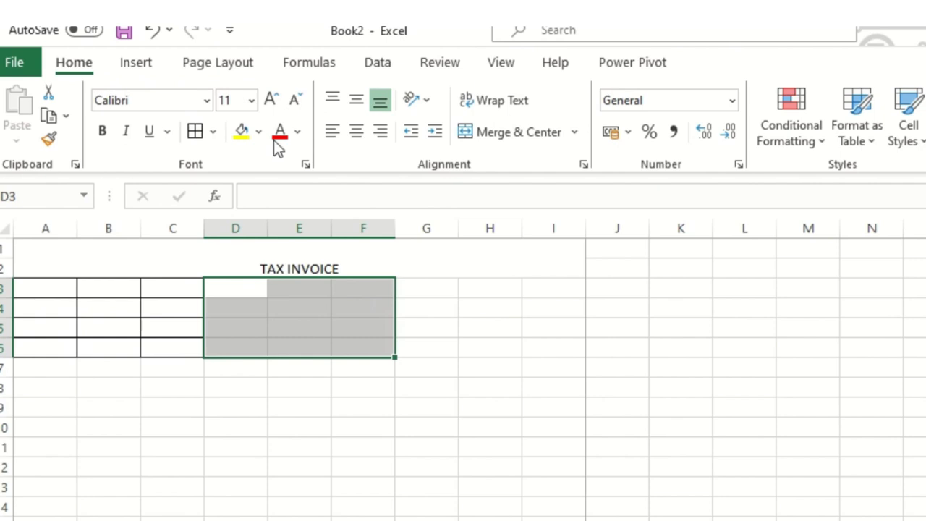
click(213, 131)
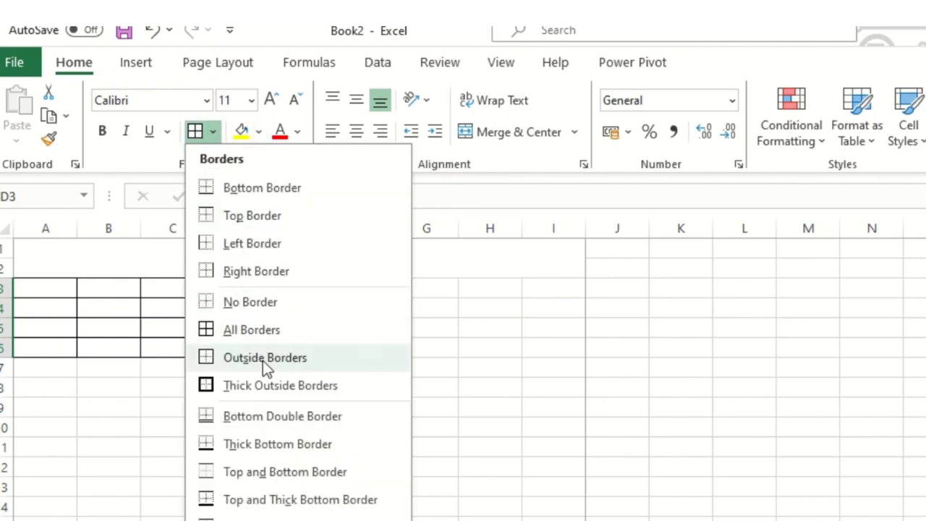
click(263, 358)
click(424, 332)
drag(436, 293, 562, 357)
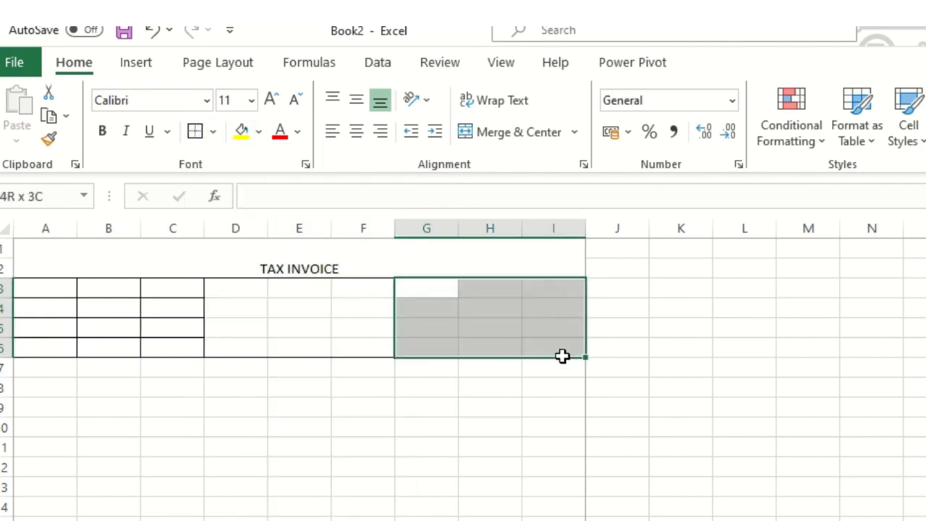
click(195, 132)
click(383, 369)
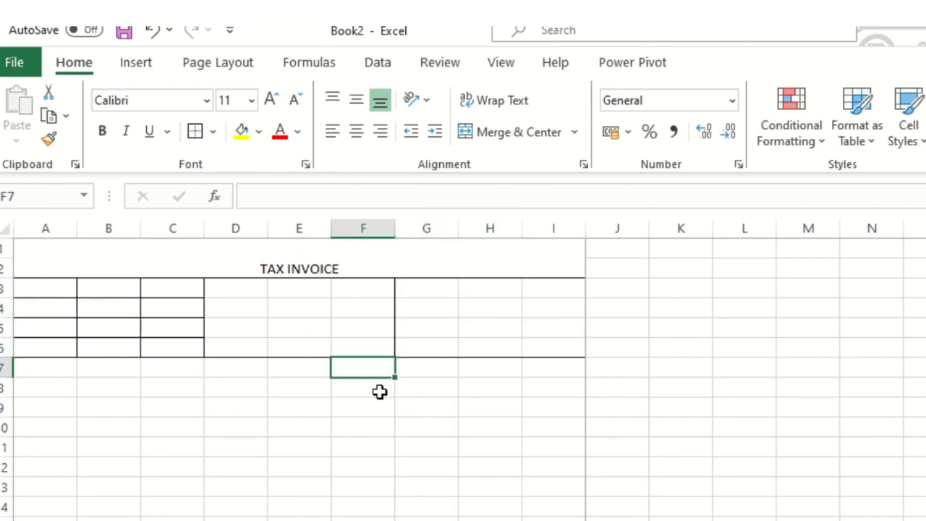
Clear A3:C6's borders and give it a single outside border with no inner lines.
drag(44, 287, 176, 345)
click(212, 132)
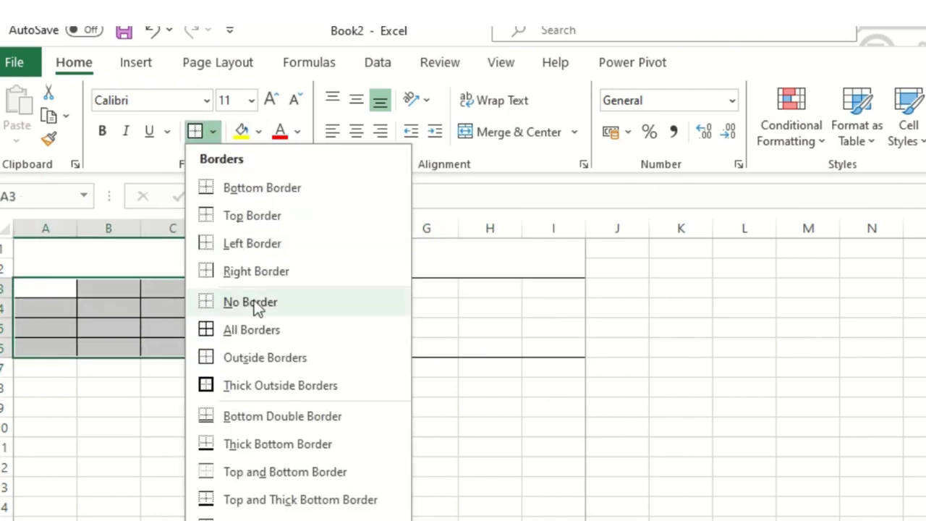
click(239, 302)
click(213, 131)
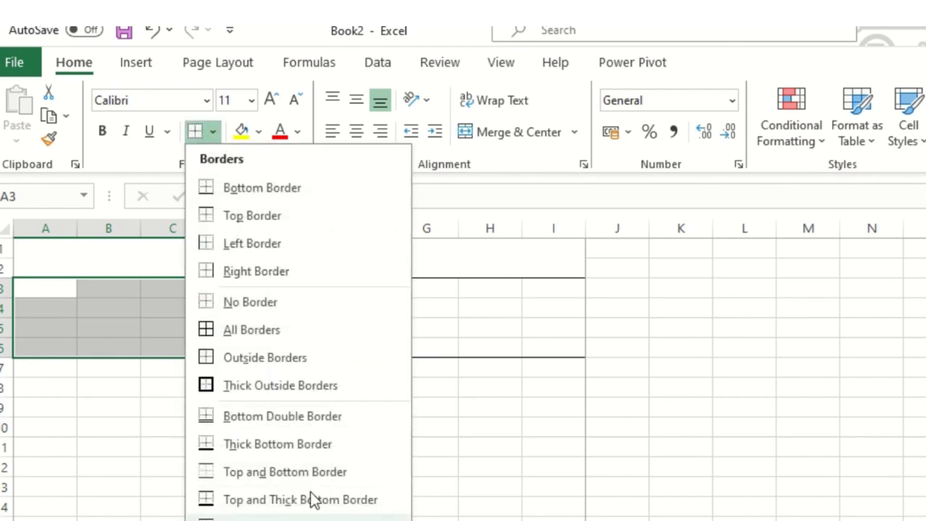
click(285, 357)
click(233, 446)
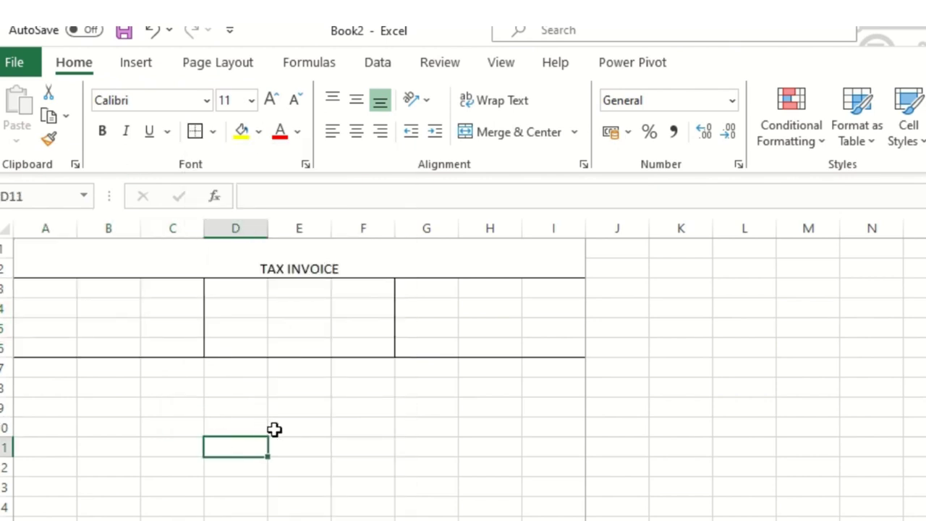
drag(69, 295, 188, 290)
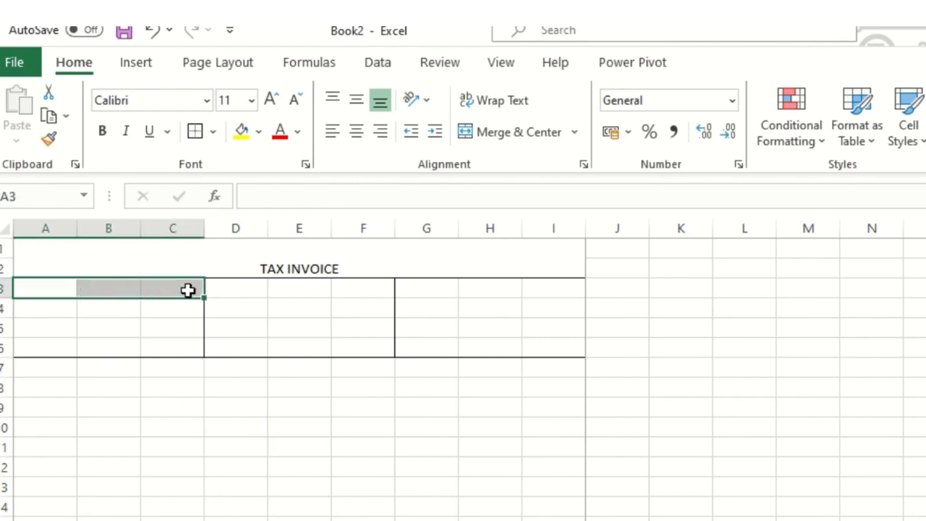
Merge and centre A3:C3, D3:F3 and G3:I3 as block headings.
click(497, 132)
drag(244, 293, 345, 287)
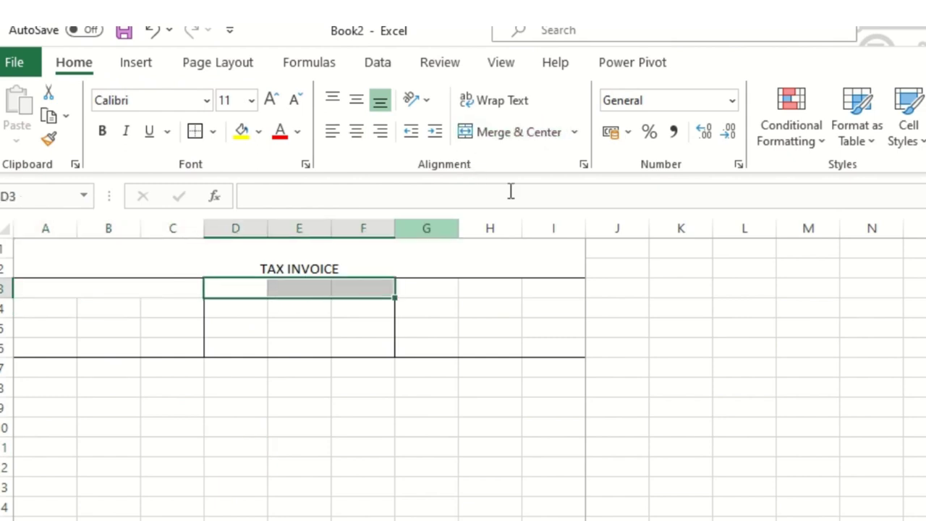
click(497, 135)
drag(432, 287, 530, 291)
click(501, 132)
click(347, 325)
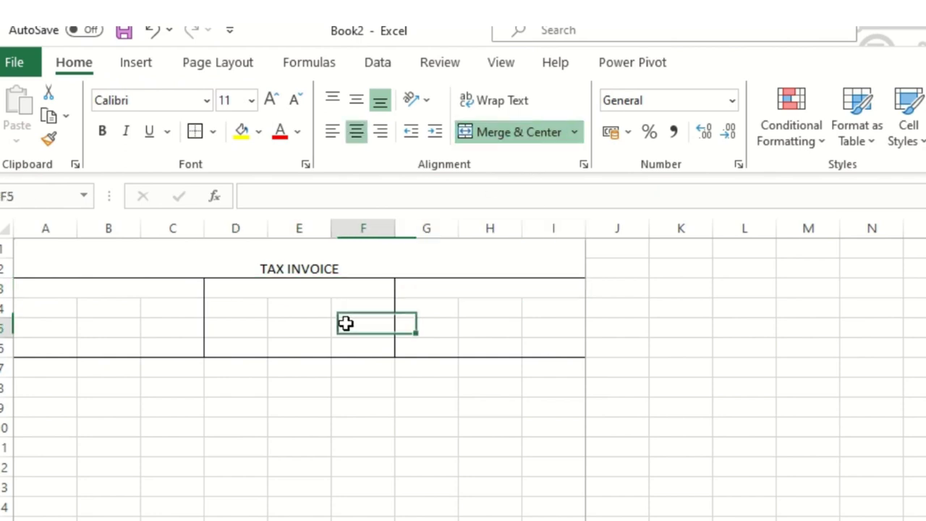
Enter the headings Seller, Bill To and Ship To across row 3.
click(142, 290)
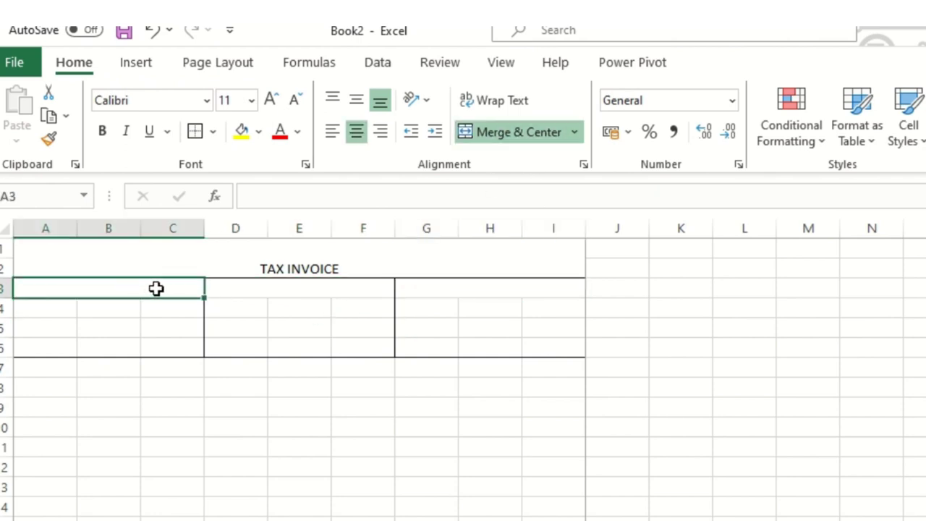
text(Seller)
key(Tab)
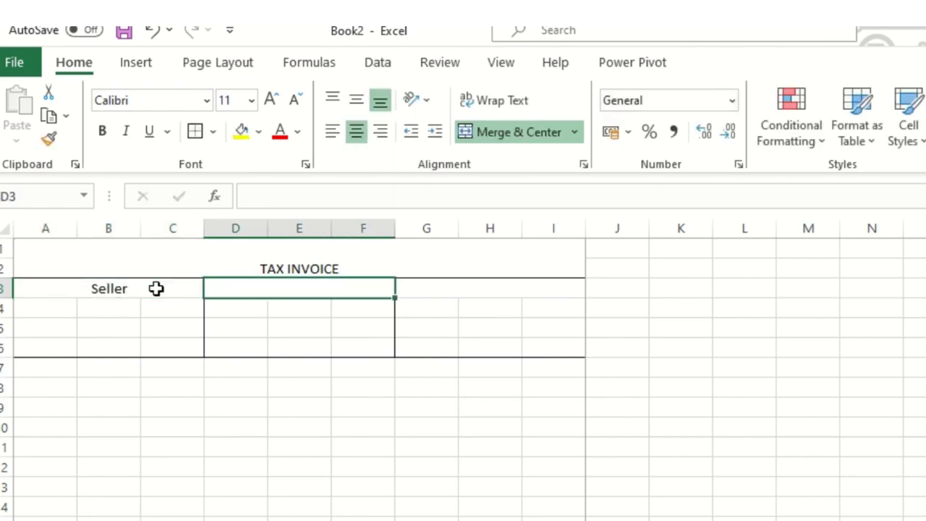
text(Bill To)
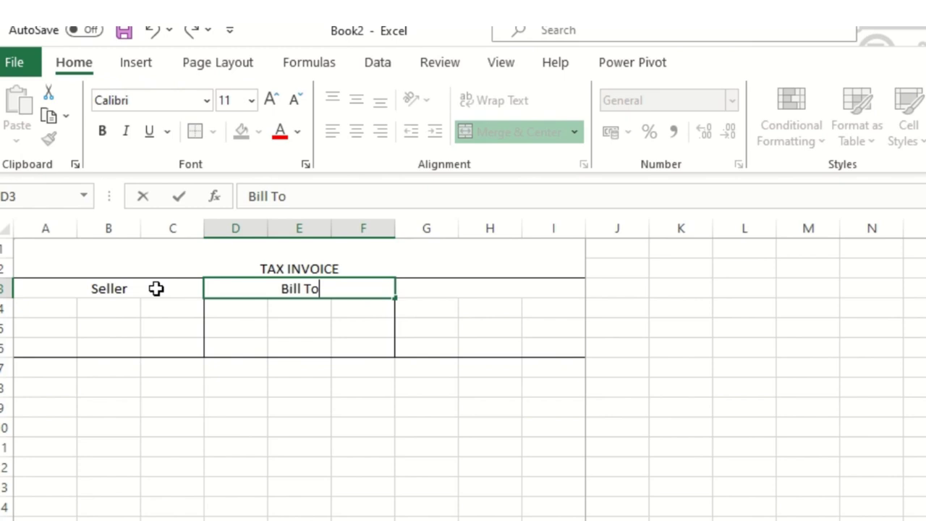
key(Tab)
text(Ship To)
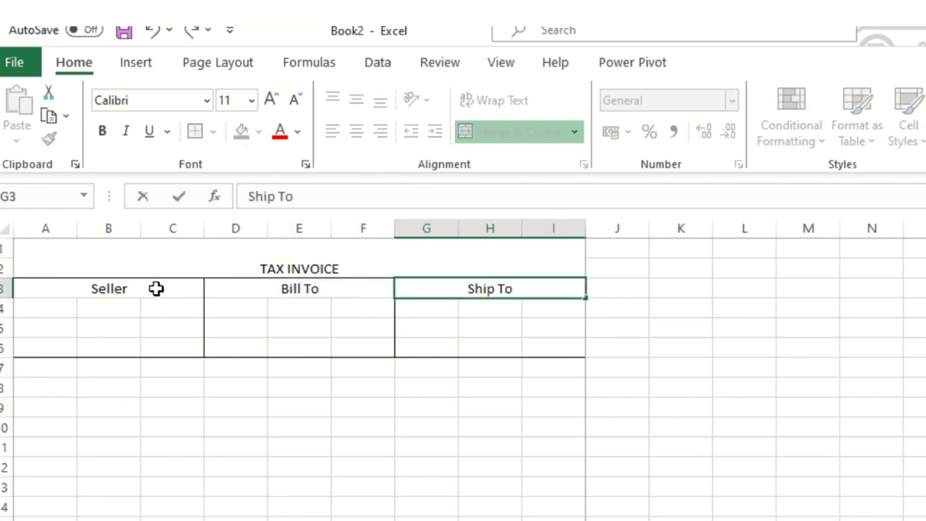
key(Return)
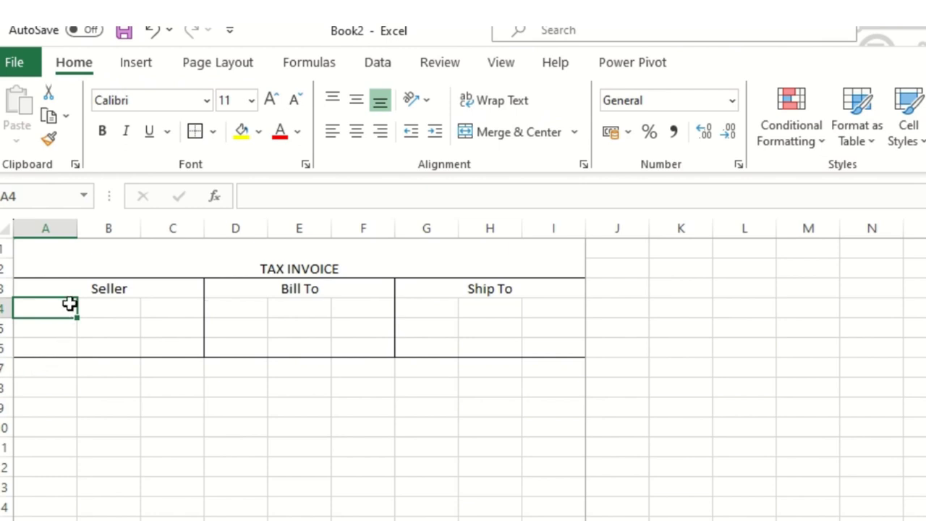
Merge A4:C4 and enter the seller name 'Disocver Beauty Product'.
drag(59, 305, 150, 307)
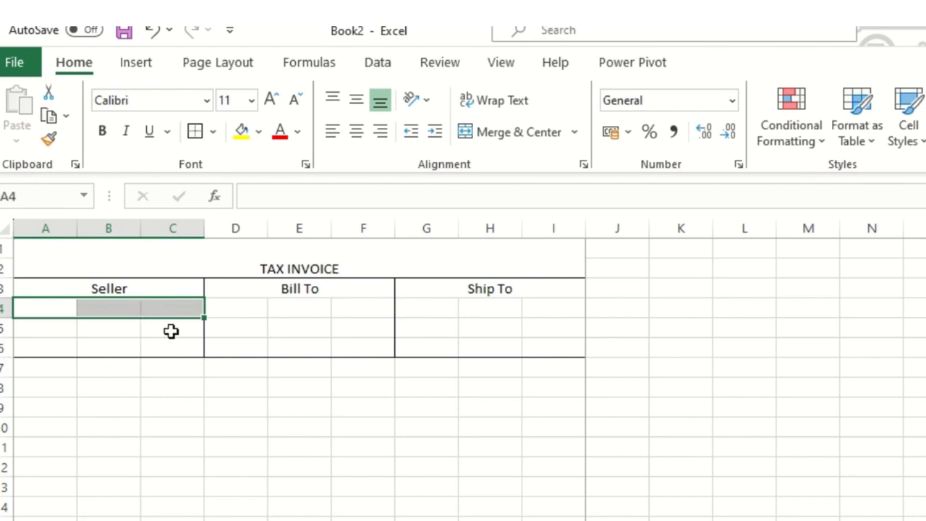
click(511, 136)
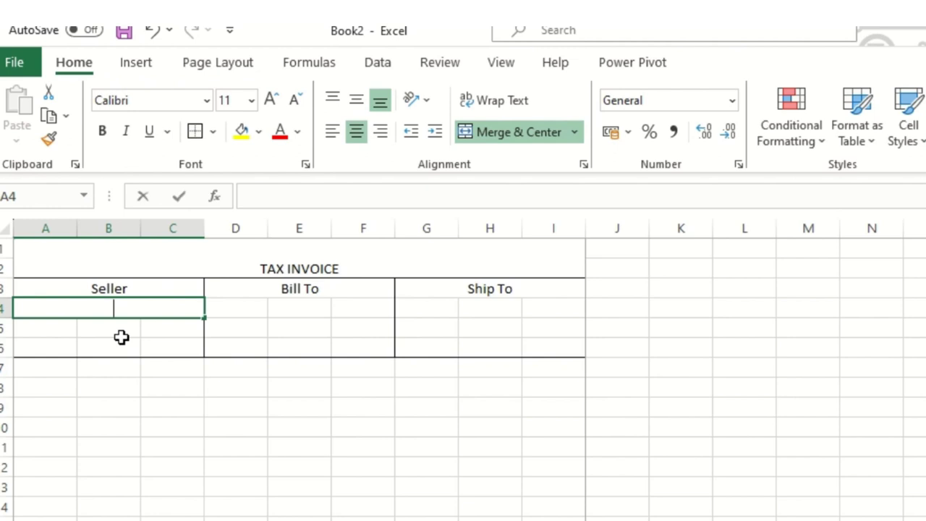
text(Disocver Beauty Product)
key(Tab)
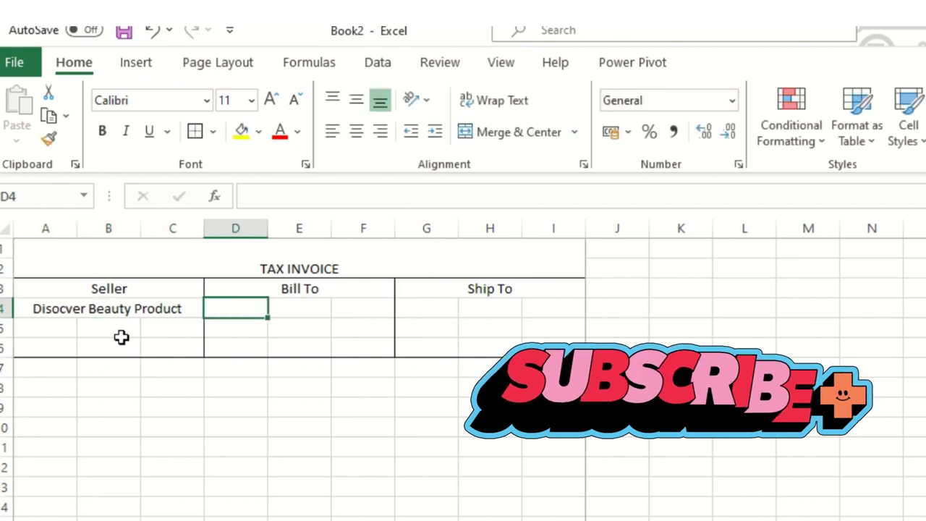
Merge D4:F4 and enter the customer's full name under Bill To.
drag(269, 311, 369, 309)
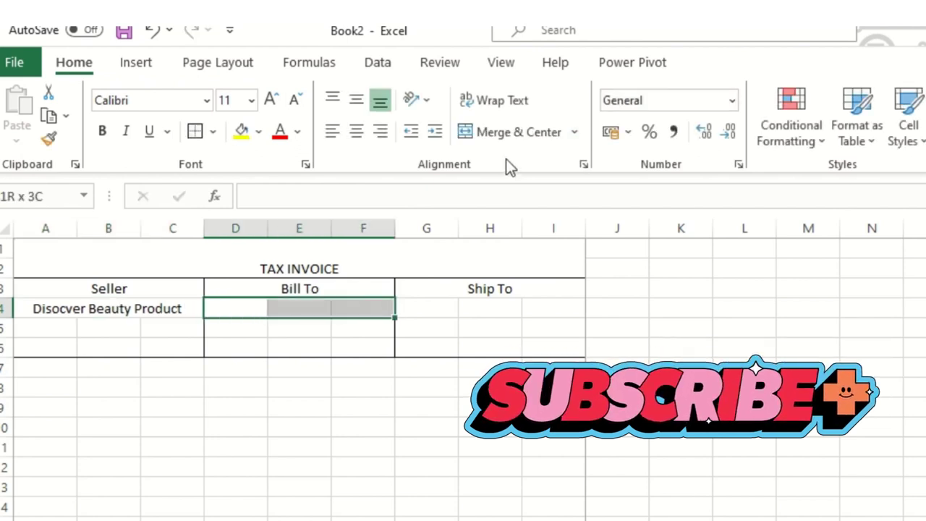
click(515, 133)
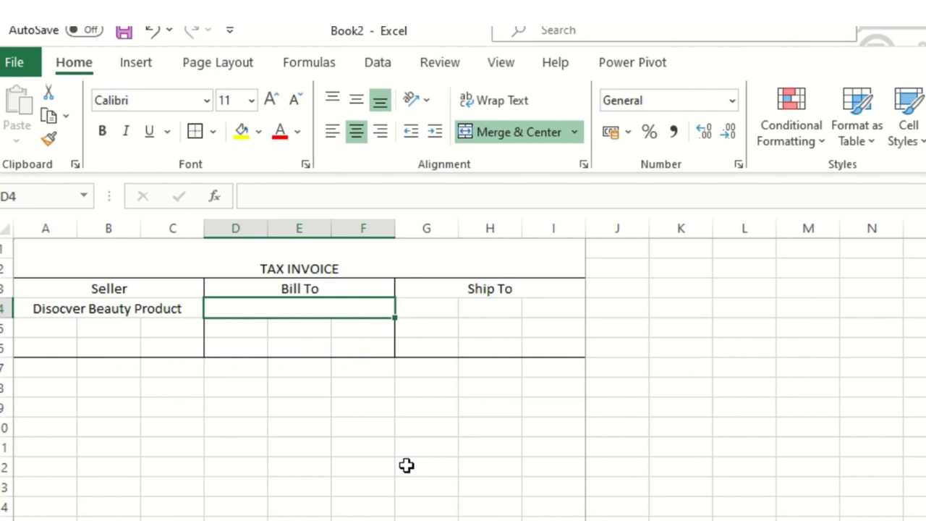
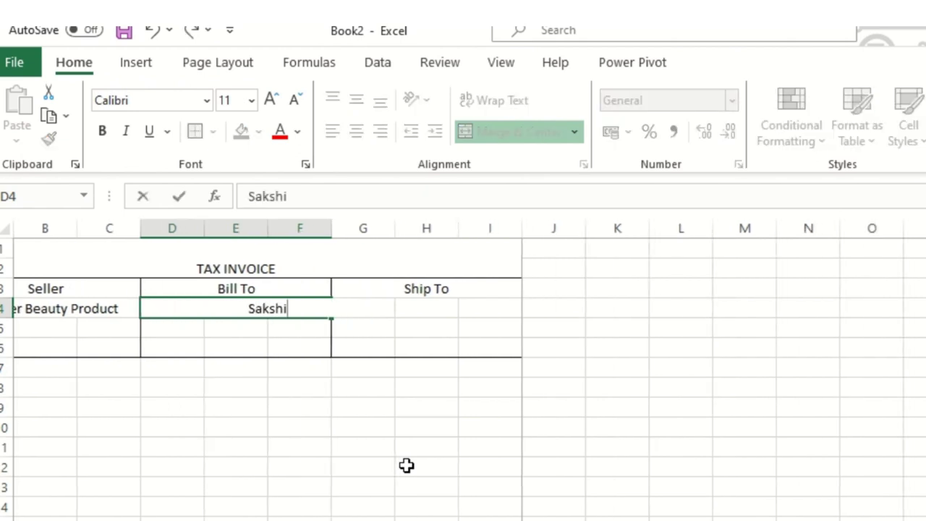
key(Tab)
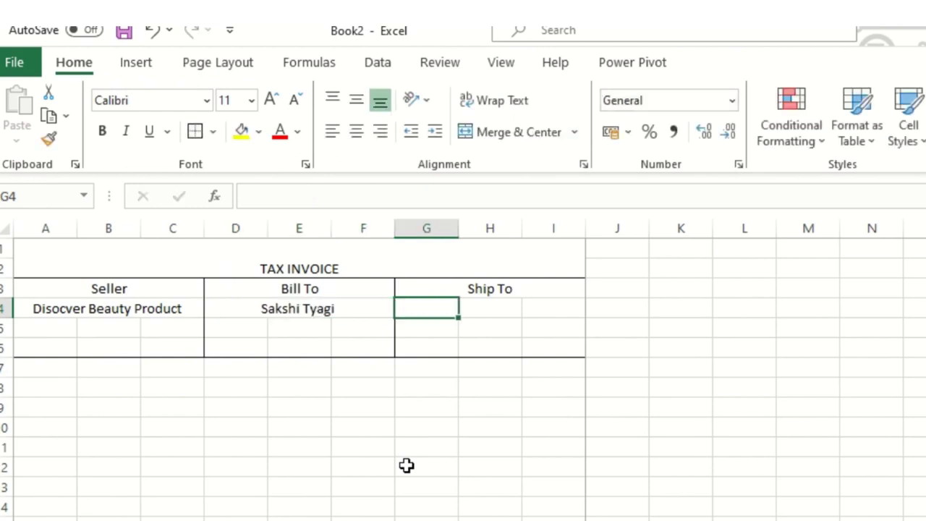
Merge G4:I4 and copy the customer's name into it under Ship To.
shift+click(540, 304)
click(513, 132)
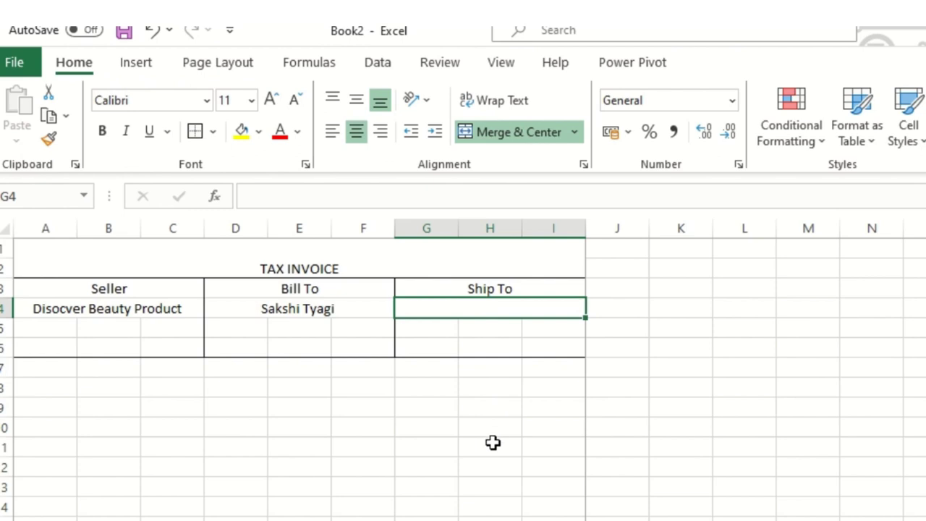
click(484, 316)
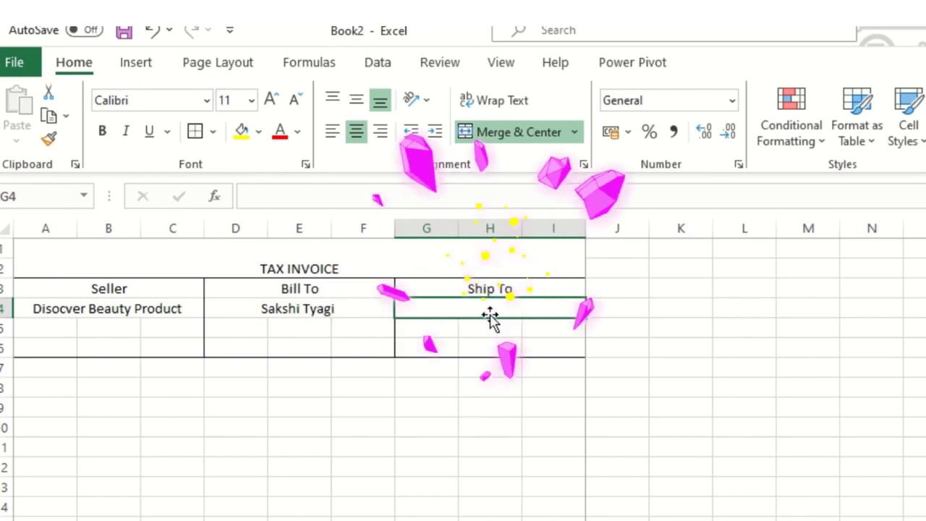
click(308, 310)
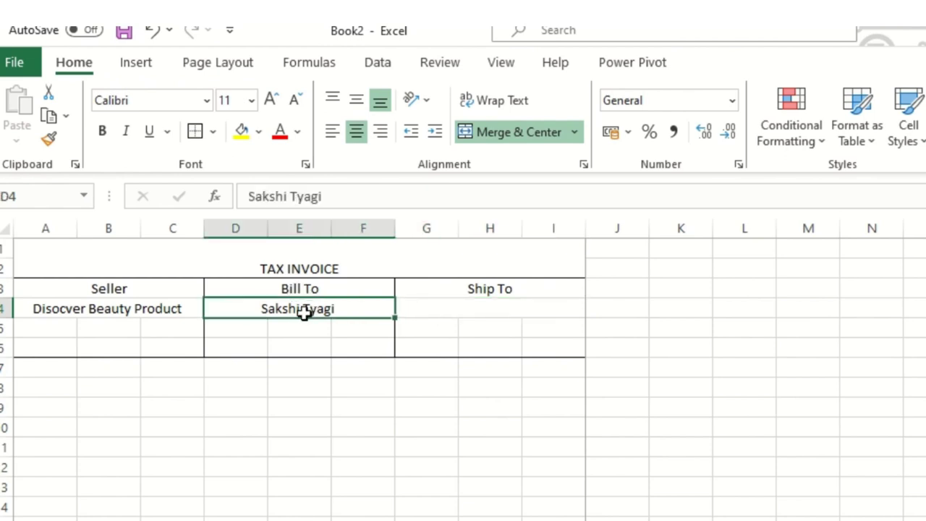
key(ctrl+c)
click(437, 304)
key(ctrl+v)
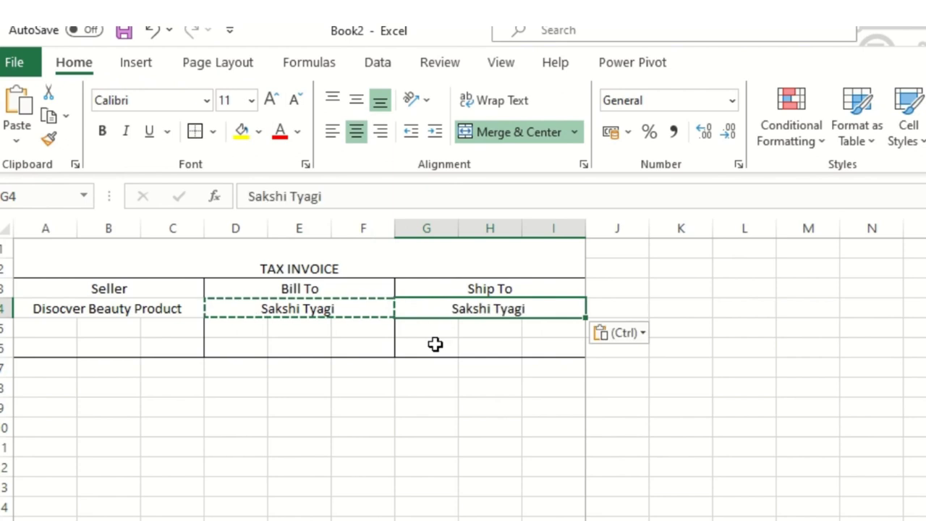
key(Escape)
click(442, 443)
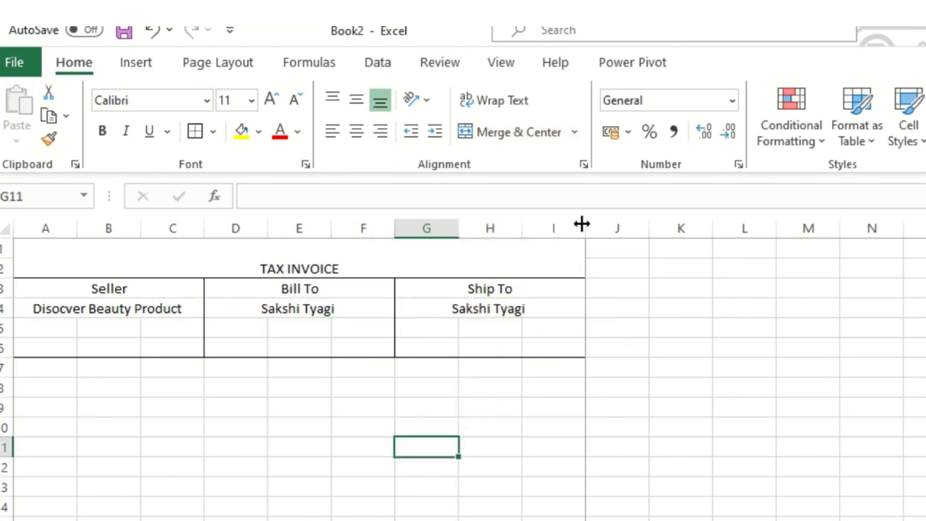
click(506, 387)
click(103, 331)
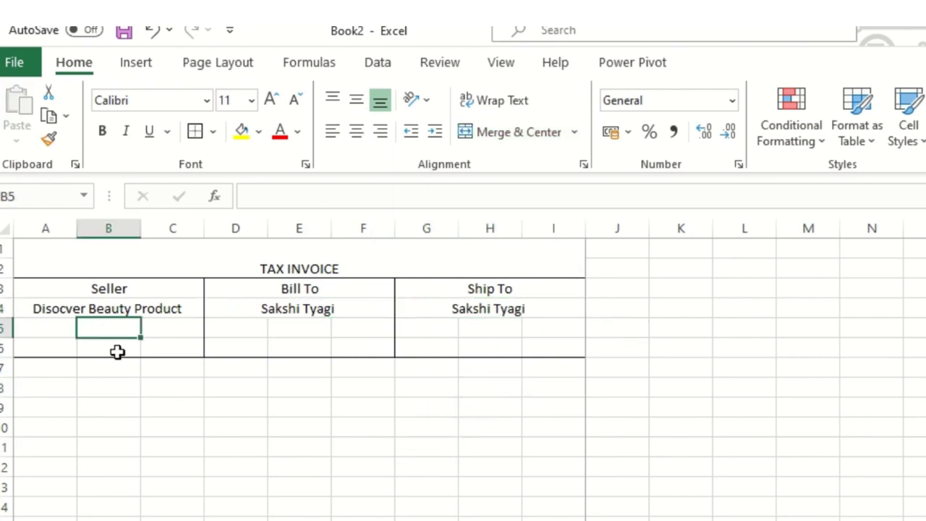
Merge A5:C6, D5:F6 and G5:I6 into single address cells.
click(62, 331)
drag(61, 331, 161, 347)
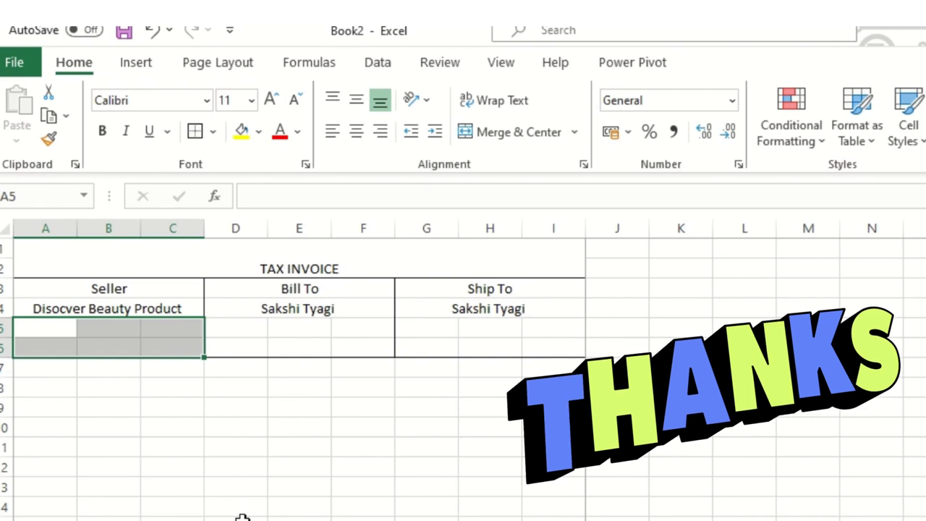
click(169, 422)
drag(73, 324, 156, 343)
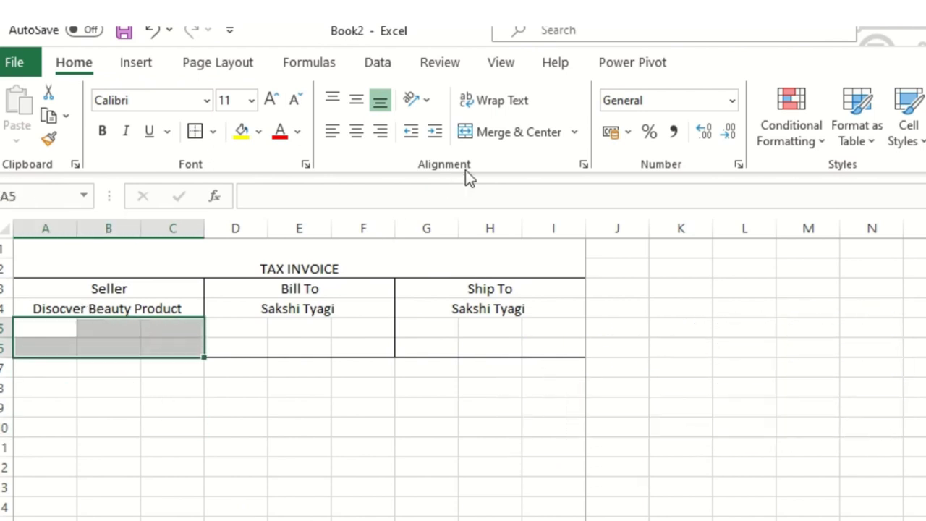
click(497, 134)
drag(239, 329, 350, 349)
click(513, 133)
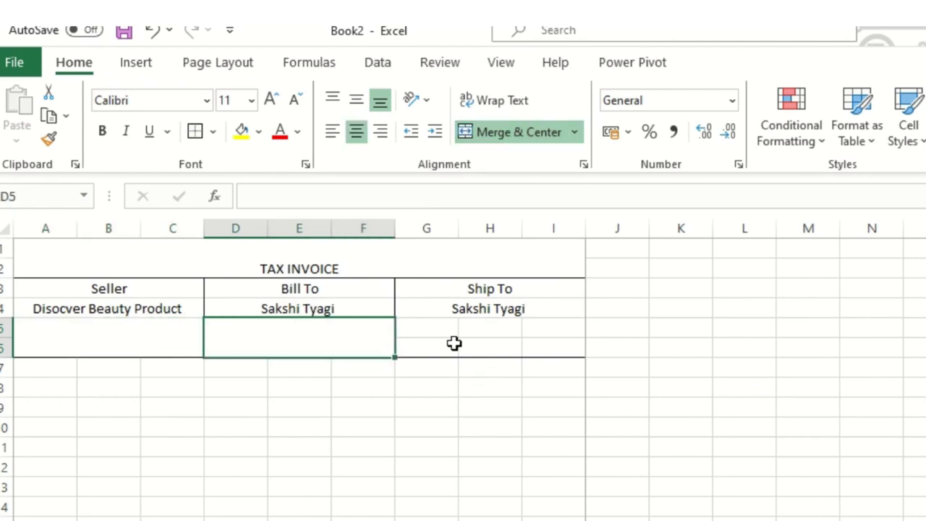
click(454, 328)
drag(455, 328, 538, 341)
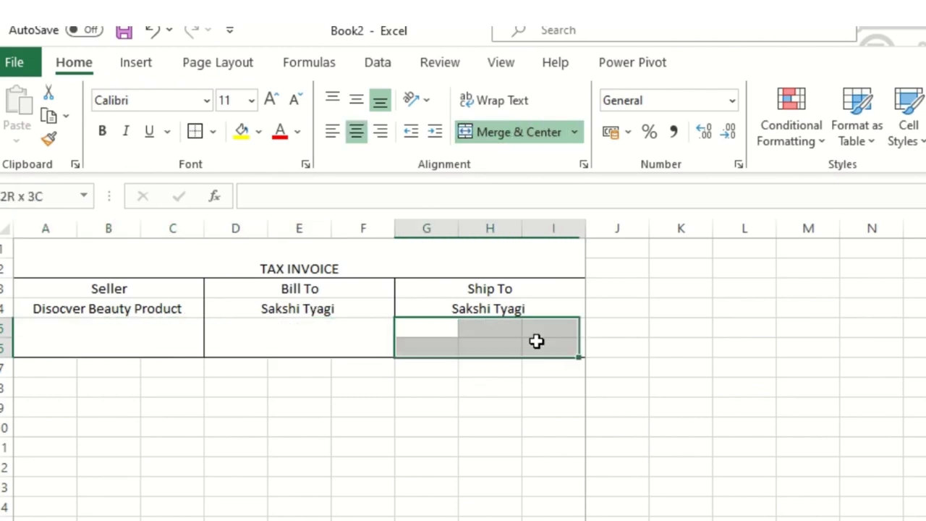
click(551, 133)
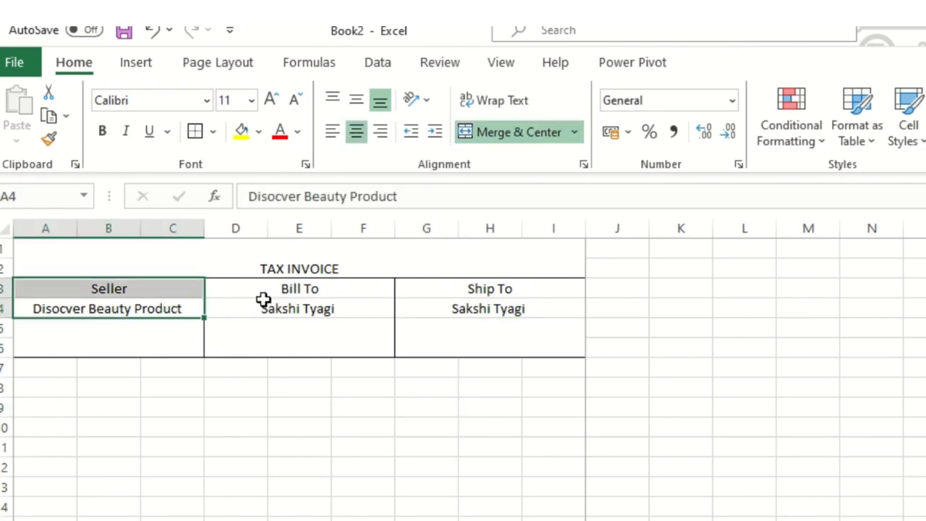
Enter a draft seller address 'Harayana ( W )' and start the Bill To address 'Mumbai'.
click(180, 335)
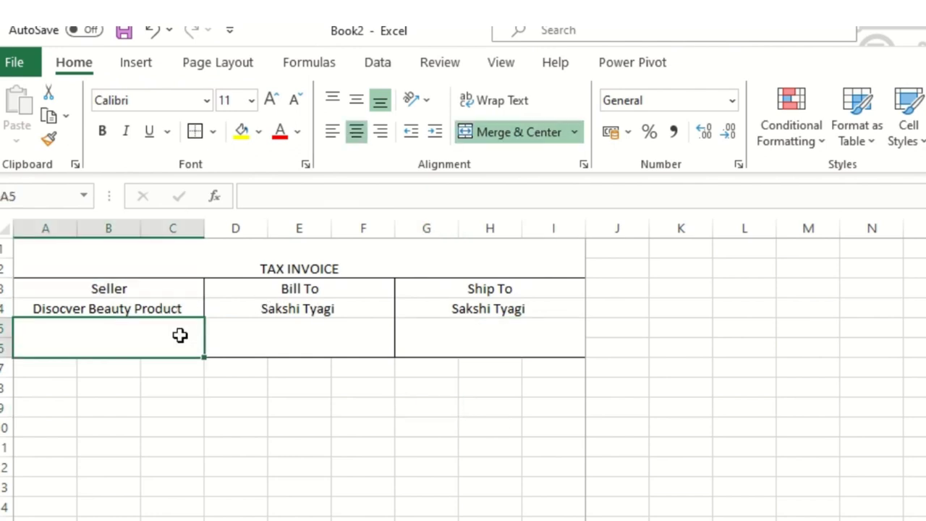
text(Har)
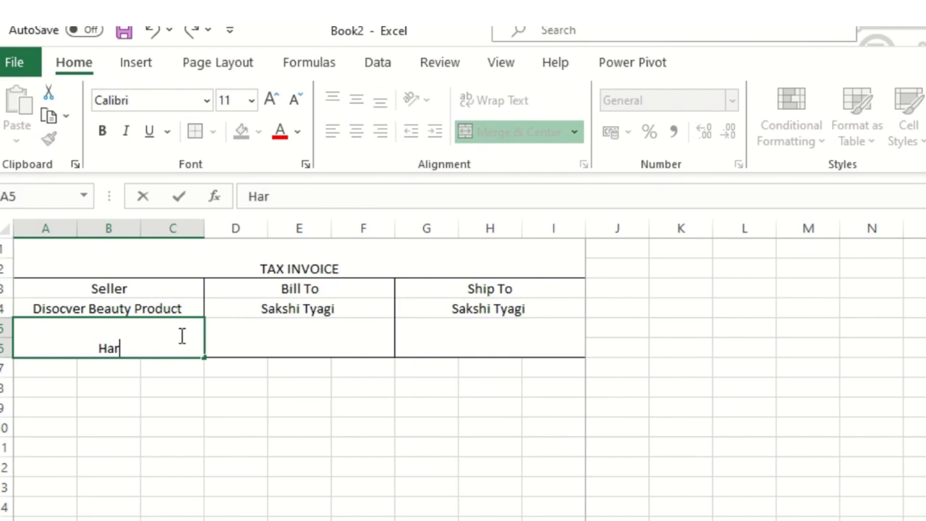
text(ayana )
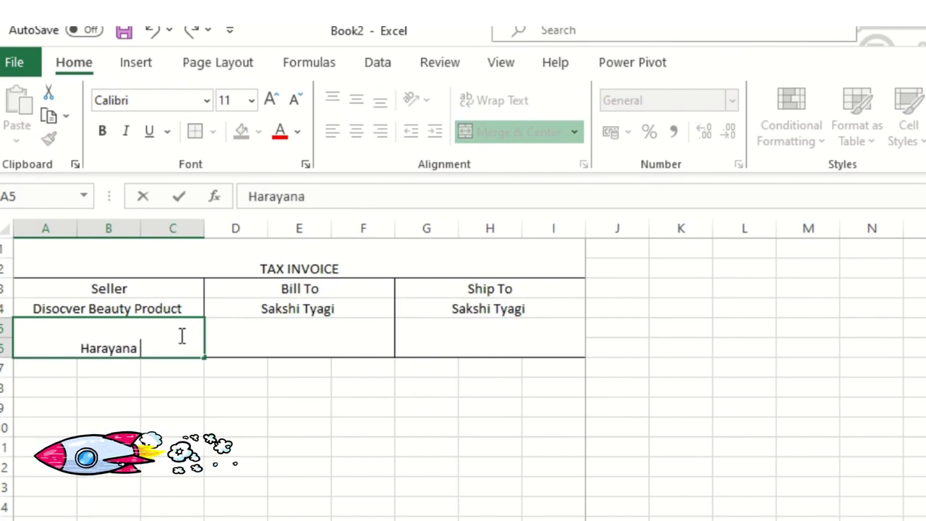
text(( W ))
key(Tab)
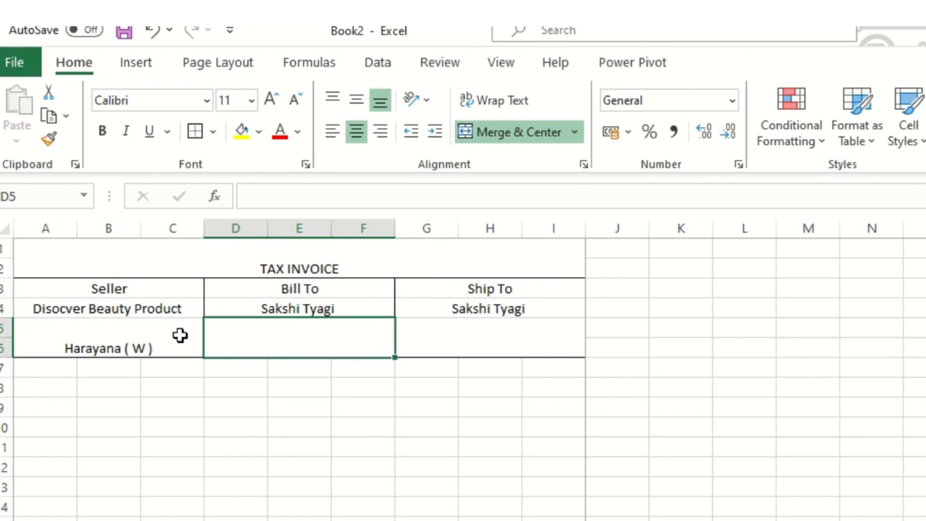
text(Mumbai)
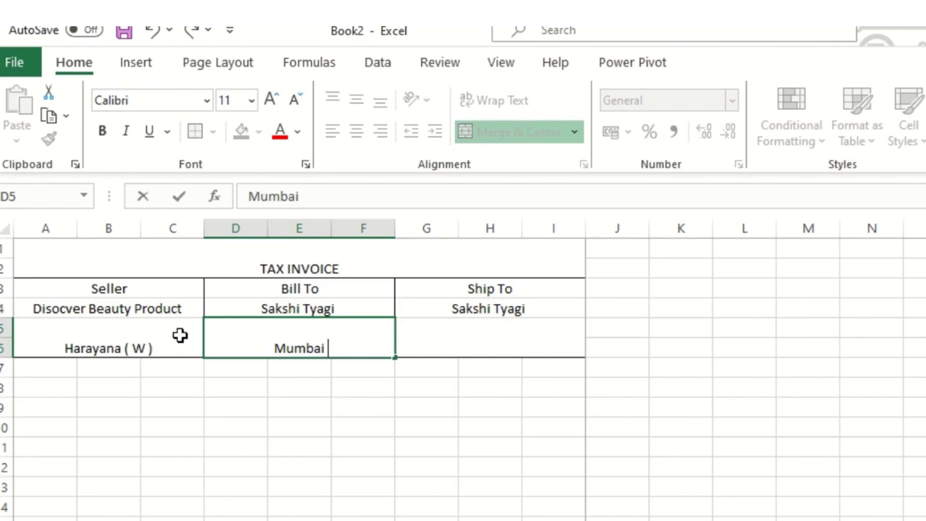
text( ( W ))
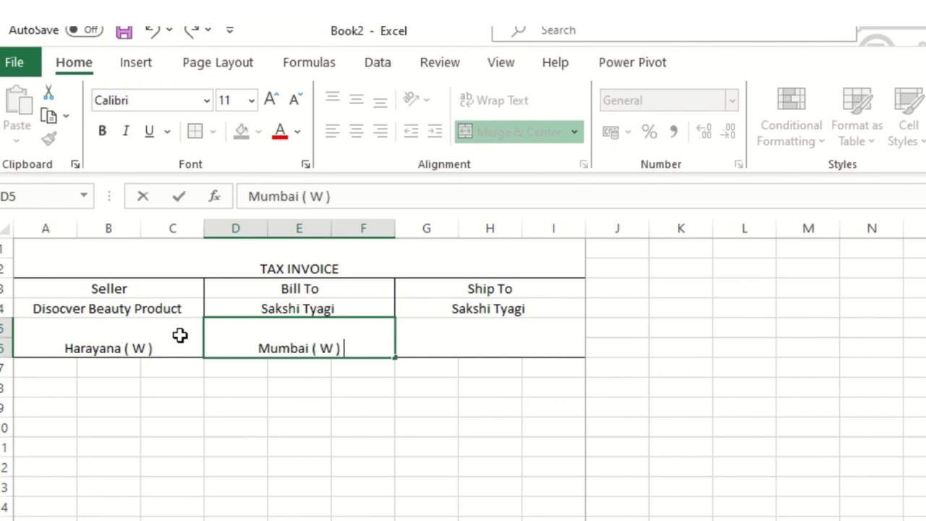
key(BackSpace)
key(BackSpace)
key(BackSpace)
key(BackSpace)
key(BackSpace)
key(BackSpace)
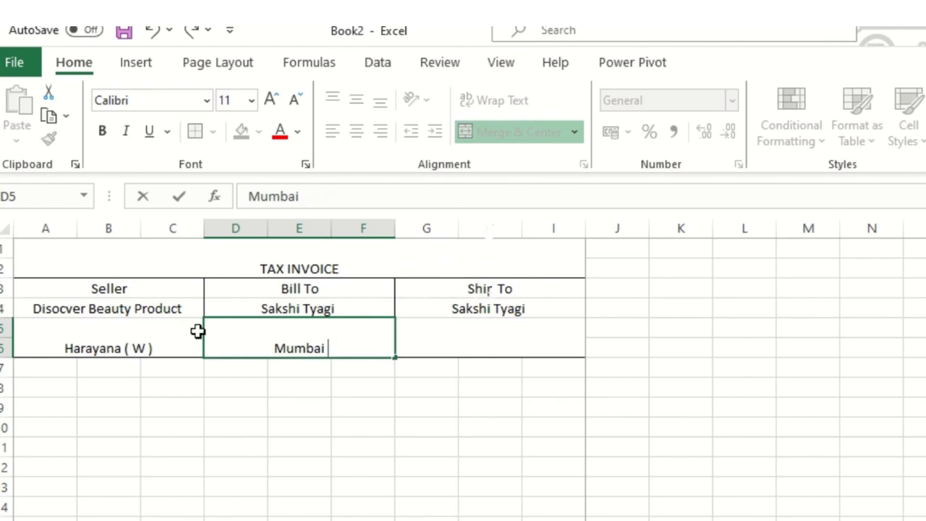
Correct the addresses to 'Harayana , India' for Seller and 'Mumbai , India' for Bill To.
click(198, 330)
drag(308, 196, 350, 194)
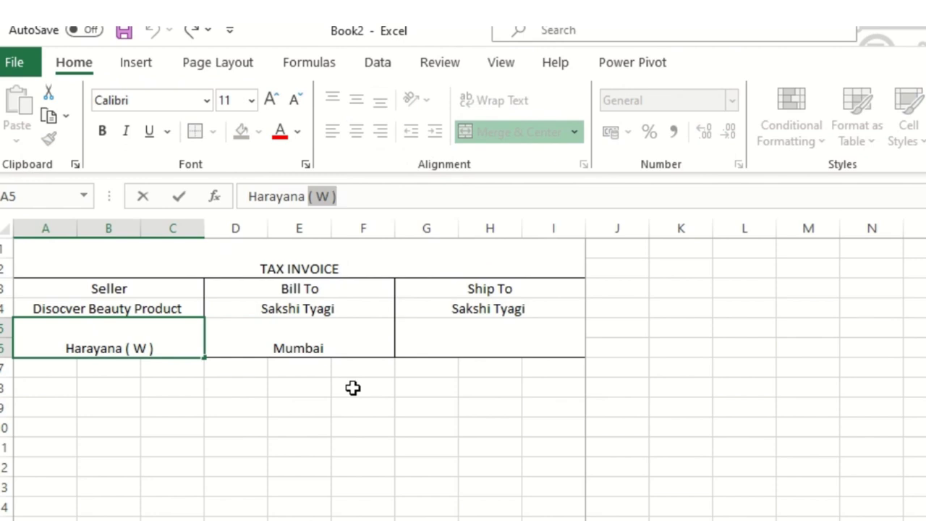
text(, India)
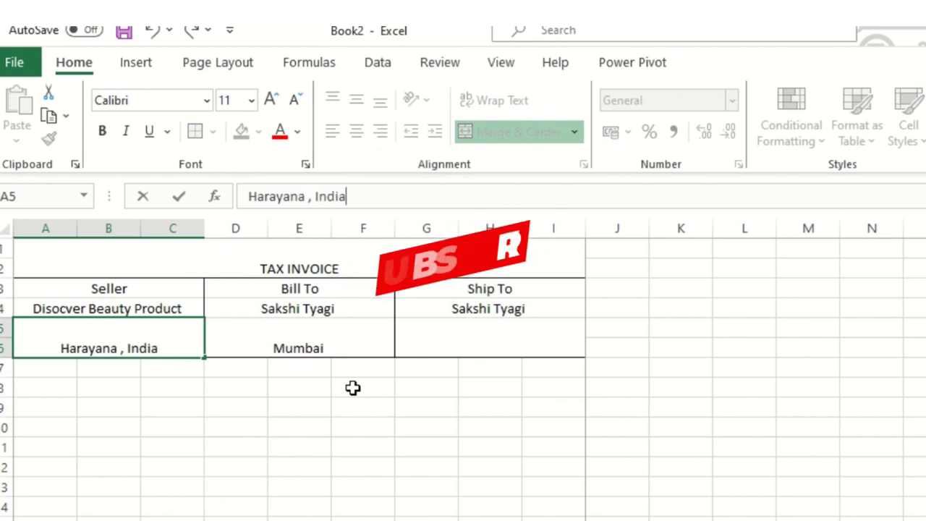
key(Tab)
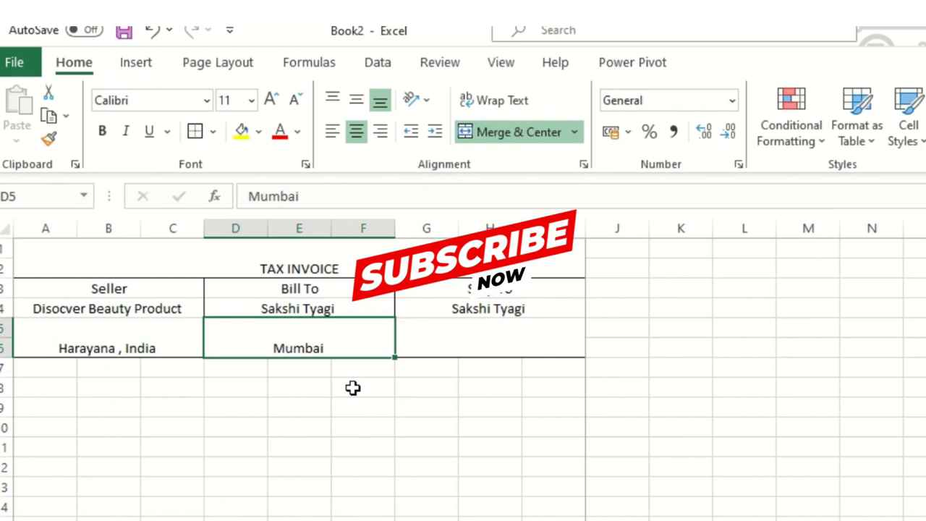
click(333, 187)
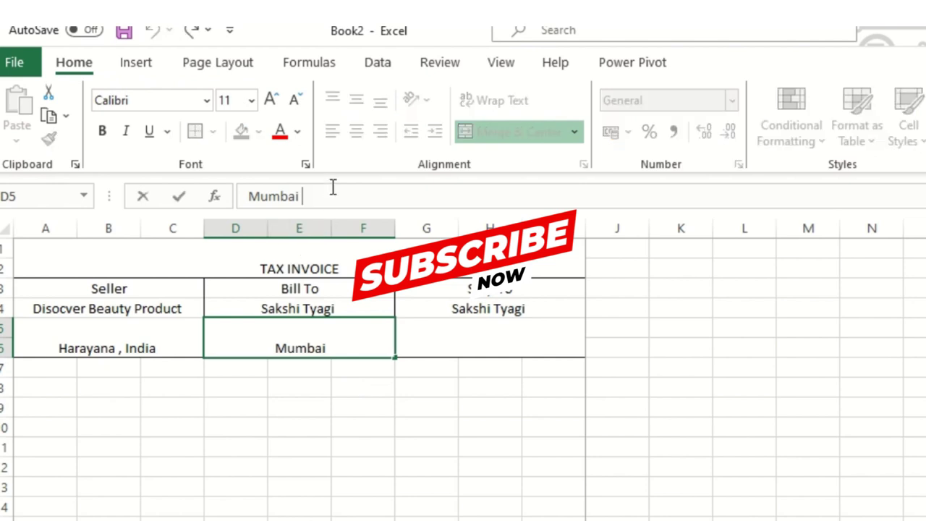
text(India)
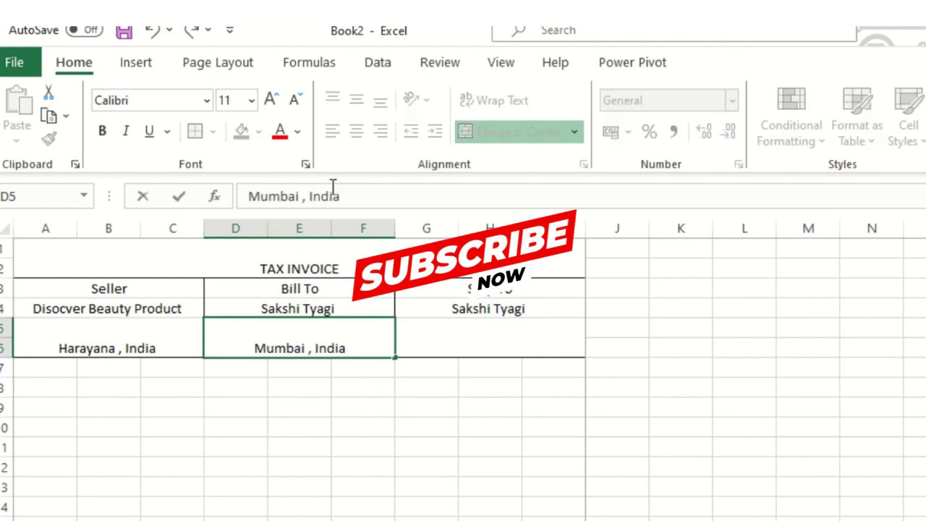
key(Tab)
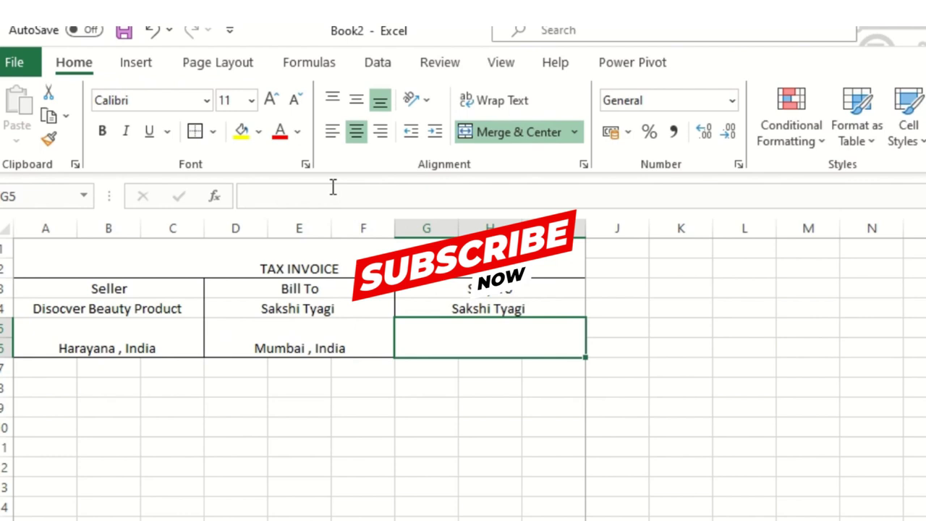
Middle-align rows 5–6 and copy 'Mumbai , India' into the Ship To address cell.
drag(4, 328, 3, 346)
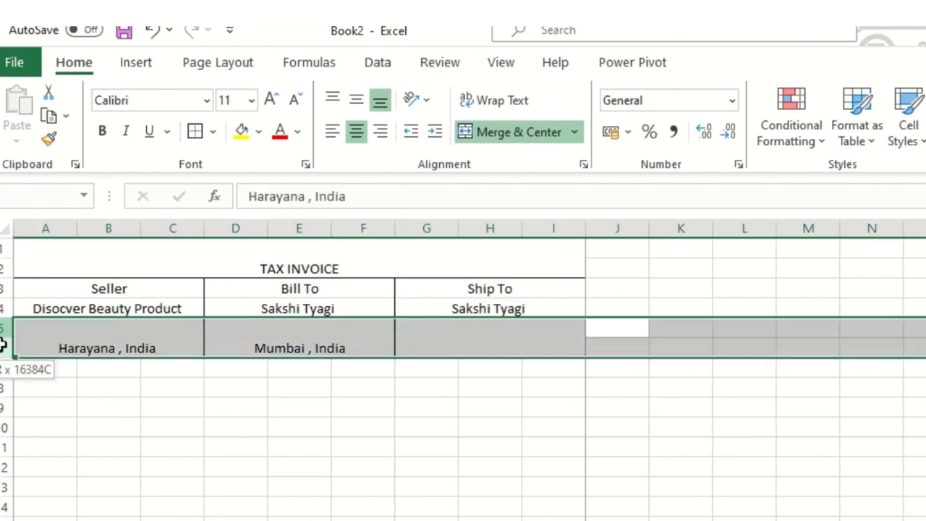
click(356, 100)
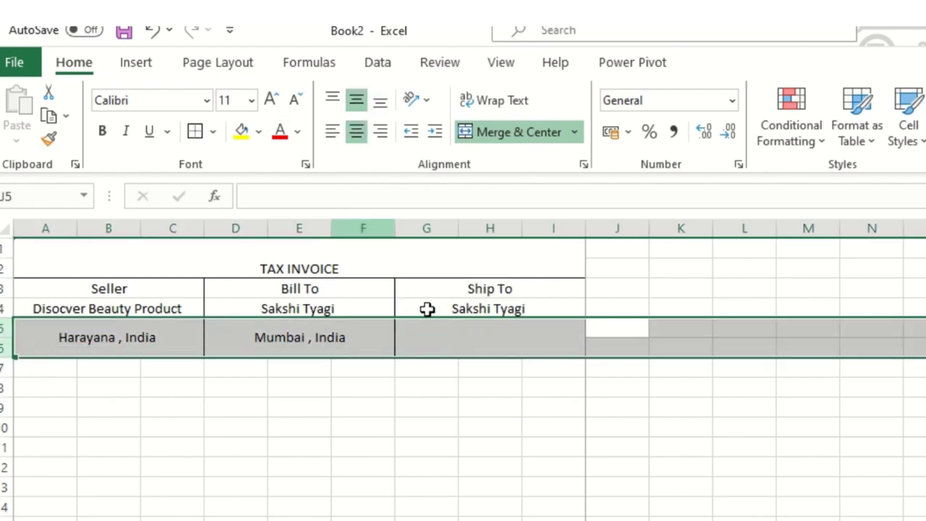
click(470, 323)
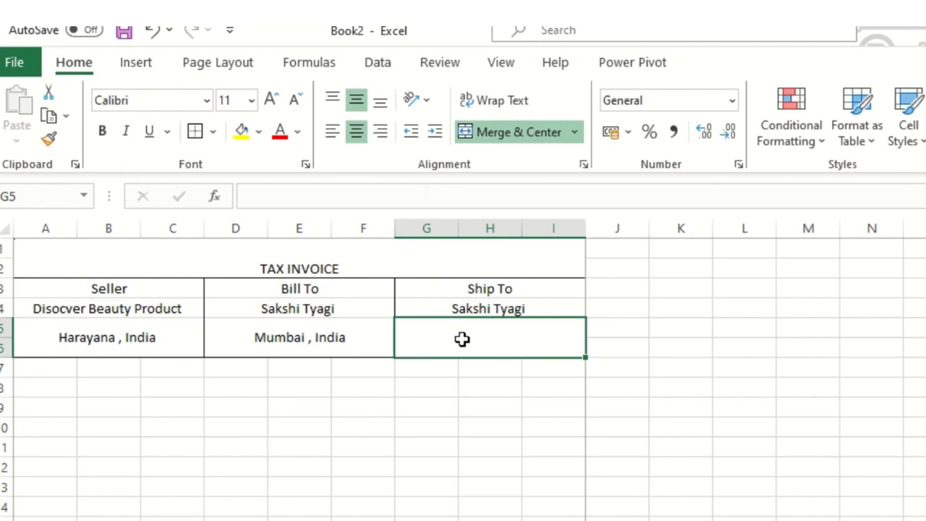
double_click(462, 338)
text(Mumab)
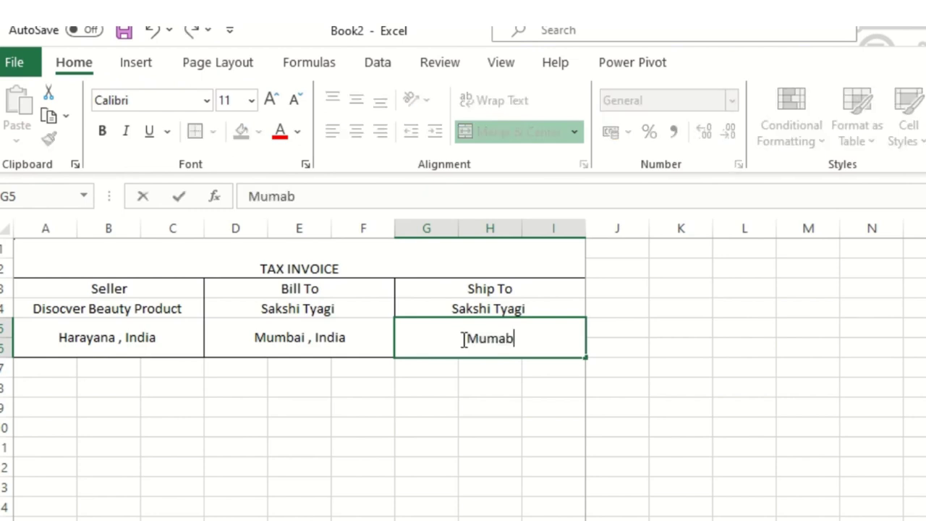
key(Escape)
key(Left)
key(ctrl+c)
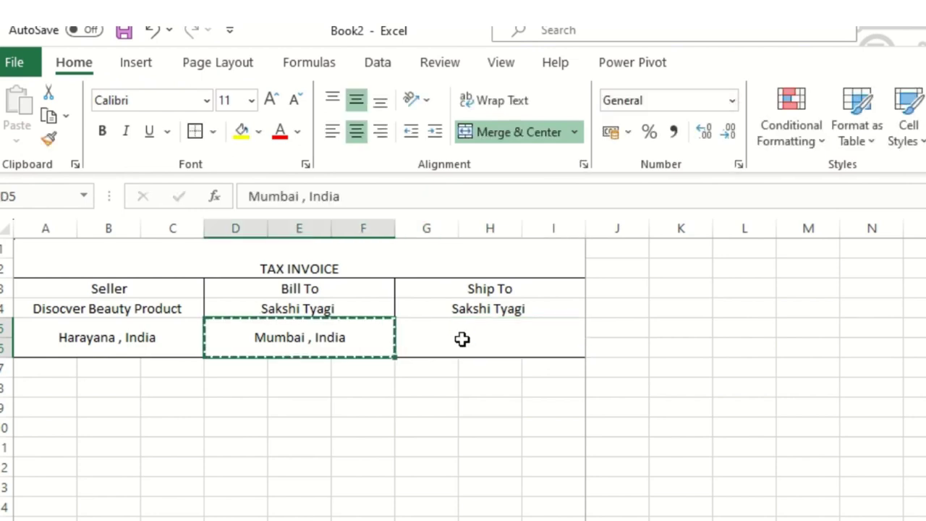
click(461, 338)
key(ctrl+v)
key(Escape)
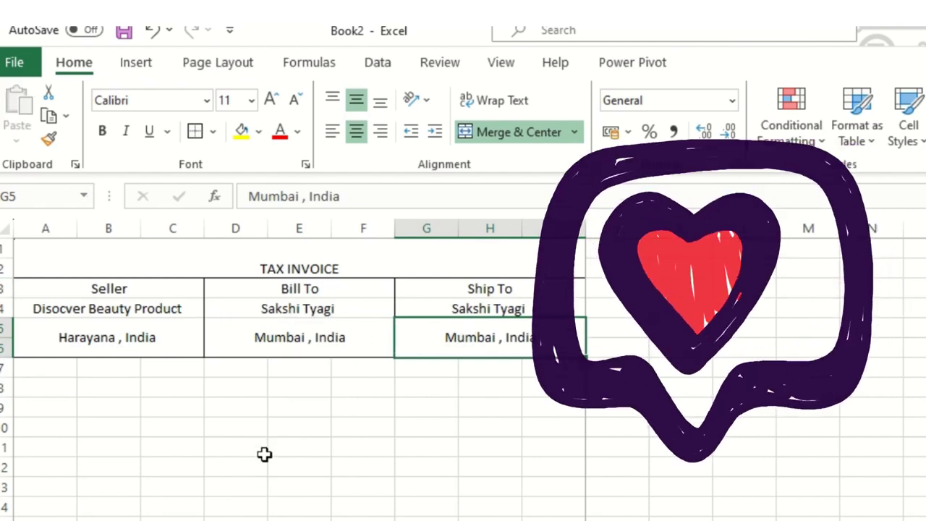
Check the TAX INVOICE title and the Seller, Bill To and Ship To headings.
click(272, 251)
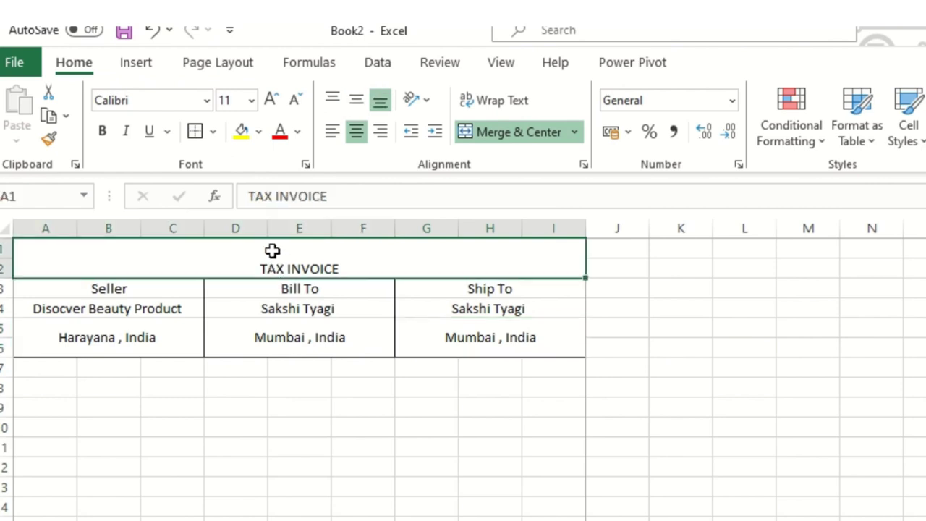
click(99, 290)
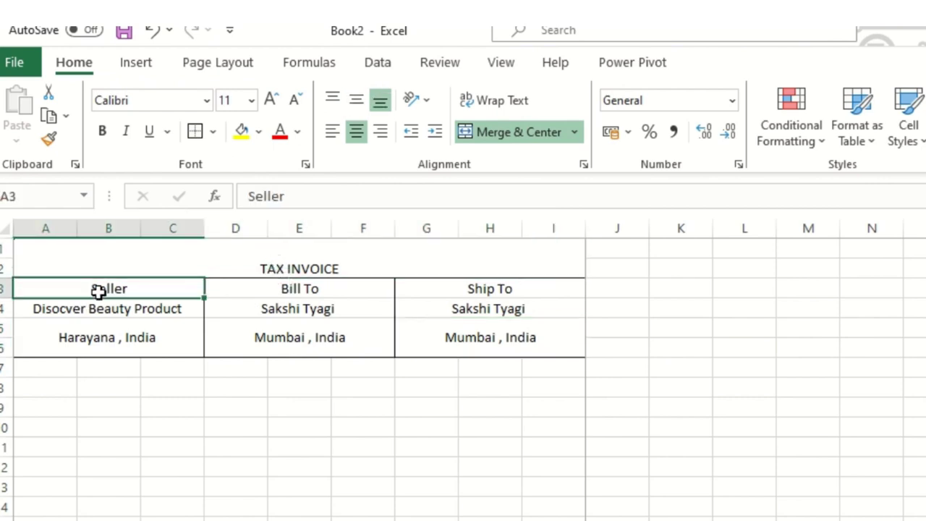
click(436, 287)
click(348, 288)
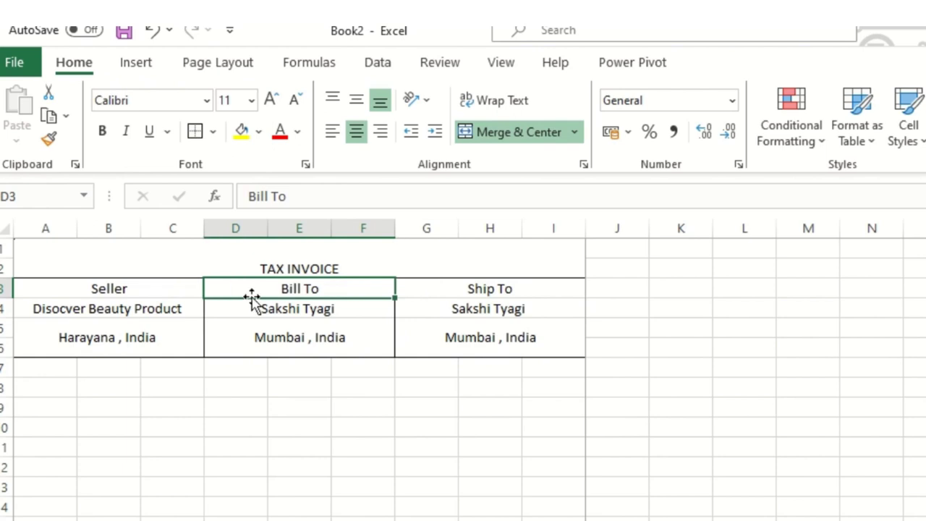
click(165, 287)
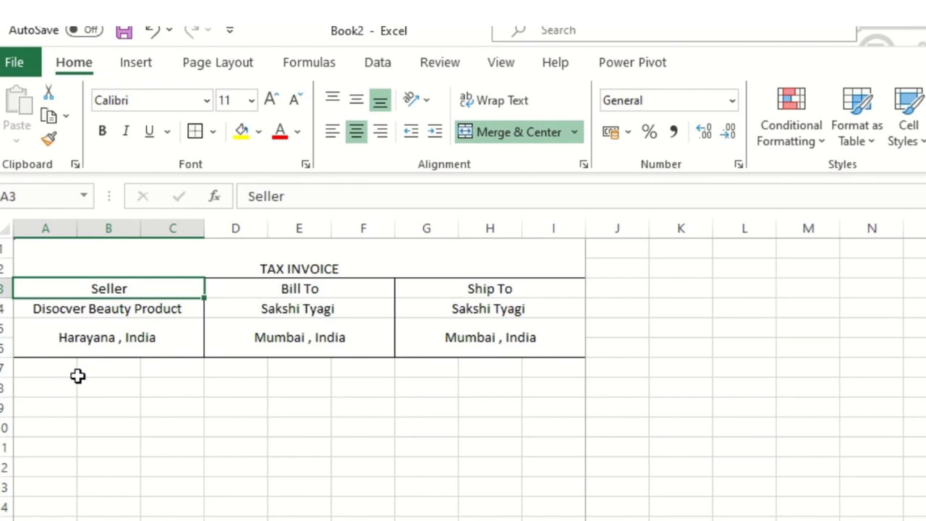
Give A7:C11 below the Seller block an outside border.
drag(60, 370, 162, 363)
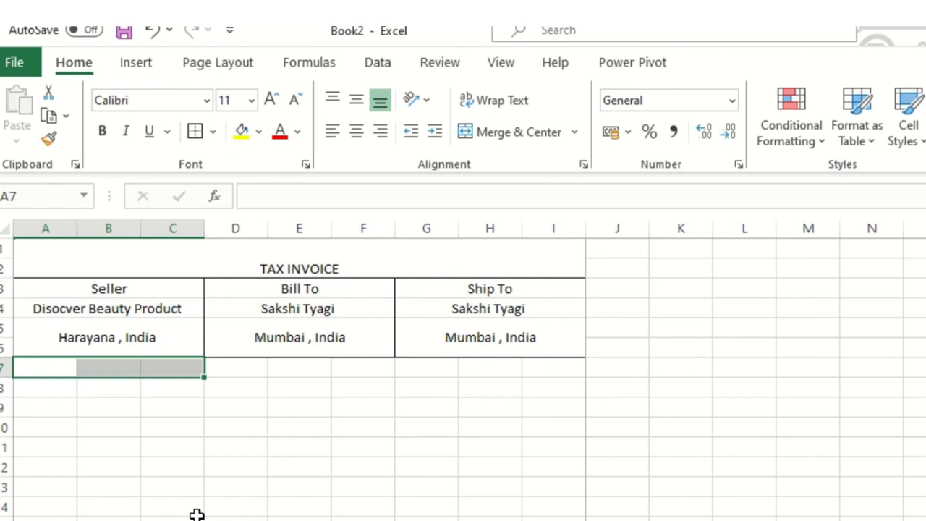
drag(157, 364, 418, 425)
drag(66, 369, 547, 434)
scroll(391, 497, down, 5)
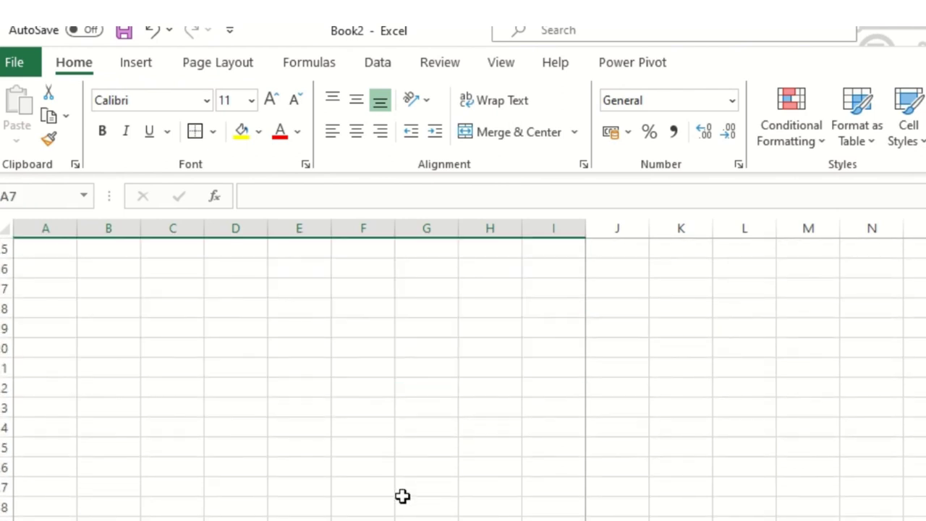
scroll(307, 431, up, 4)
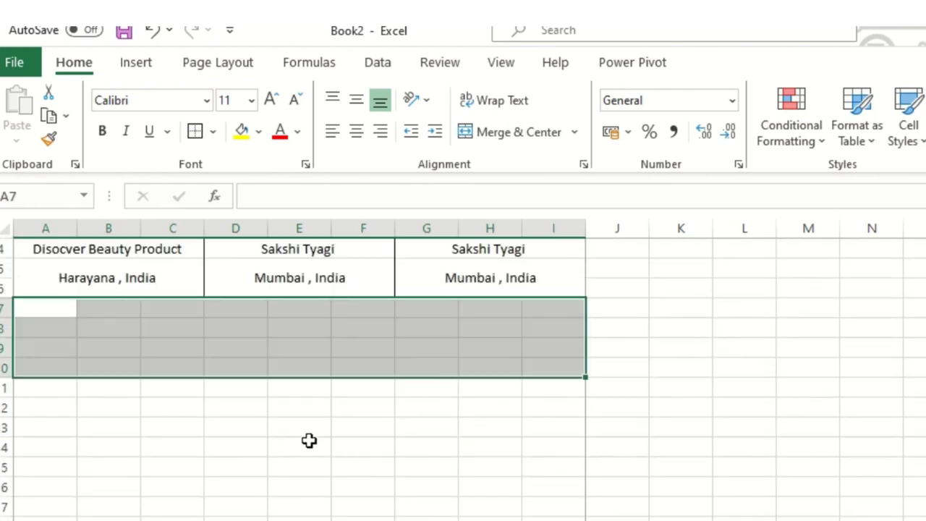
scroll(309, 440, up, 1)
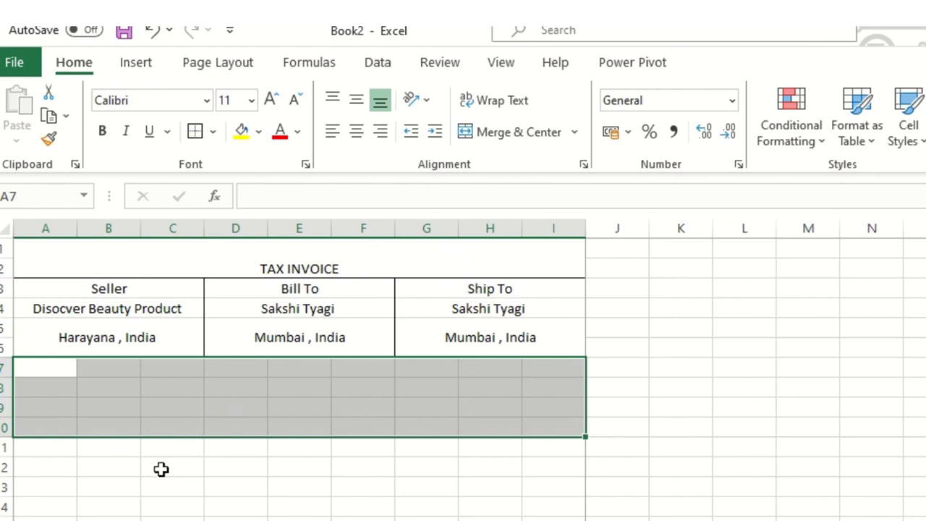
drag(63, 372, 175, 448)
click(197, 133)
click(235, 406)
Add outside borders around D7:F11 and G7:I11 below Bill To and Ship To.
drag(232, 363, 370, 444)
click(202, 134)
drag(419, 365, 550, 456)
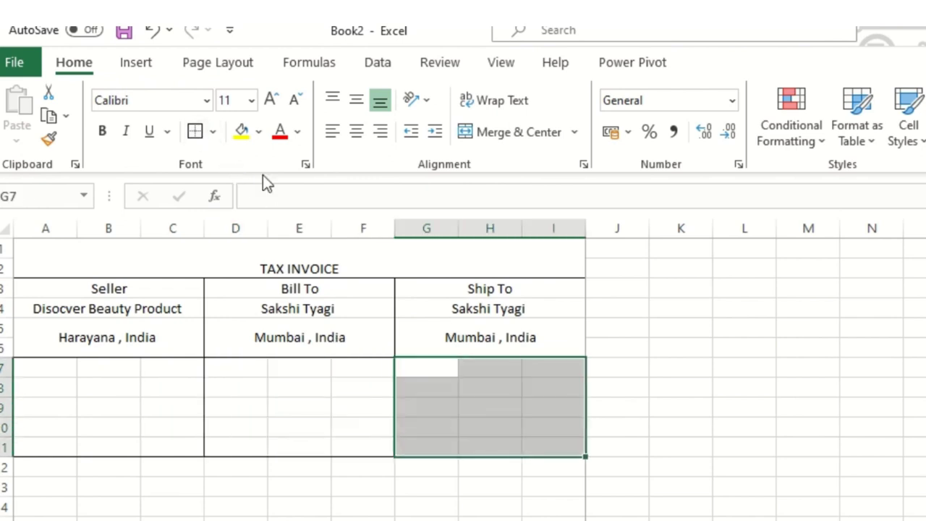
click(197, 135)
Select A7:C7 at the top of the left box.
click(439, 407)
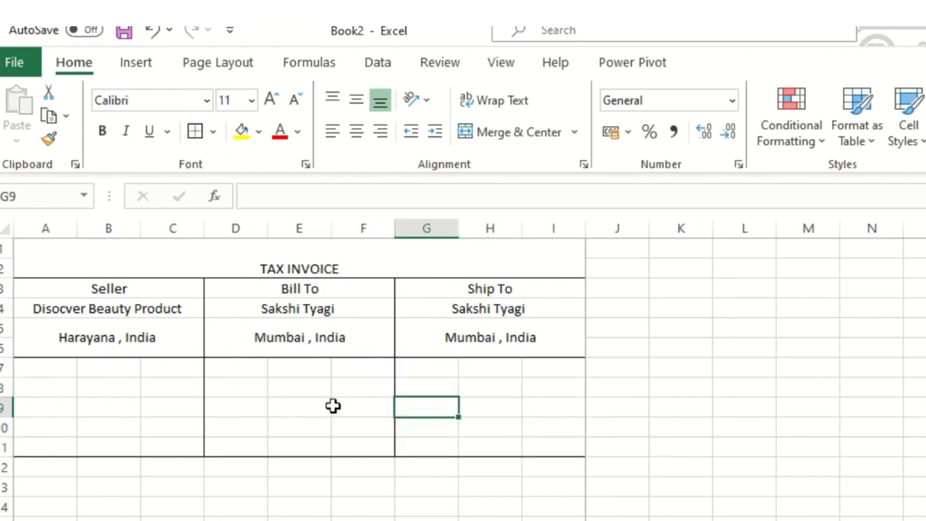
drag(333, 405, 319, 407)
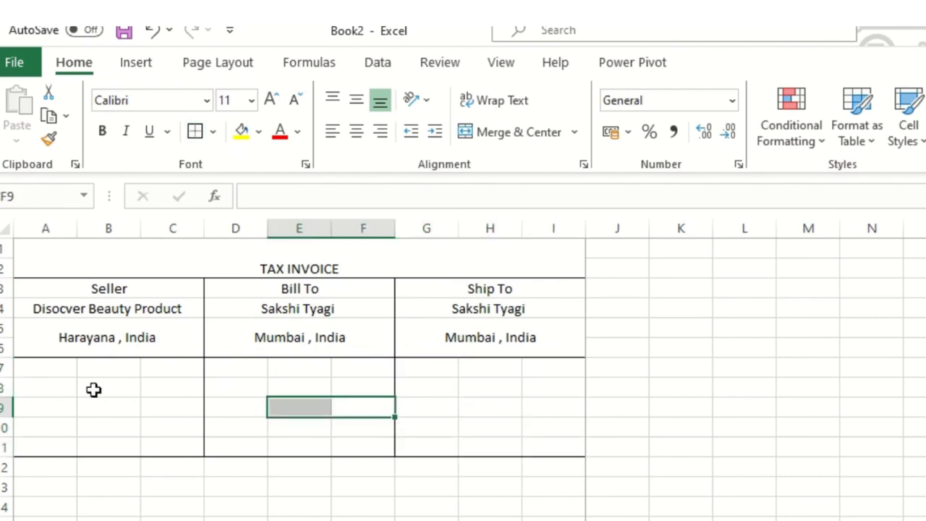
click(120, 366)
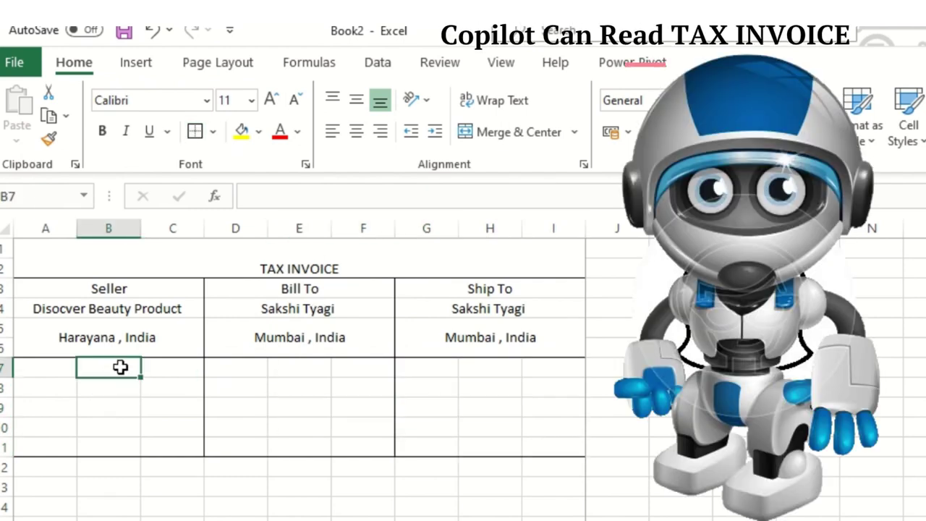
drag(42, 368, 166, 366)
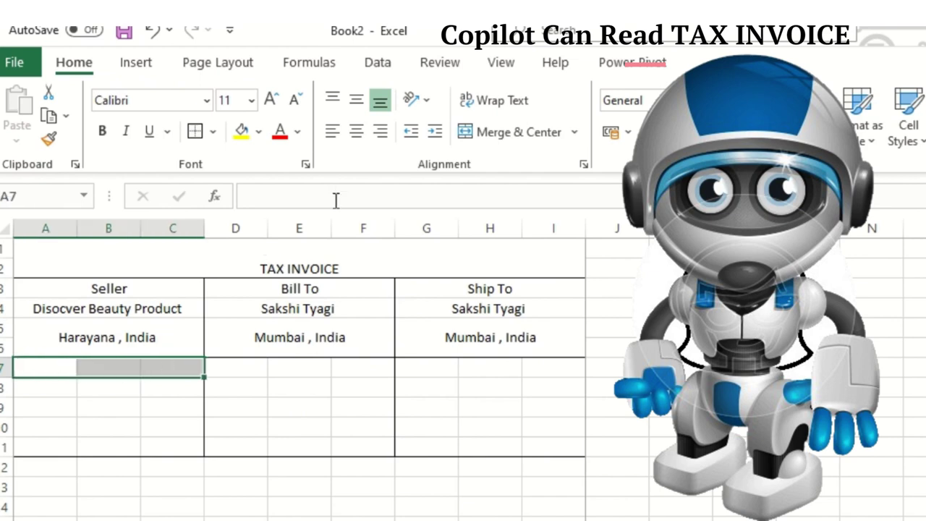
Merge A7:C7 and enter the centred heading 'Invoice Details'.
click(513, 132)
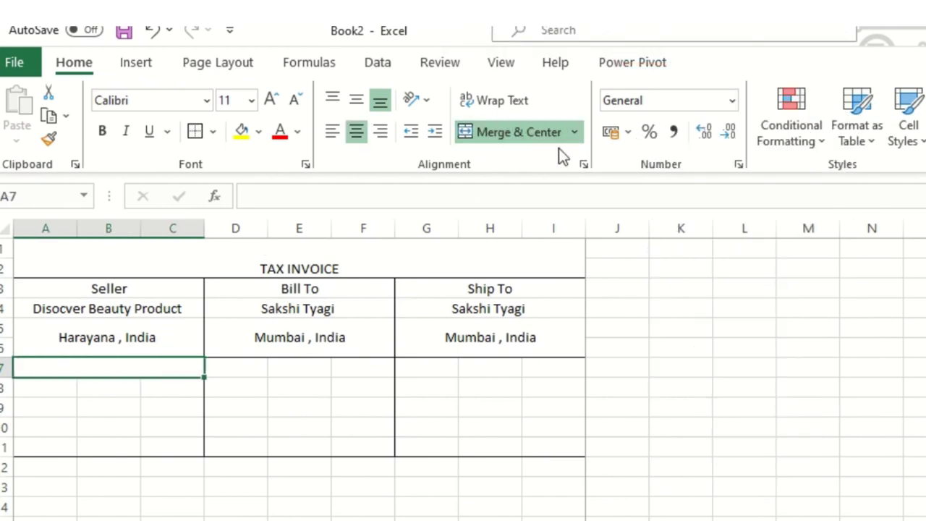
click(574, 131)
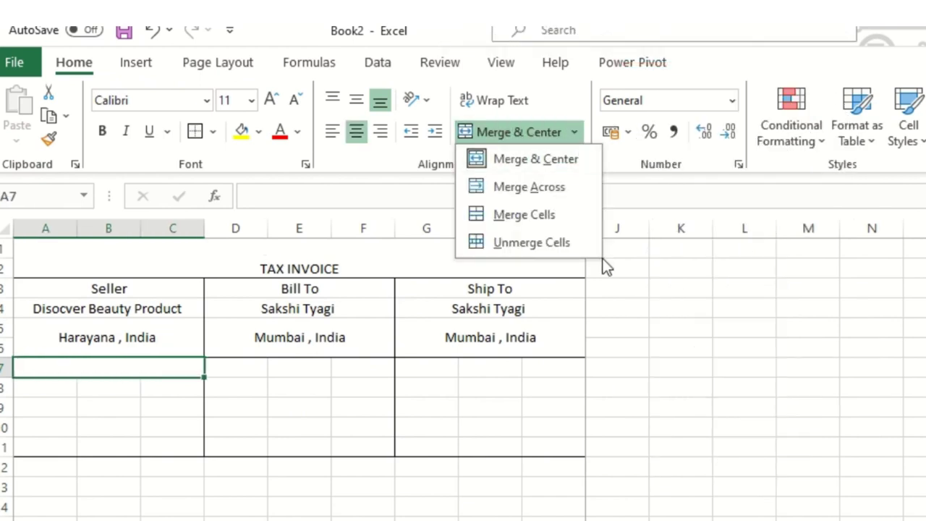
click(517, 190)
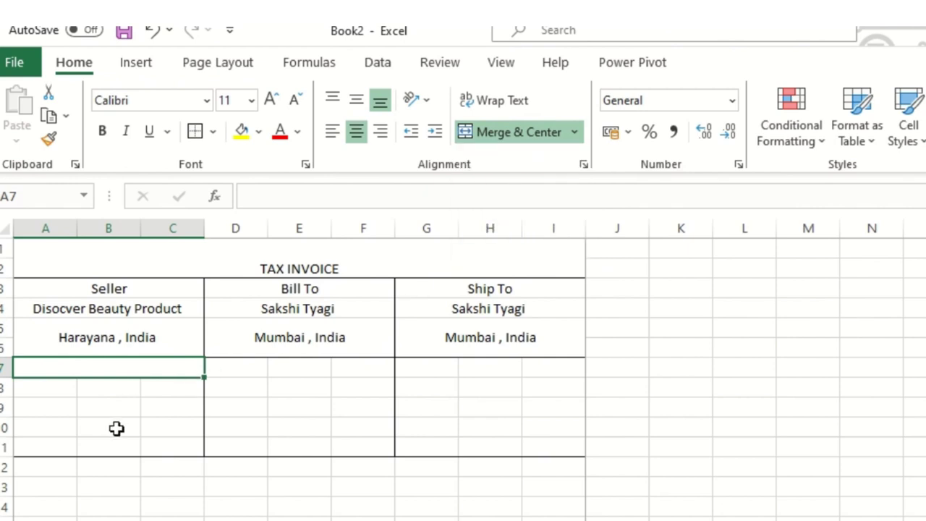
text(Invoice Details)
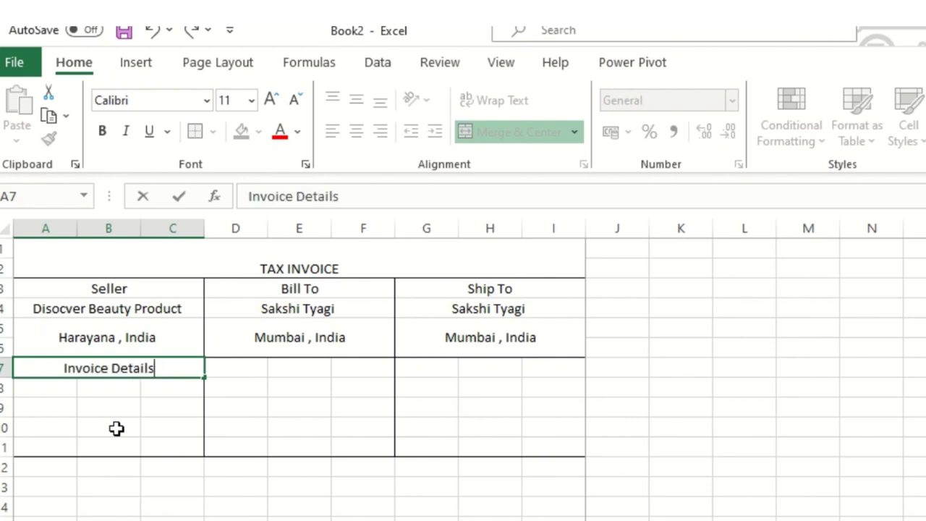
key(Return)
click(176, 373)
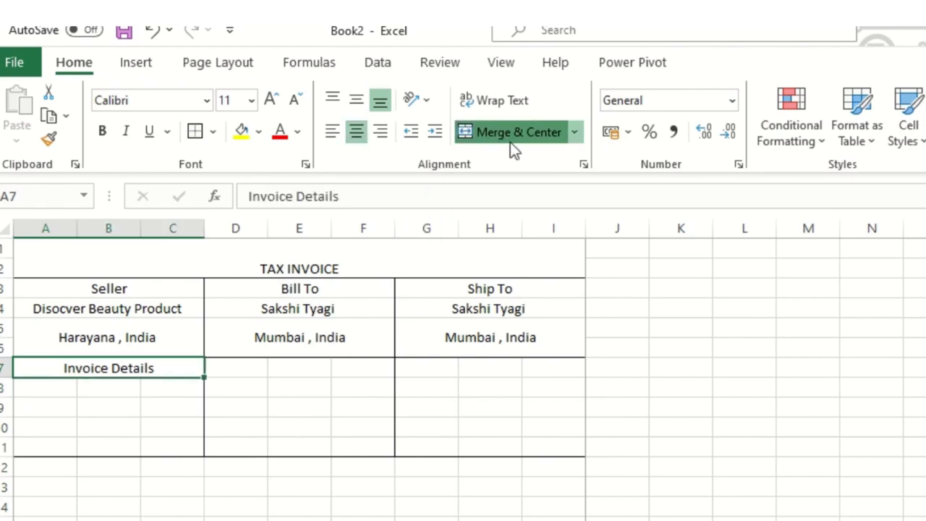
Left-align Invoice Details and add a merged 'Portal ( Reference )' heading across D7:F7.
click(331, 137)
drag(267, 369, 366, 364)
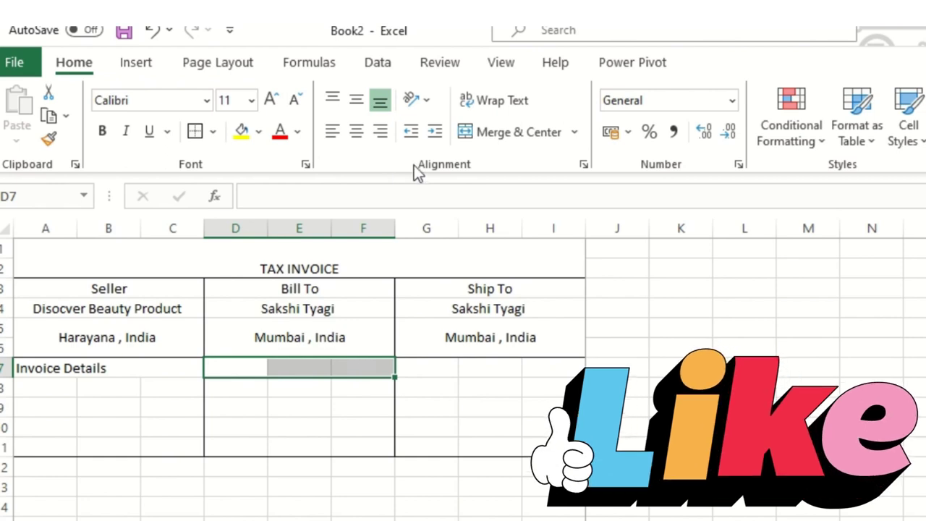
click(487, 137)
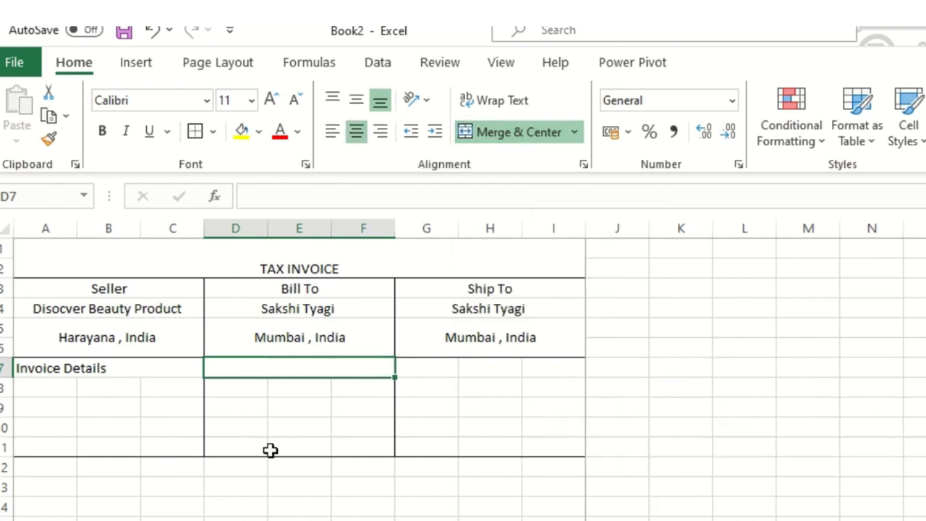
text(Portal)
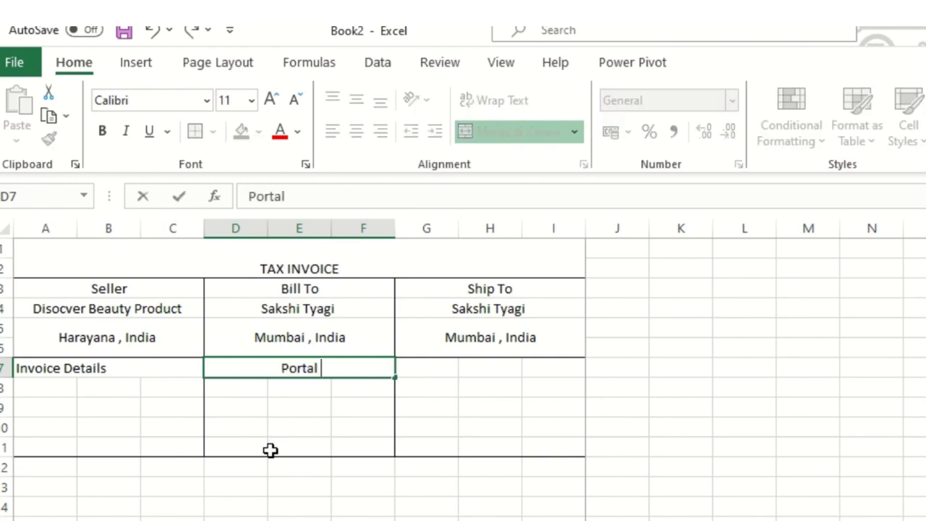
text( ( Reference )
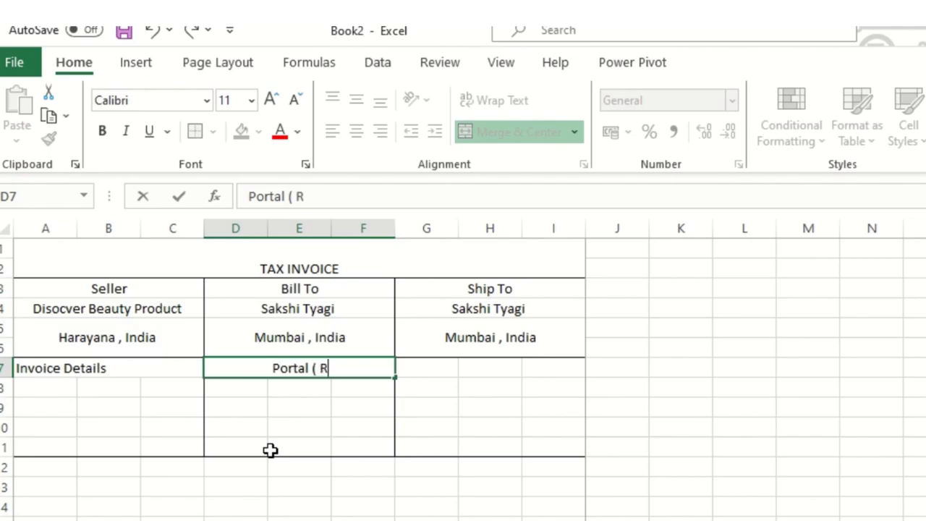
text())
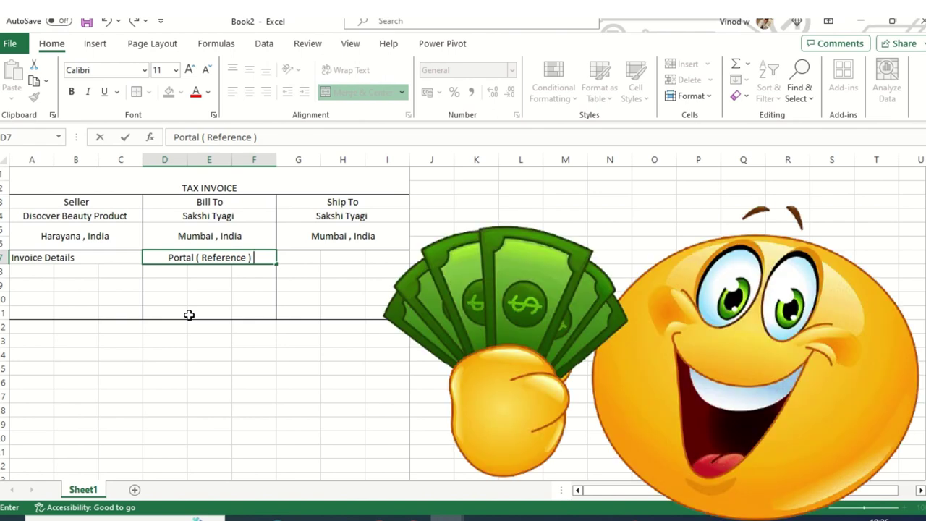
key(Return)
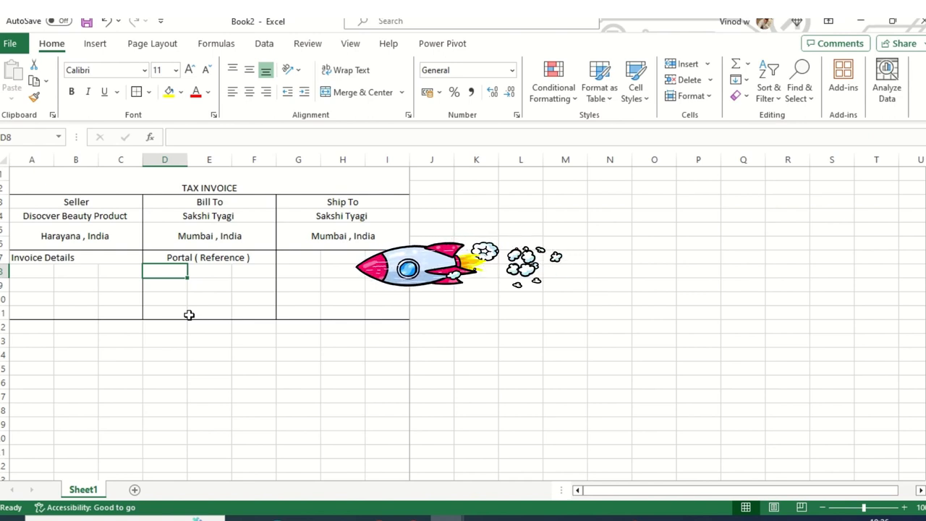
key(Right)
key(Up)
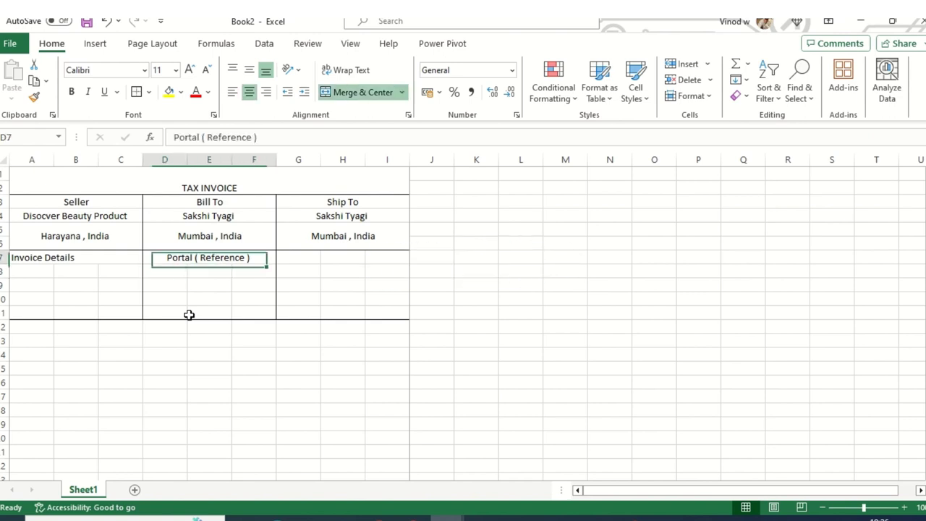
key(Right)
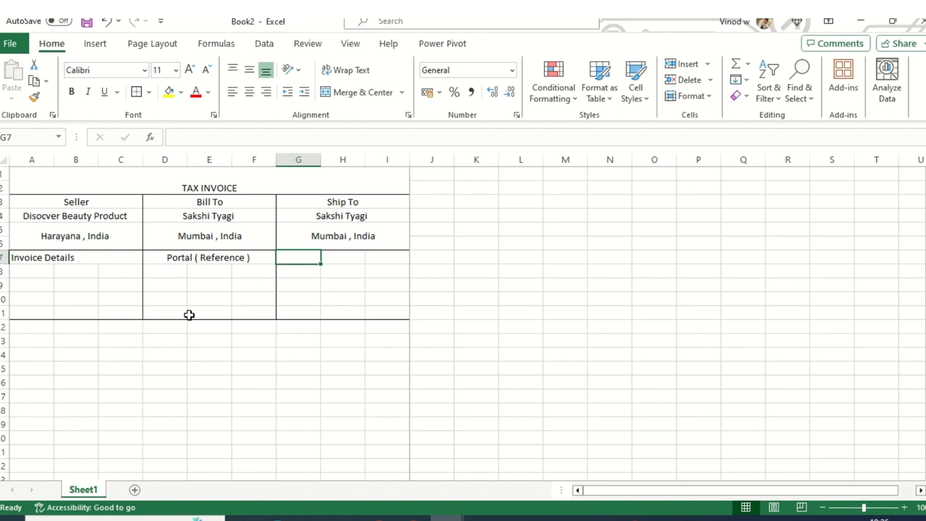
Merge G7:I7 into a centred 'Payment Mode' heading.
key(shift+Right)
key(shift+Right)
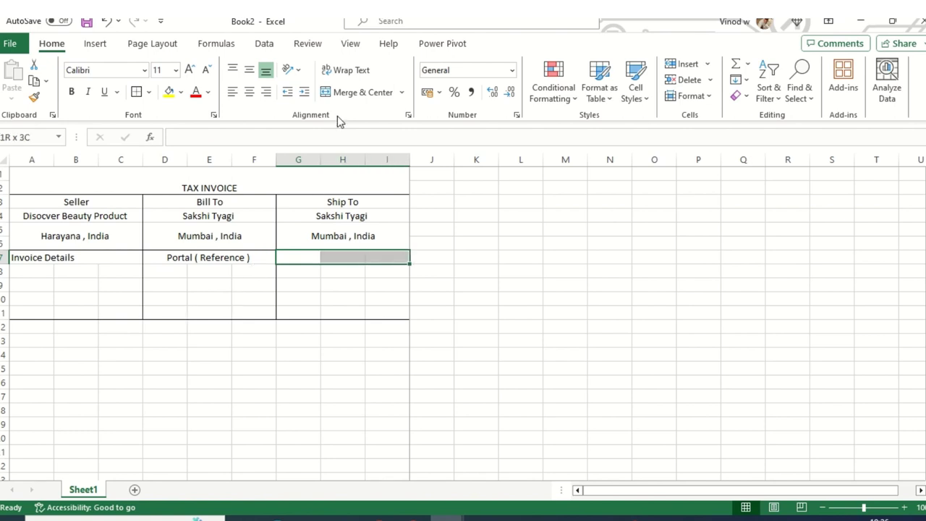
click(355, 94)
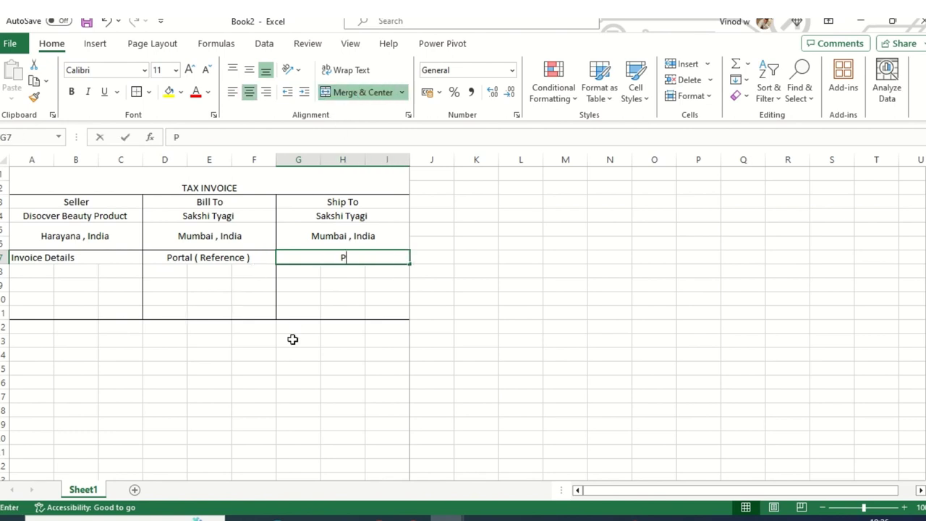
text(Payment Mo)
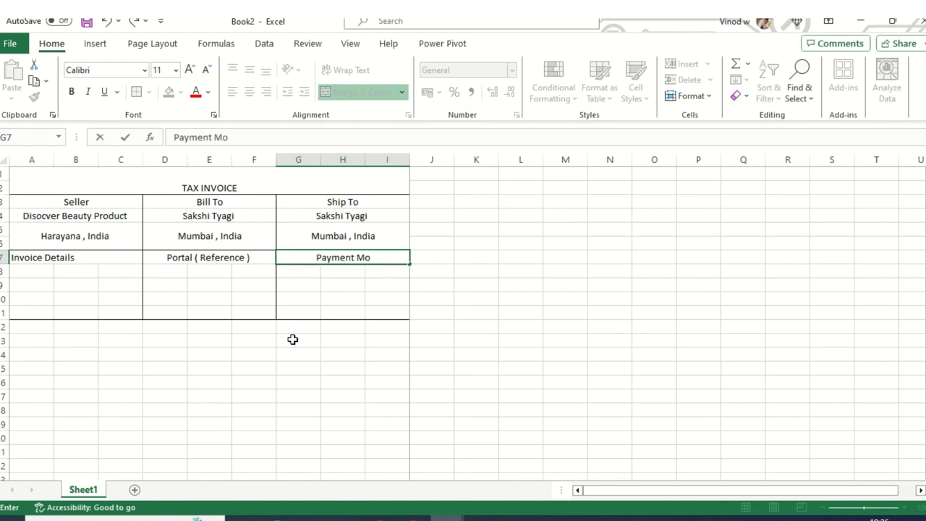
text(de)
key(Return)
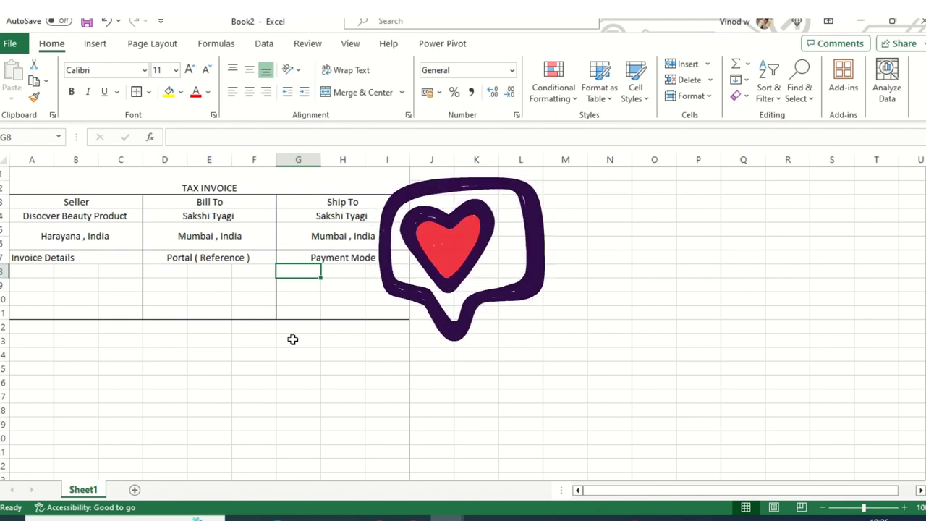
Enter the labels Tranc ID, Date and AWB No in G8:G10.
text(Tra)
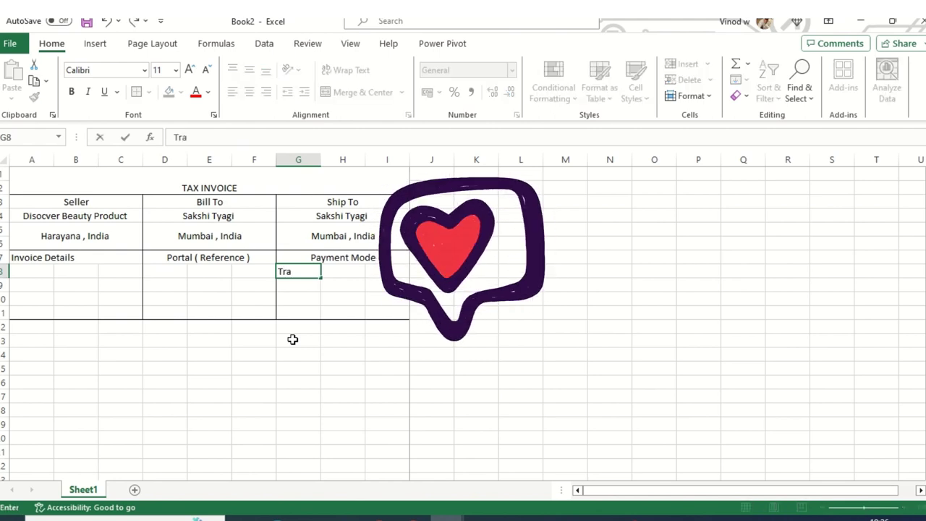
text(nc ID)
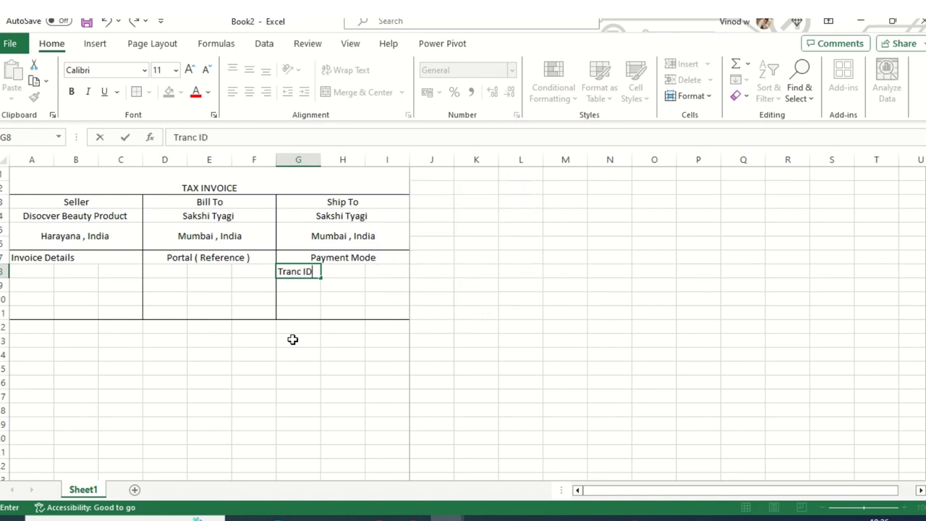
key(Return)
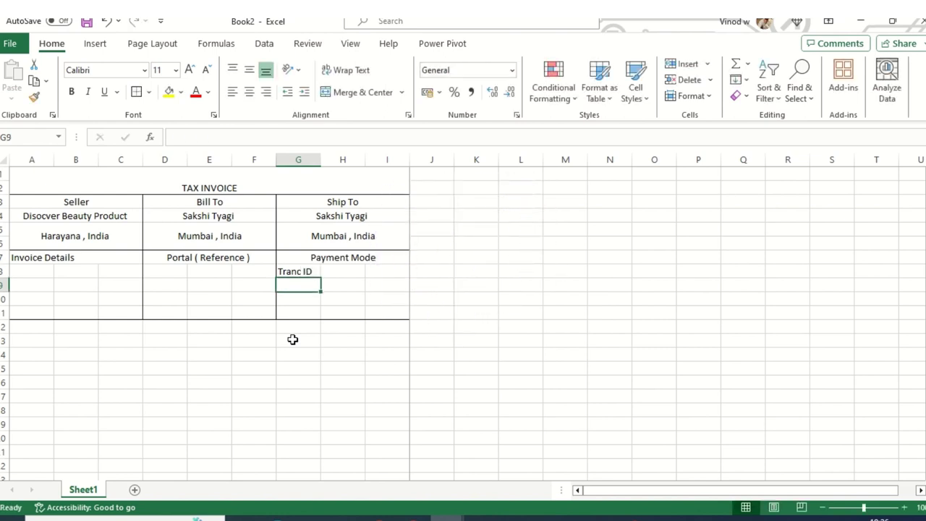
text(Date)
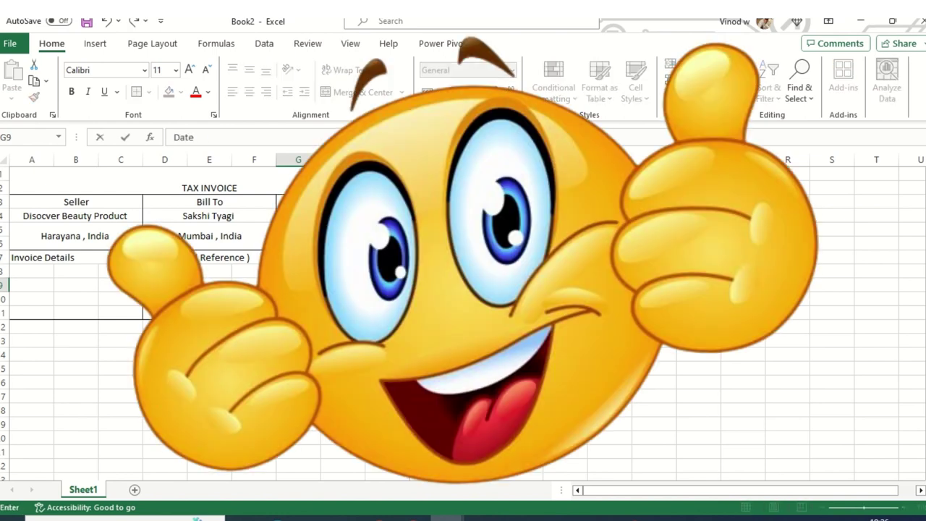
key(Return)
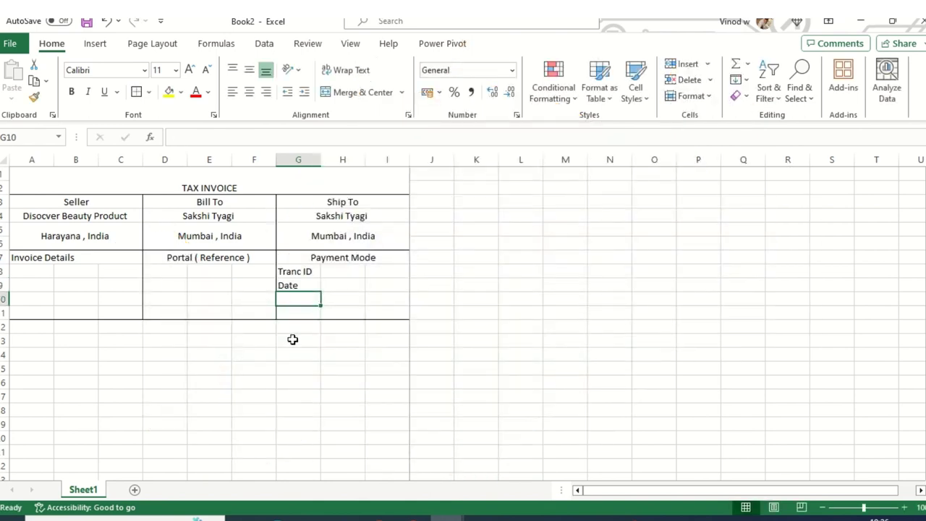
text(AWB No)
key(Return)
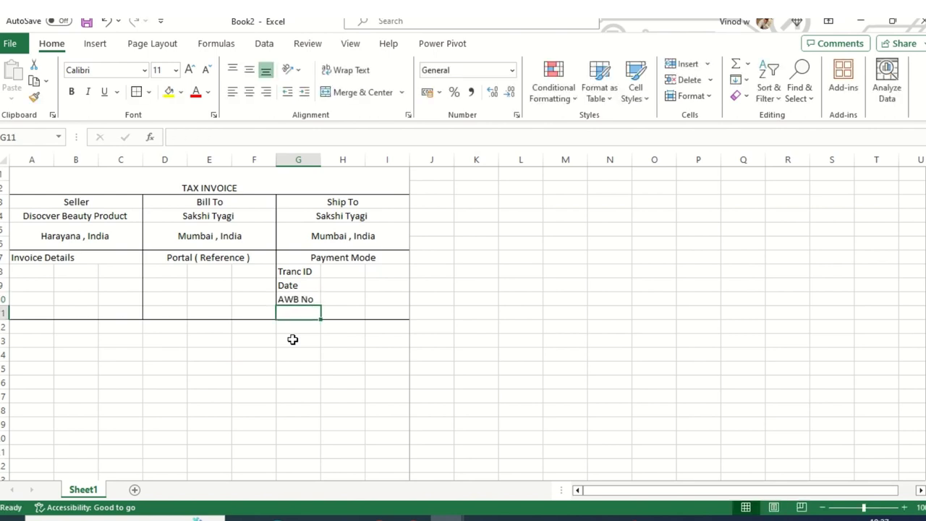
key(Right)
key(Up)
key(Up)
key(Up)
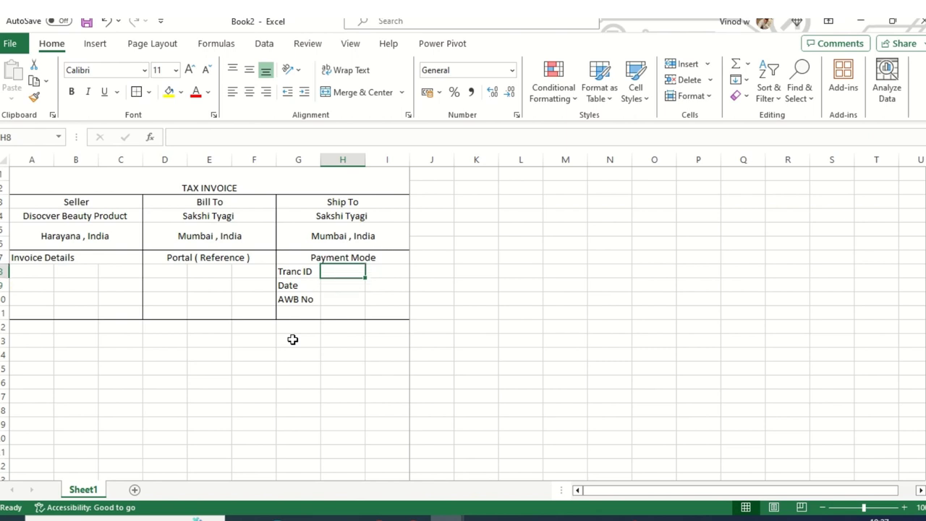
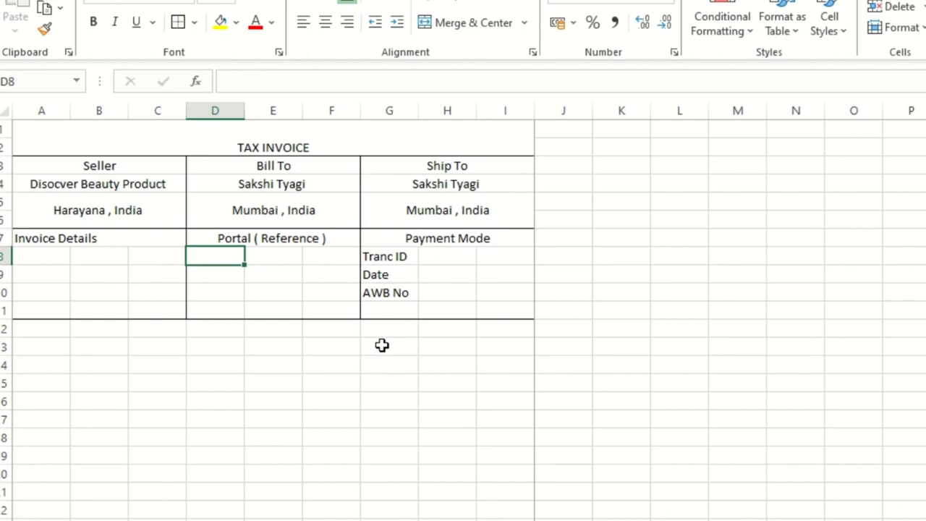
Enter the label Brand in D8 with the value Amazon beside it in E8.
text(Brand)
key(Tab)
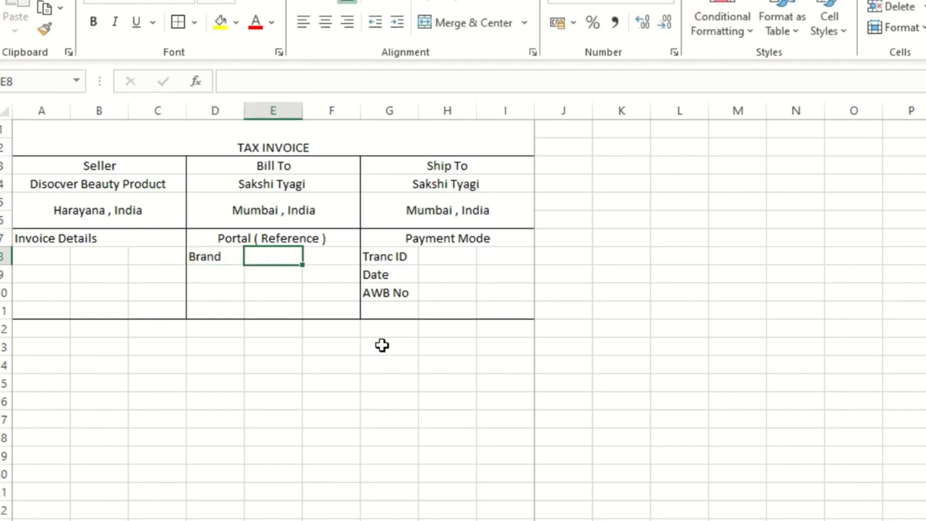
text(Amazon)
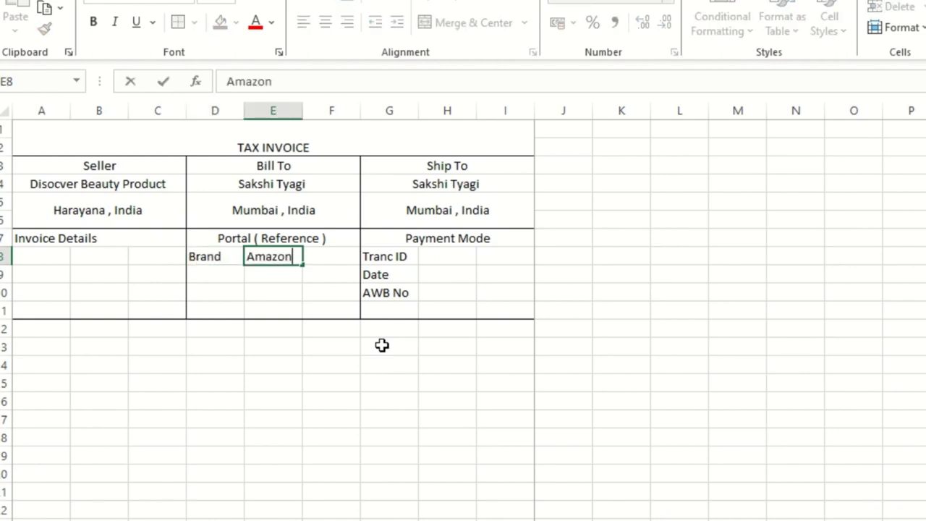
key(Return)
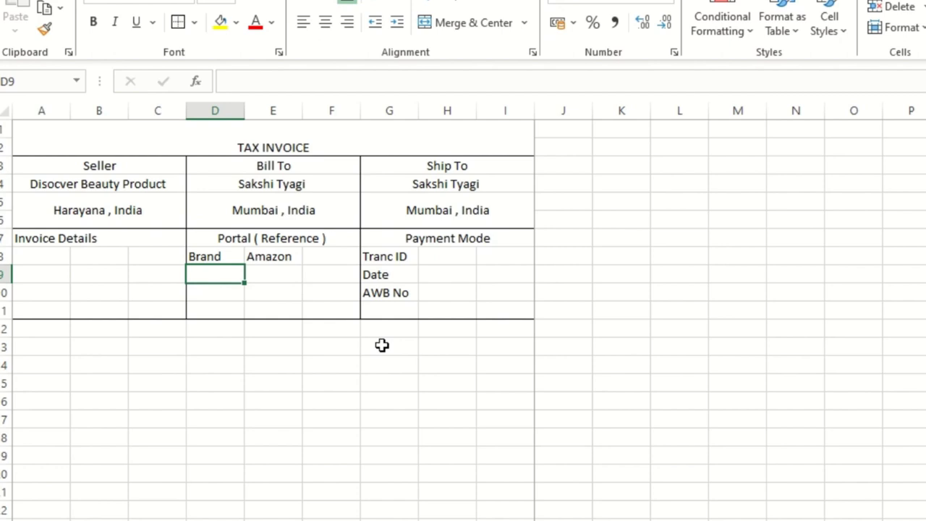
Add the Order no# label in D9, correcting the mistyped dollar sign to #.
text(Order)
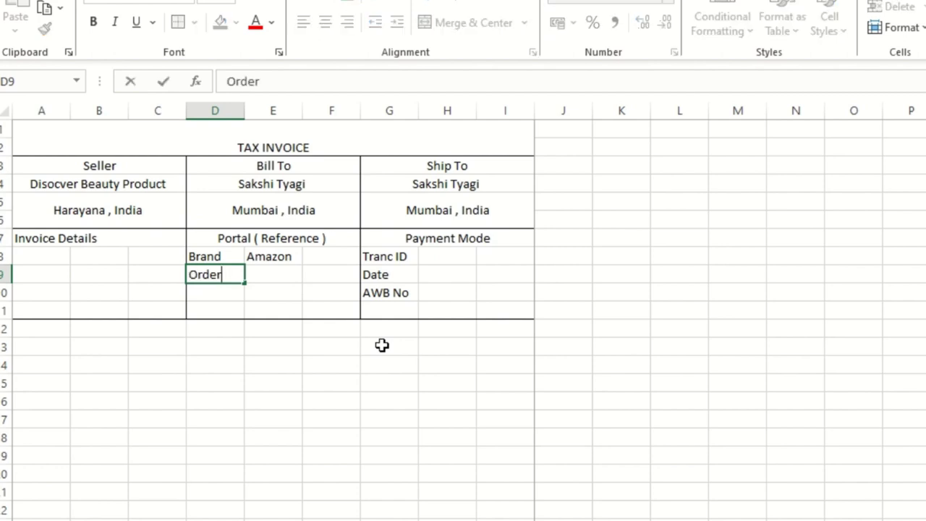
text( no$)
key(Return)
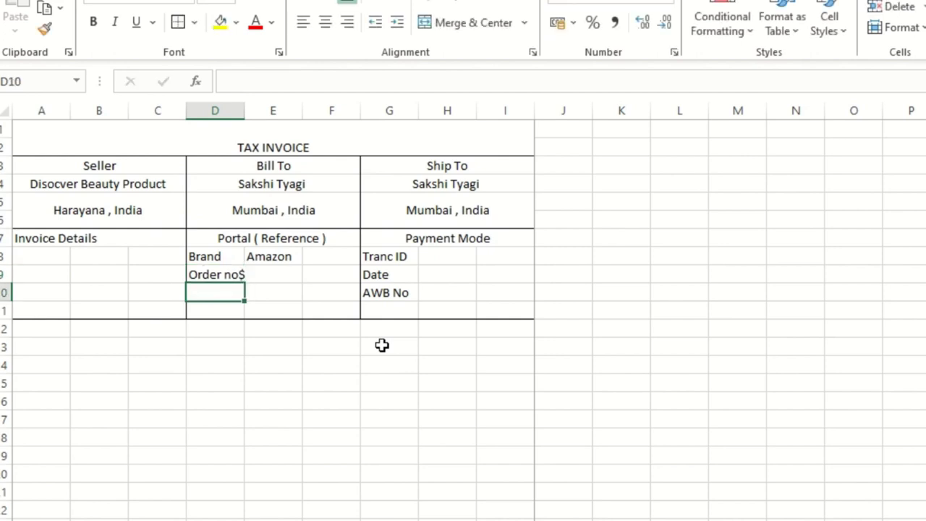
click(219, 276)
click(282, 81)
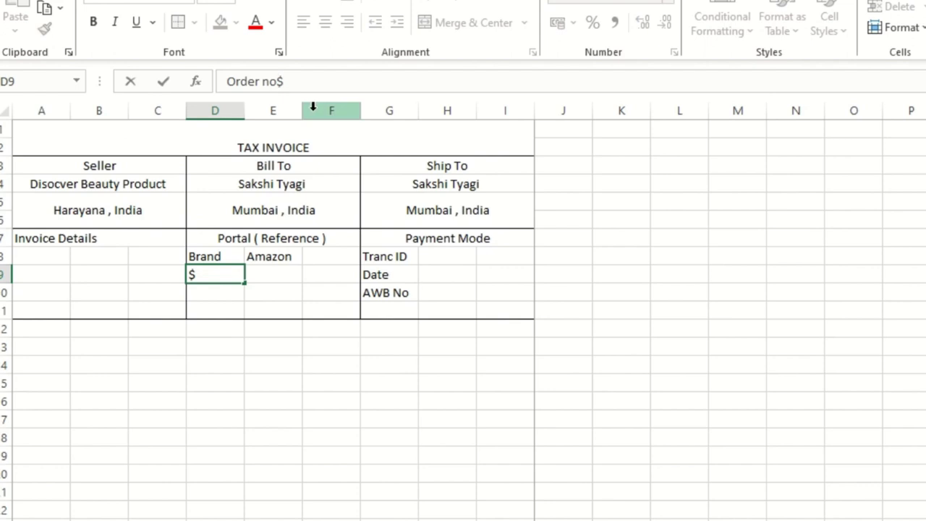
key(BackSpace)
text(#)
key(Return)
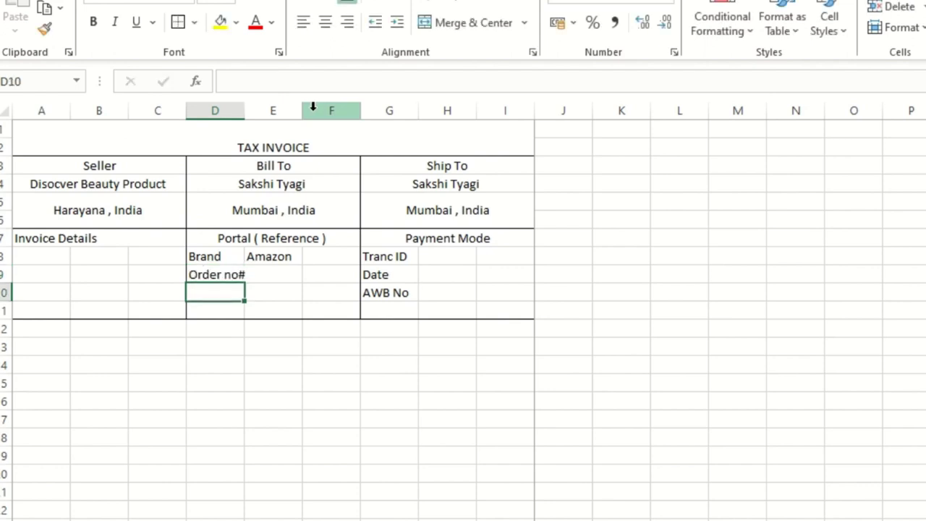
Add the Date label in D10 beneath Order no#.
text(Ord)
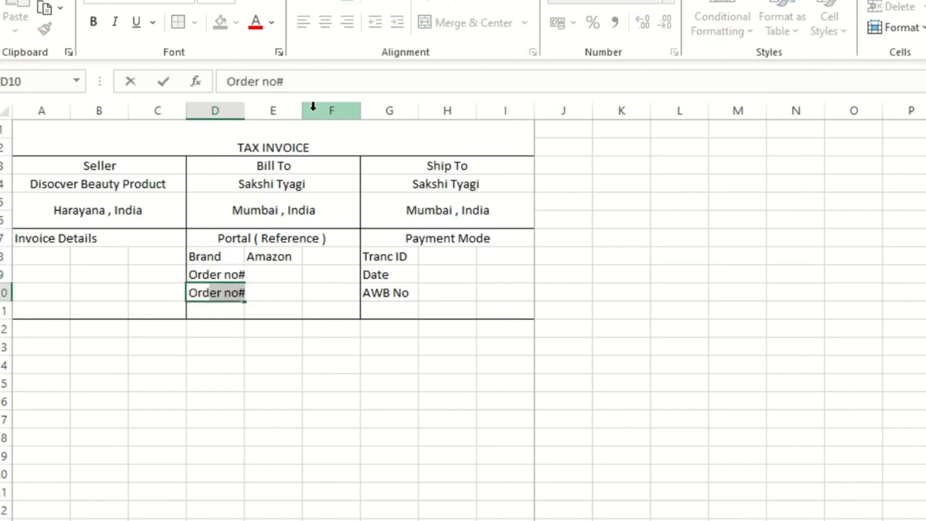
text(at)
key(BackSpace)
key(BackSpace)
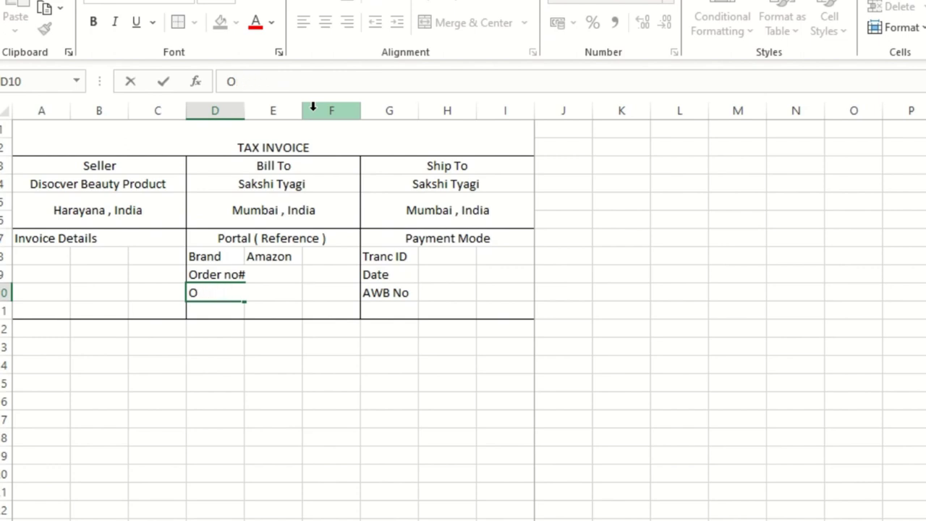
text(Da)
key(Return)
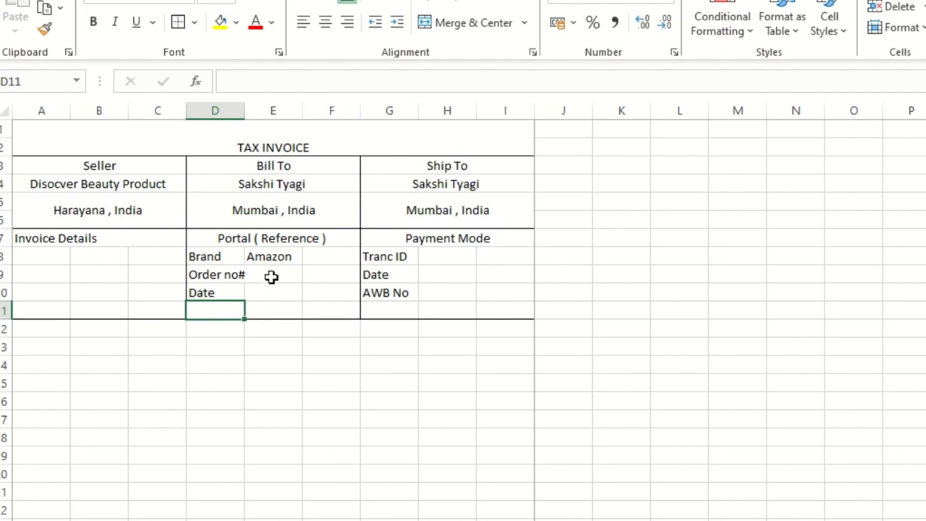
click(287, 254)
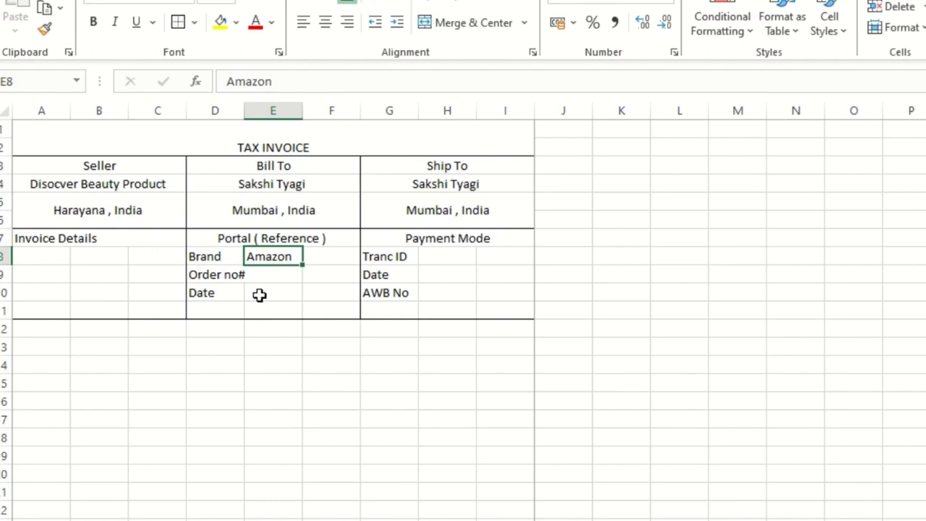
Merge E8:F8, E9:F9 and E10:F10, centring Amazon across its pair.
drag(277, 291, 333, 292)
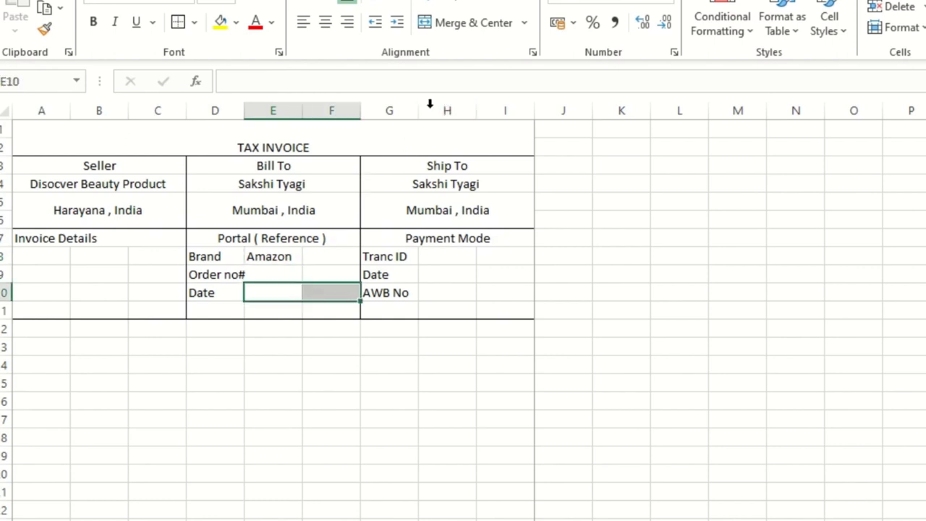
click(465, 23)
drag(273, 255, 311, 275)
click(477, 23)
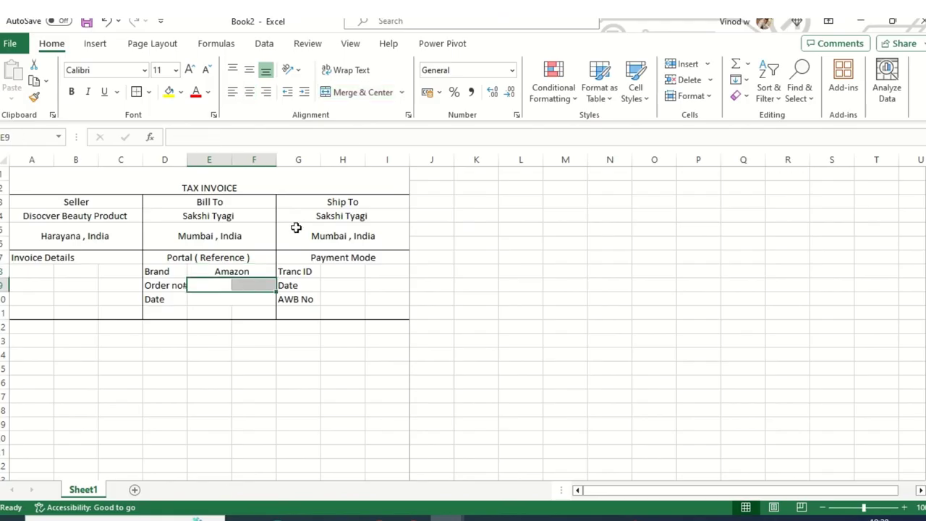
click(463, 23)
Merge H8:I8, H9:I9 and H10:I10 beside Tranc ID, Date and AWB No.
drag(340, 278, 378, 297)
click(362, 92)
click(363, 96)
click(352, 96)
click(297, 285)
click(254, 367)
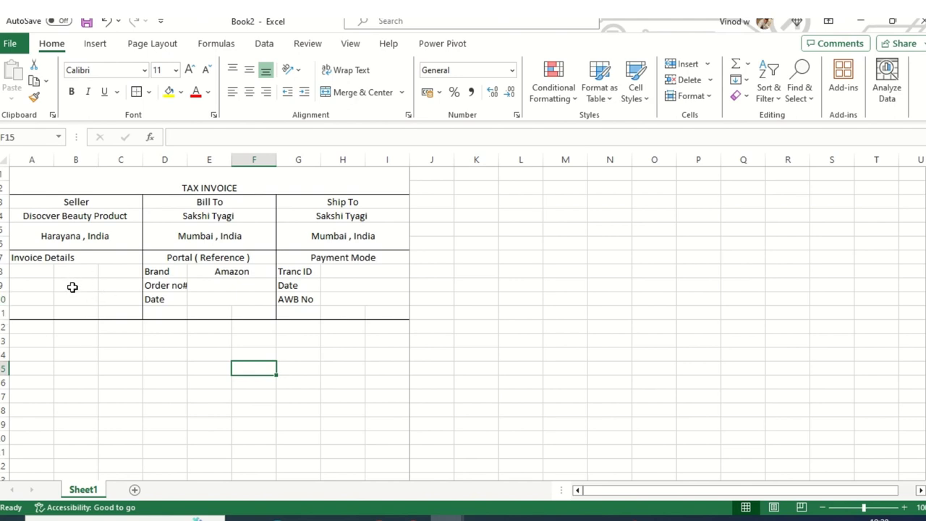
Type the Date and Code labels into A8 and A9 under Invoice Details.
click(43, 276)
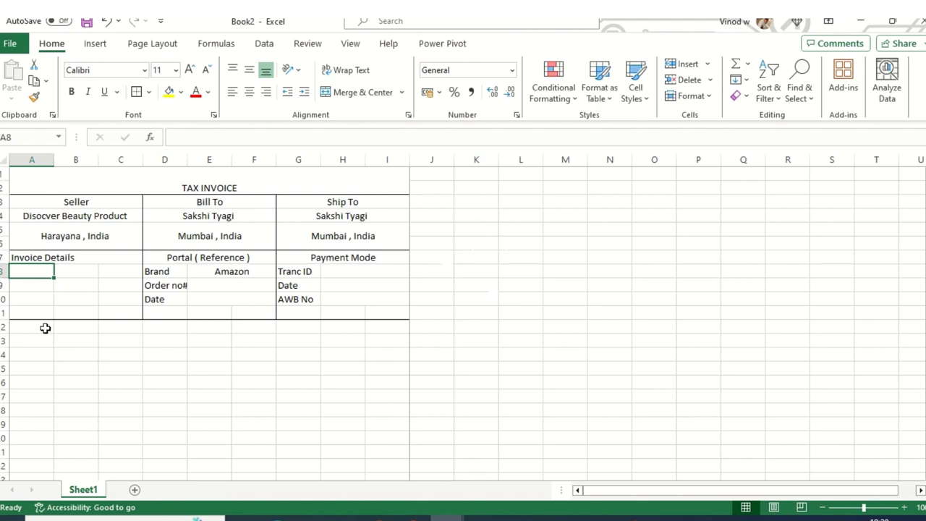
text(Date)
key(Return)
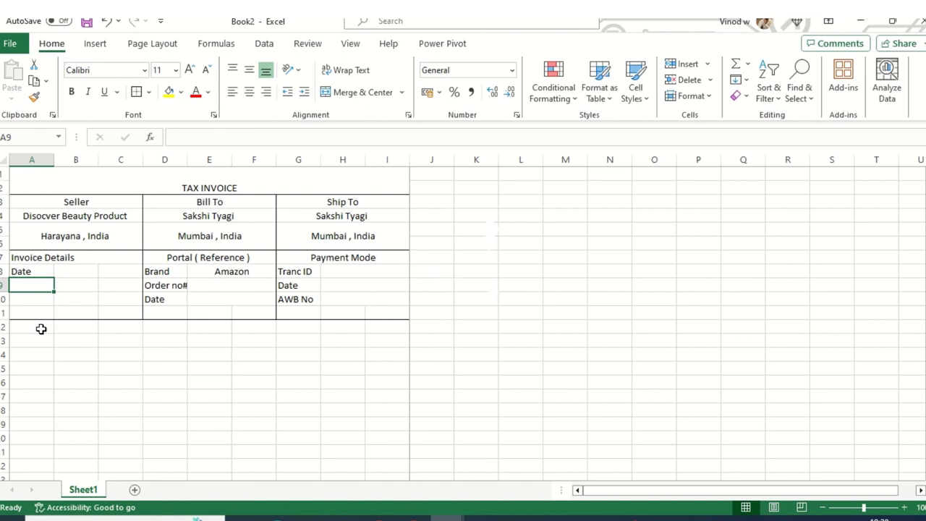
text(Invio)
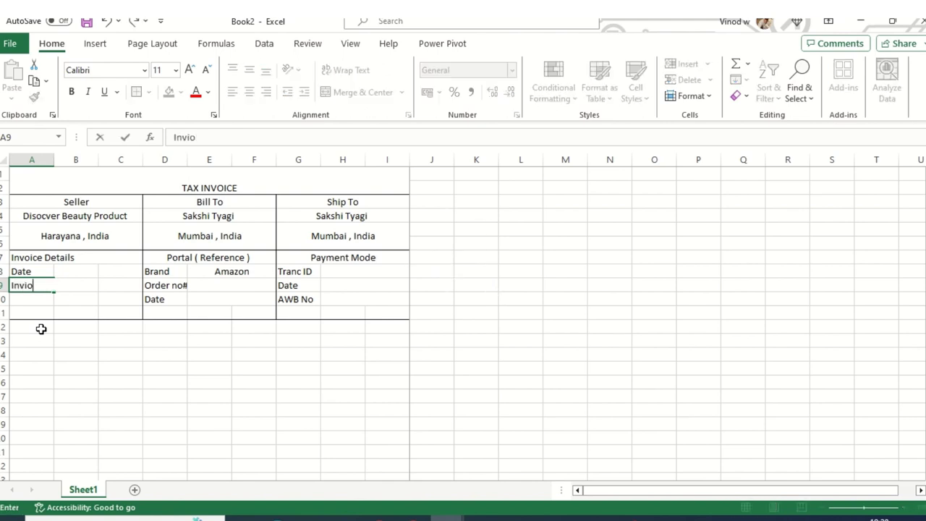
text(void)
key(BackSpace)
text(ce C)
key(BackSpace)
key(BackSpace)
key(BackSpace)
key(BackSpace)
key(BackSpace)
key(BackSpace)
key(BackSpace)
key(BackSpace)
key(BackSpace)
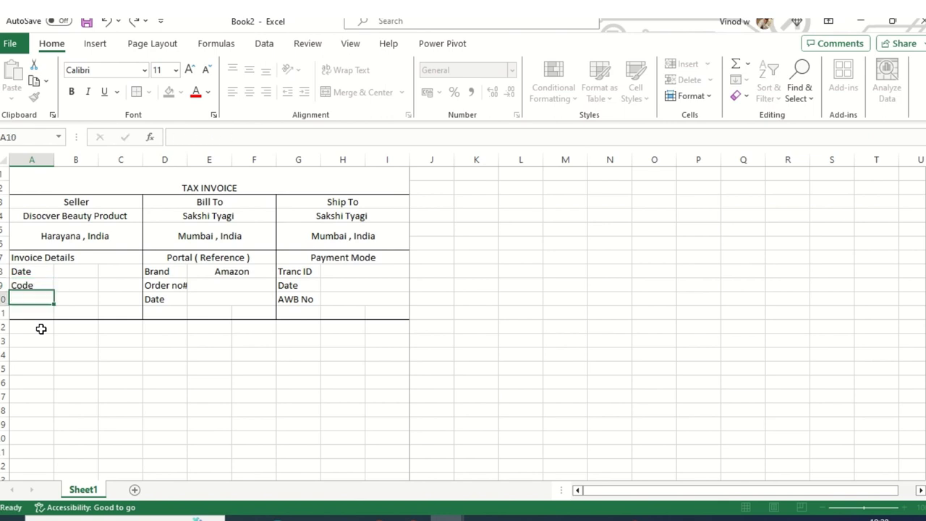
key(Return)
Merge B8:C8 and B9:C9 beside the Date and Code labels.
mouse_move(87, 272)
mouse_down()
mouse_move(118, 268)
mouse_move(128, 282)
mouse_up()
click(358, 92)
click(356, 92)
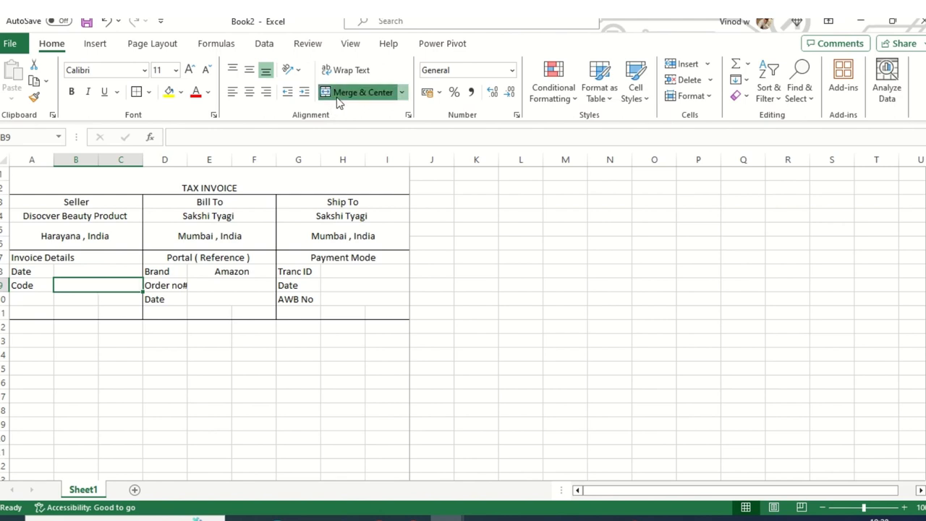
click(207, 331)
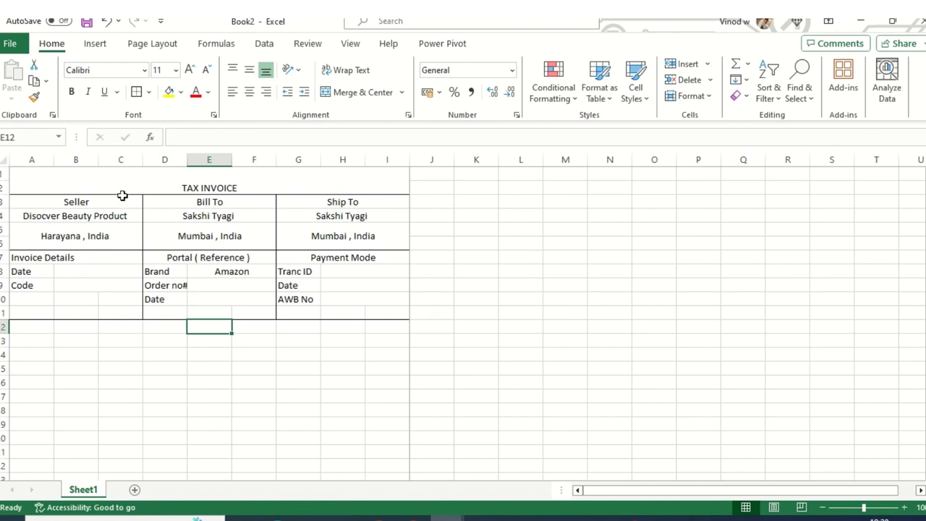
Middle-align the TAX INVOICE title, raise it to size 26 and make it bold.
click(196, 175)
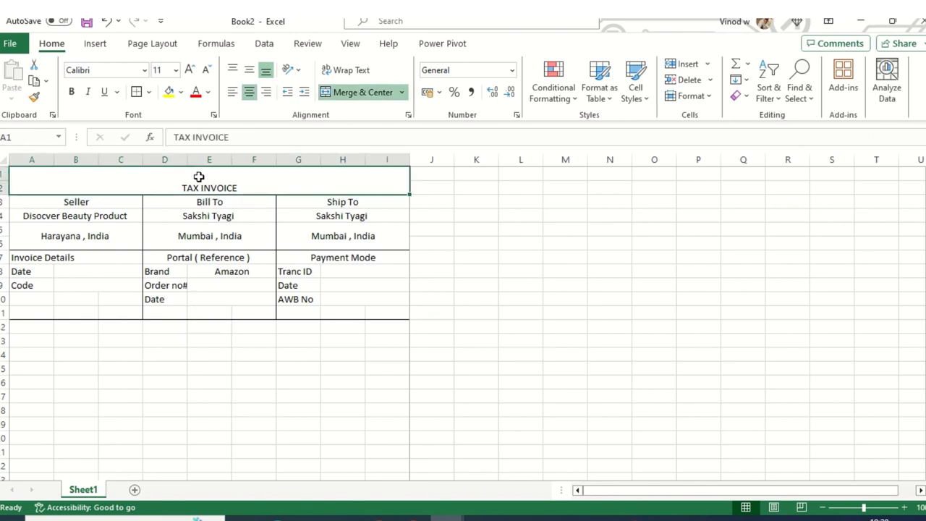
click(249, 70)
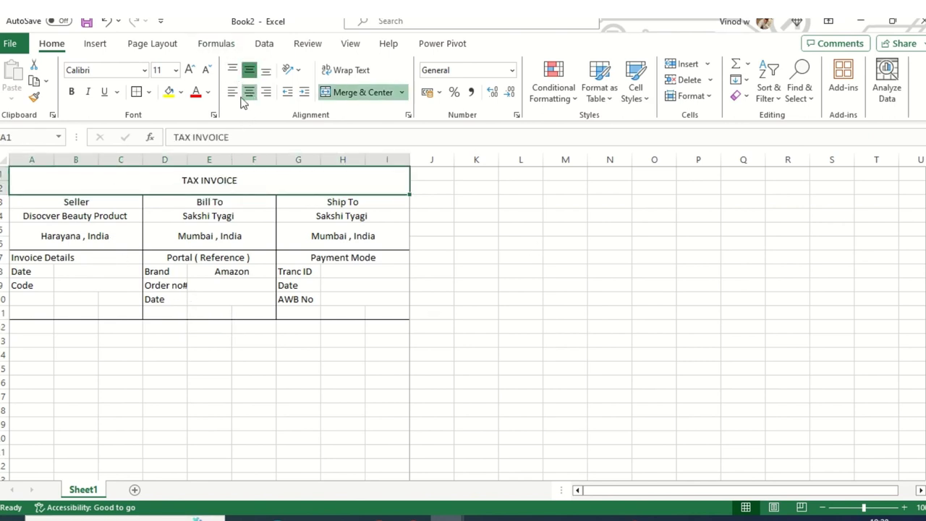
click(190, 69)
click(190, 70)
click(190, 70)
click(189, 70)
click(190, 69)
click(190, 70)
click(189, 69)
click(189, 69)
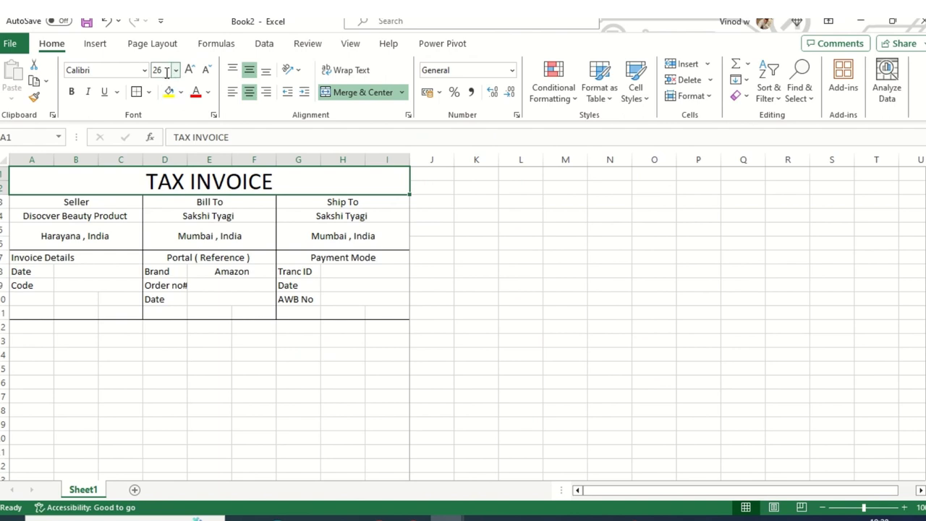
click(69, 90)
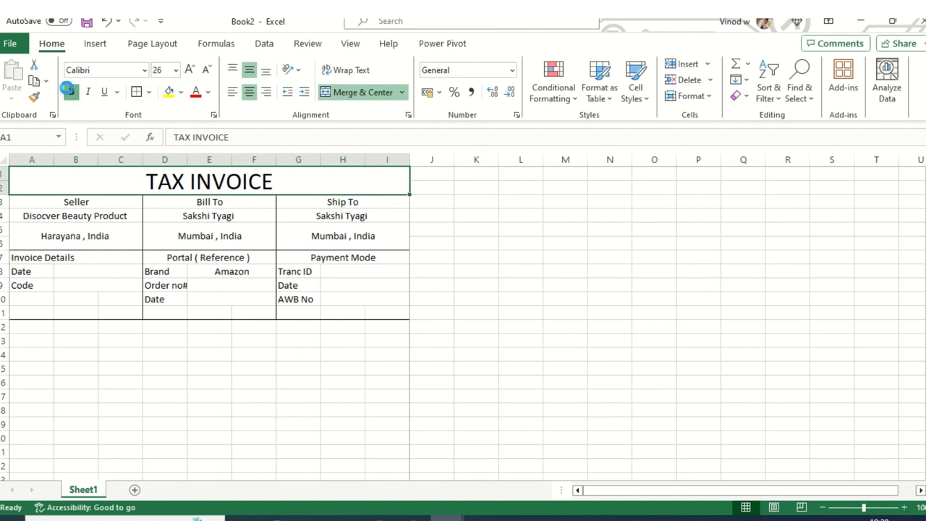
click(120, 241)
click(94, 200)
click(153, 184)
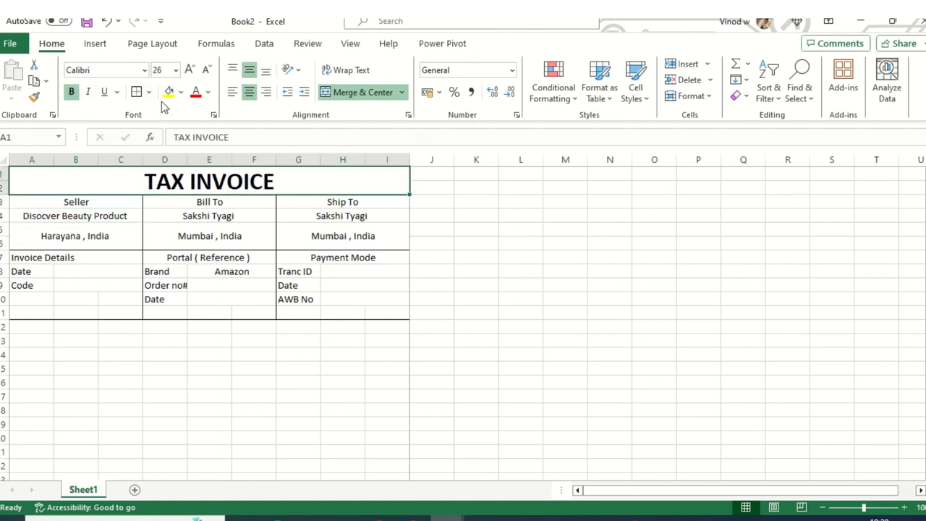
click(181, 93)
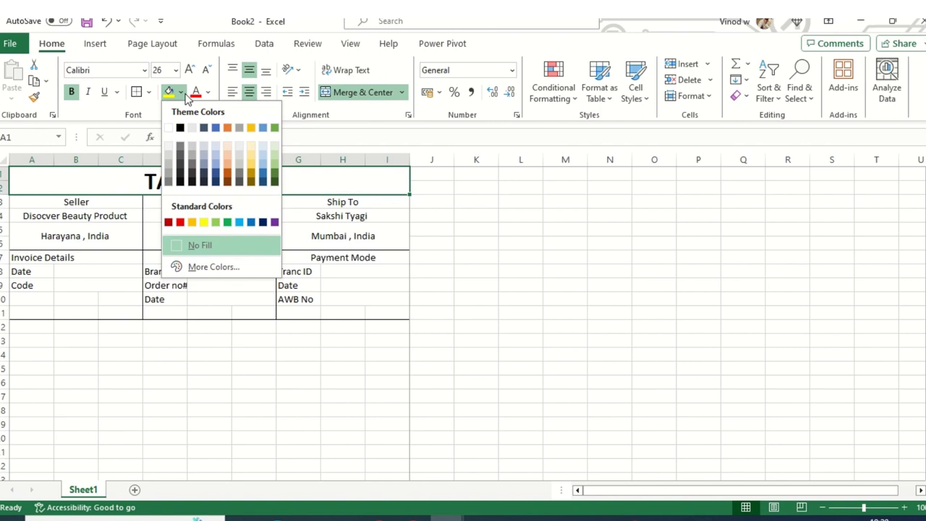
Fill the title banner light blue and the Seller, Bill To and Ship To headings light cyan.
click(240, 223)
click(204, 251)
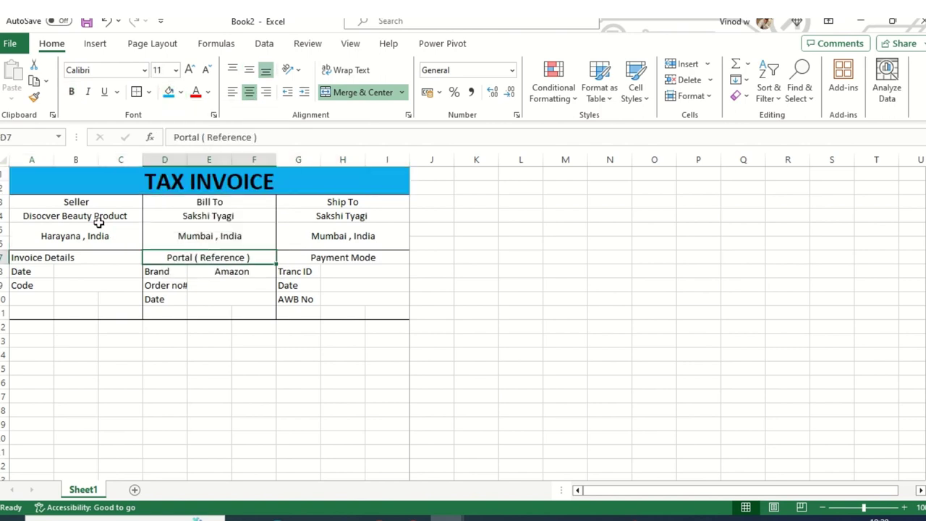
click(96, 204)
click(228, 201)
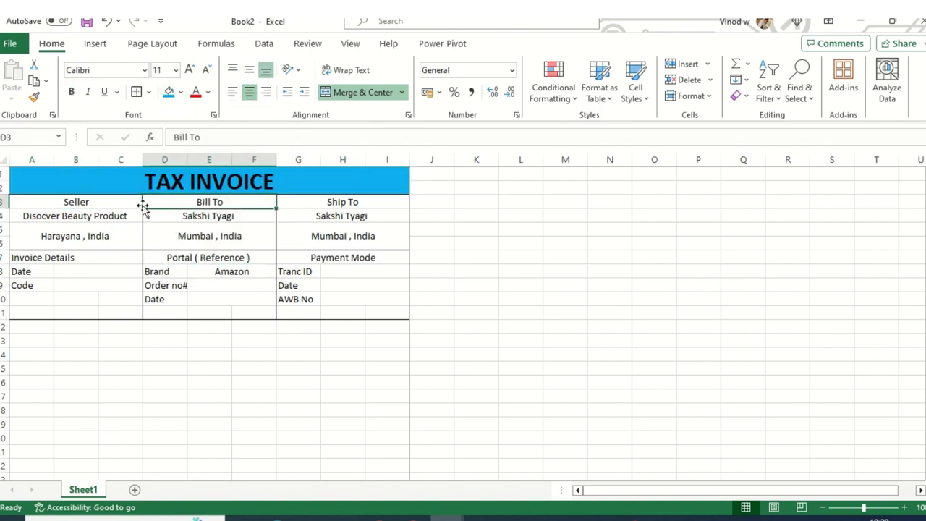
ctrl+click(126, 201)
ctrl+click(333, 201)
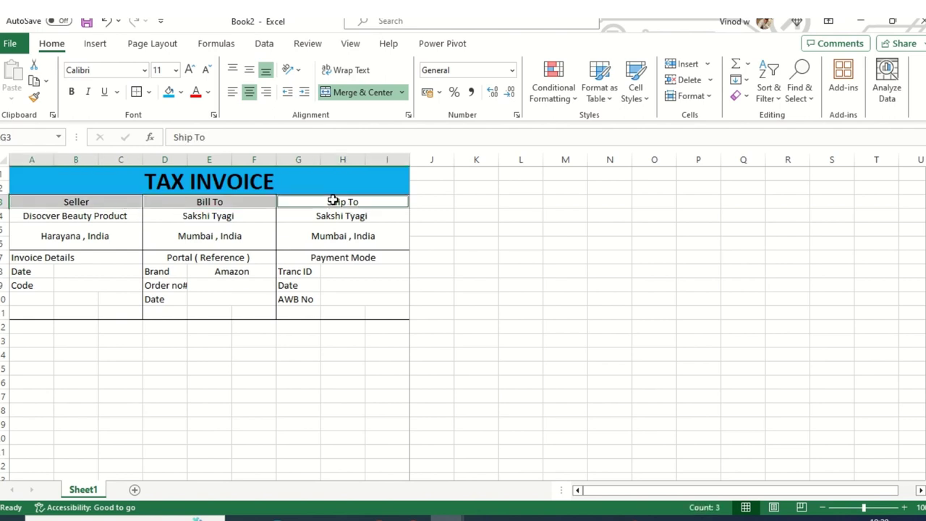
click(181, 93)
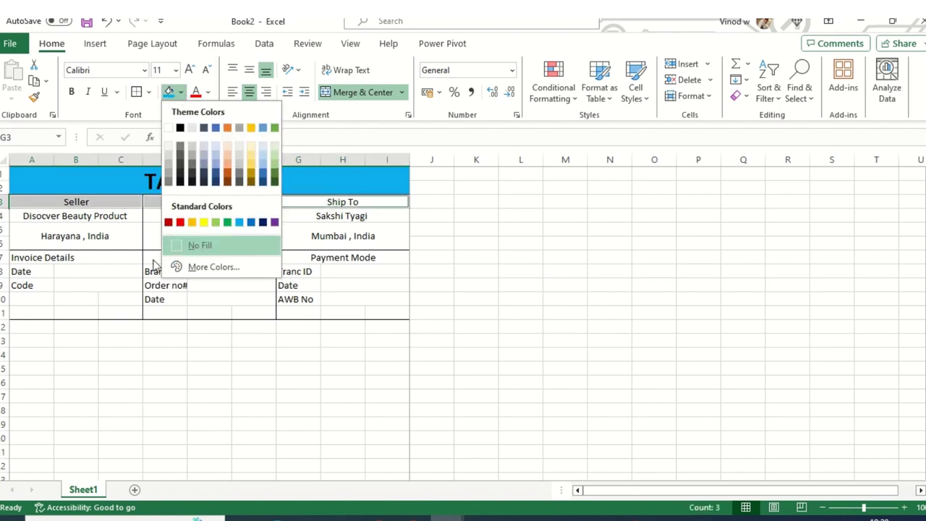
click(213, 267)
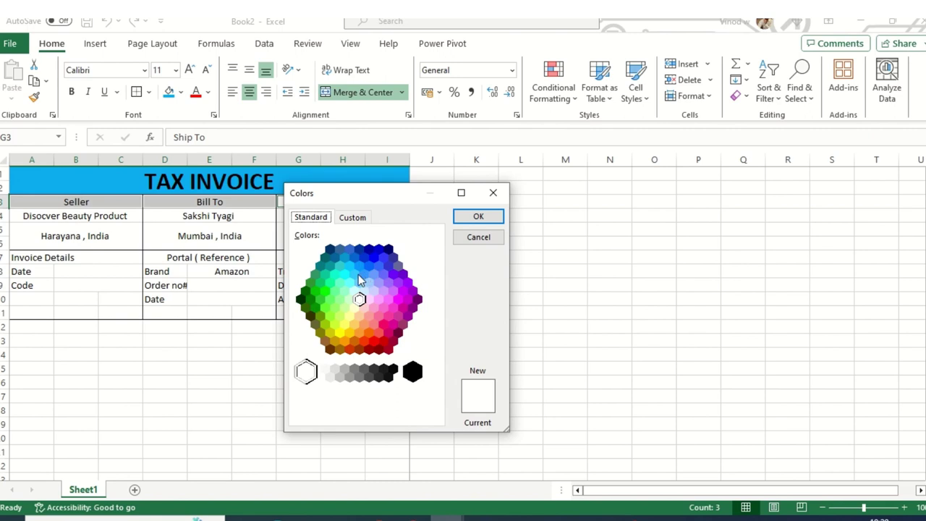
click(349, 280)
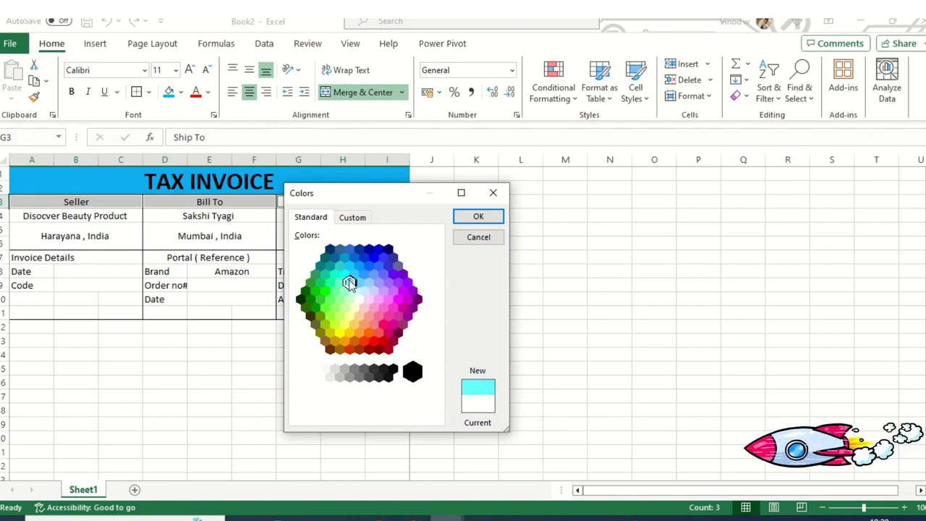
click(476, 216)
click(268, 253)
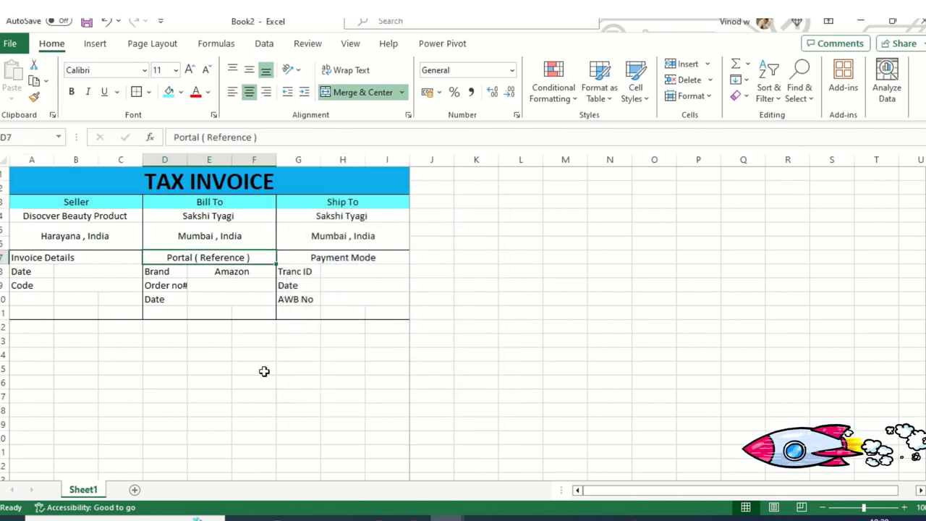
Try the fill palette on the name and address rows, then select the whole invoice block A1:I22.
drag(97, 217, 314, 243)
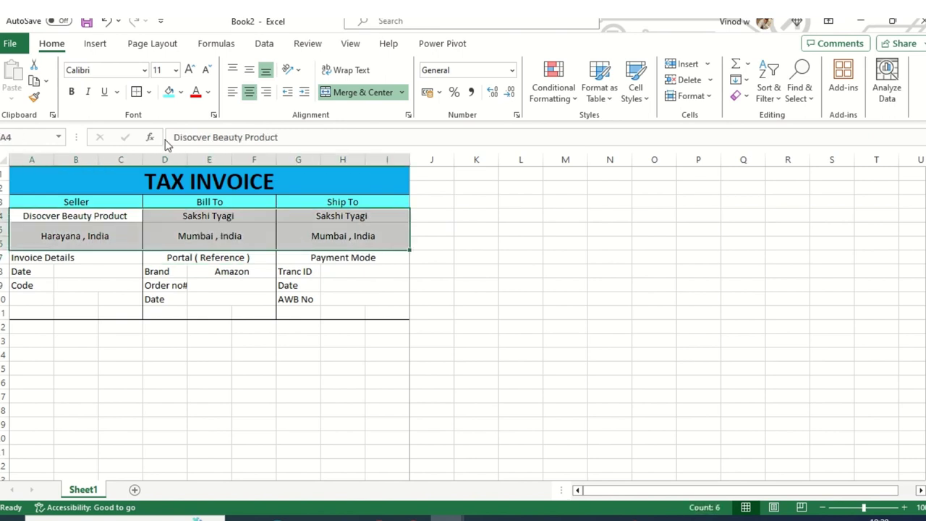
click(180, 93)
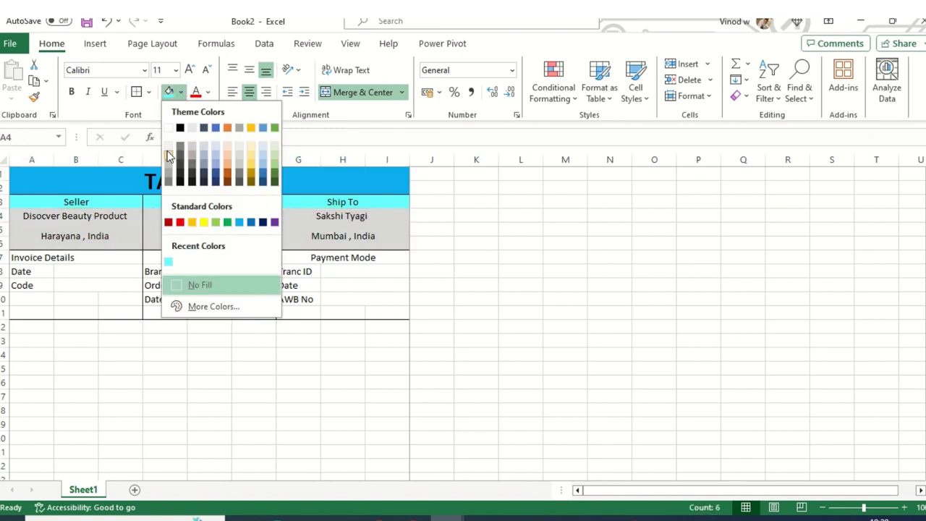
click(183, 155)
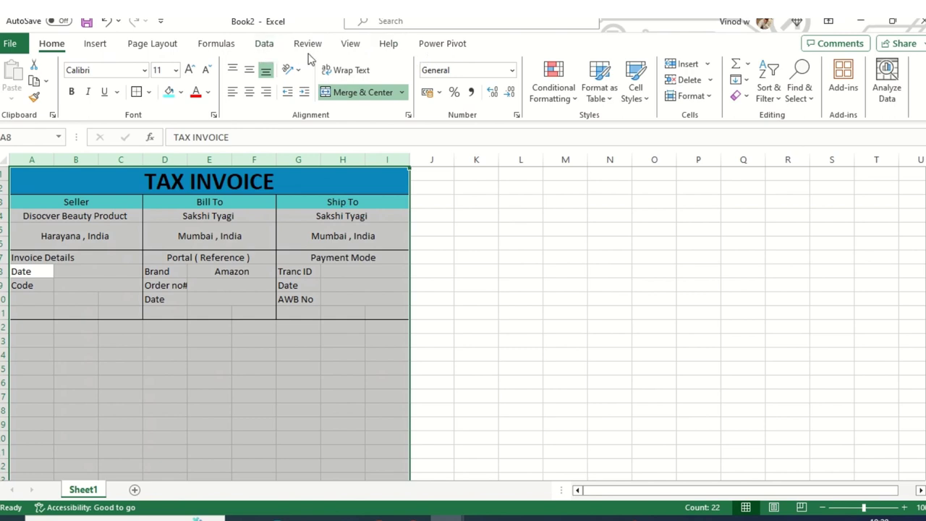
click(151, 43)
Apply the Retrospect theme to the workbook.
click(13, 80)
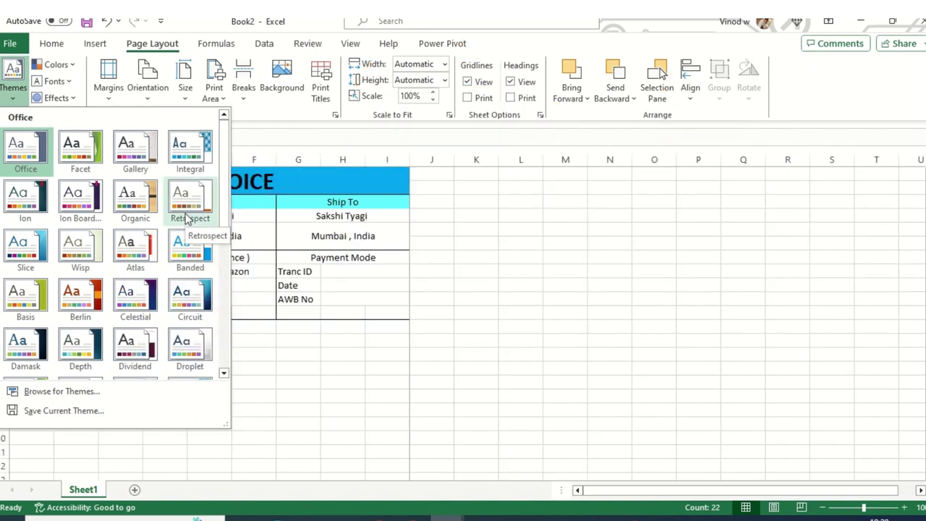
click(186, 210)
click(209, 299)
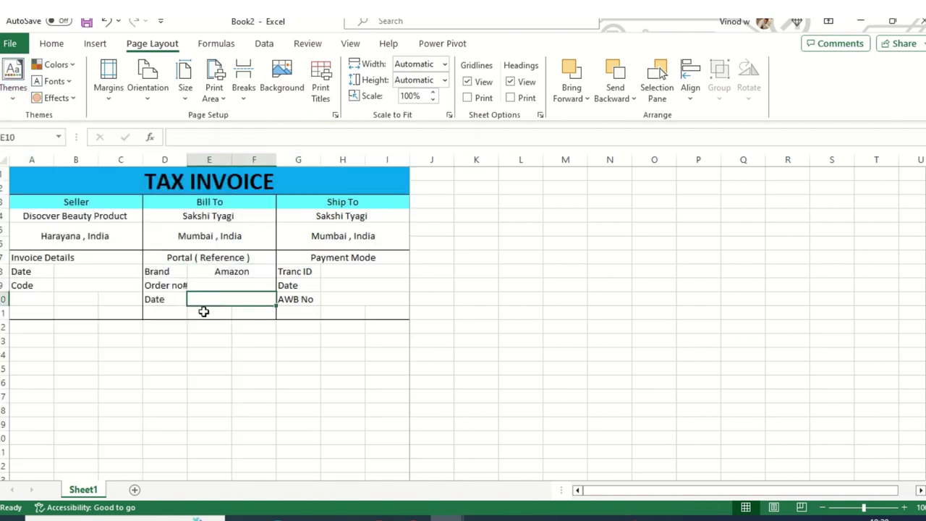
click(159, 229)
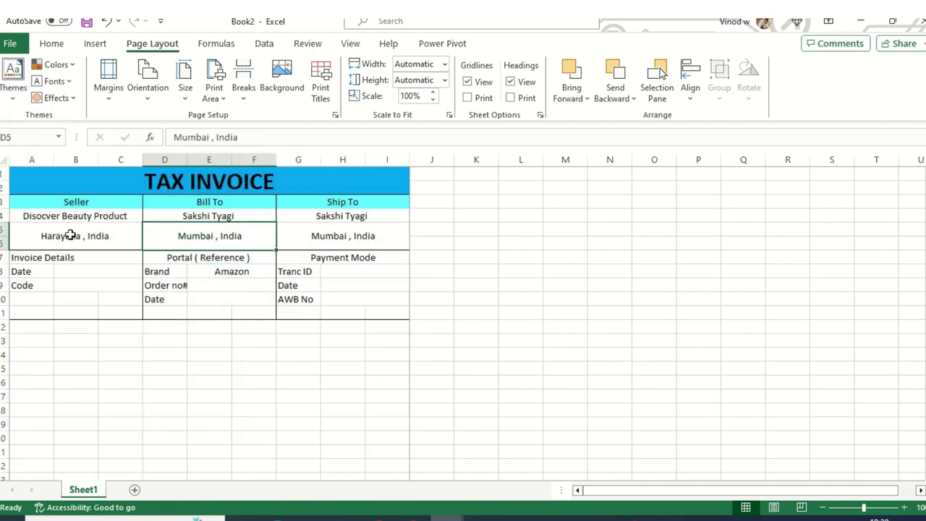
click(70, 235)
Select the whole sheet and auto-fit the width of column A.
click(4, 160)
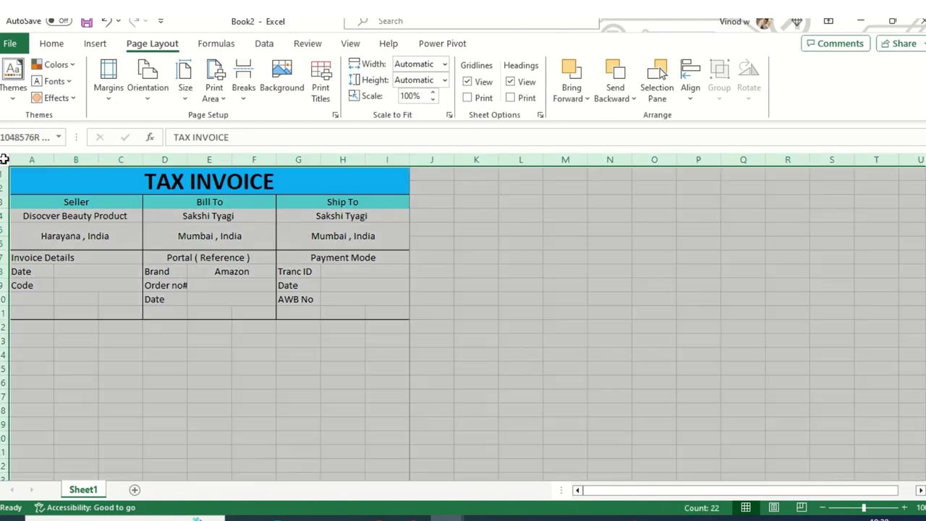
double_click(99, 159)
click(255, 233)
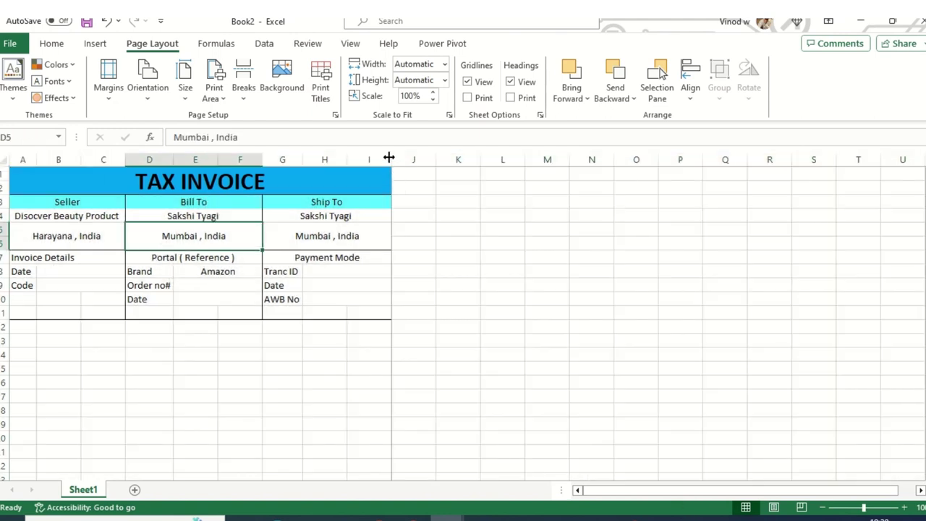
click(353, 271)
Fill A38:I45 with White, Background 1, Darker 15% grey.
scroll(341, 279, down, 2)
scroll(340, 271, down, 7)
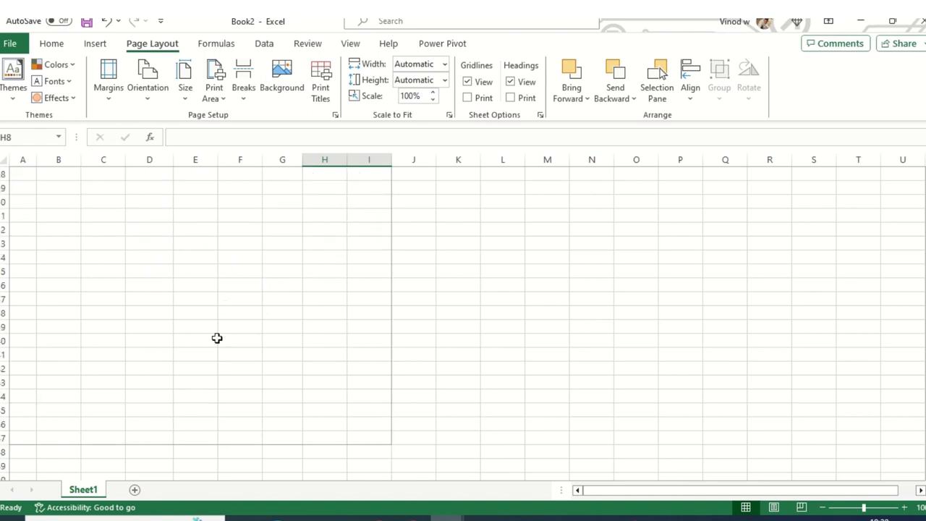
drag(25, 340, 368, 438)
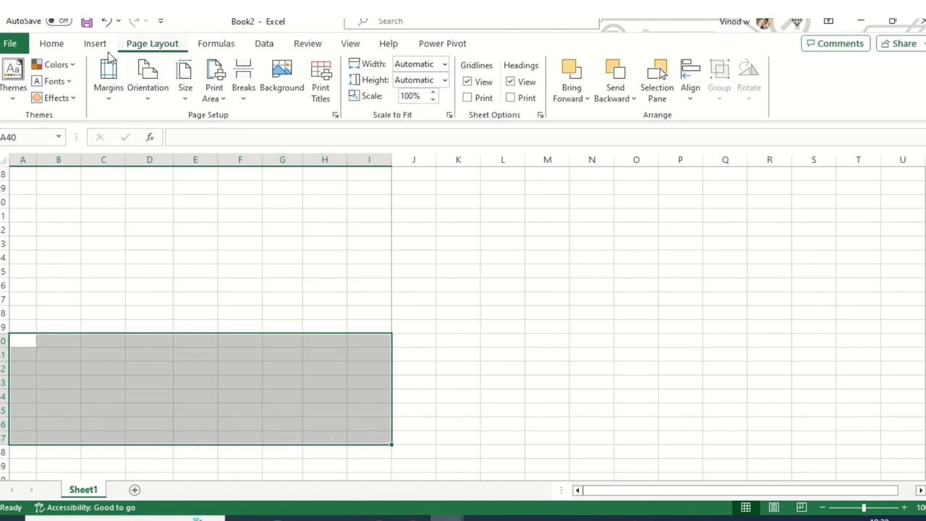
drag(31, 308, 361, 414)
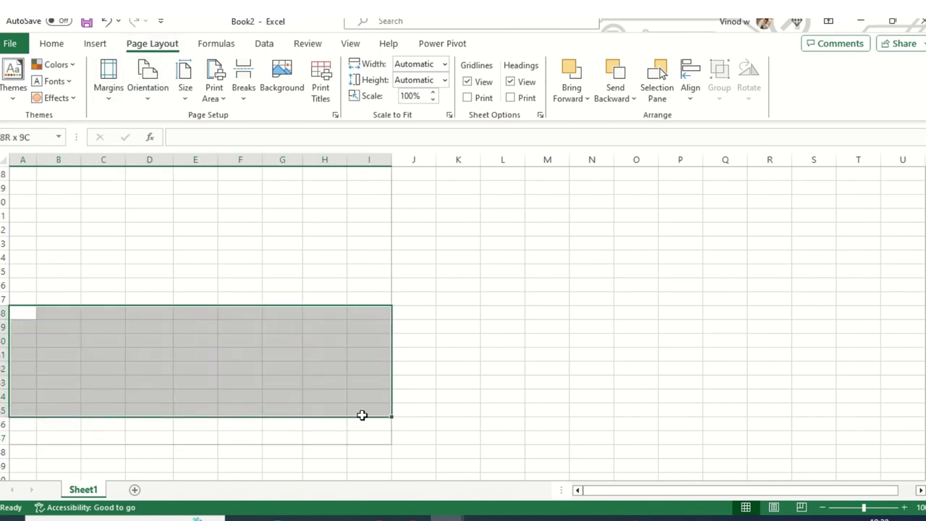
click(51, 44)
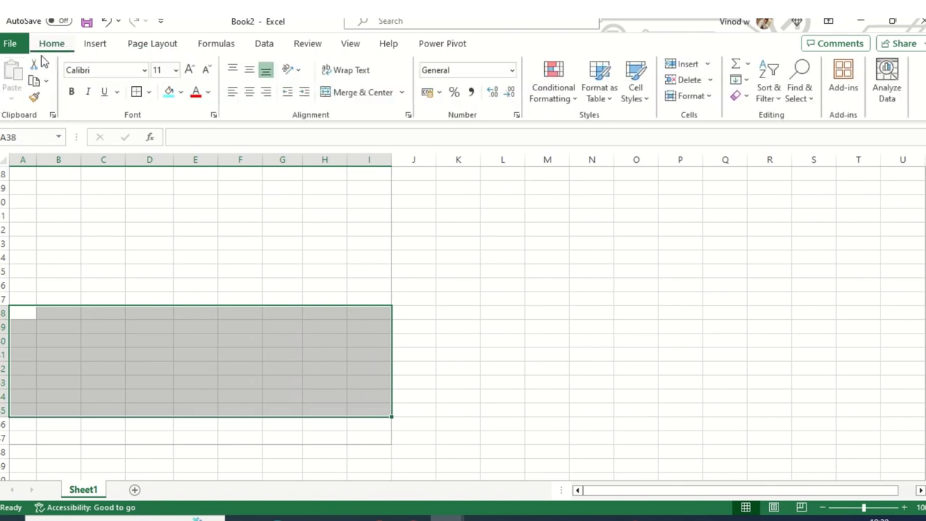
click(178, 93)
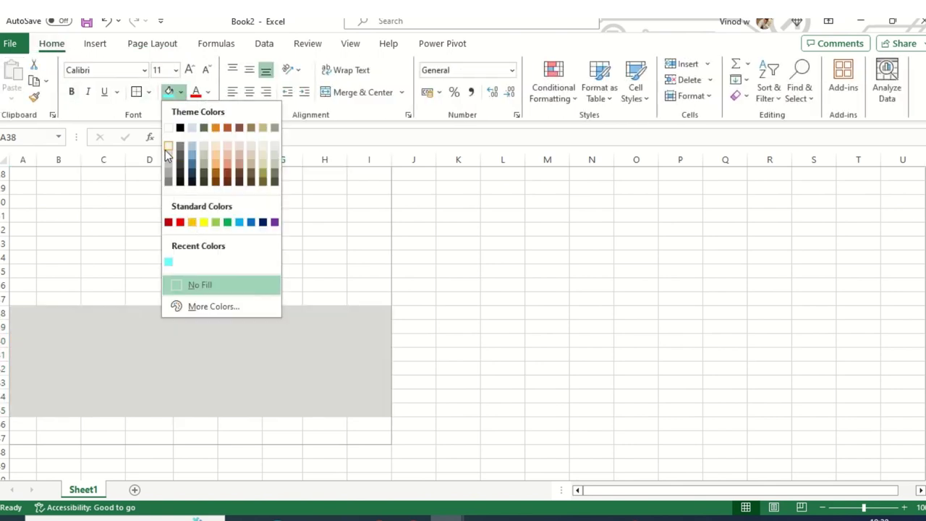
click(166, 153)
click(234, 283)
scroll(205, 248, up, 6)
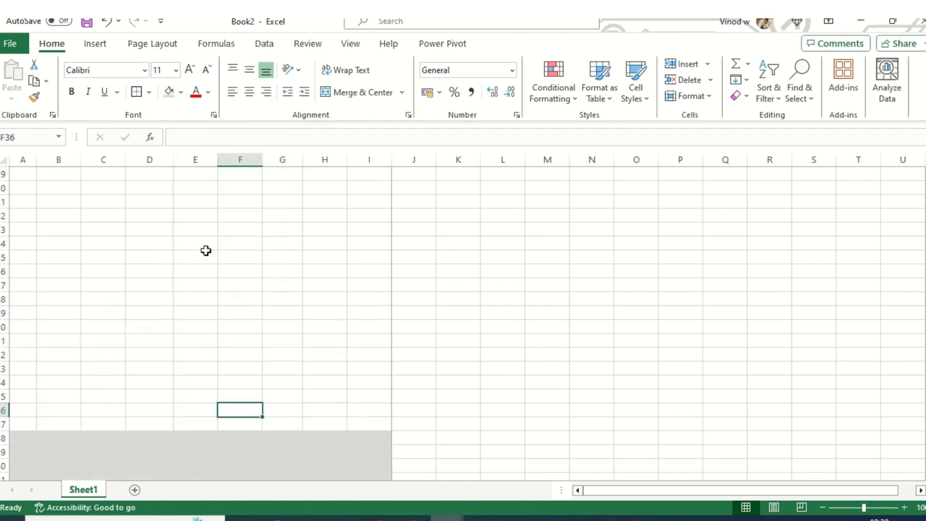
scroll(152, 256, up, 3)
Bold the Seller, Bill To and Ship To header row A3:I3.
click(217, 292)
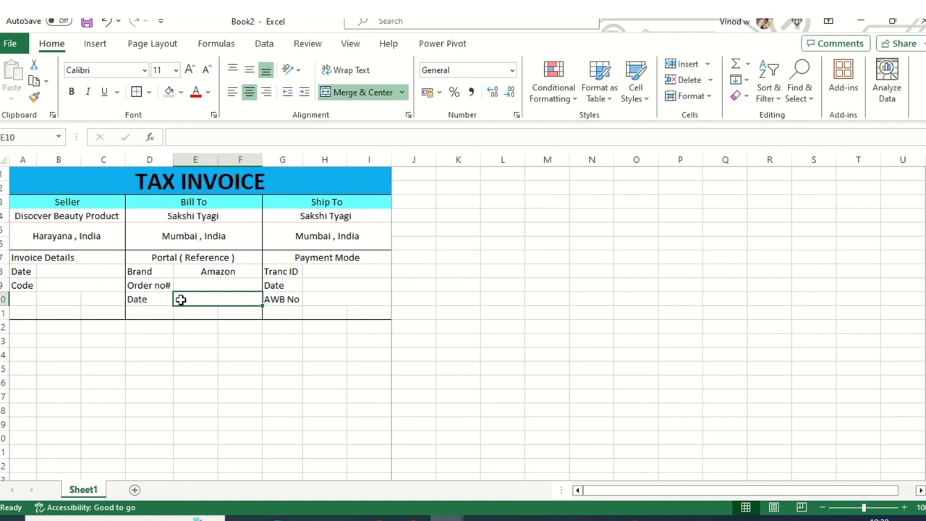
drag(64, 202, 332, 206)
click(71, 92)
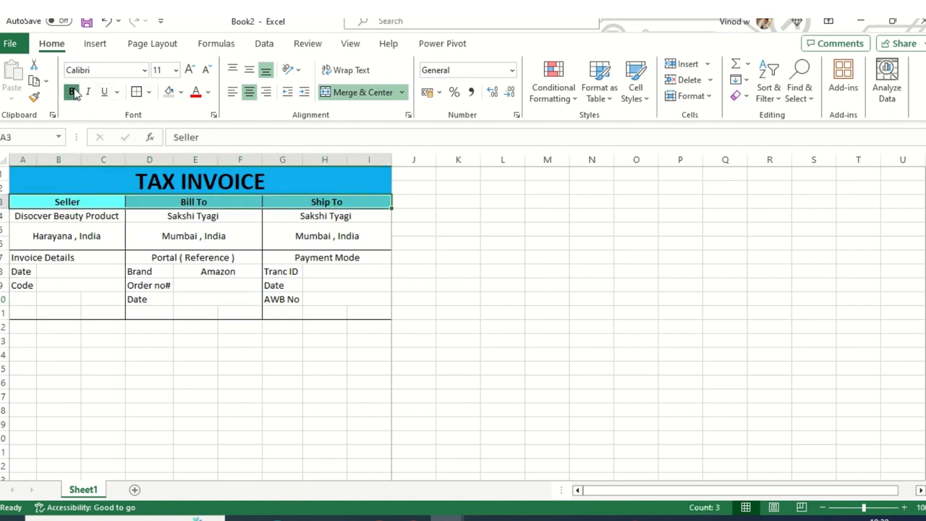
Italicise the three address cells across A5:I5.
click(175, 248)
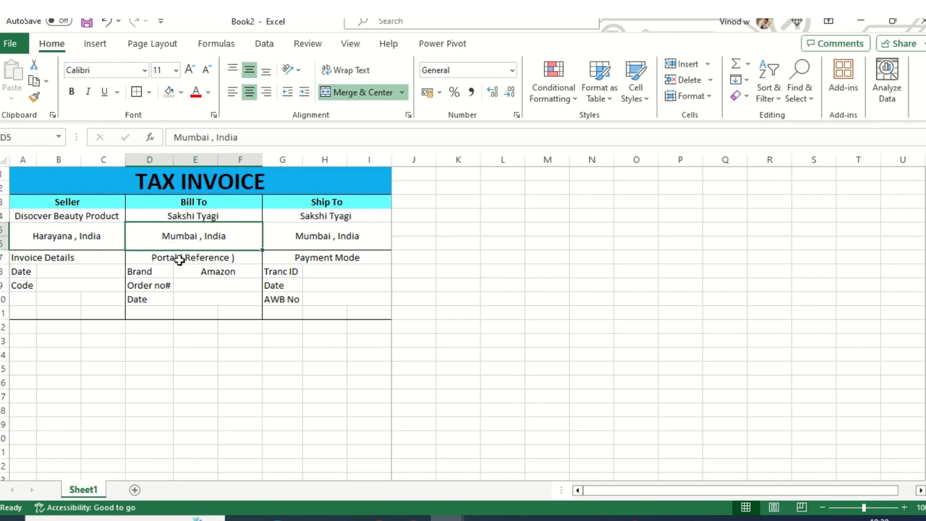
click(79, 218)
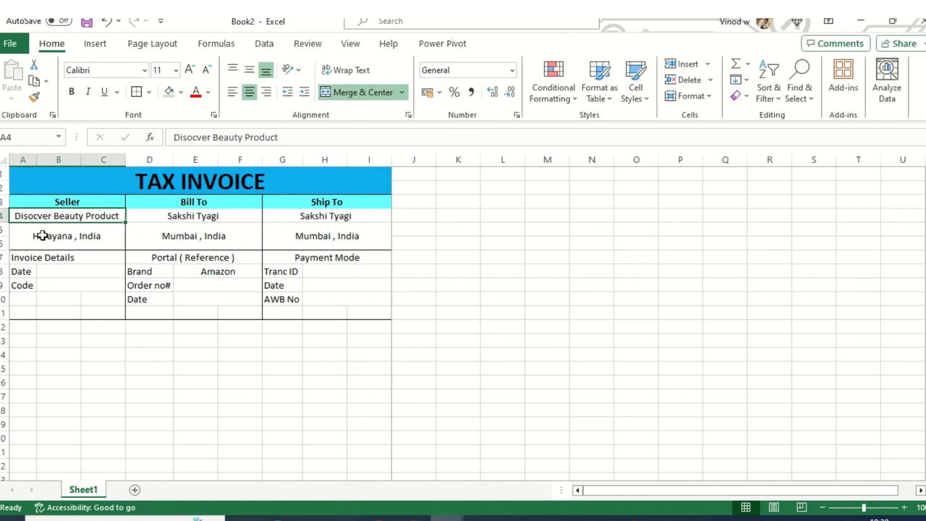
click(101, 236)
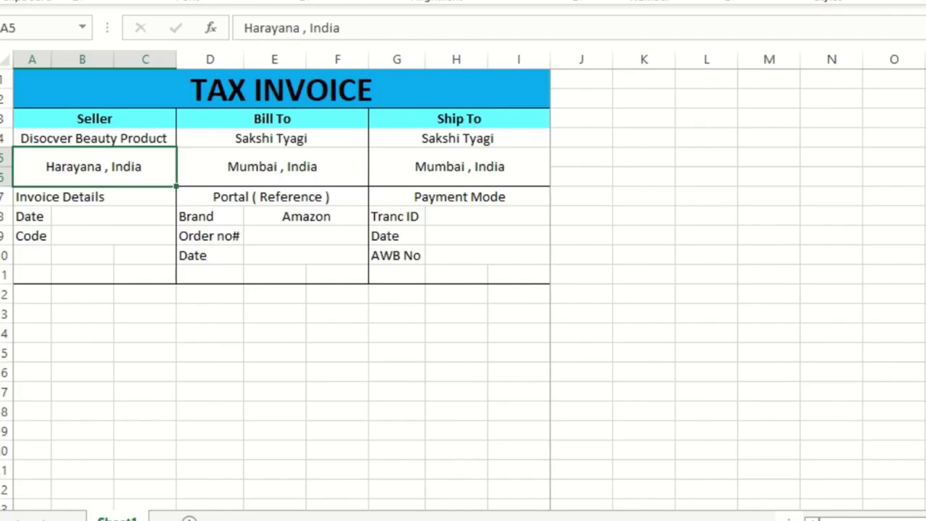
click(87, 91)
drag(106, 225, 370, 236)
key(ctrl+i)
key(ctrl+i)
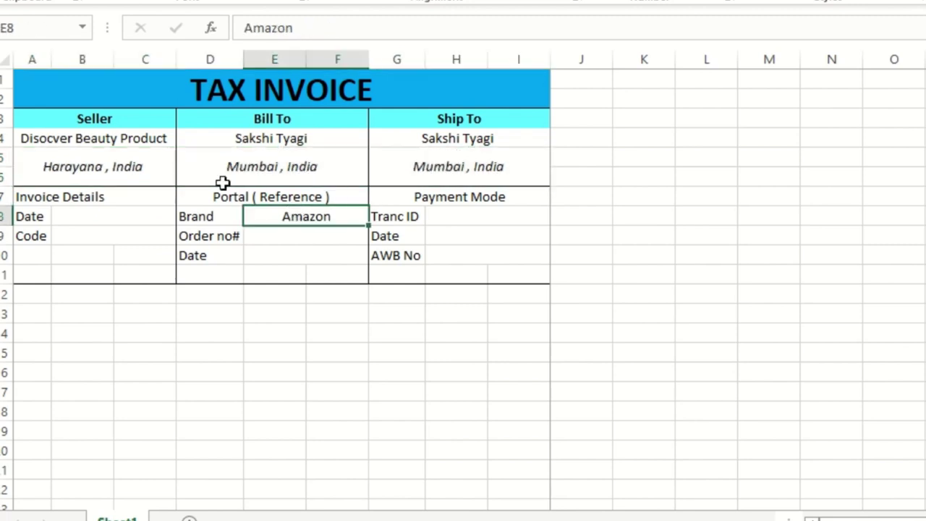
Shorten row 6 from 20 to 13 px.
drag(4, 185, 4, 179)
click(244, 286)
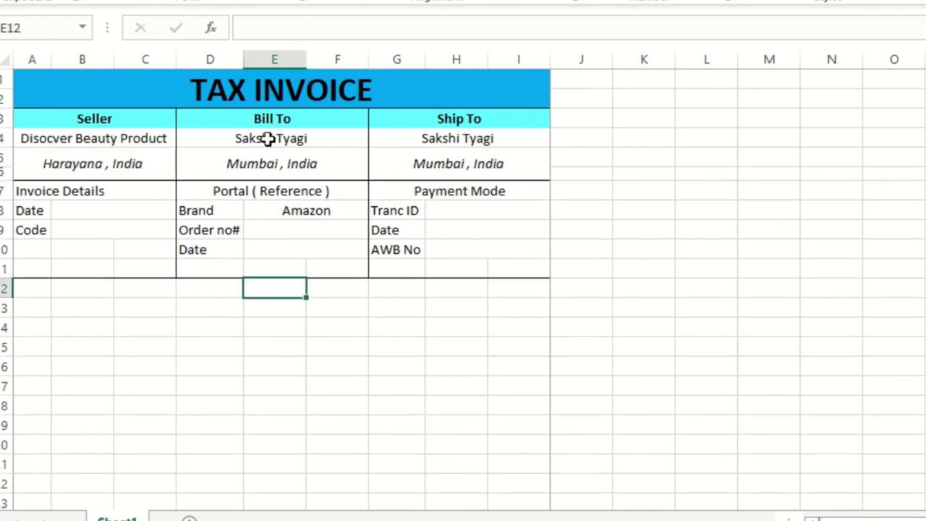
click(144, 140)
click(145, 166)
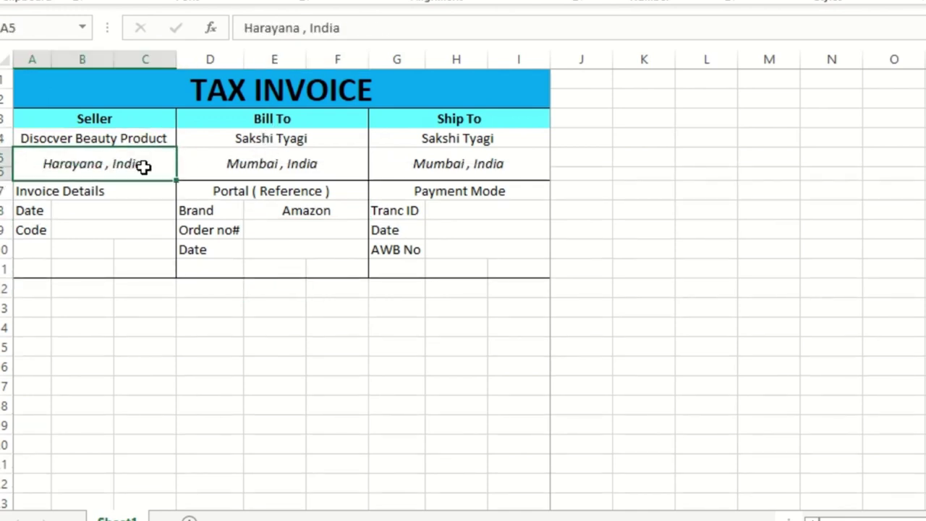
click(258, 154)
Prefix the seller and bill-to addresses in A5 and D5 with 'Address -'.
double_click(27, 163)
text(Address )
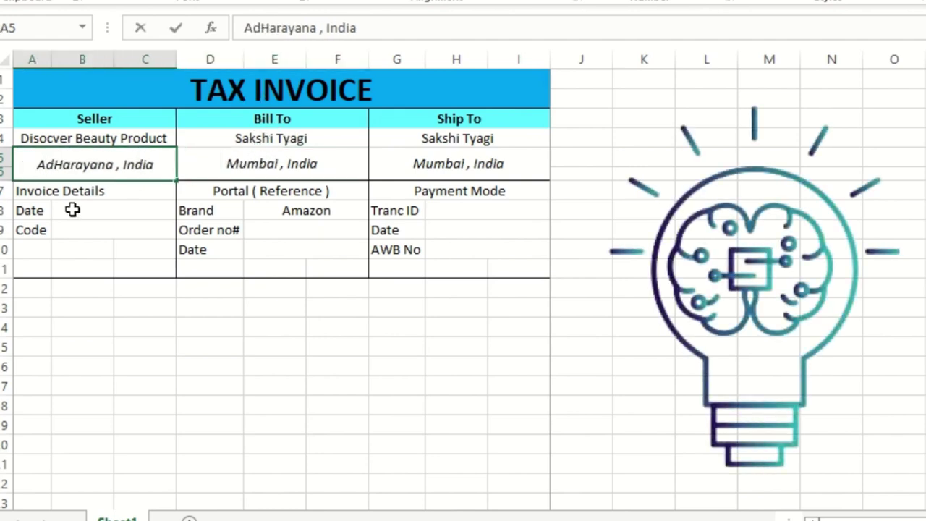
text(-)
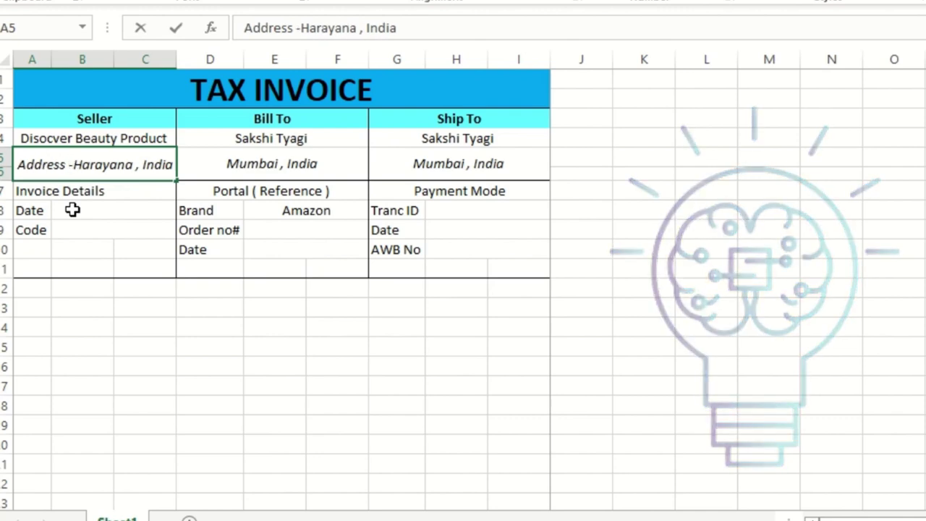
double_click(225, 164)
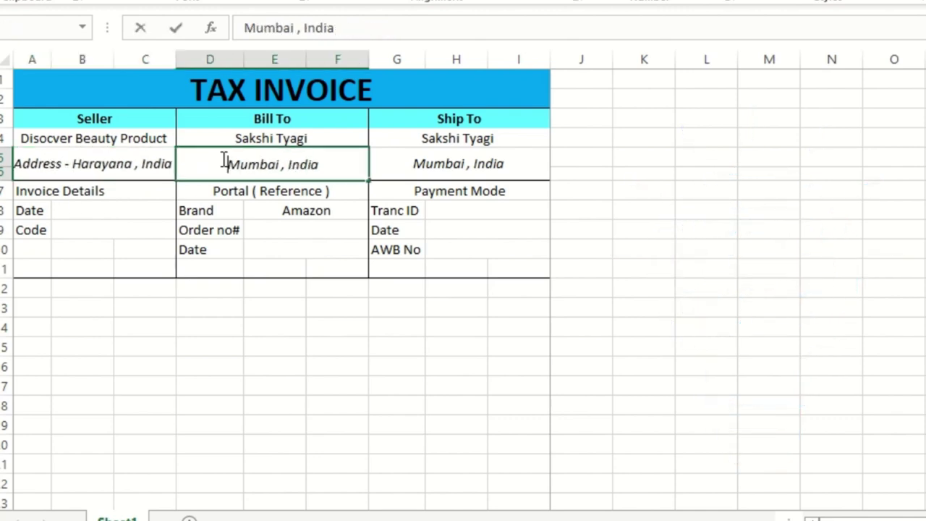
text(Address -)
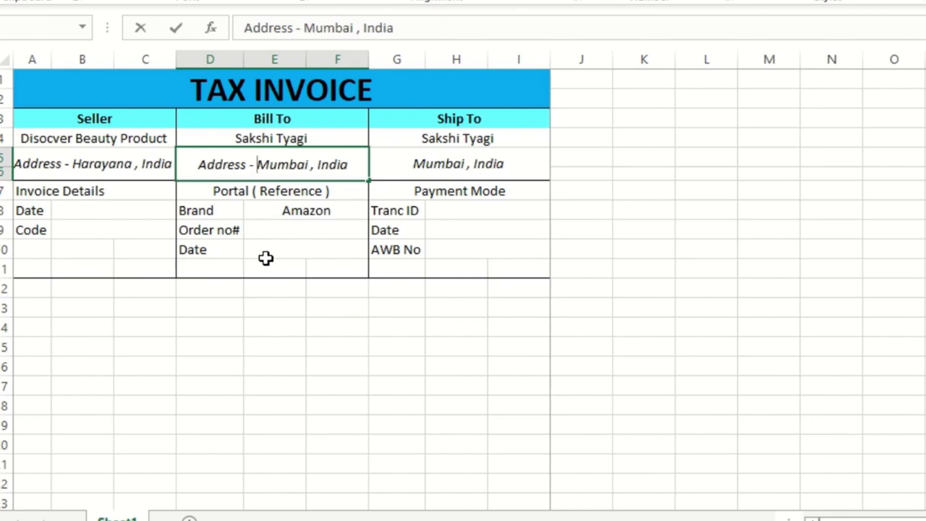
click(266, 258)
Copy the bill-to address from D5 into the ship-to cell G5.
click(300, 169)
key(ctrl+c)
click(510, 166)
key(ctrl+v)
key(Escape)
Make the word Address bold in G5, D5 and A5.
double_click(415, 161)
double_click(418, 162)
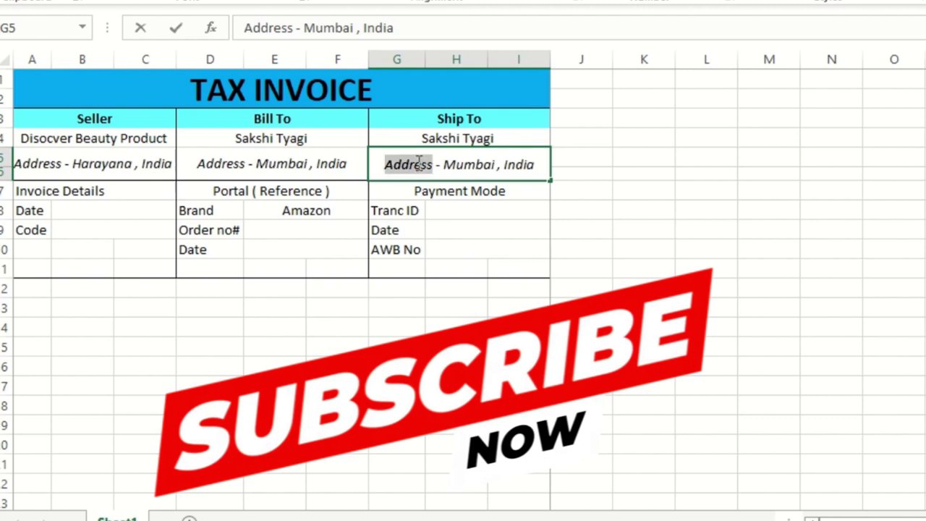
double_click(219, 162)
double_click(221, 162)
key(ctrl+b)
double_click(44, 165)
double_click(44, 165)
key(ctrl+b)
click(155, 290)
click(308, 272)
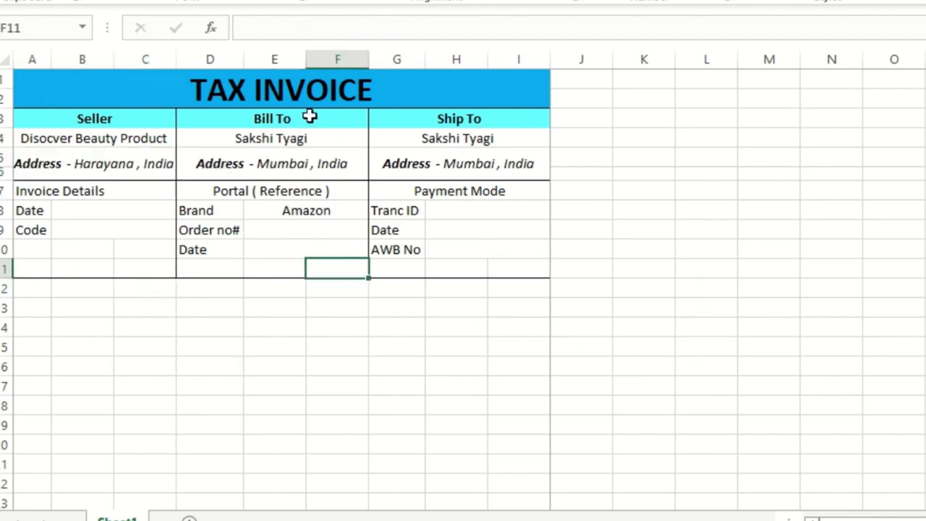
Apply a different theme colour scheme to the workbook from Page Layout.
drag(58, 191, 405, 191)
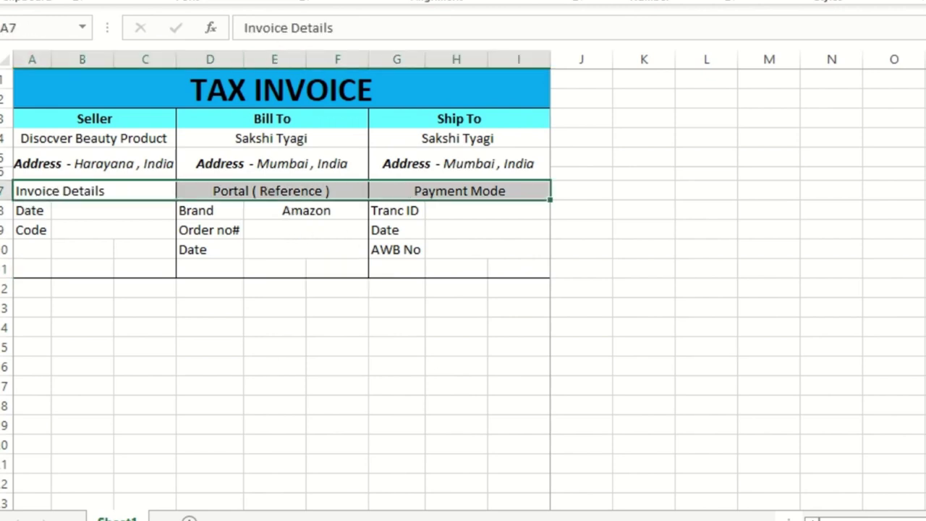
click(246, 0)
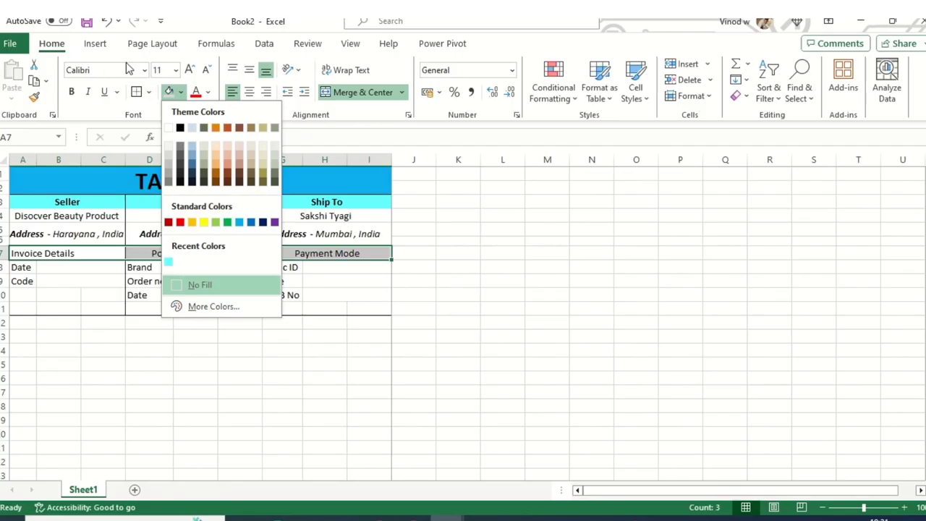
click(151, 43)
click(152, 44)
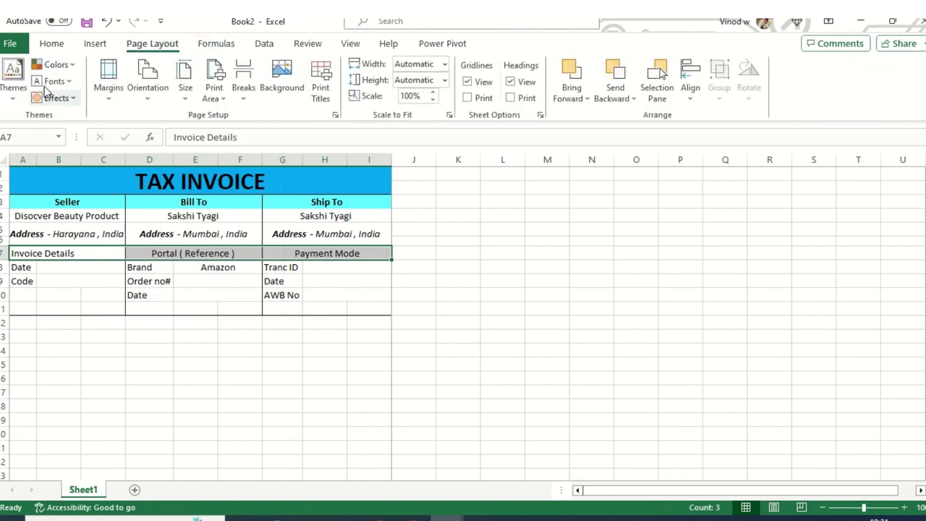
click(76, 65)
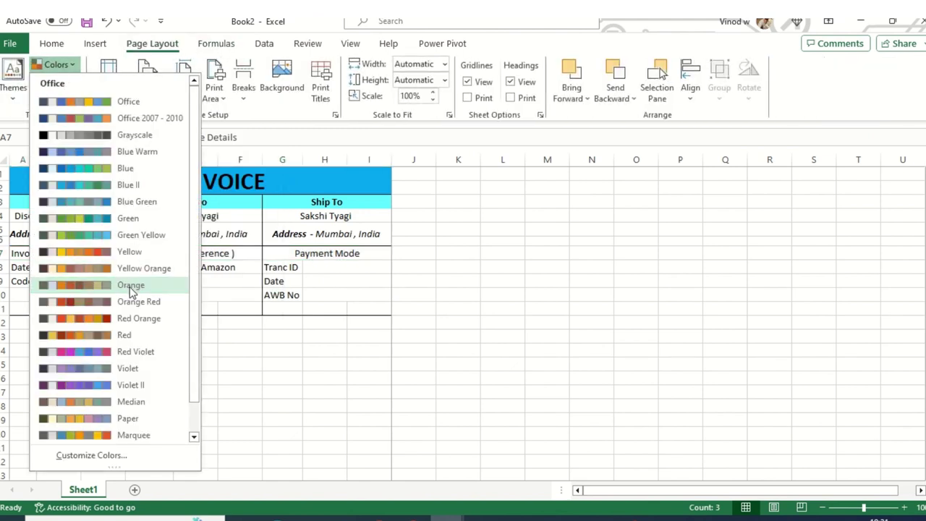
click(136, 202)
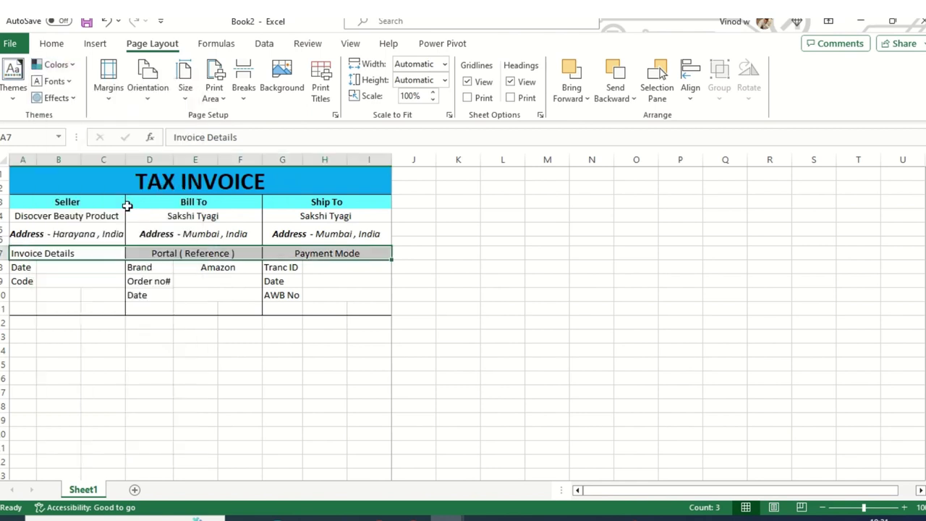
Fill the section heading row A7:I7 with Aqua, Lighter 40%.
click(168, 239)
drag(81, 160, 172, 180)
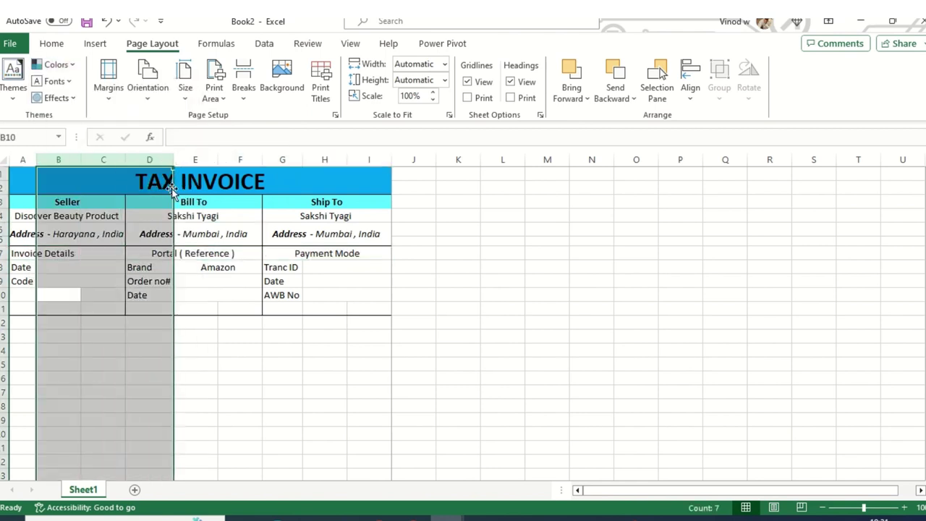
click(171, 253)
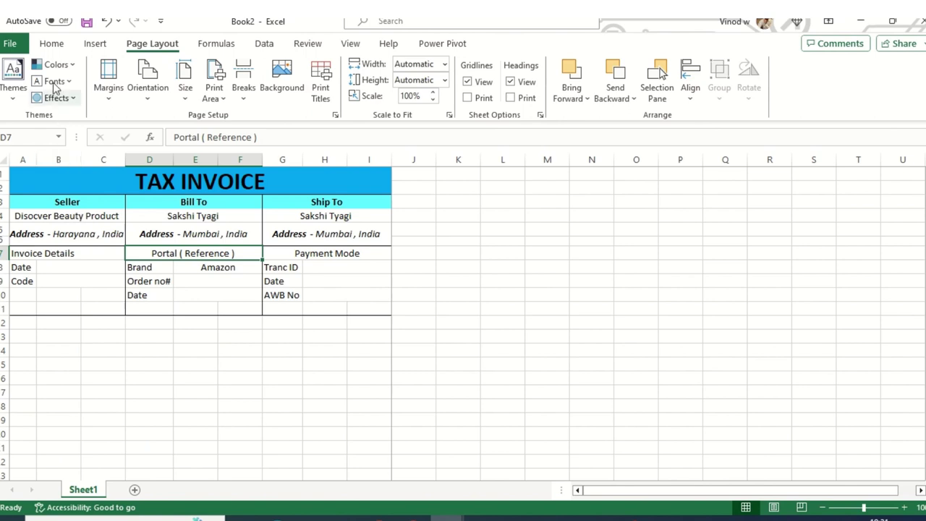
click(50, 43)
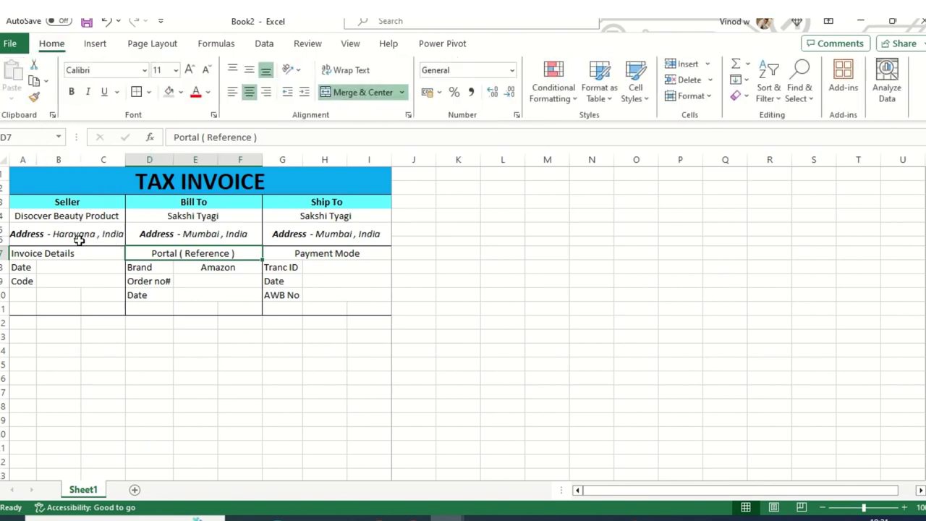
drag(75, 253, 331, 252)
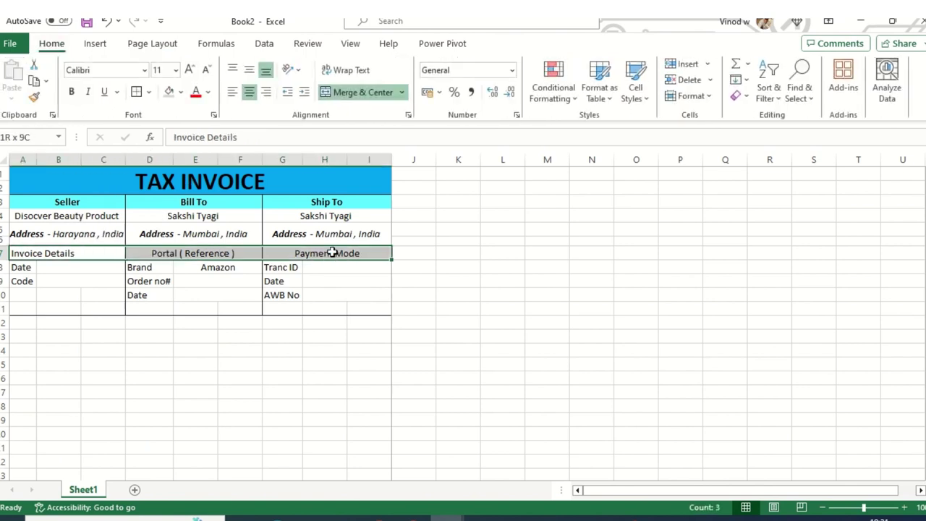
click(182, 93)
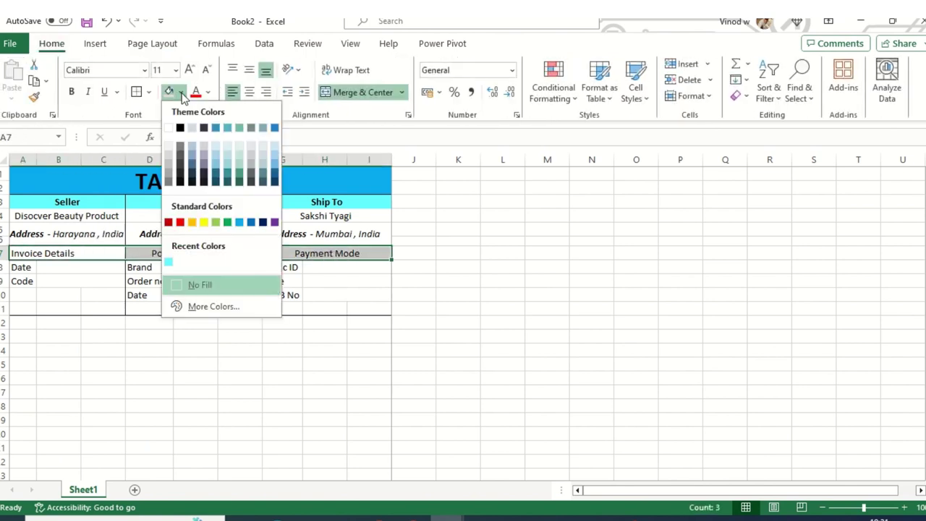
click(224, 165)
click(338, 290)
Remove all borders from the seller and address block A3:I6.
click(237, 300)
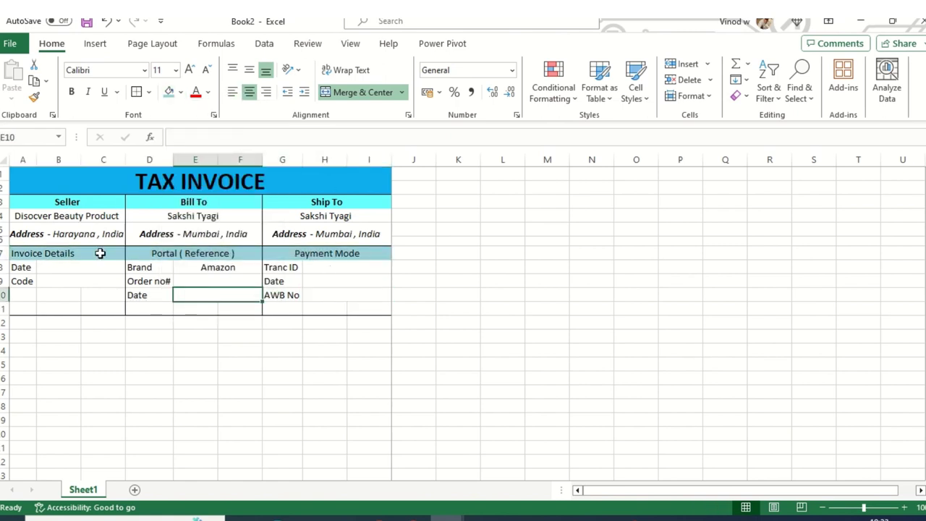
drag(62, 204, 338, 240)
click(148, 92)
click(200, 209)
click(218, 292)
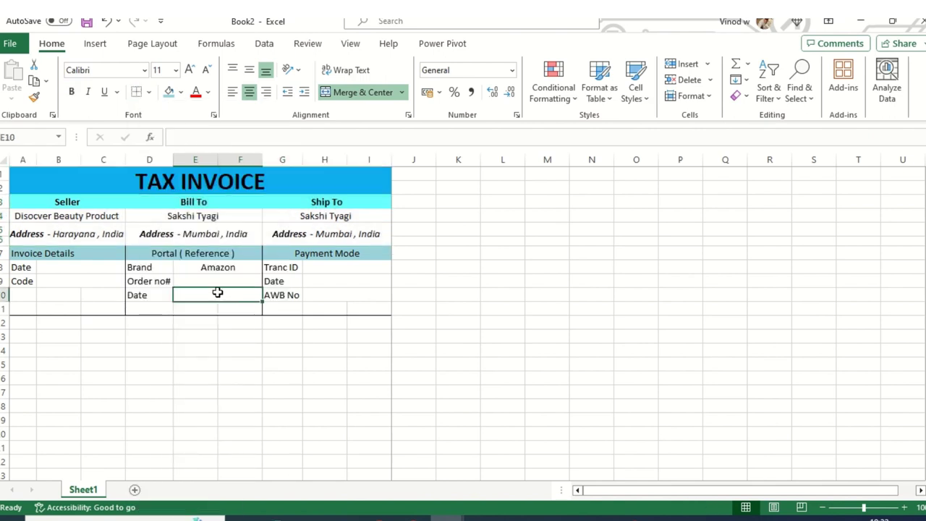
Put a thick outside border around the invoice details block A7:I11.
click(330, 299)
drag(65, 262, 304, 312)
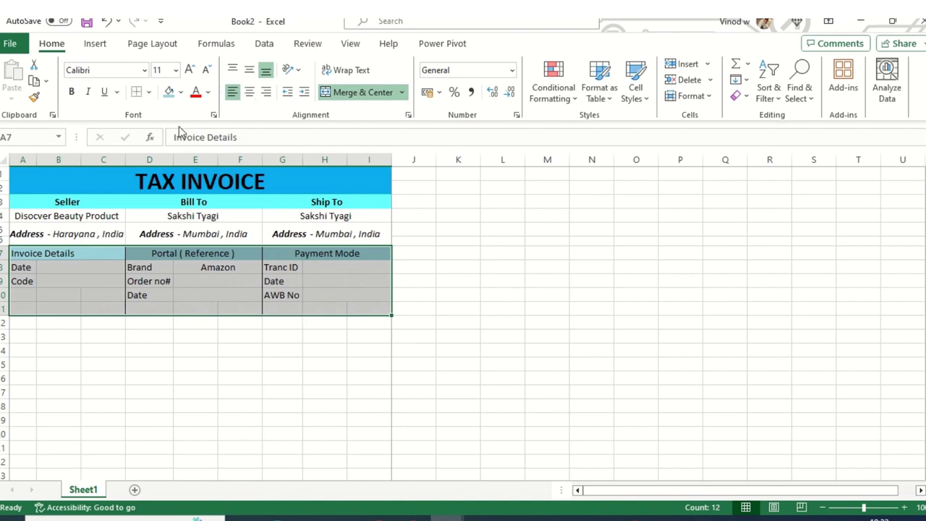
click(149, 92)
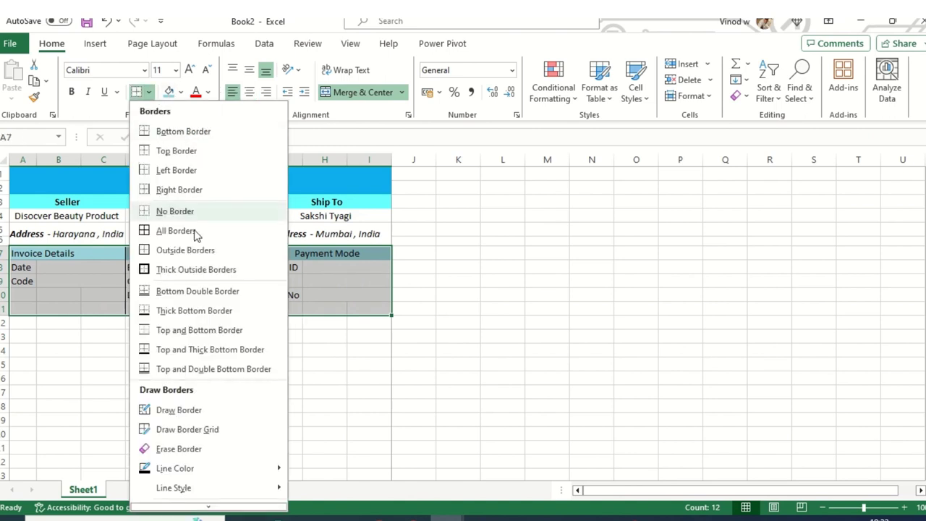
click(197, 269)
click(208, 309)
click(216, 349)
Give the title-and-address block A1:I6 a thick outside border as well.
drag(69, 173, 369, 234)
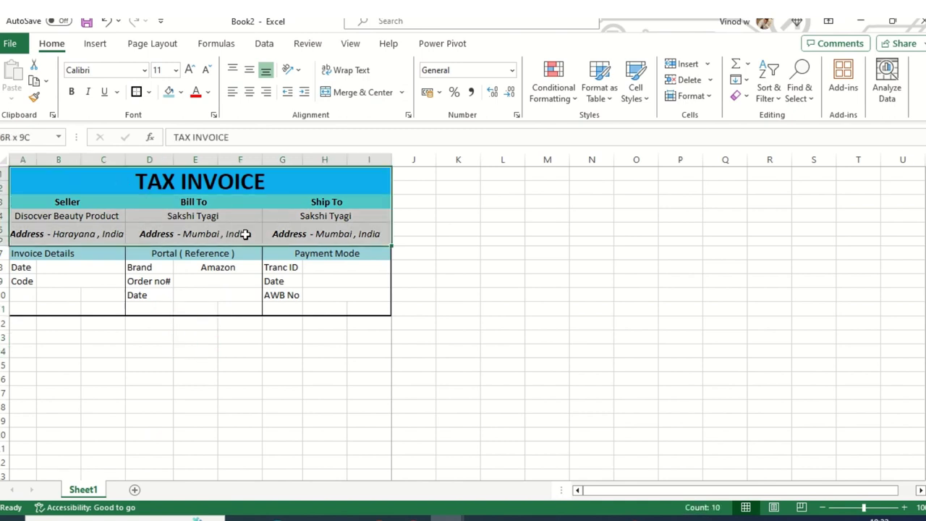
click(136, 92)
click(246, 358)
click(185, 312)
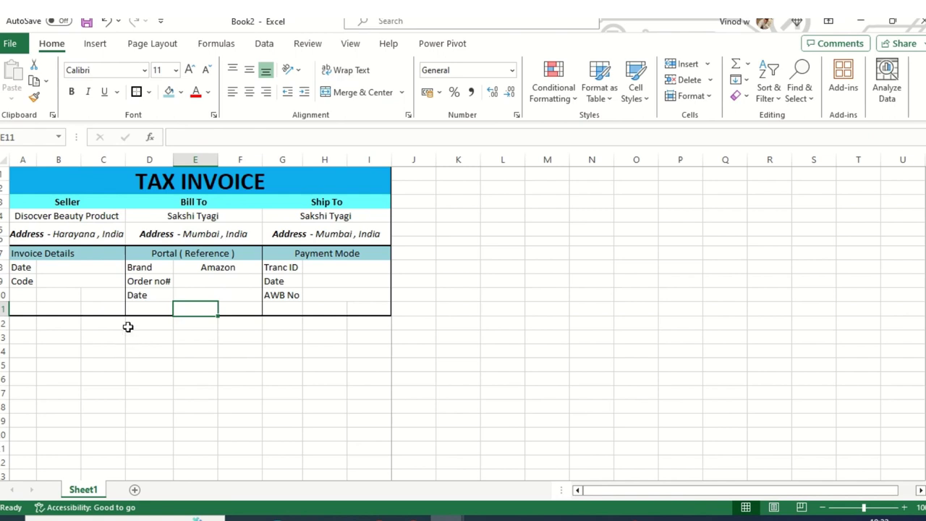
click(62, 176)
drag(61, 175, 102, 426)
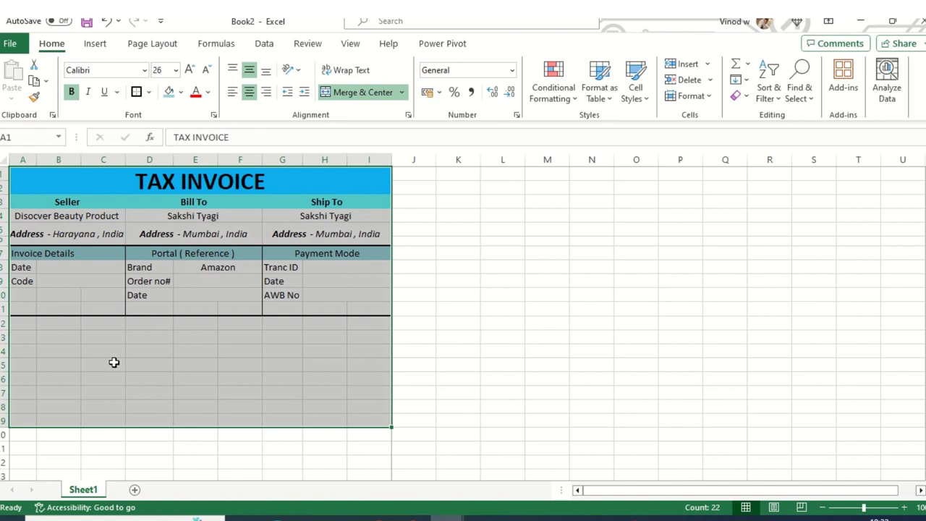
click(226, 339)
scroll(232, 354, down, 1)
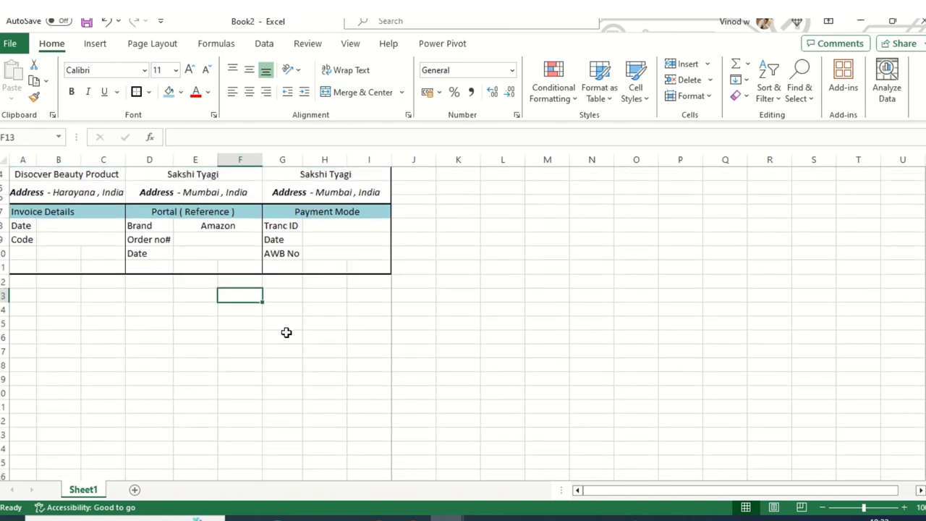
Enter the headings Sr and ITEM in A12 and B12.
drag(31, 285, 117, 281)
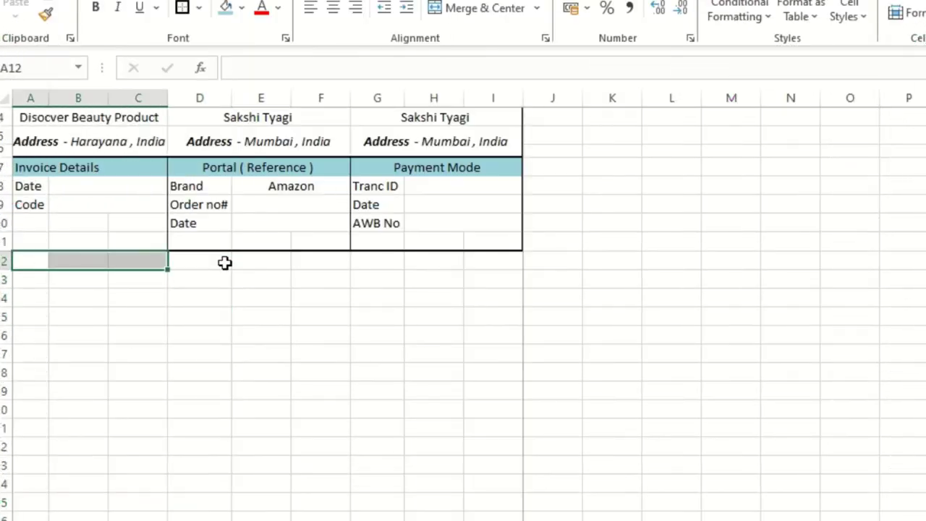
drag(224, 262, 314, 260)
drag(373, 260, 474, 260)
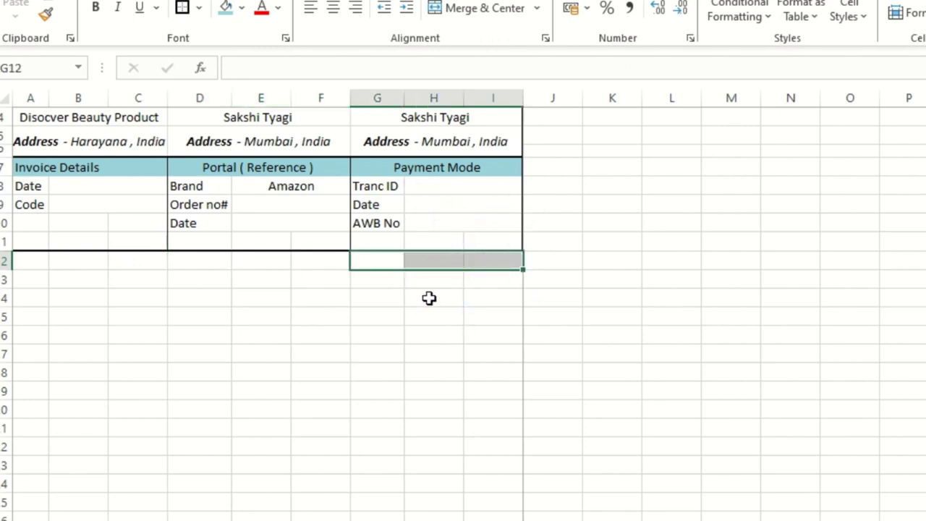
click(39, 268)
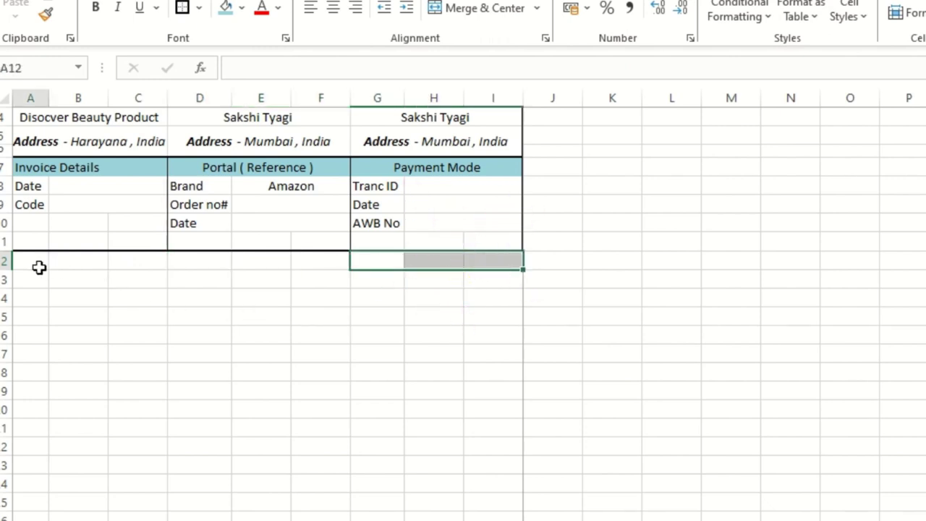
text(Sr)
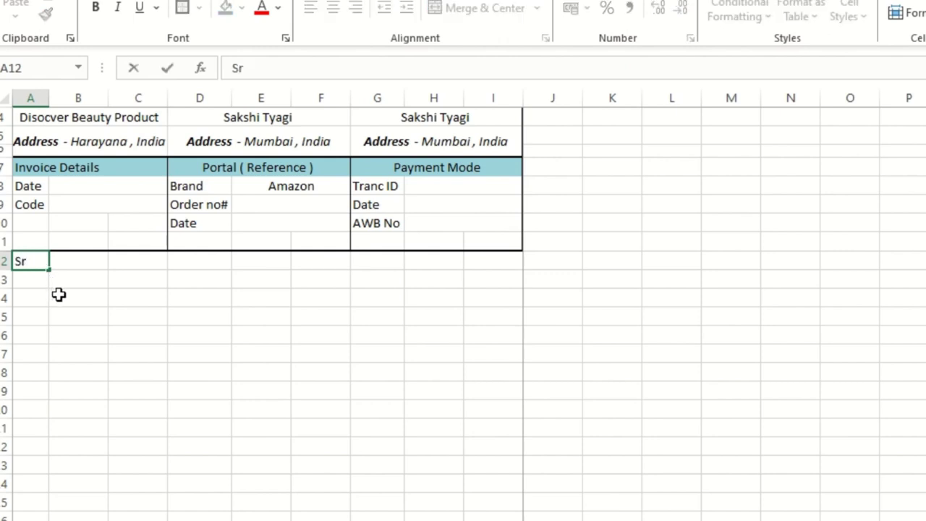
key(Tab)
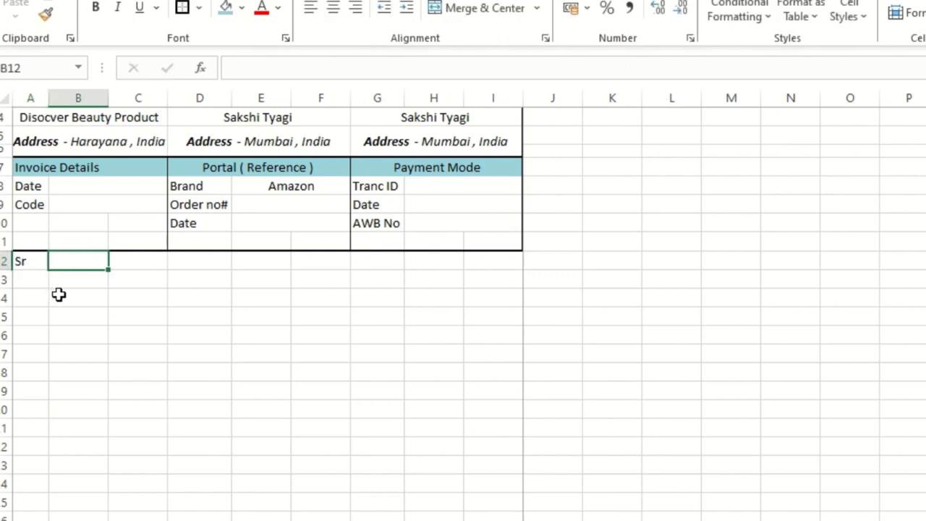
text(Description)
key(BackSpace)
key(BackSpace)
key(BackSpace)
key(BackSpace)
key(BackSpace)
key(BackSpace)
key(BackSpace)
key(BackSpace)
key(BackSpace)
key(BackSpace)
text(ITEM)
key(Tab)
Add the headings SKU ID, Qty, MRP and Rate in C12:F12.
text(p)
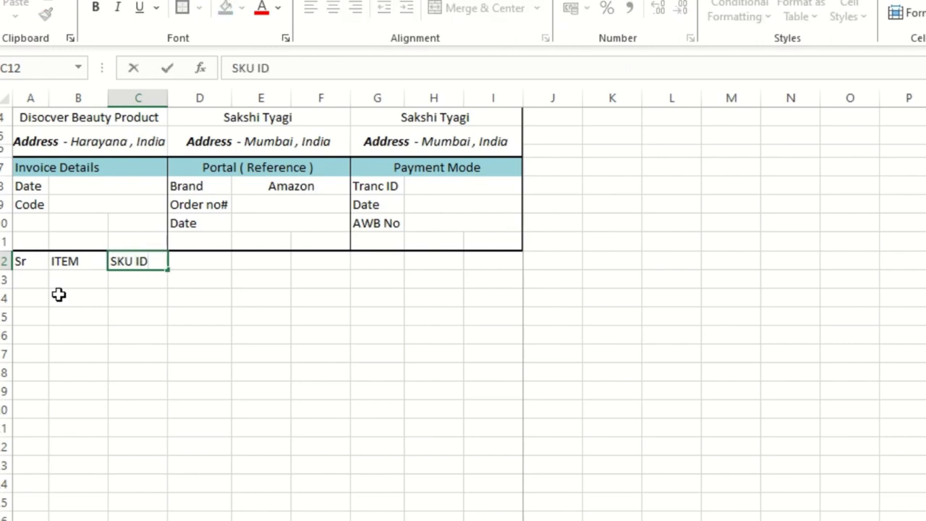
key(Tab)
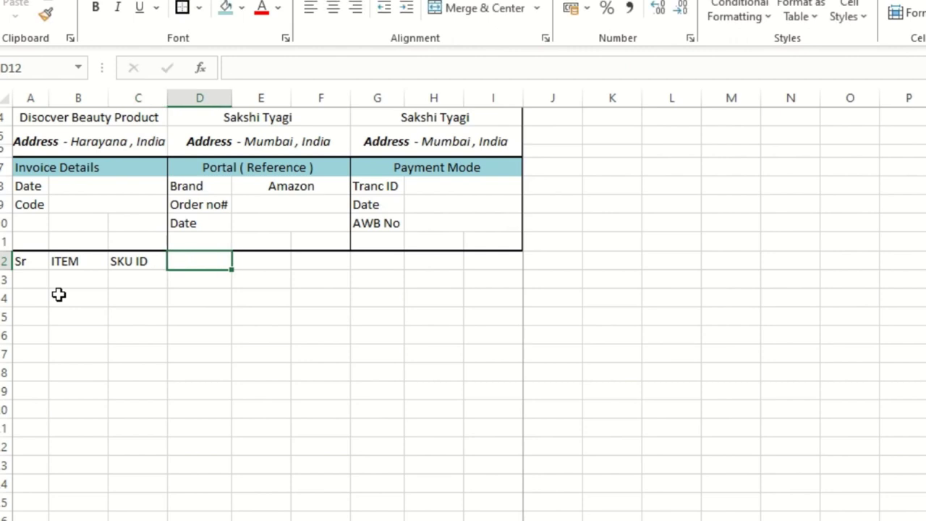
text(Qty)
key(Tab)
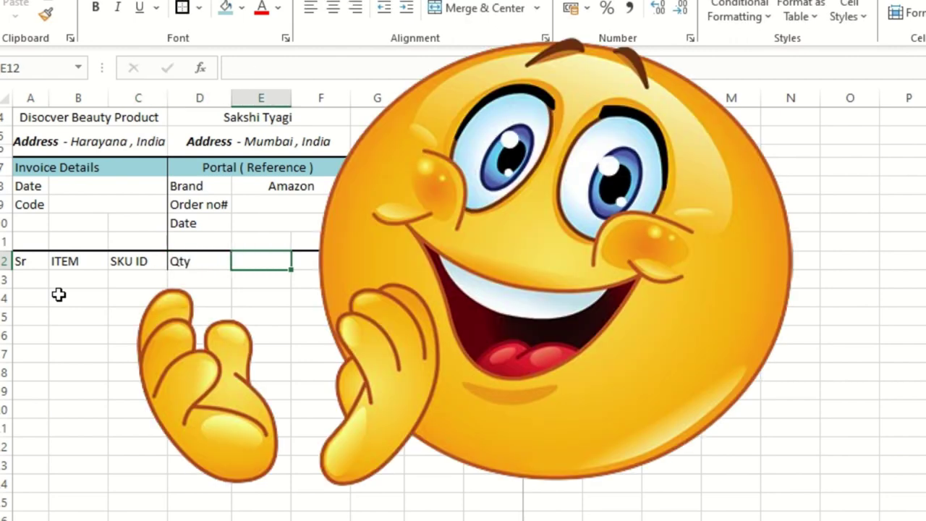
text(MRP)
key(Tab)
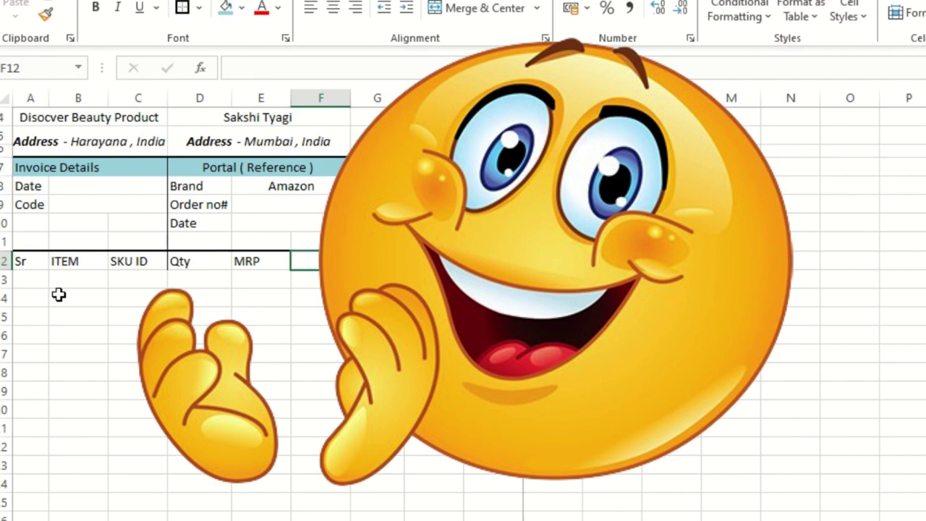
text(rATE)
key(Tab)
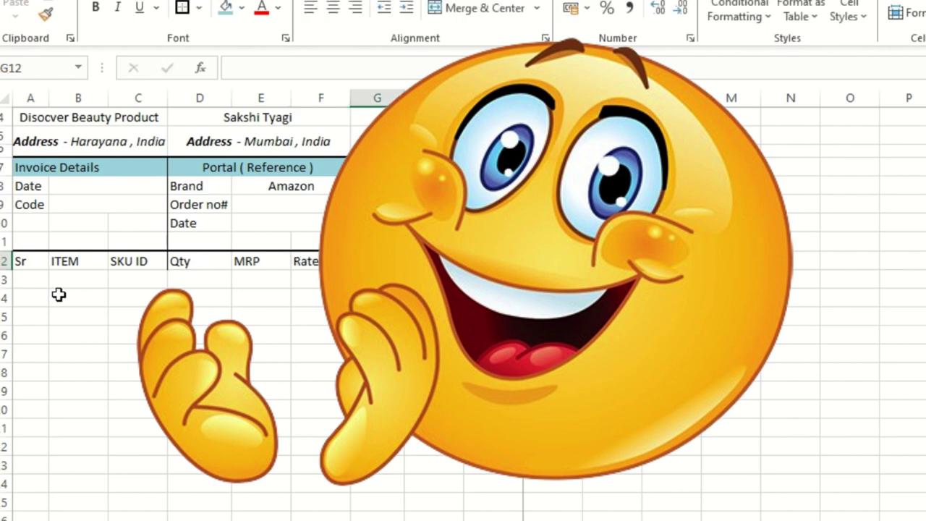
Finish the header row with Taxable, IGST and Amount in G12:I12.
click(58, 294)
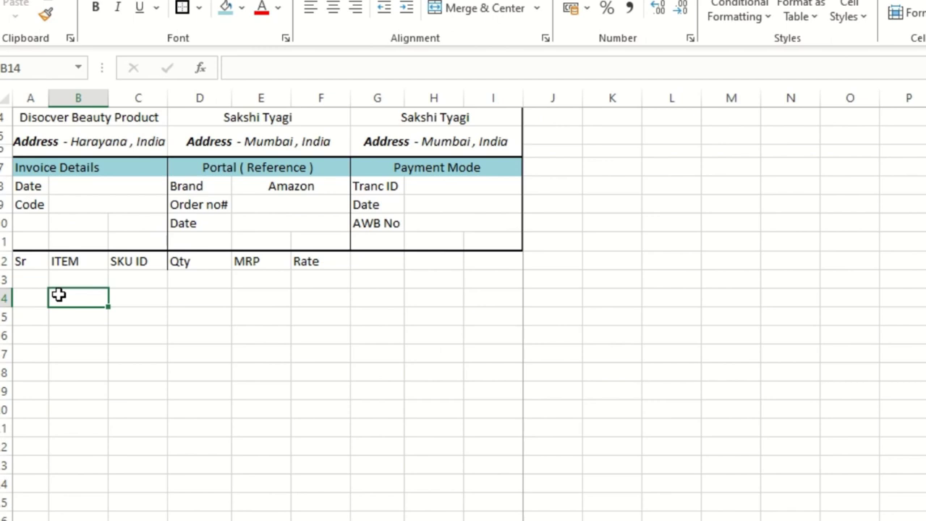
click(383, 259)
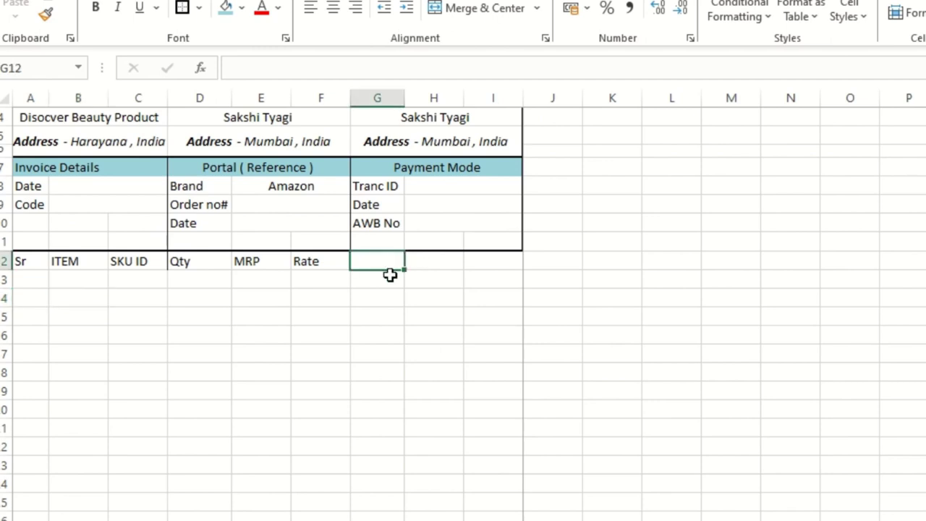
text(Taxable)
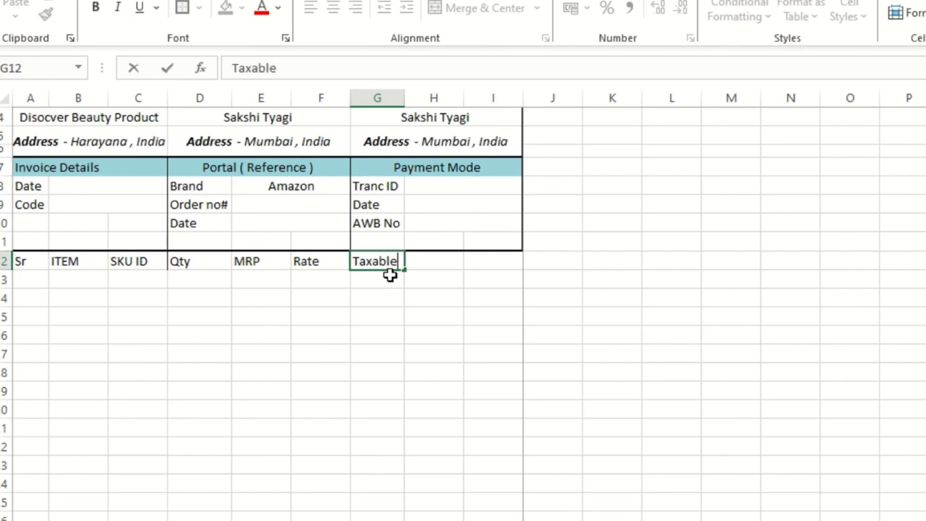
key(Tab)
text(IG)
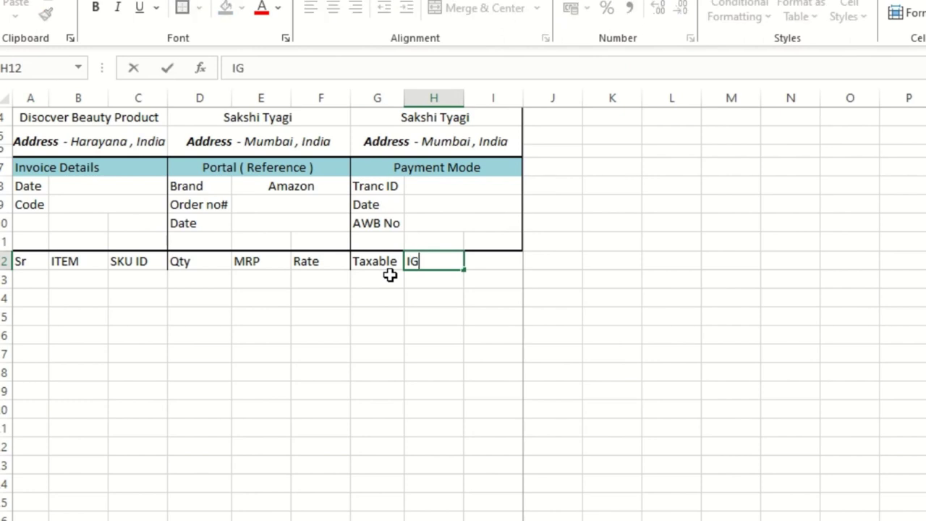
key(Tab)
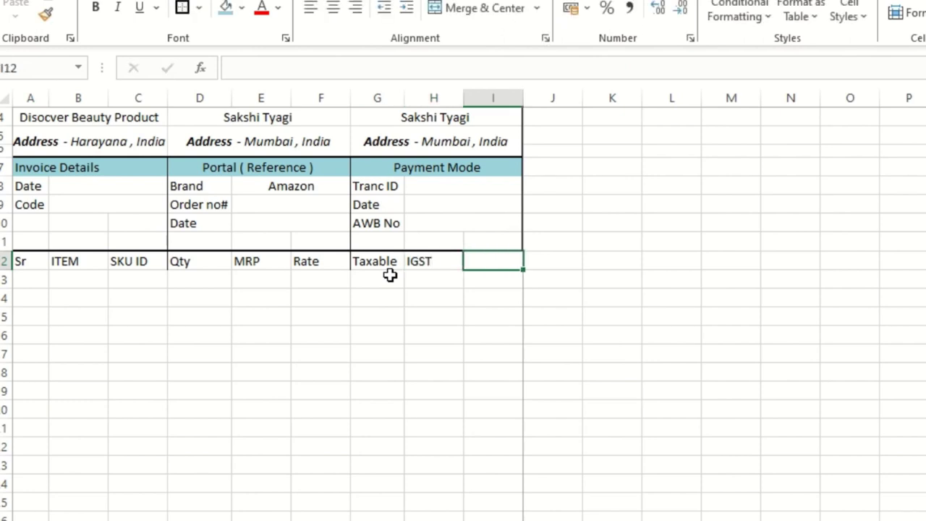
text(aMOUNT)
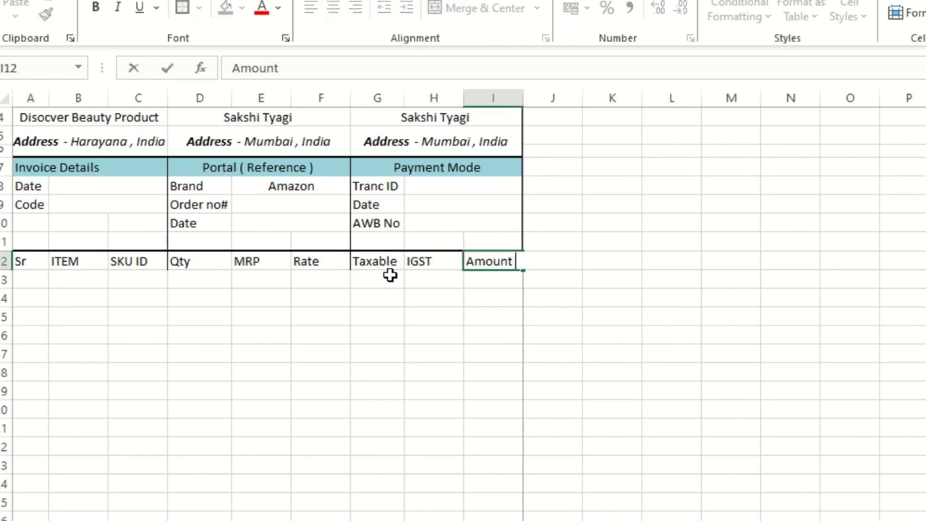
key(Return)
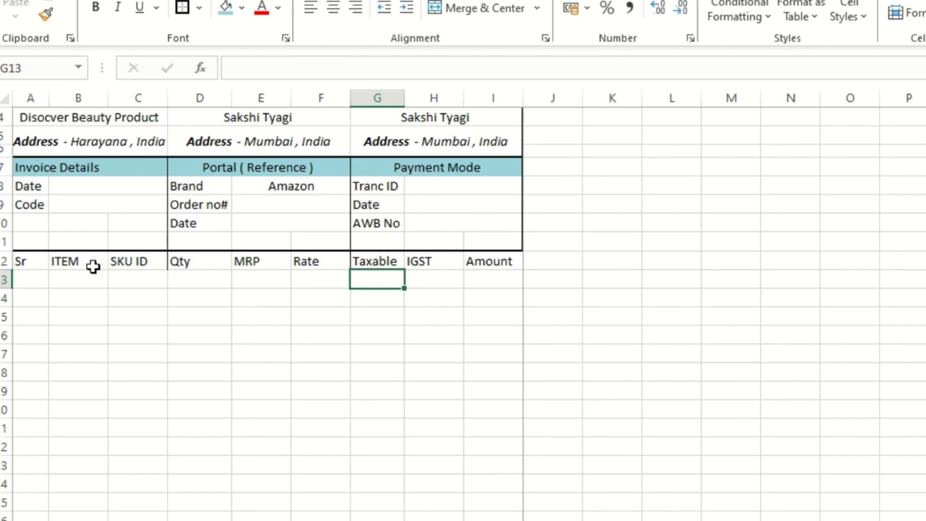
Make the A12:I12 headings bold and centred with All Borders.
drag(29, 262, 484, 265)
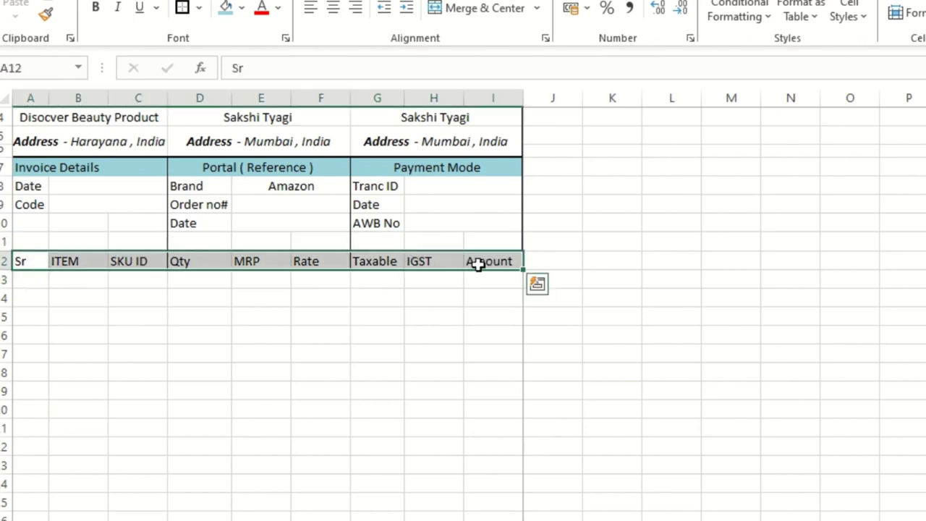
click(96, 9)
click(333, 8)
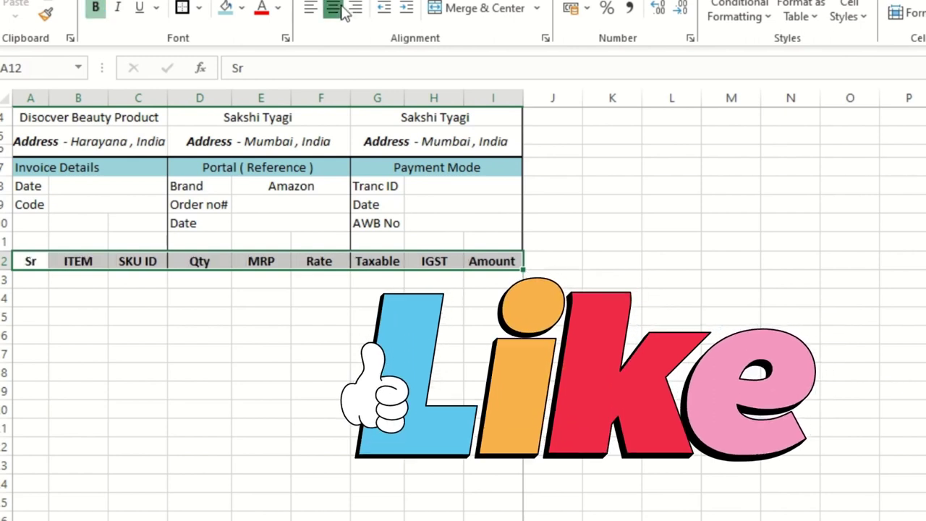
click(199, 10)
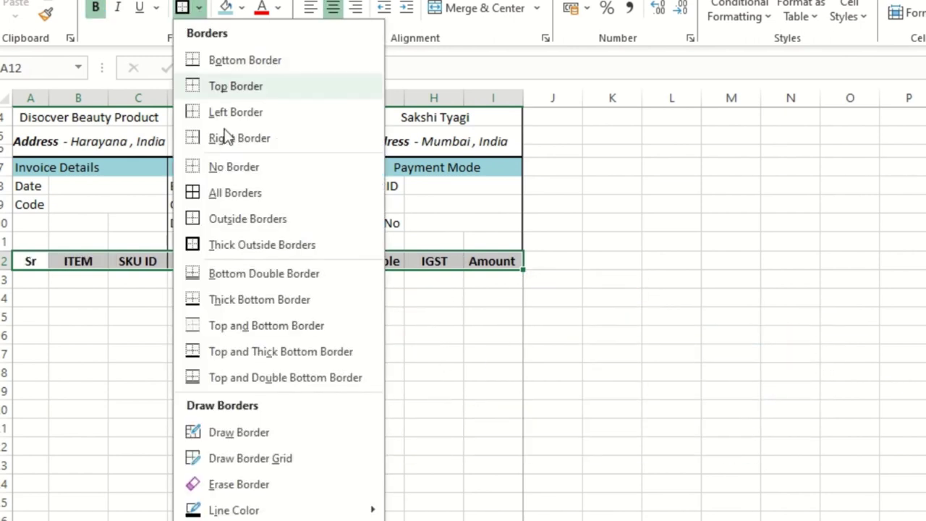
click(254, 278)
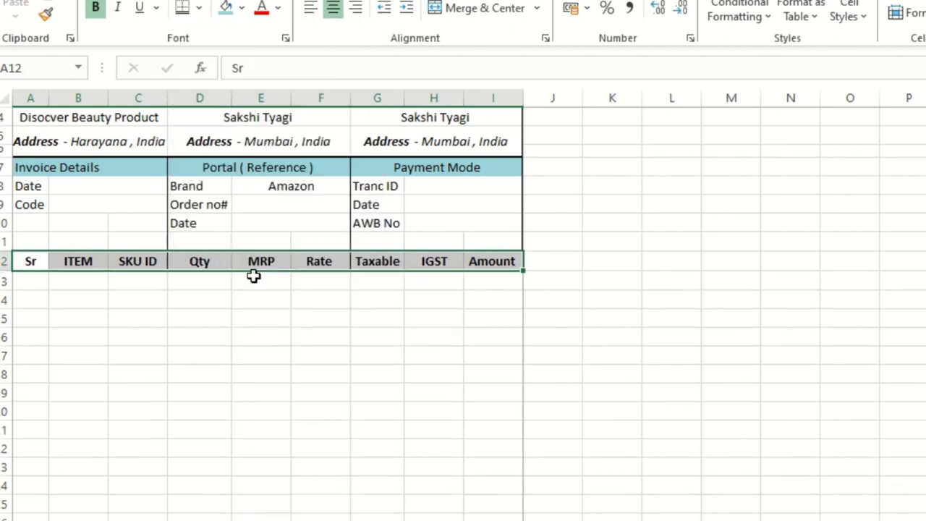
click(201, 11)
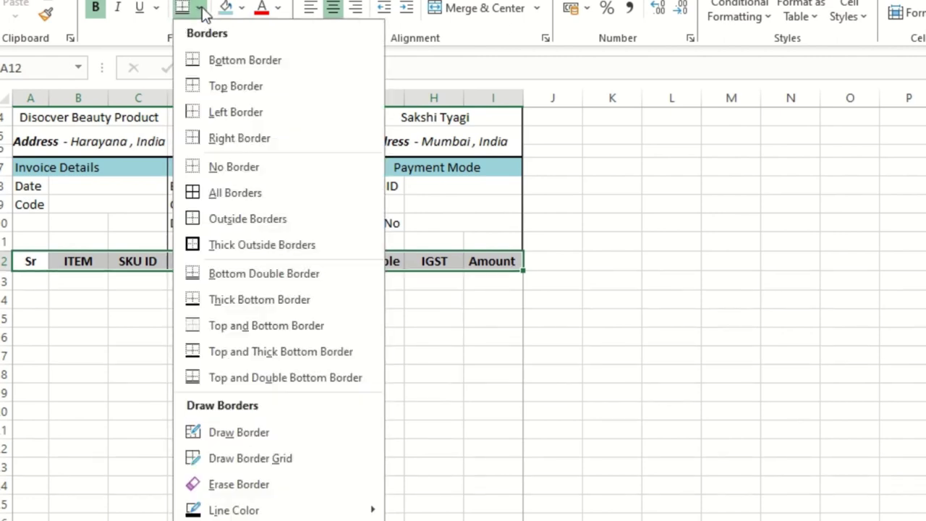
click(253, 199)
click(263, 313)
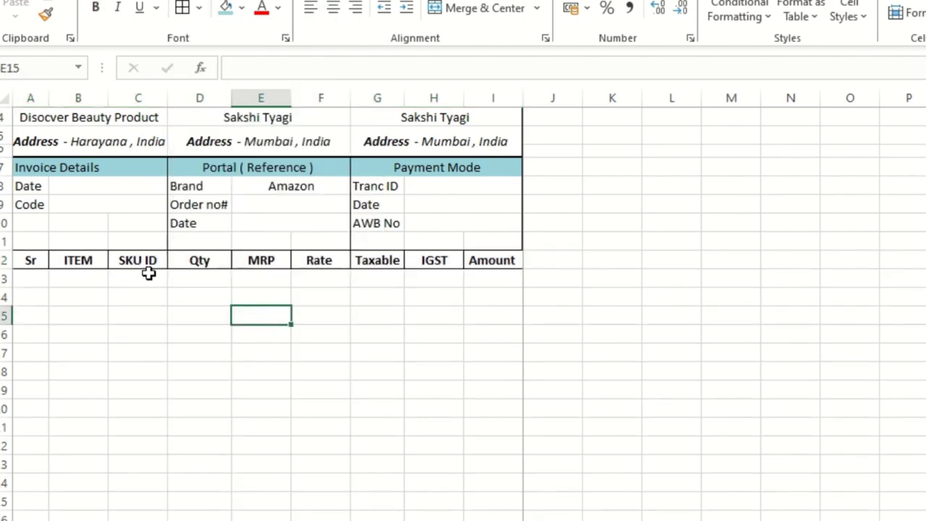
Add a bottom double border under the header row A12:I12.
drag(32, 260, 500, 256)
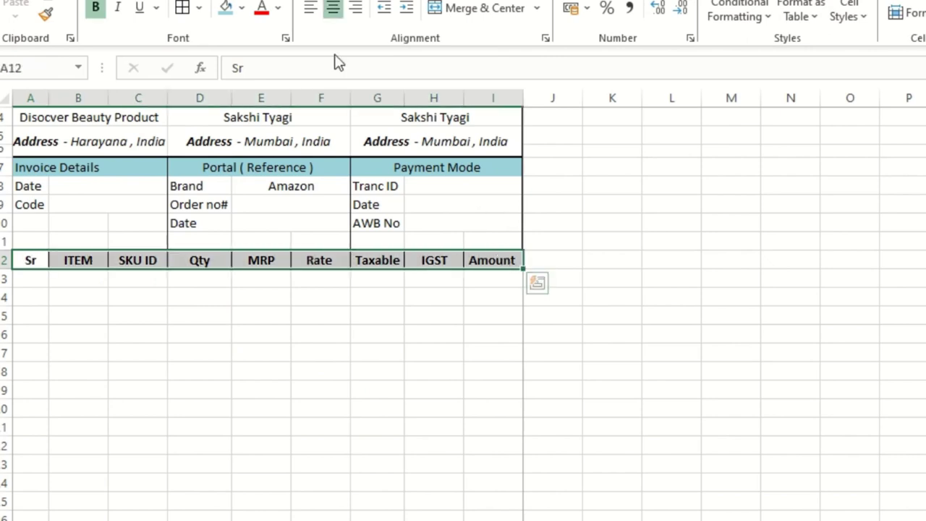
click(199, 7)
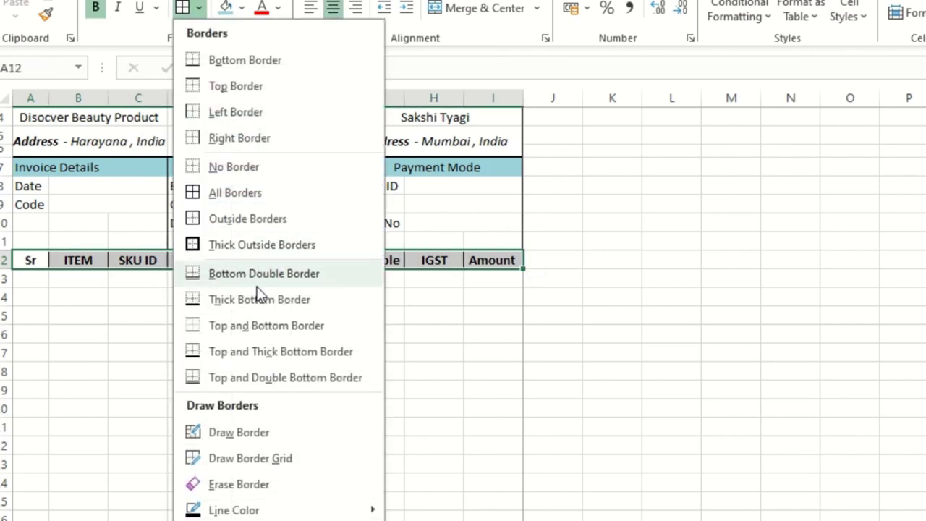
click(254, 286)
click(269, 340)
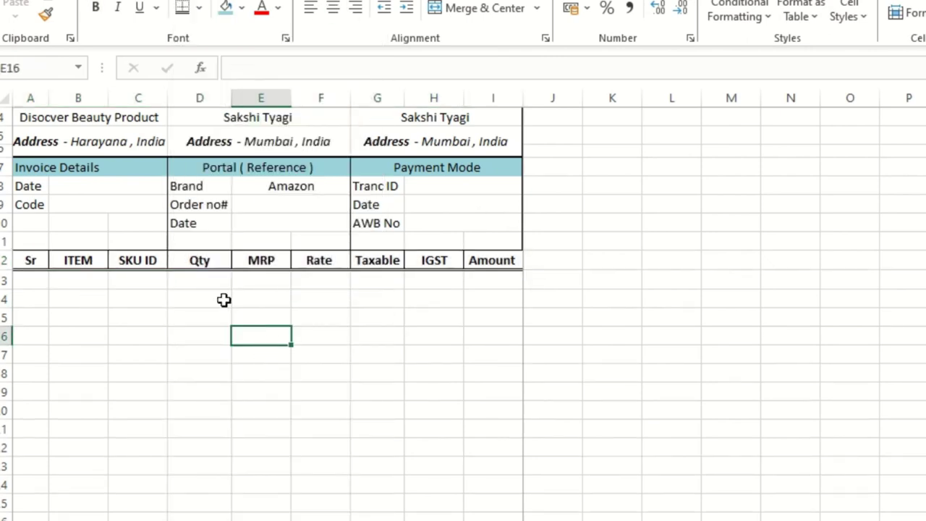
scroll(354, 421, up, 1)
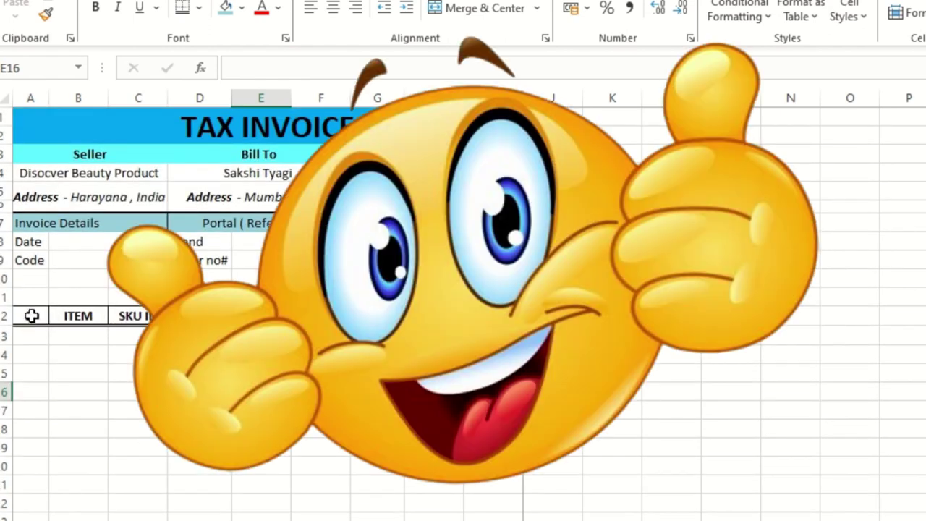
Shrink row 13 beneath the headings to a thin spacer strip.
click(31, 316)
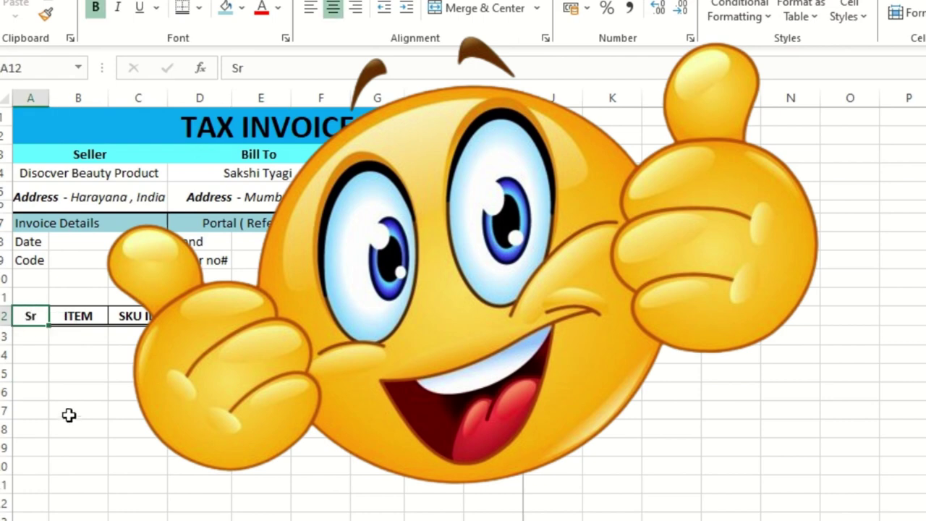
scroll(81, 418, down, 2)
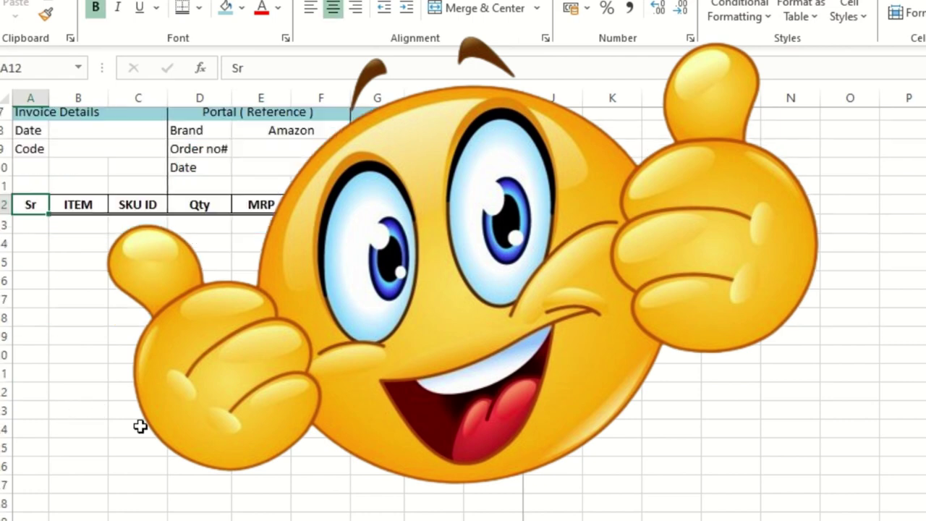
click(36, 224)
drag(7, 238, 6, 219)
click(91, 294)
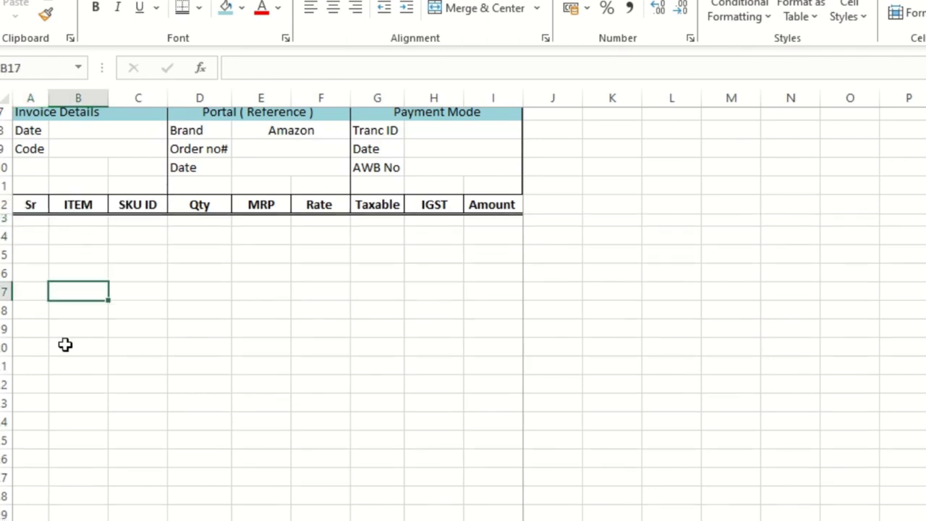
scroll(65, 344, up, 1)
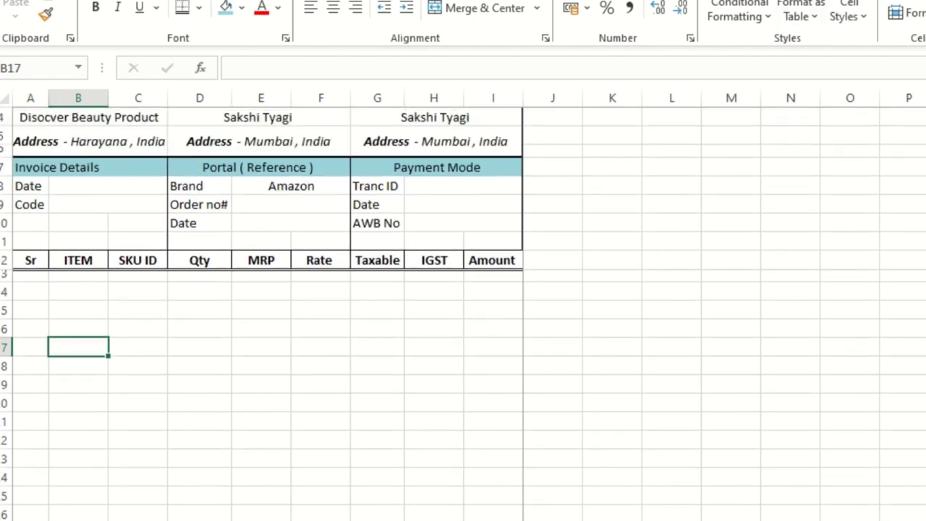
Select the blank item rows from A14 downward across columns A–I.
drag(32, 292, 497, 458)
scroll(460, 280, down, 5)
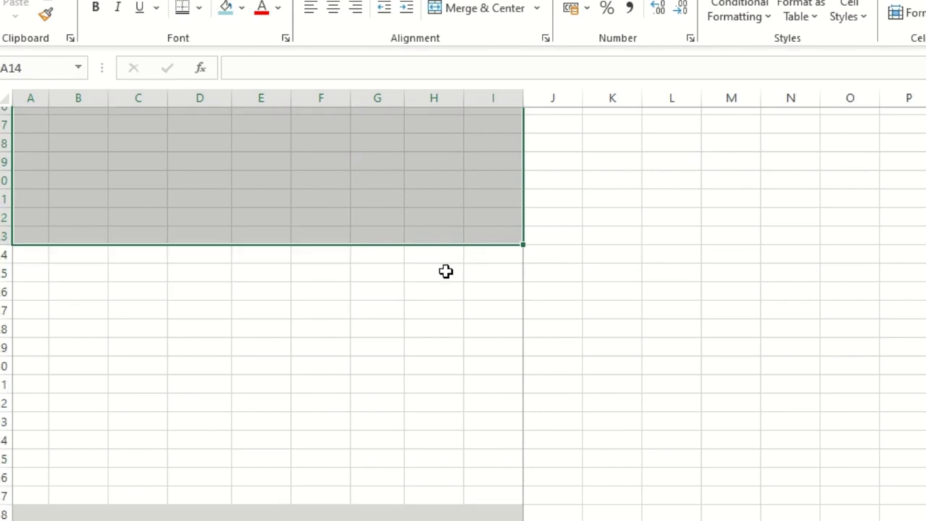
drag(500, 438, 502, 439)
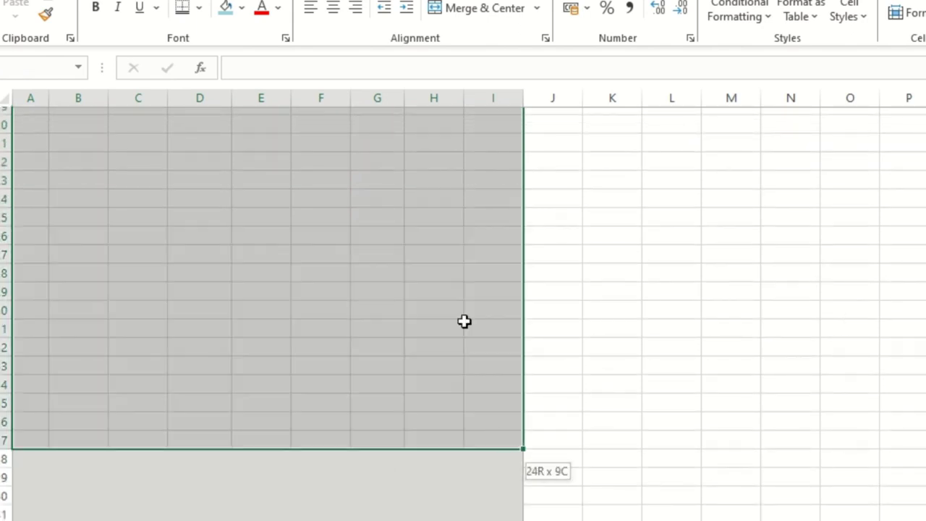
scroll(386, 229, up, 5)
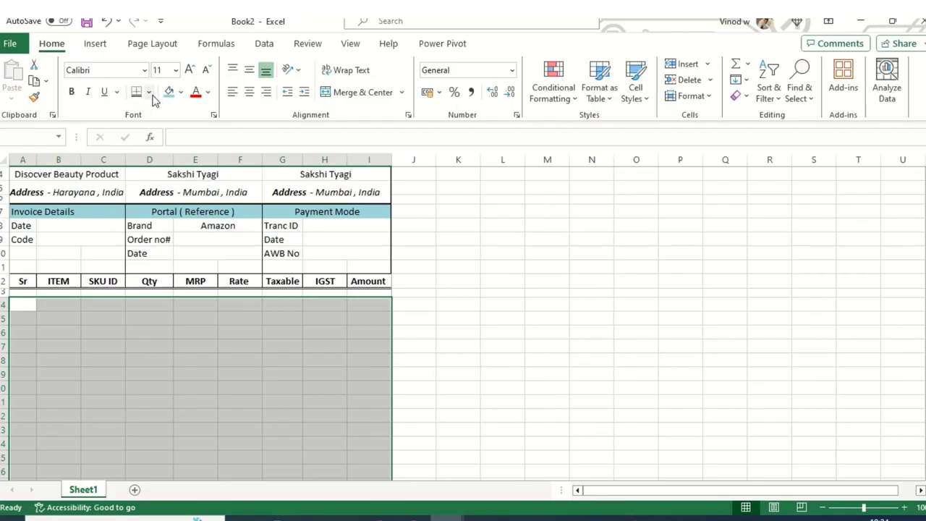
Apply dotted inside vertical, inside horizontal, top and bottom borders via More Borders.
click(198, 7)
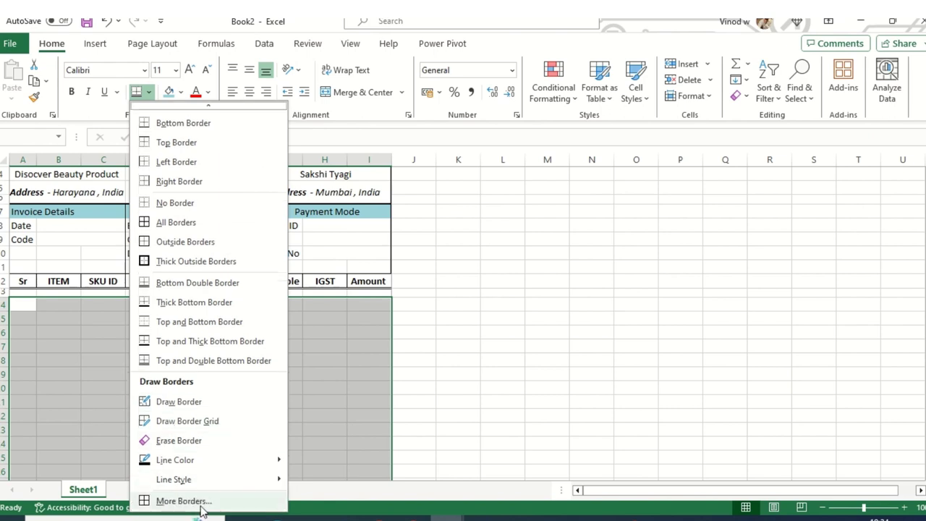
click(199, 509)
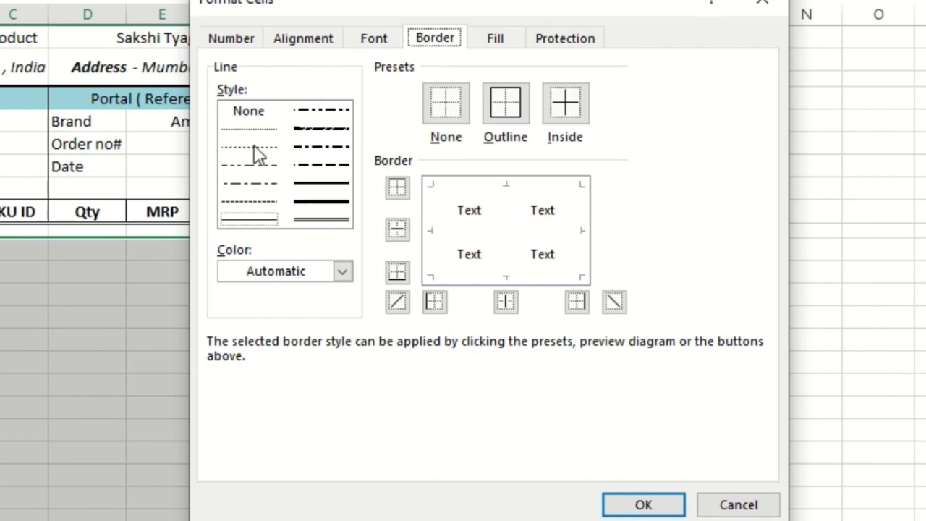
click(252, 243)
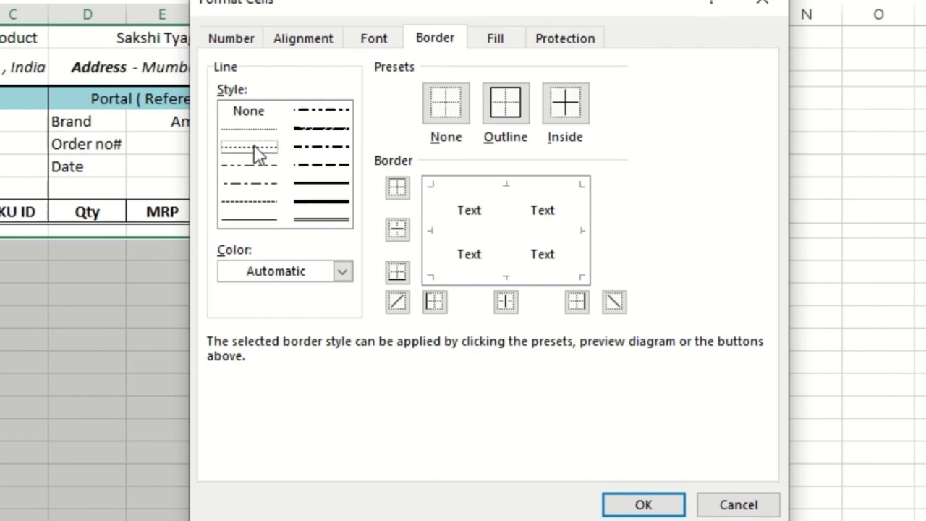
click(503, 245)
click(449, 232)
click(452, 213)
click(513, 194)
click(458, 205)
click(454, 264)
click(452, 262)
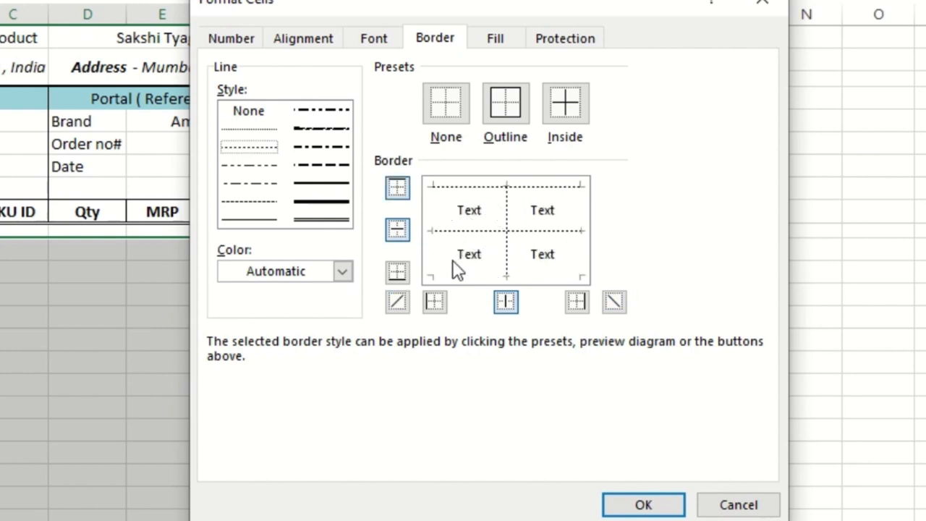
click(452, 278)
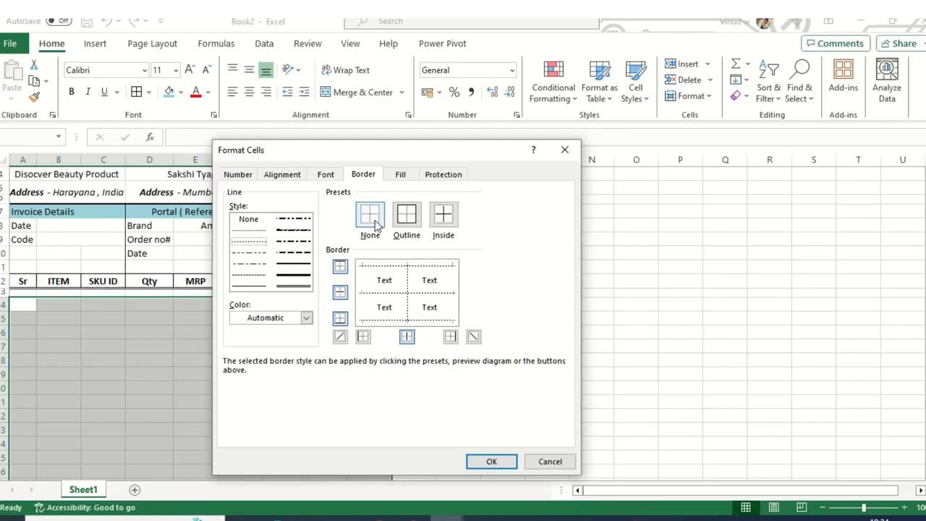
click(492, 460)
Outline the item table, rows 12 to 47 across A–I, with Thick Outside Borders.
scroll(176, 326, down, 6)
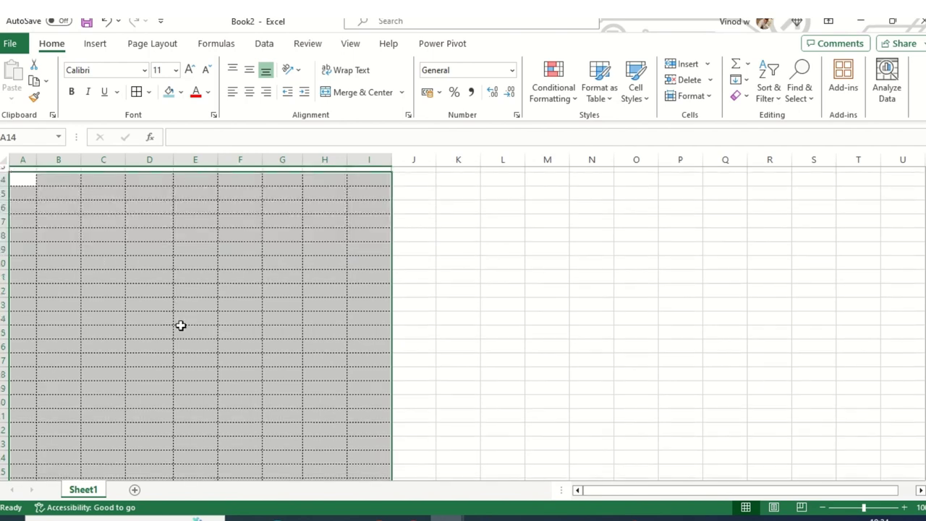
click(258, 303)
scroll(289, 297, up, 7)
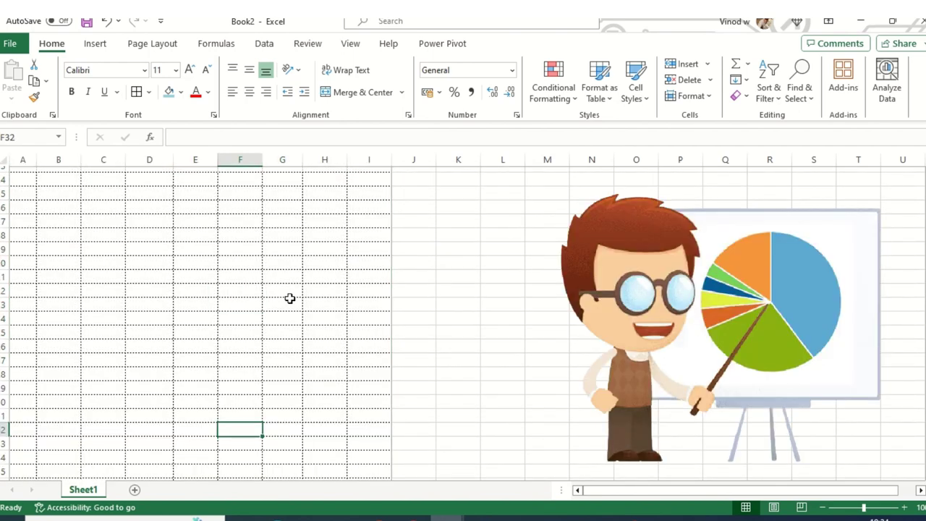
scroll(440, 301, down, 6)
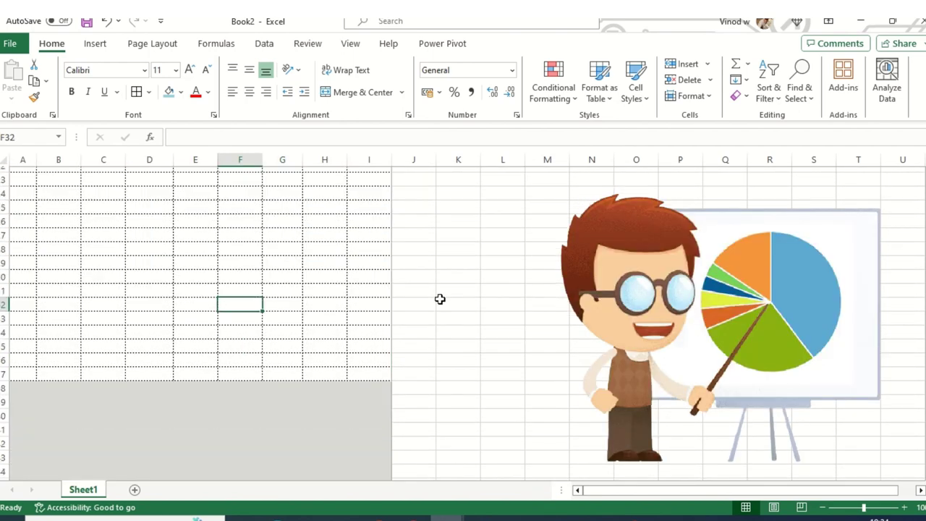
scroll(369, 325, up, 4)
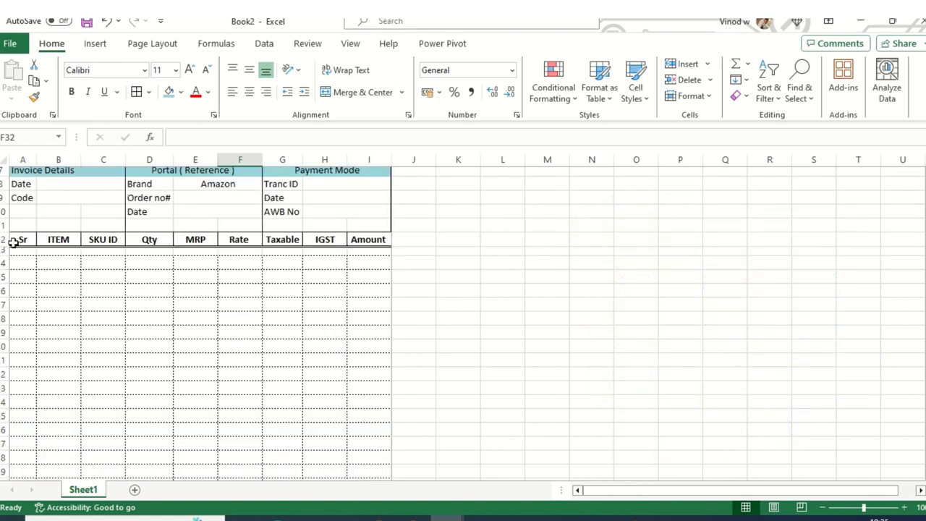
drag(16, 239, 381, 428)
click(149, 93)
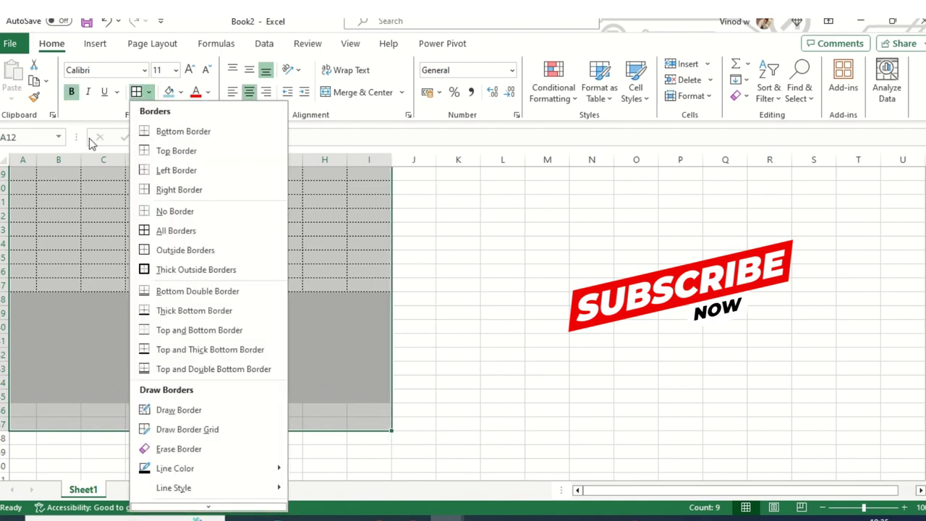
click(196, 269)
scroll(209, 282, up, 9)
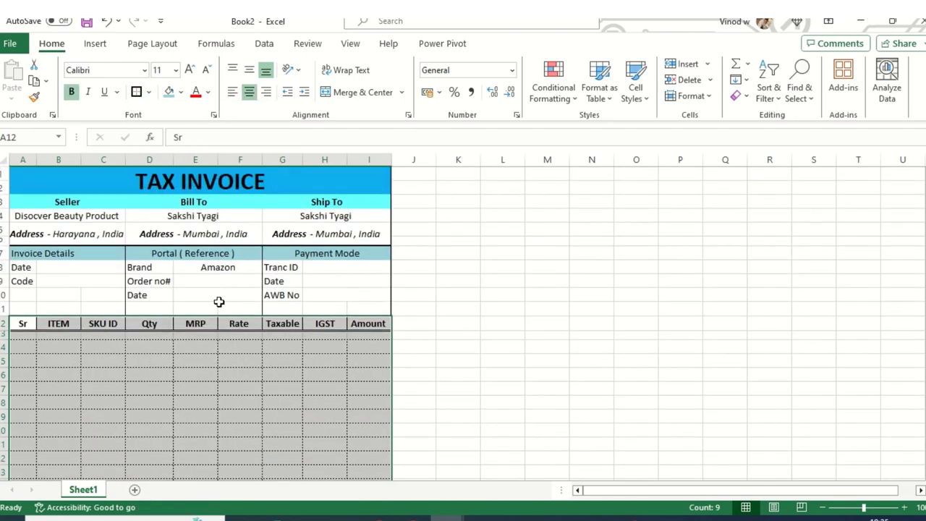
click(230, 374)
scroll(200, 332, down, 4)
scroll(197, 318, up, 4)
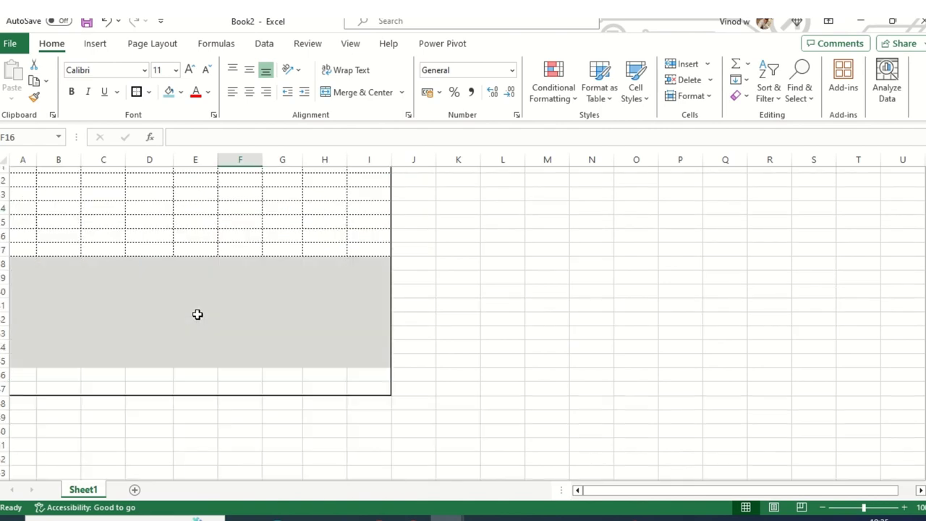
scroll(189, 314, up, 1)
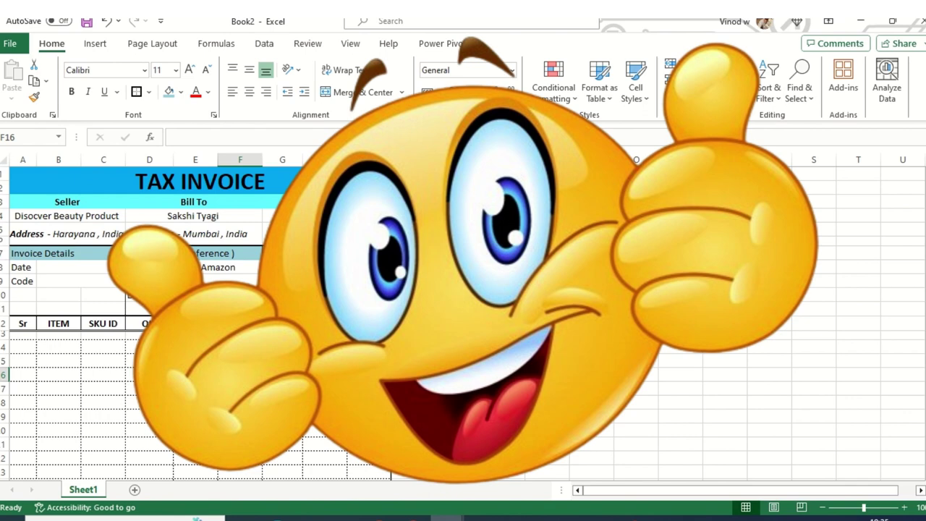
Number the item rows 1, 2 and 3 in A14:A16.
click(24, 345)
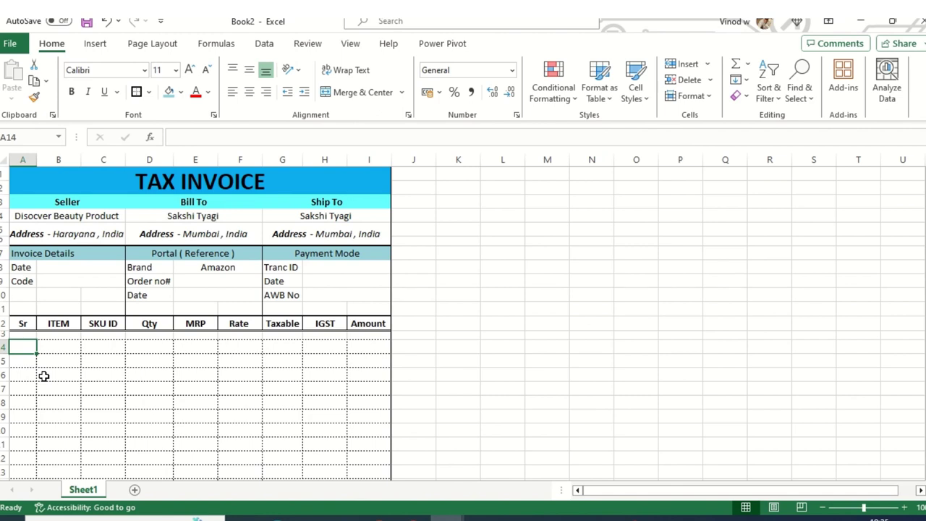
text(1)
key(Return)
text(2)
key(Return)
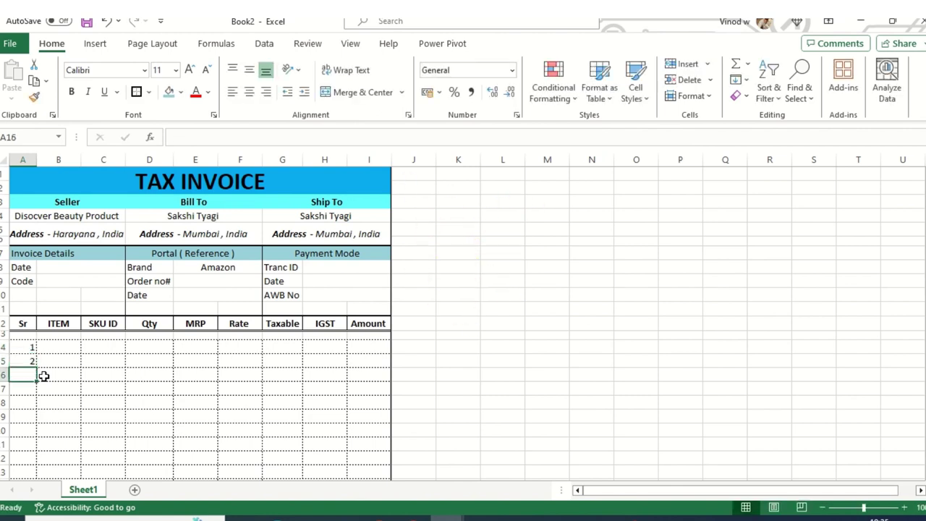
text(3)
key(Return)
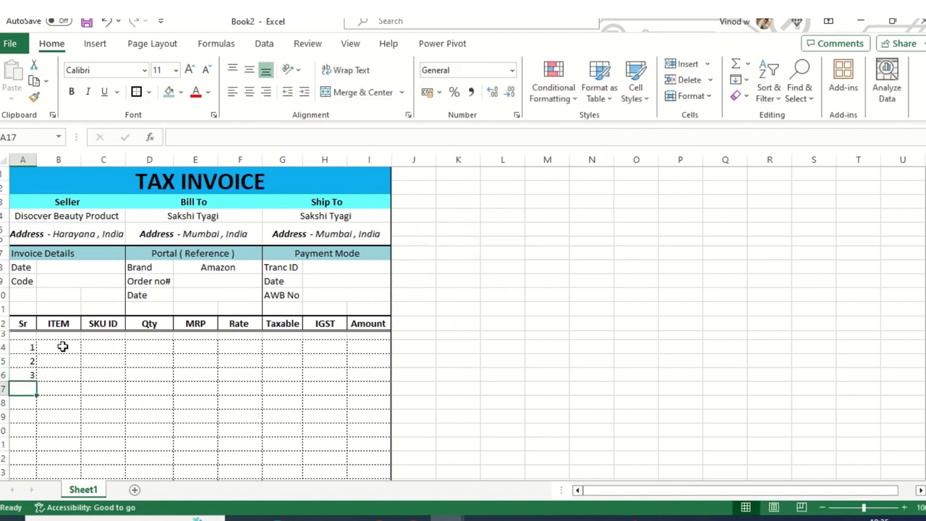
Enter Lipstick, Lip liner and Lip Color in B14:B16.
click(65, 348)
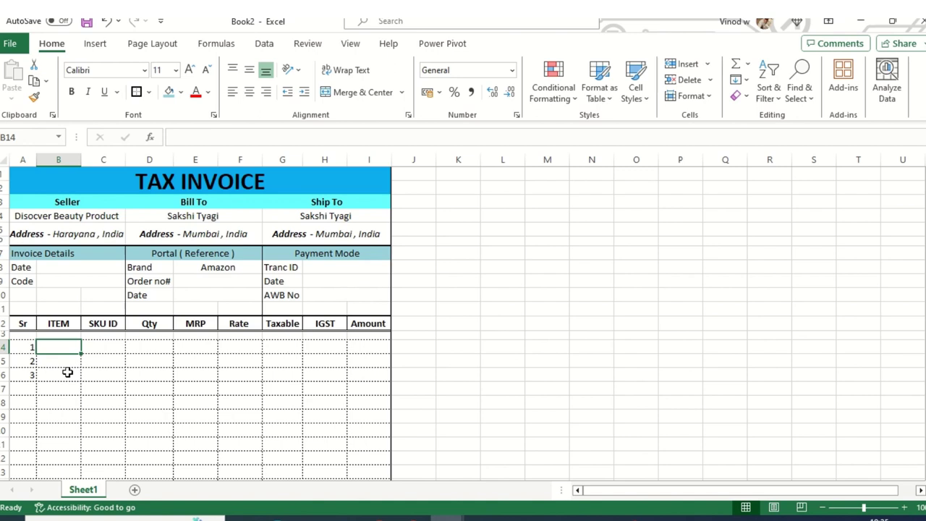
text(Lipstick)
key(Return)
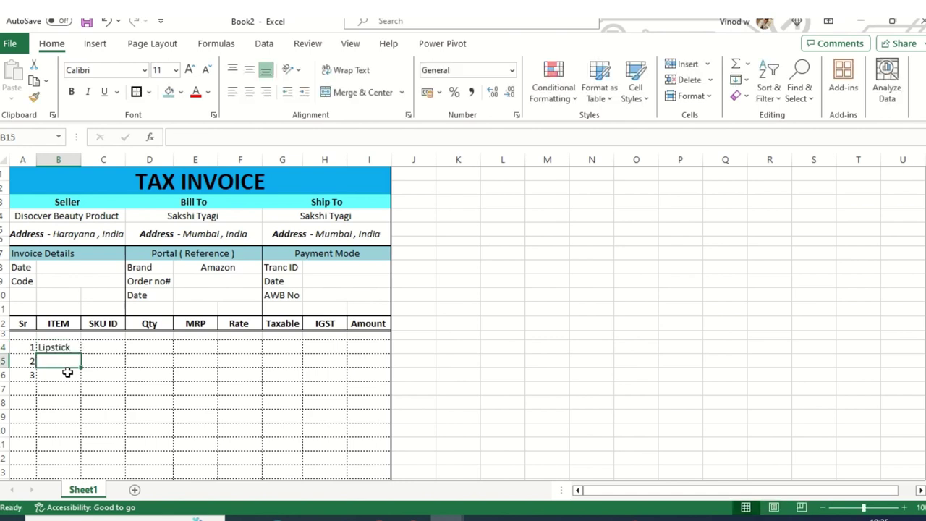
text(Lip l)
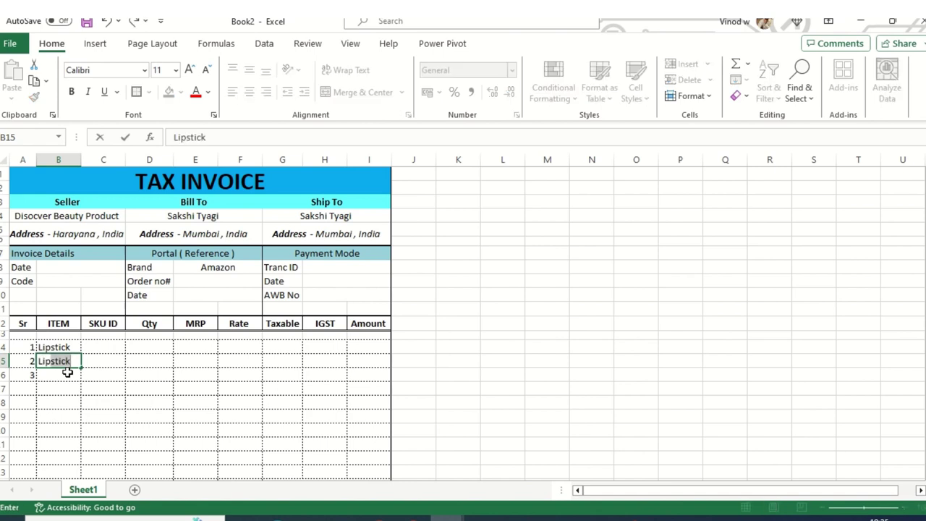
text(iner)
key(Return)
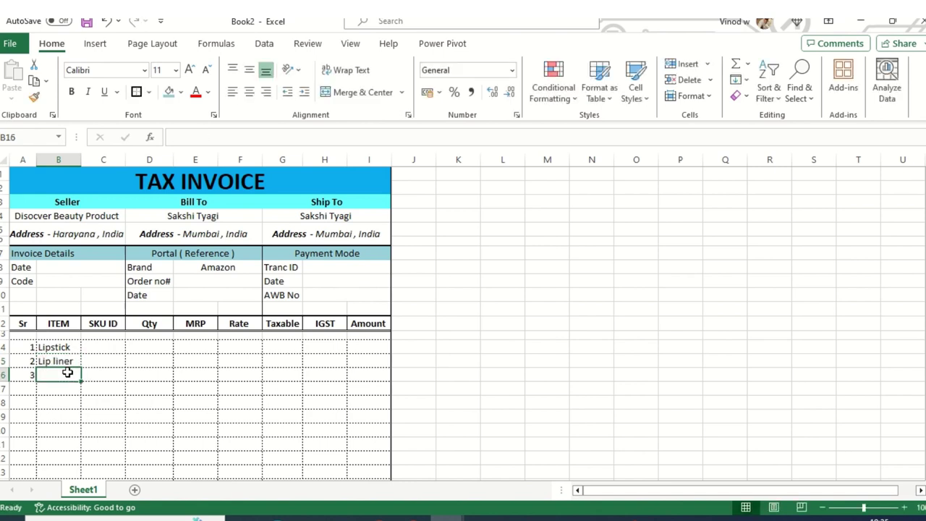
text(Lip Color)
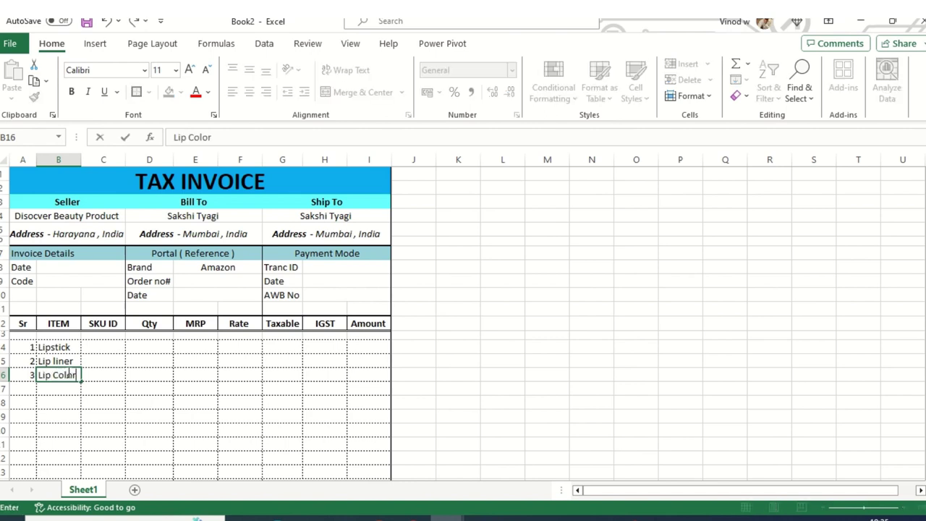
key(Return)
Enter SKU ID 0007 for Lipstick in C14.
key(Right)
key(Up)
key(Up)
key(Up)
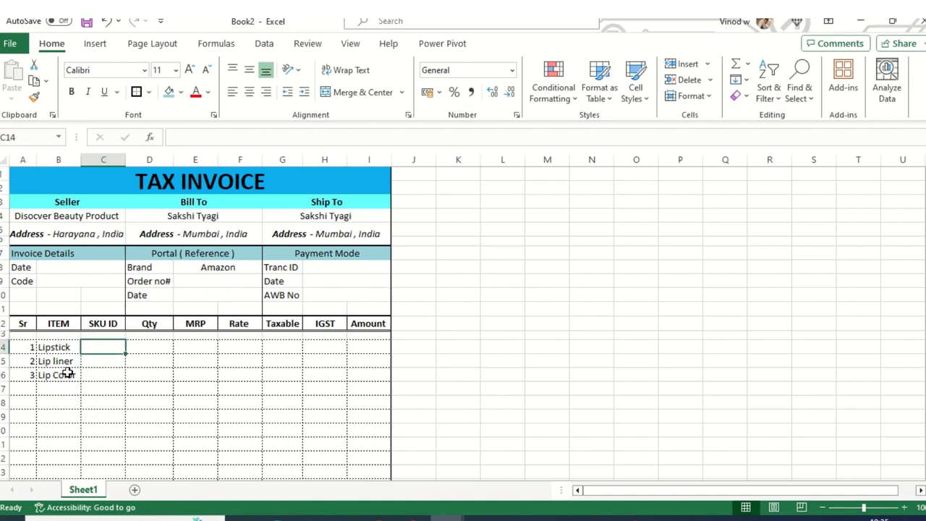
text(0007)
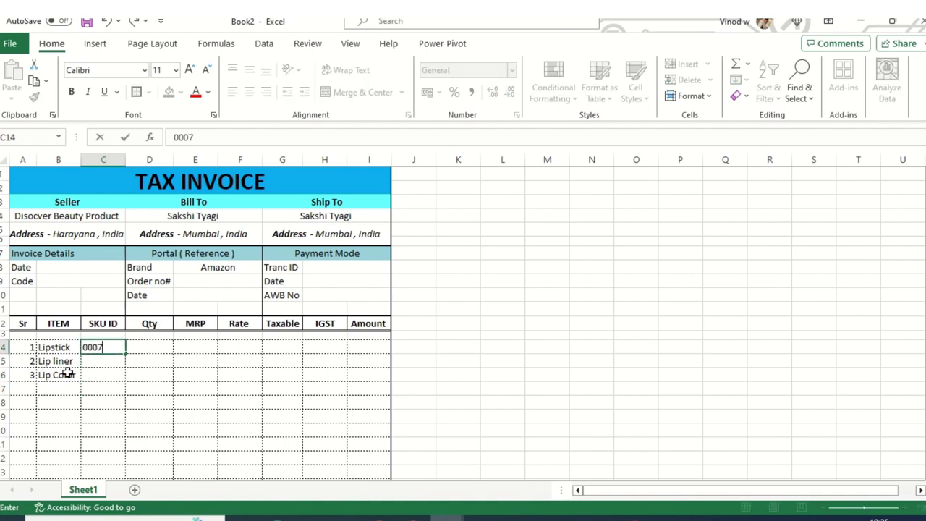
key(Return)
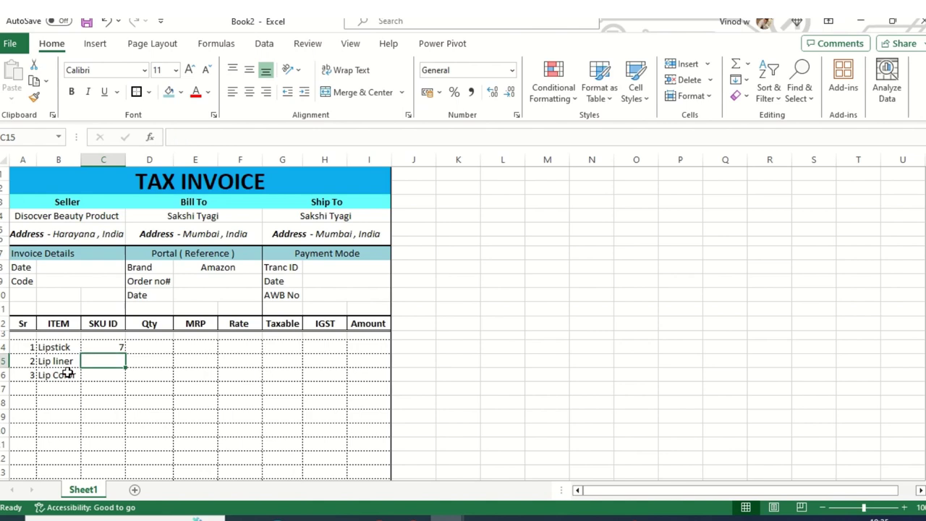
Select the SKU ID cells C14:C27.
key(Up)
key(shift+Down)
key(shift+Down)
key(shift+Down)
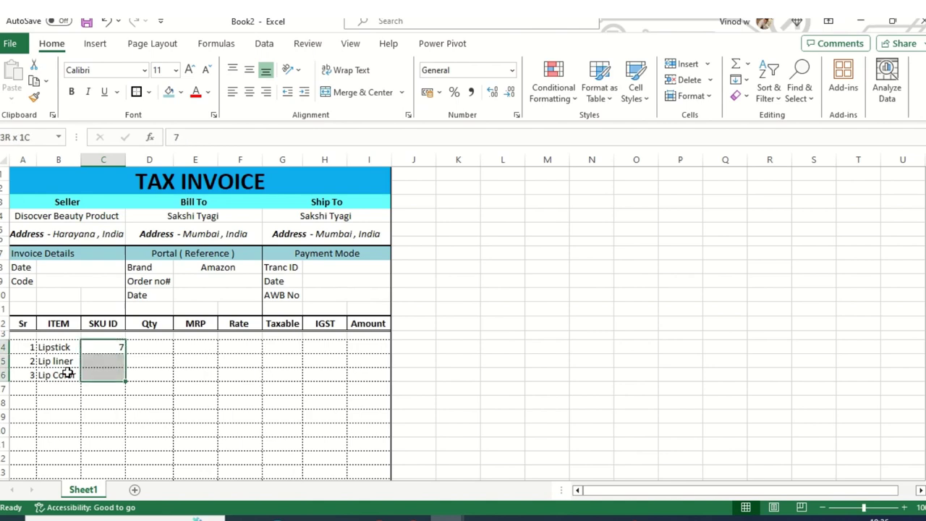
key(shift+Down)
key(shift+Down)
key(shift+Down)
key(shift+Down)
key(shift+Down)
key(shift+Down)
key(shift+Down)
key(shift+Down)
key(shift+Down)
key(shift+Down)
key(shift+Down)
key(shift+Down)
key(shift+Down)
key(shift+Down)
key(shift+Down)
key(shift+Down)
key(shift+Down)
key(shift+Down)
key(shift+Down)
key(shift+Down)
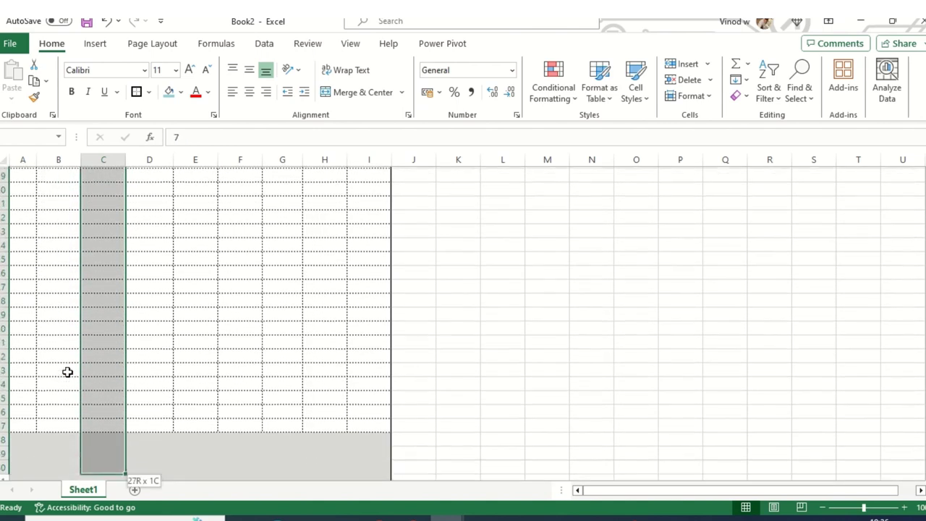
key(shift+Up)
key(shift+Up)
key(shift+Up)
key(shift+Down)
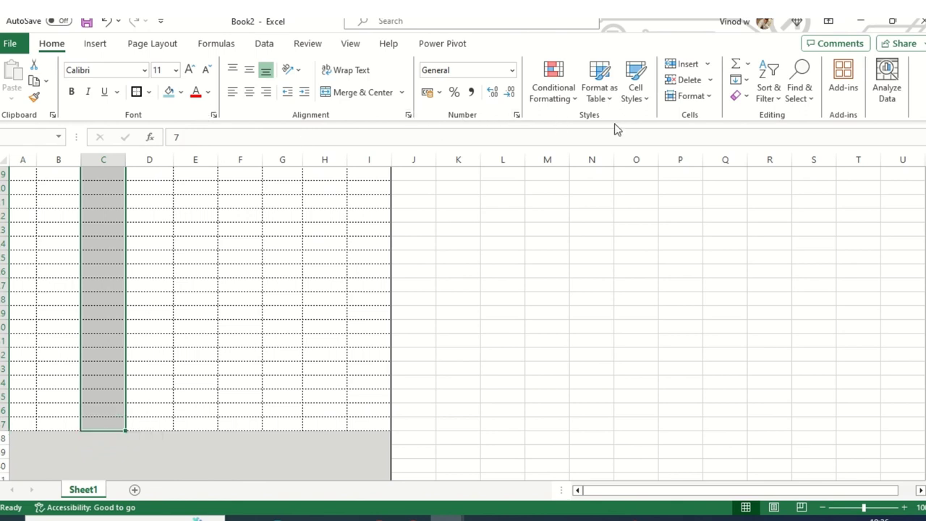
Format the SKU cells as Number with 7 decimal places, then edit C14.
click(516, 115)
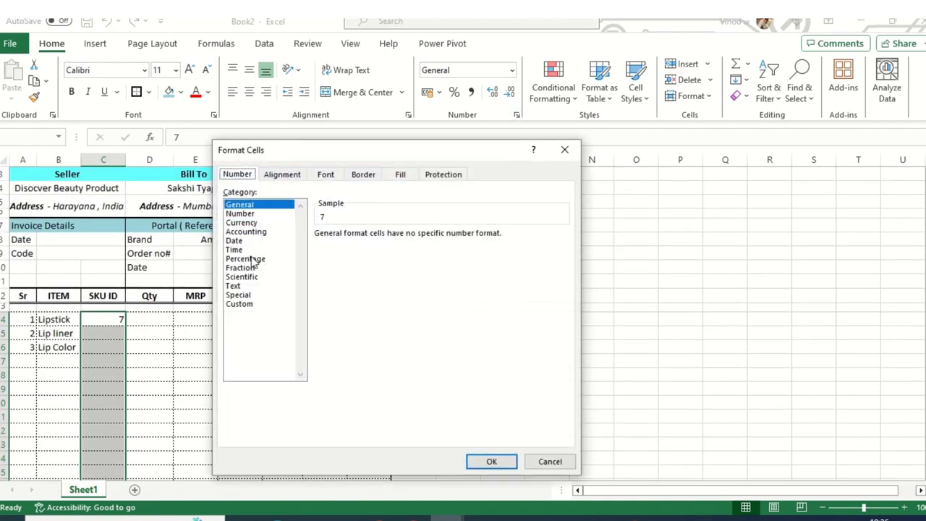
click(238, 304)
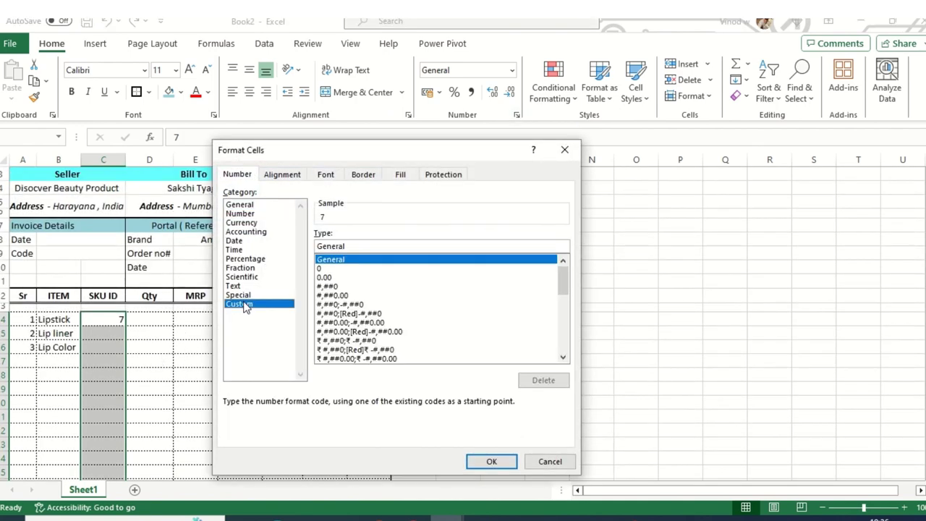
key(n)
click(354, 253)
click(355, 253)
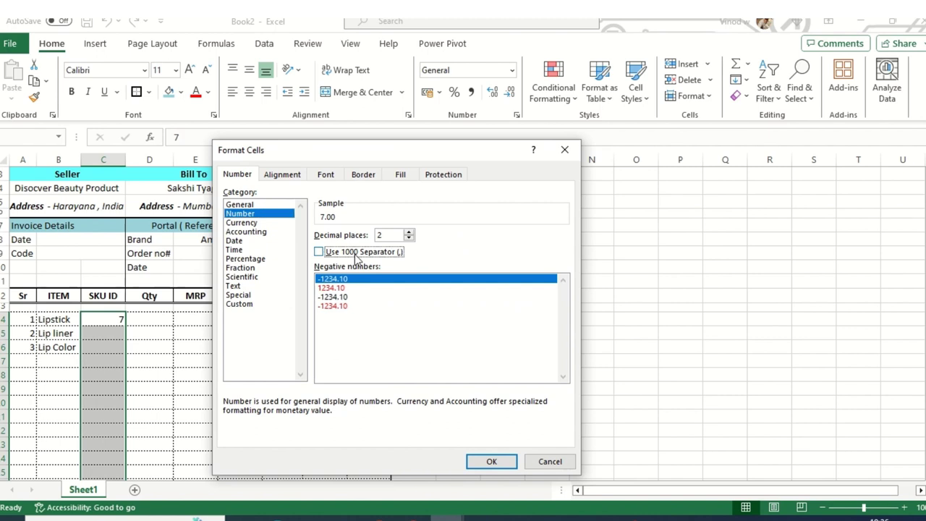
click(408, 233)
click(409, 234)
click(409, 234)
click(409, 233)
click(409, 233)
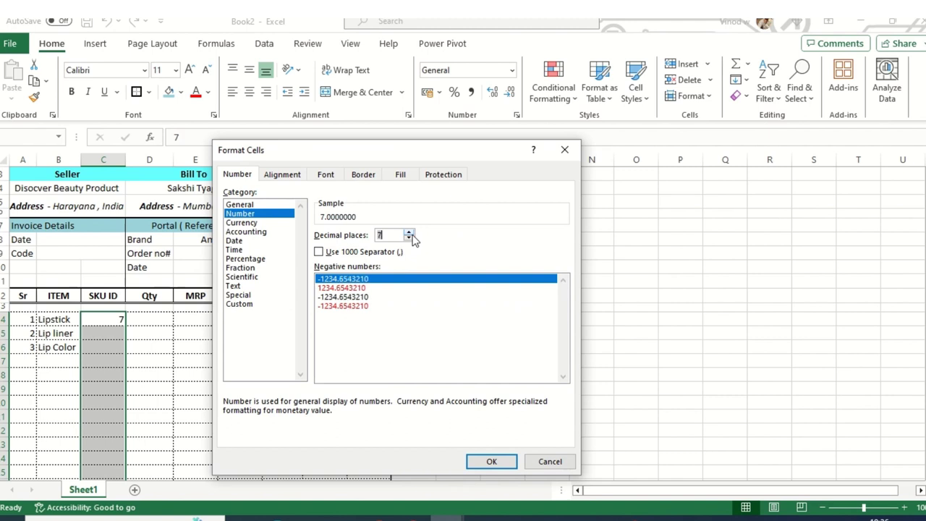
click(491, 461)
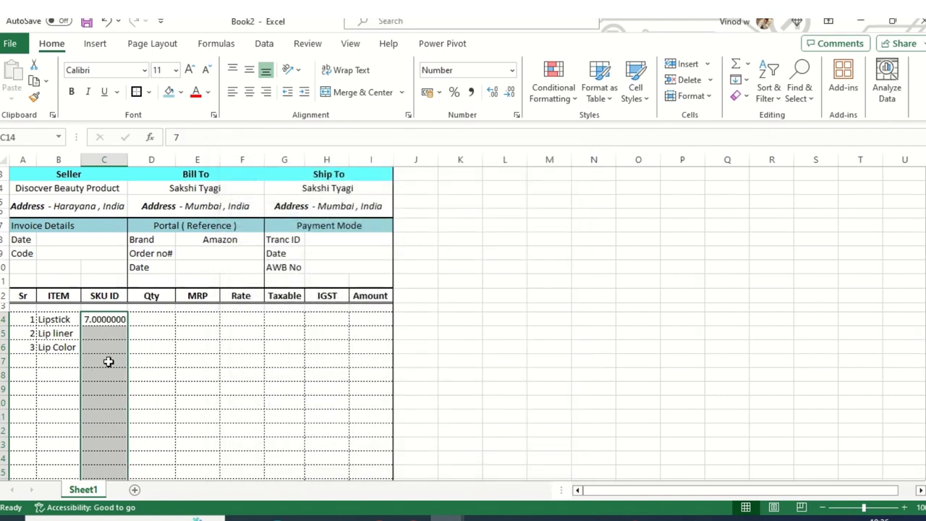
click(110, 319)
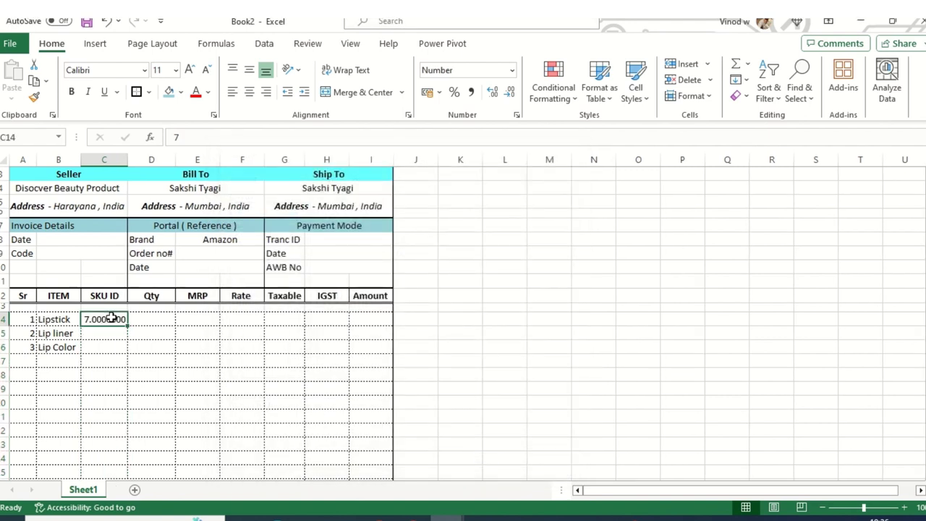
click(181, 139)
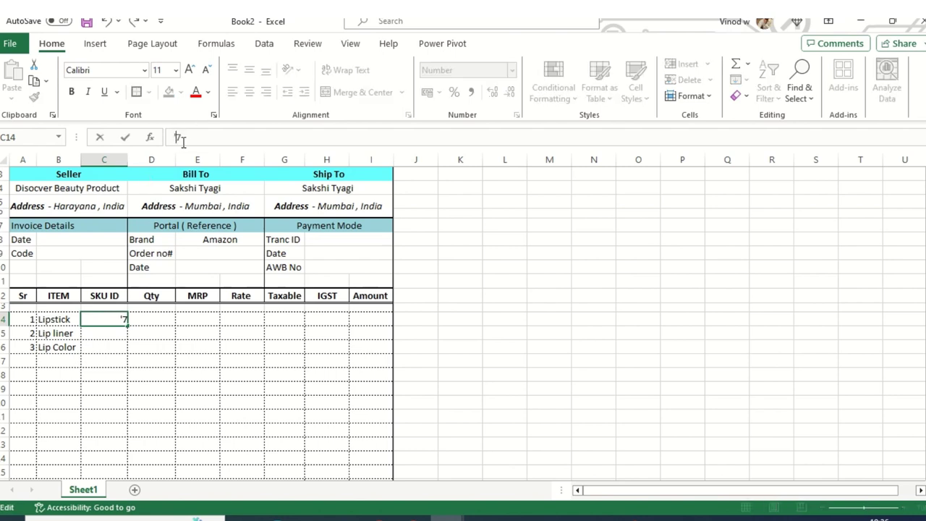
Enter '0000007 in C14 and fill it down to C16 with Ctrl+D.
text('00000)
key(Return)
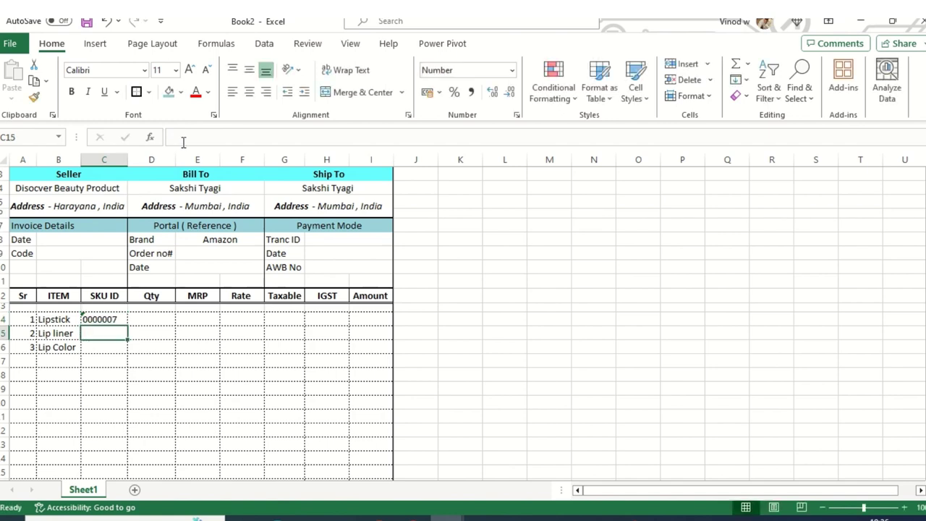
key(Up)
key(shift+Down)
key(shift+Down)
key(ctrl+d)
key(Down)
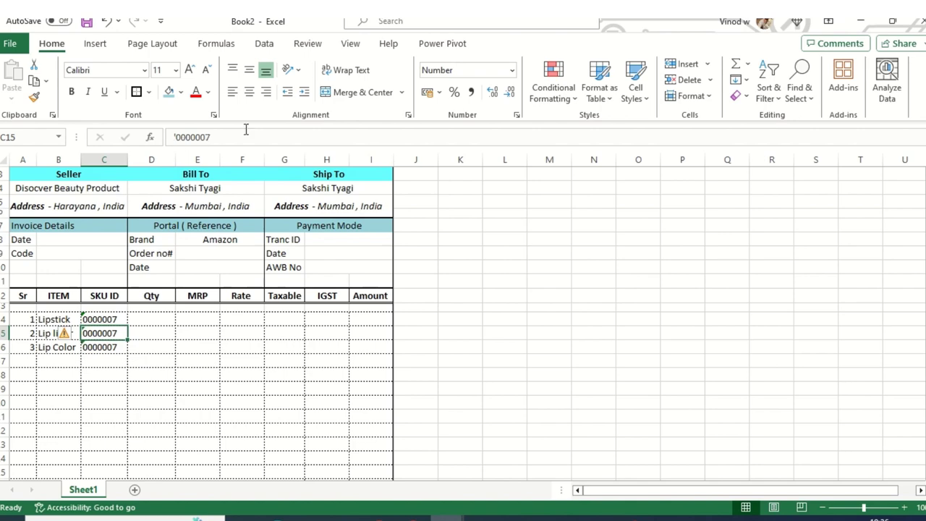
Change the Lip liner SKU to 0000006 and the Lip Color SKU to 0000009.
click(246, 133)
key(BackSpace)
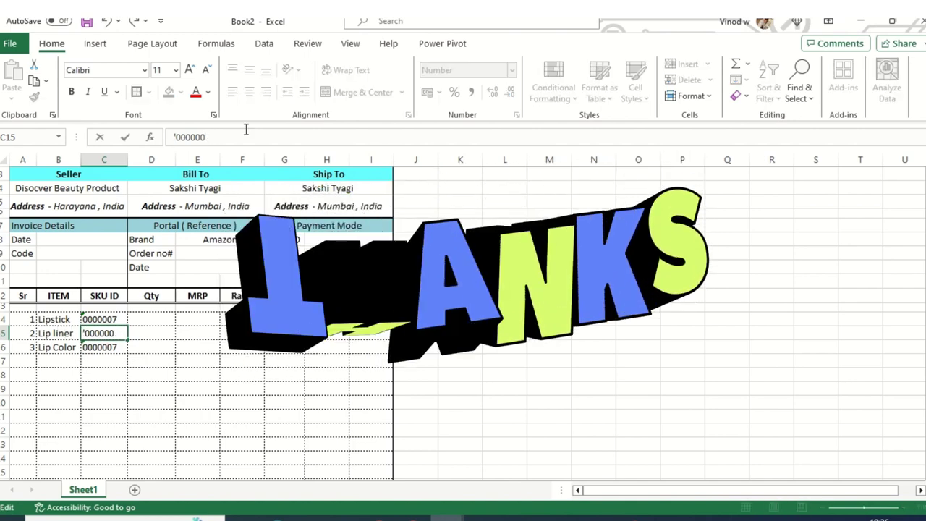
text(6)
key(Return)
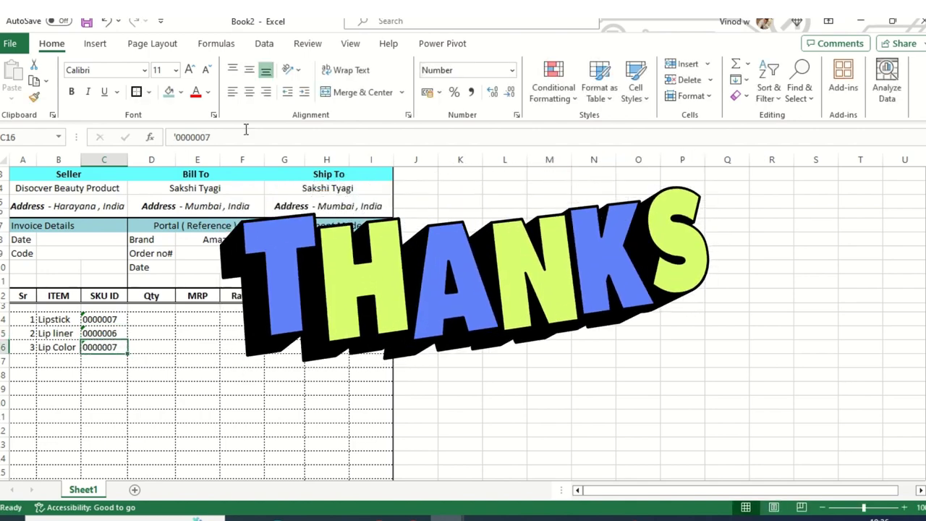
click(246, 130)
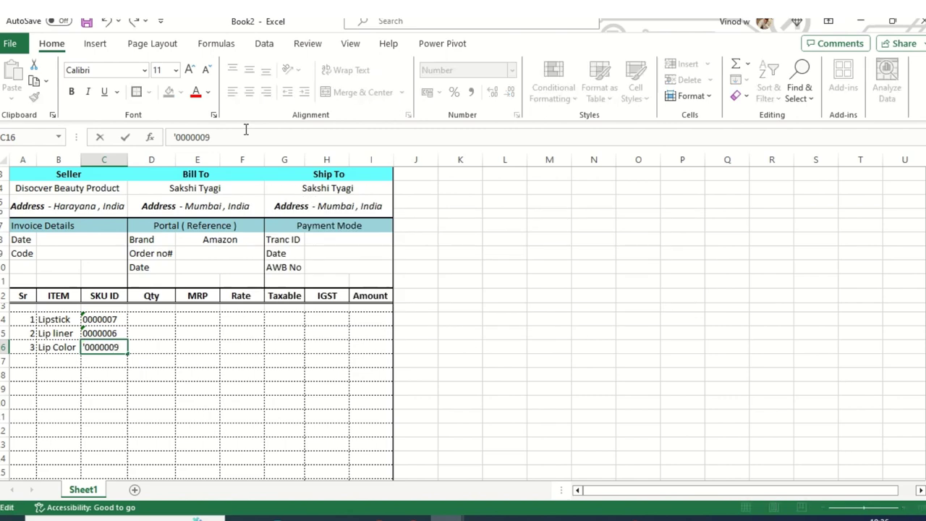
key(Return)
text(0)
key(Escape)
key(Right)
Enter quantities 1, 2 and 1 for Lipstick, Lip liner and Lip Color.
key(Up)
key(Up)
key(Up)
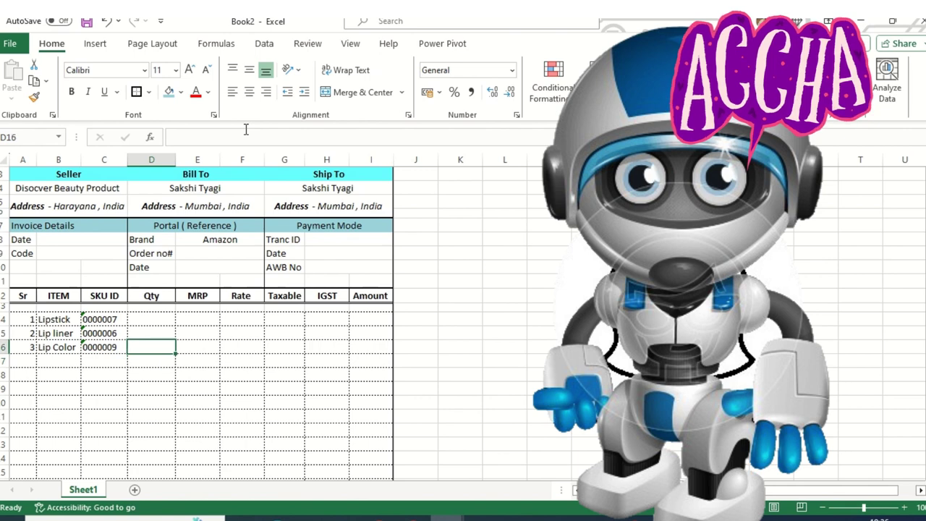
text(1)
key(Return)
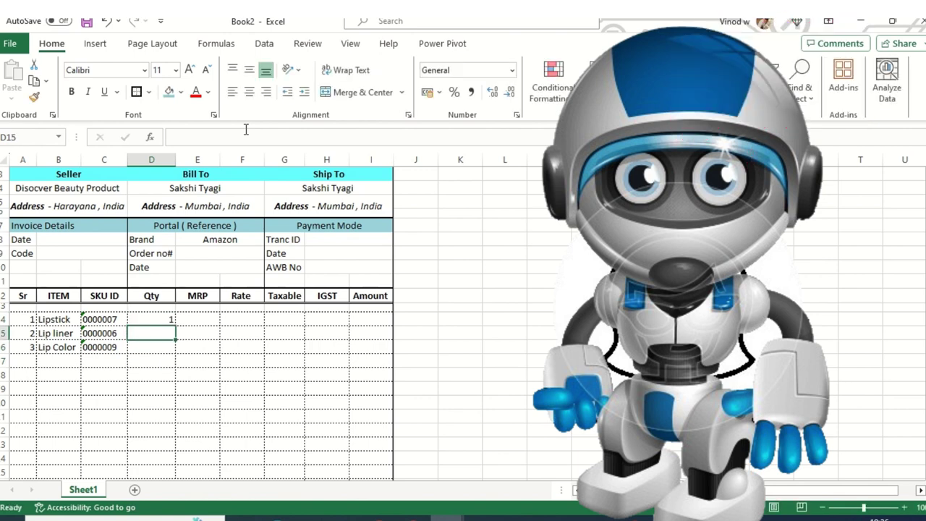
text(2)
key(Return)
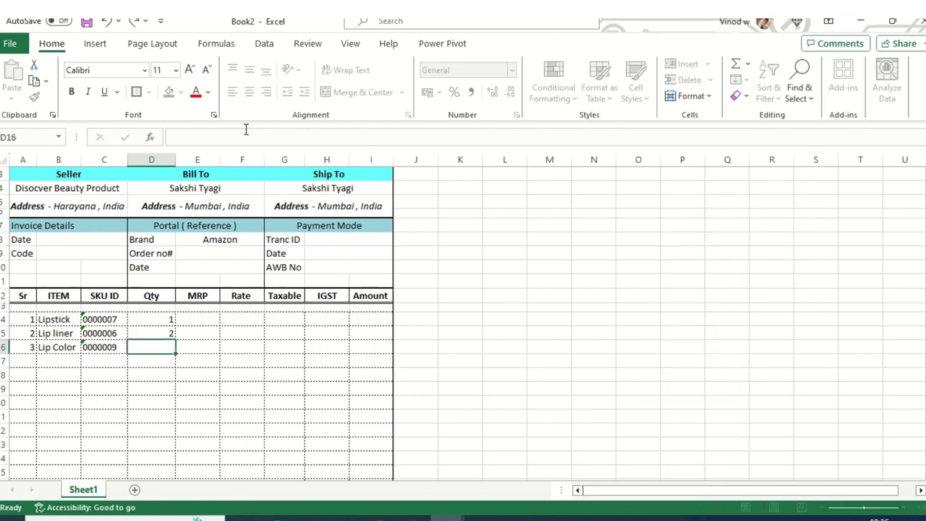
text(1)
key(Tab)
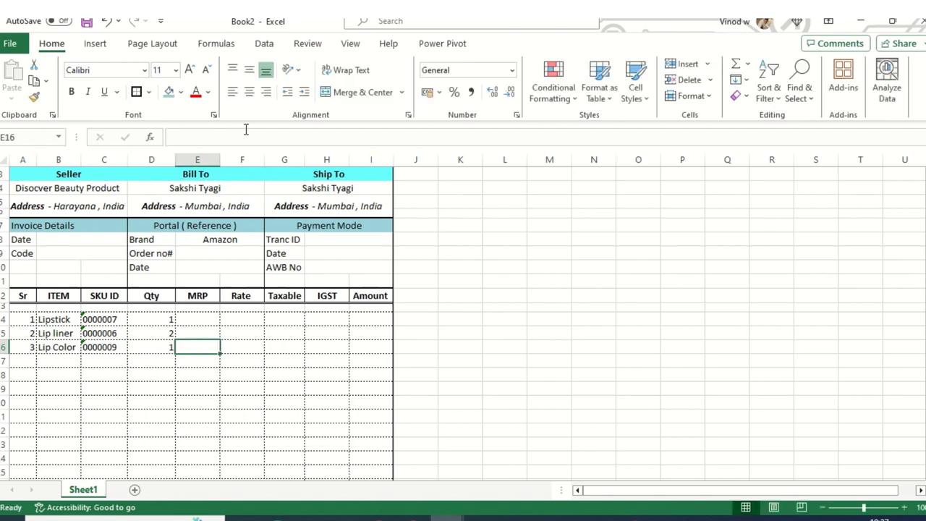
key(Left)
key(Up)
key(Up)
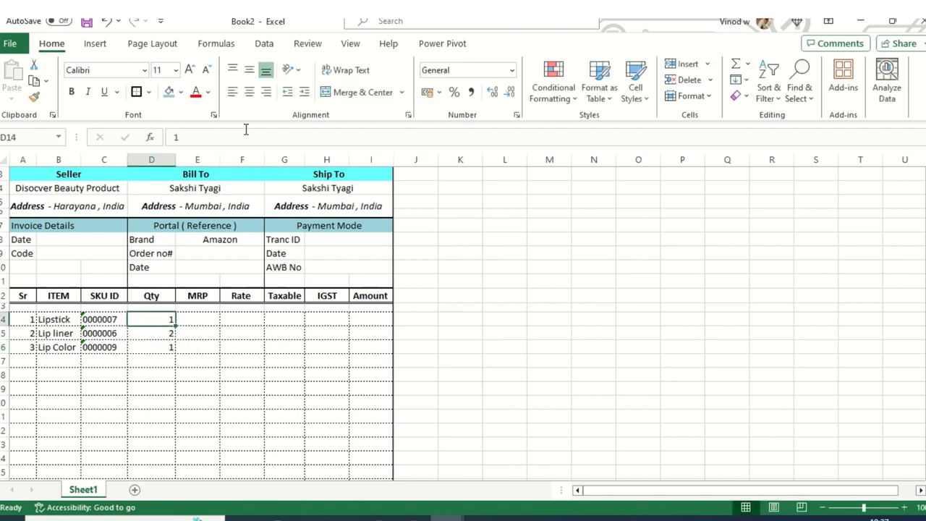
key(shift+Down)
key(shift+Down)
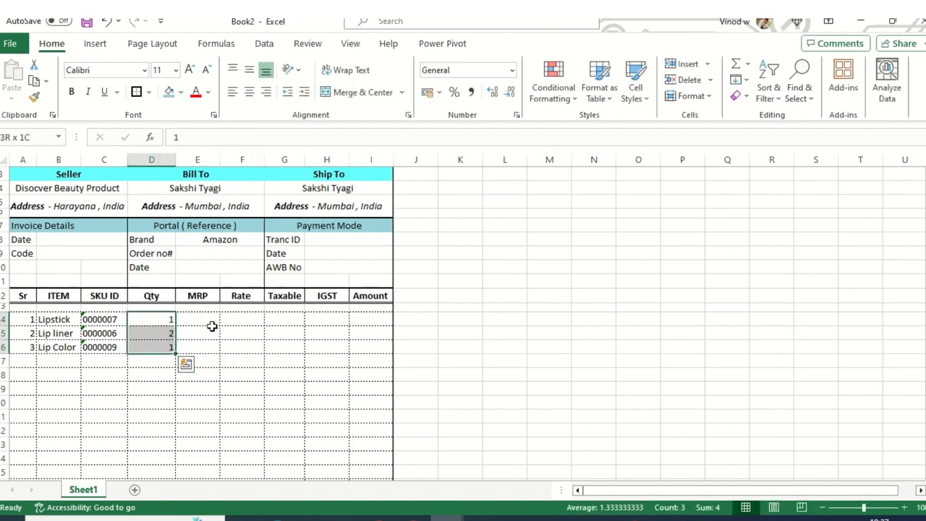
Enter MRPs 800, 270 and 390 in E14:E16 and select the three prices.
click(207, 316)
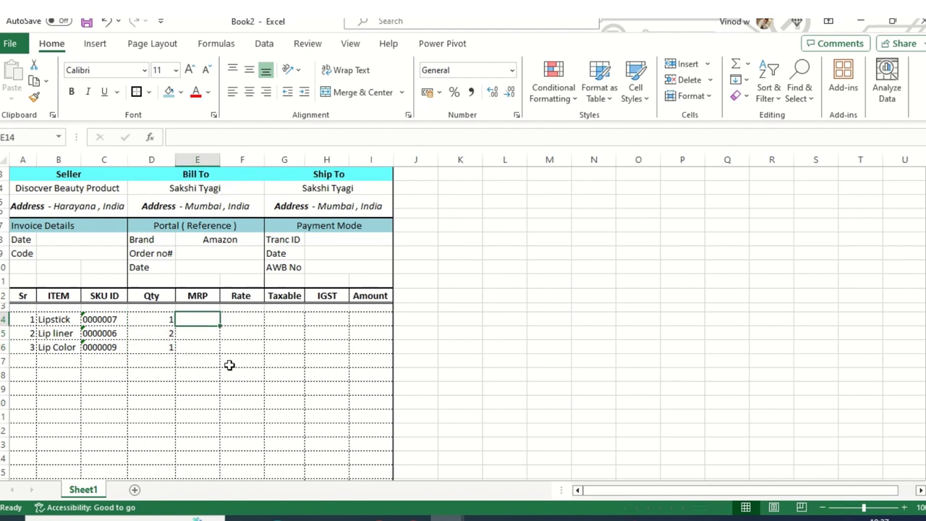
text(800)
key(Return)
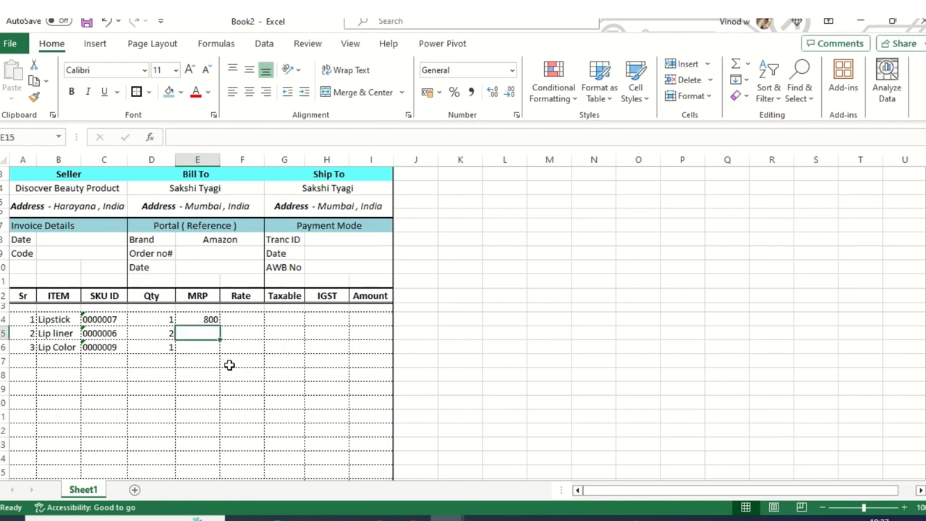
text(270)
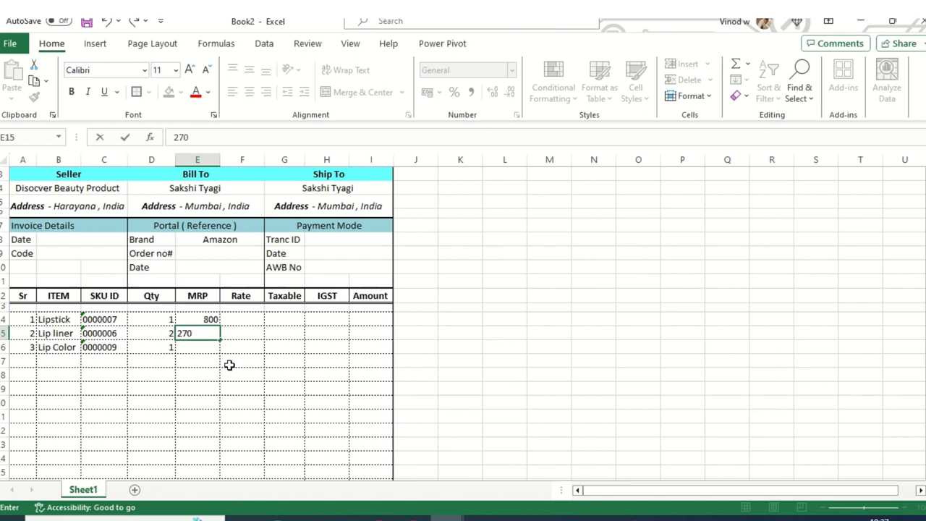
key(Return)
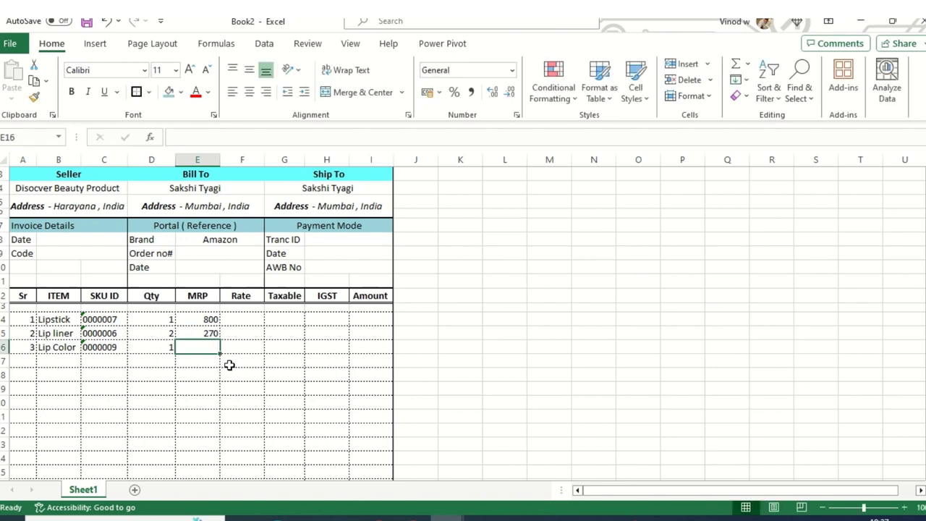
text(390)
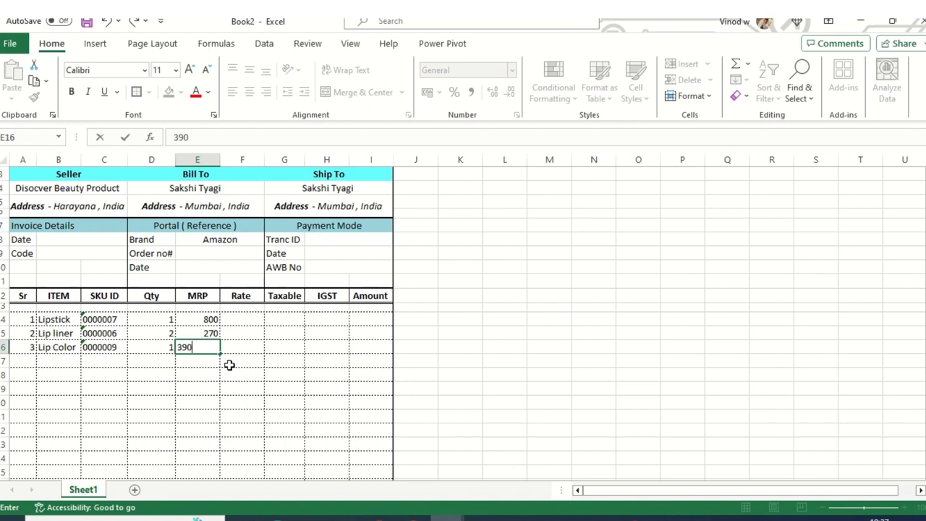
key(Return)
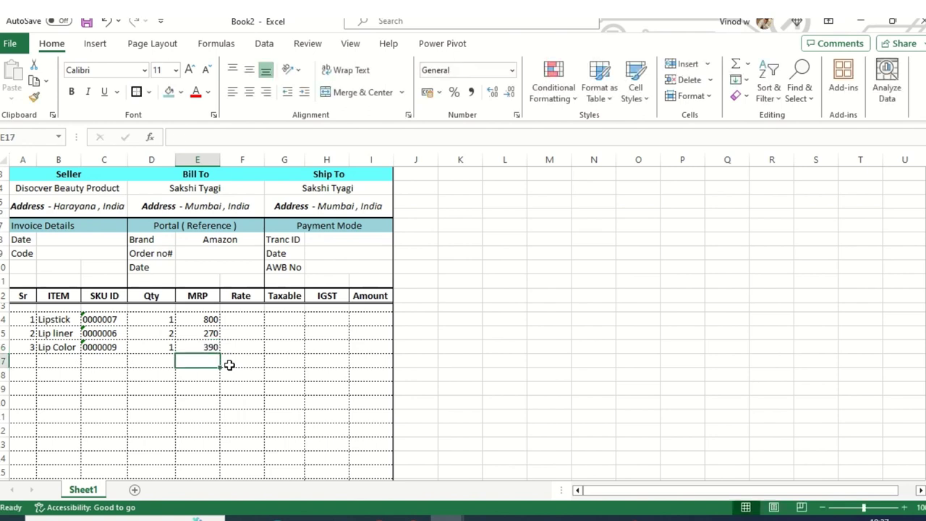
key(Up)
key(Up)
key(Up)
key(shift+Down)
key(shift+Down)
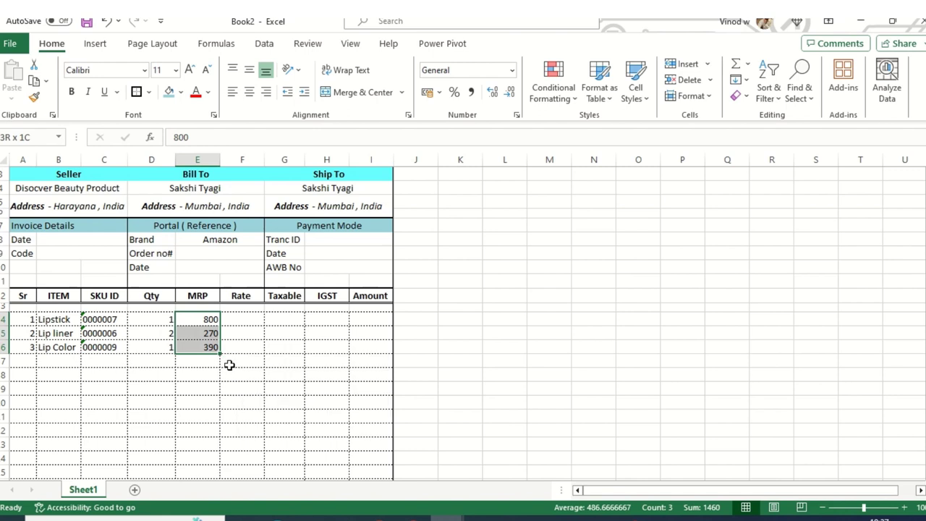
key(shift+Down)
key(shift+Down)
key(shift+Down)
key(shift+Down)
key(shift+Down)
key(shift+Down)
key(shift+Down)
key(shift+Down)
key(shift+Down)
key(shift+Down)
key(shift+Down)
key(shift+Down)
key(shift+Down)
key(shift+Down)
key(shift+Down)
key(shift+Down)
key(shift+Down)
key(shift+Down)
key(shift+Down)
key(shift+Down)
key(shift+Down)
key(shift+Down)
key(shift+Down)
key(shift+Down)
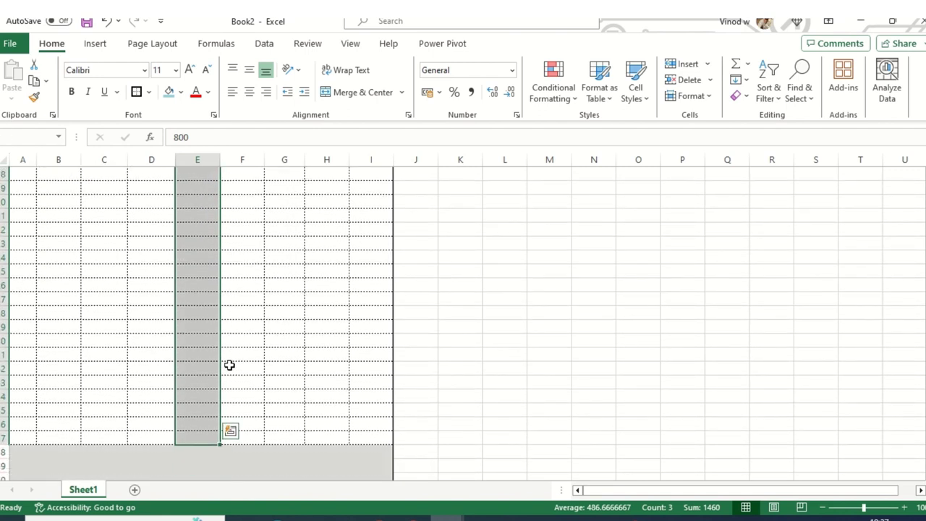
Apply ₹ English (India) accounting format to the MRP prices in E14:E16.
click(439, 93)
click(475, 111)
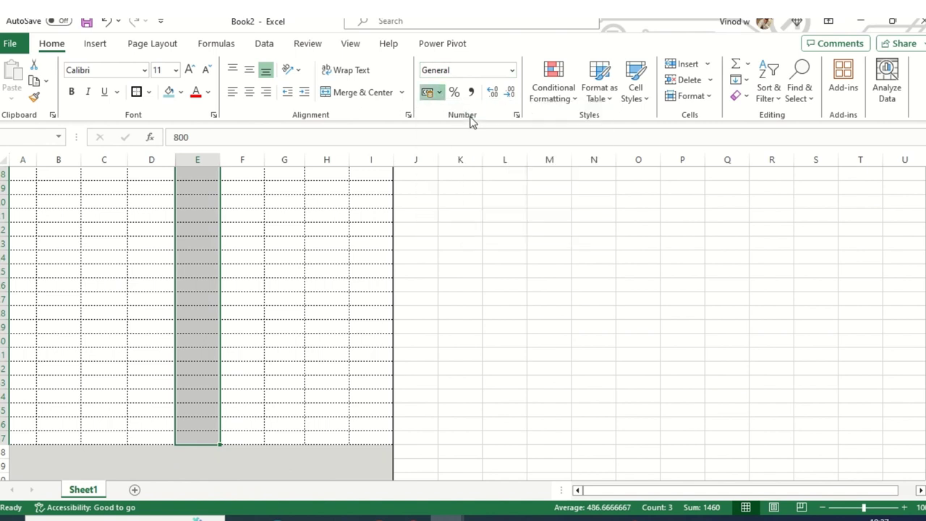
scroll(230, 368, up, 8)
click(238, 347)
click(246, 323)
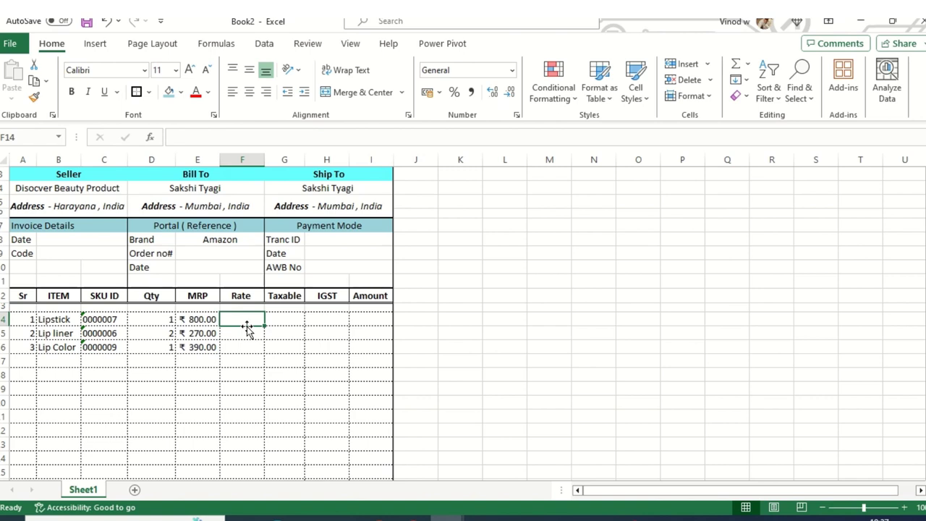
Open the full accounting format settings for F14, then cancel without changes.
click(439, 91)
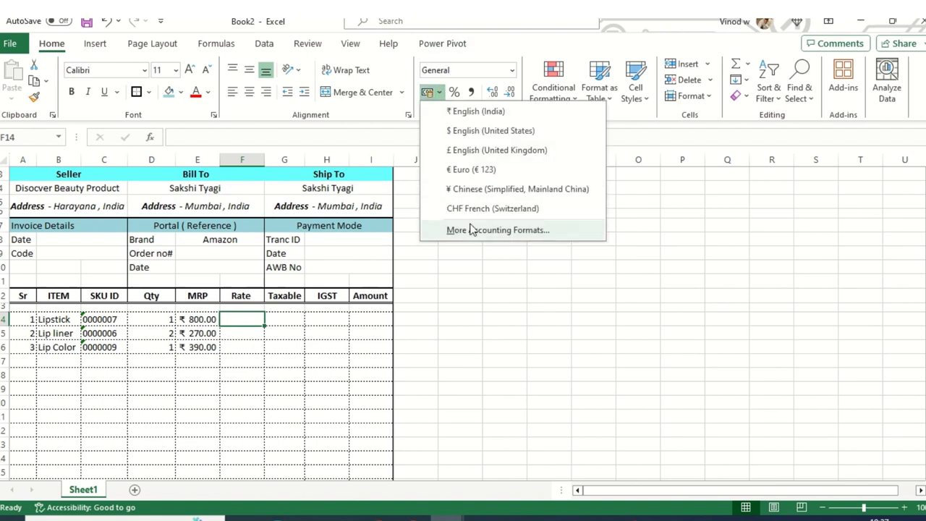
key(ctrl+1)
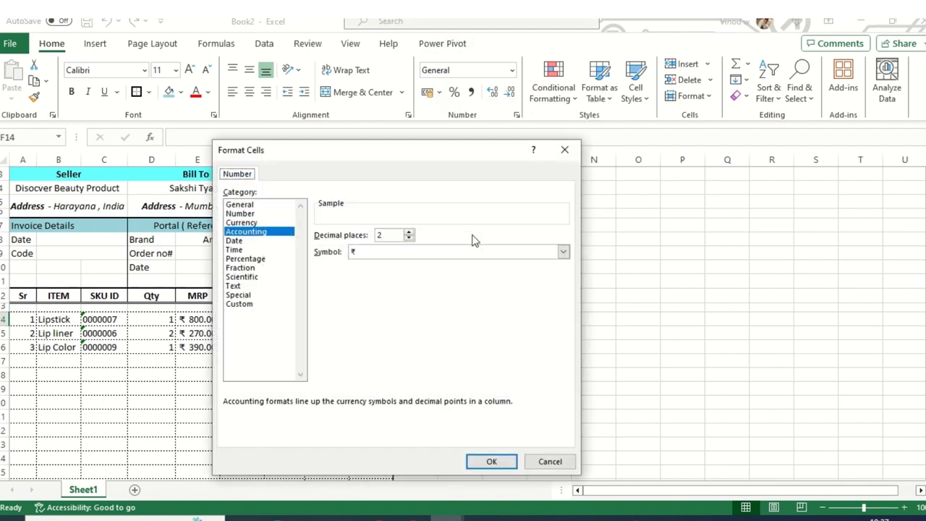
click(429, 254)
scroll(383, 388, down, 10)
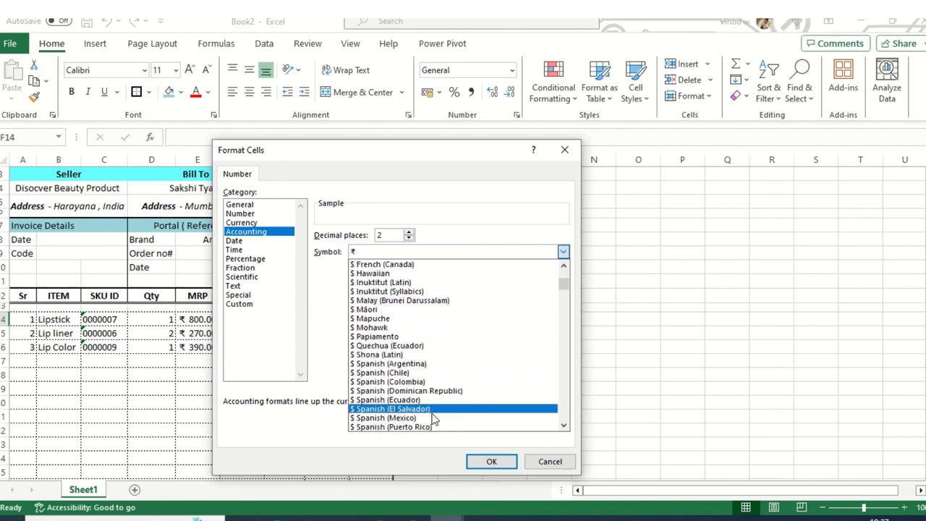
click(549, 460)
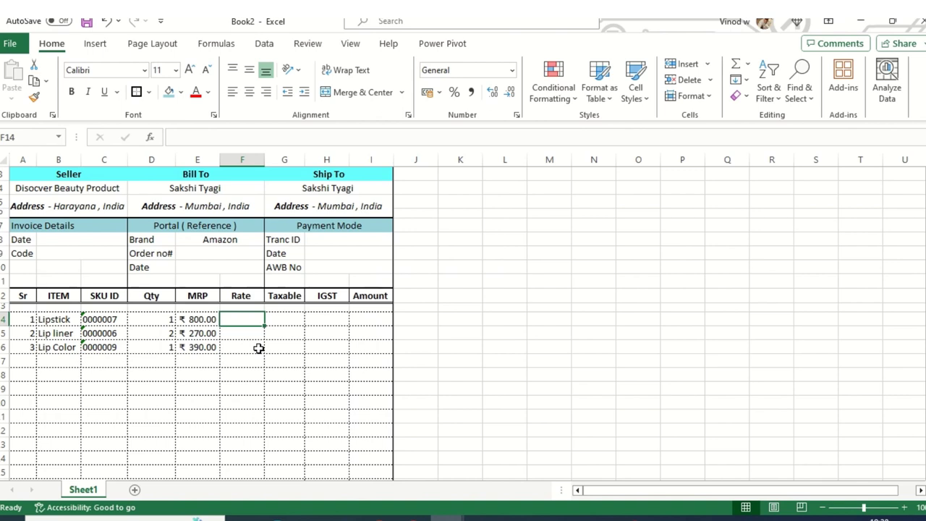
Enter rates 410.23, 158.98 and 200.7 in F14:F16 and select them.
text(419)
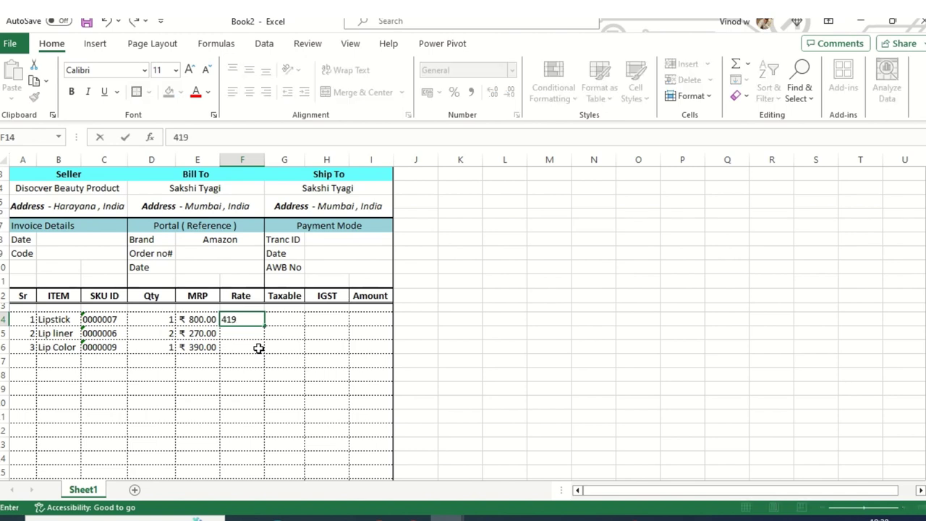
key(BackSpace)
text(0.23)
key(Return)
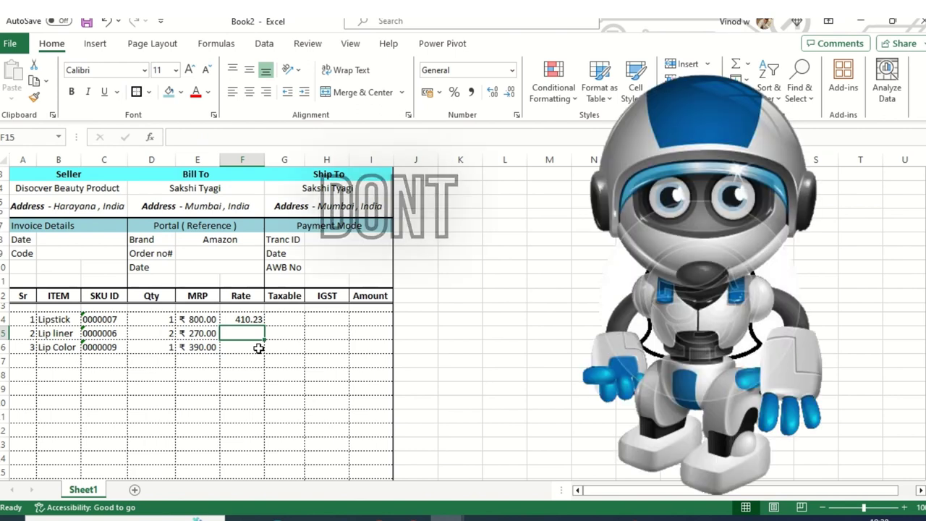
text(158)
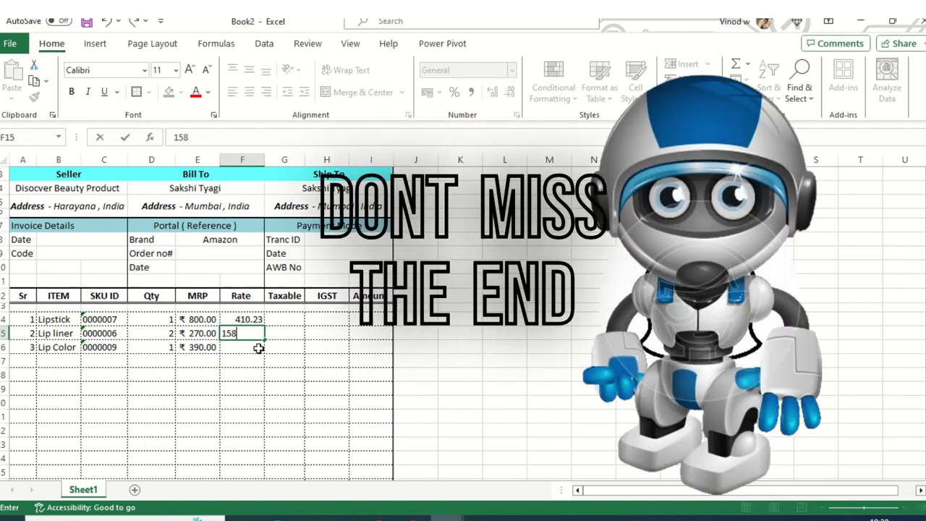
text(.98)
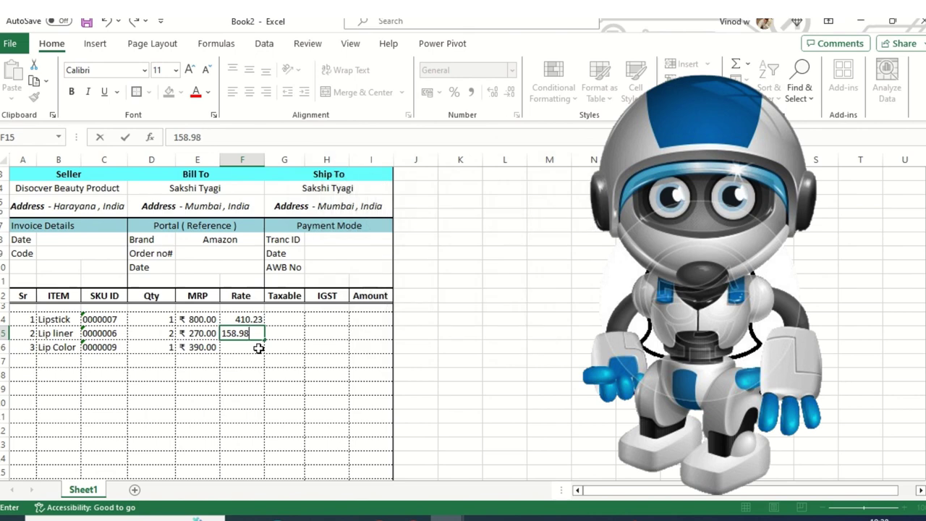
key(Return)
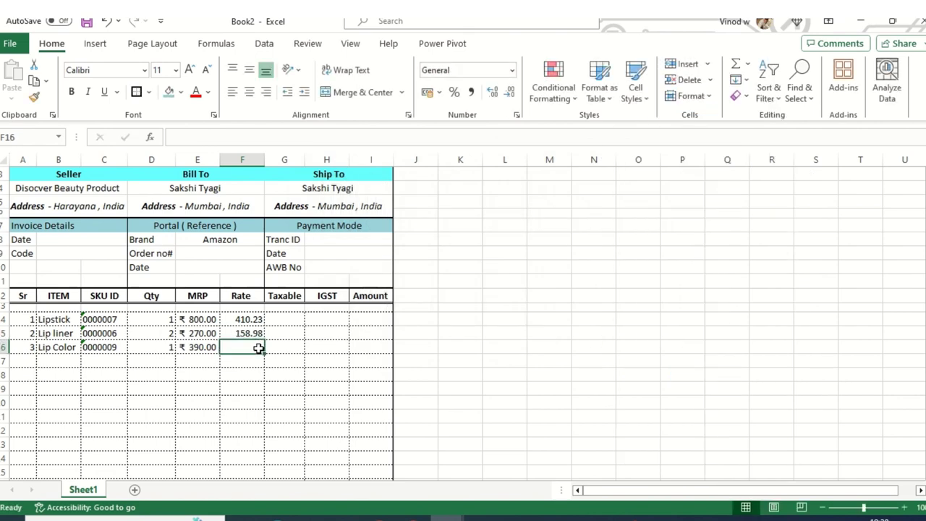
text(200.7)
key(Return)
key(Up)
key(Up)
key(Up)
key(shift+Down)
key(shift+Down)
key(shift+Down)
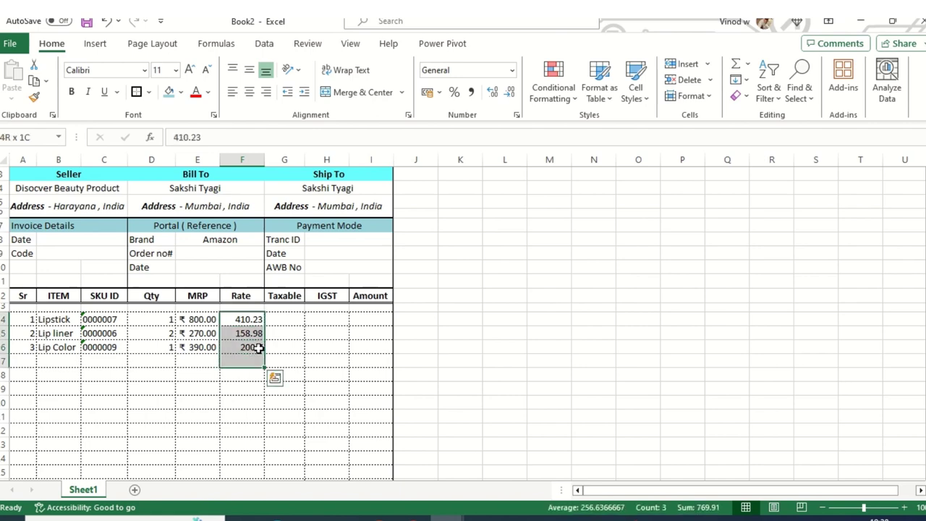
Check the three entered Rate values in the column.
scroll(259, 348, down, 7)
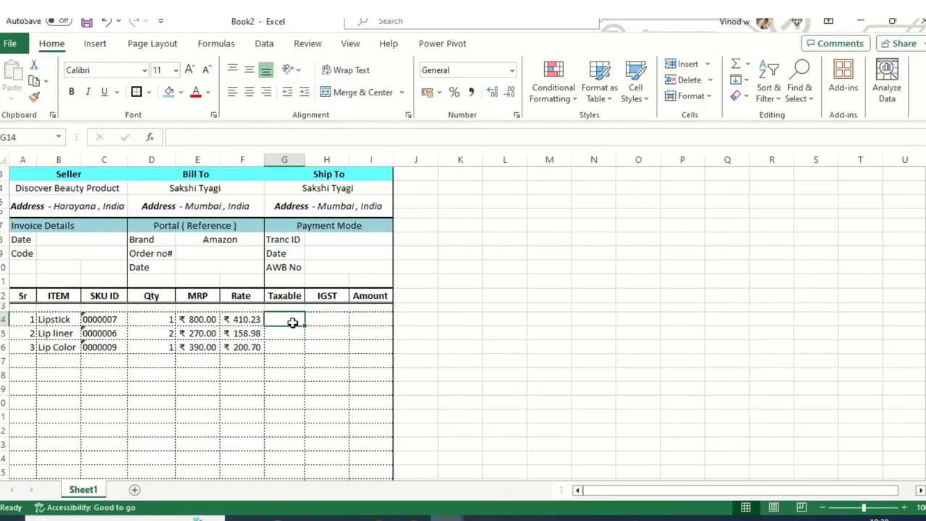
key(Left)
key(Down)
key(Down)
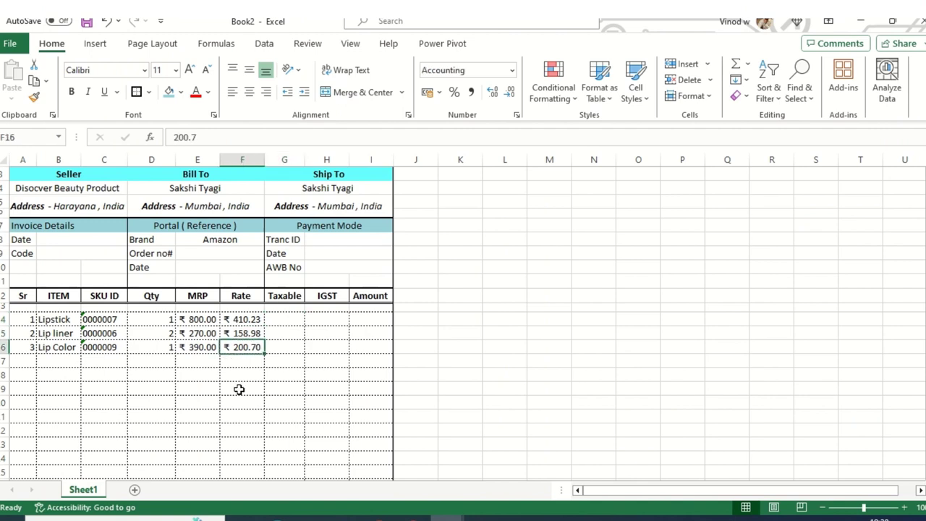
key(Down)
key(Up)
key(Up)
key(Up)
key(Up)
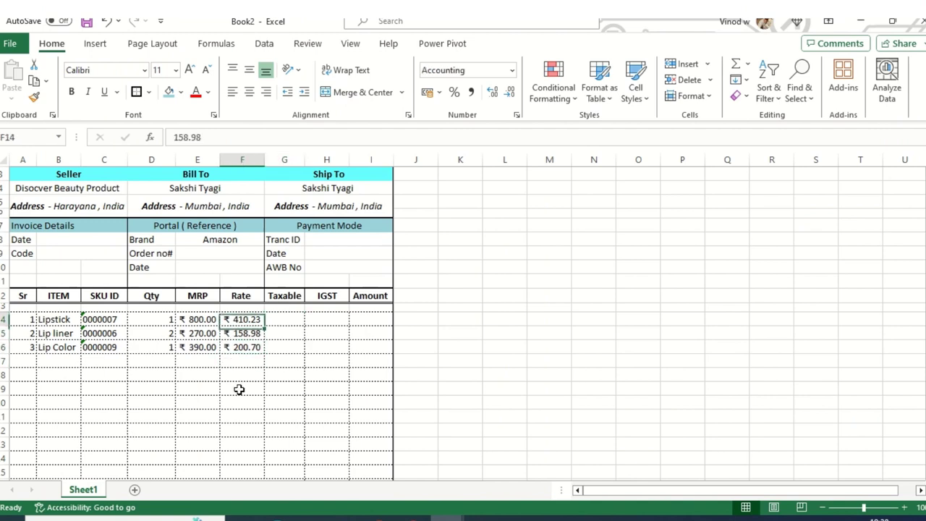
key(Down)
key(Down)
key(Down)
key(Down)
key(Down)
key(Up)
key(Right)
key(Up)
key(Up)
key(Up)
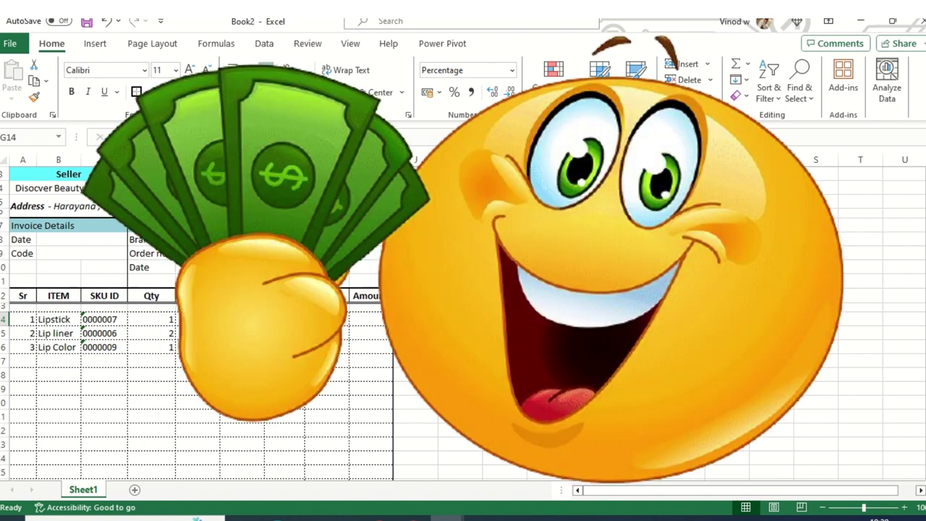
Set G14 to =F14 and fill the formula down through G16.
text(=)
key(Left)
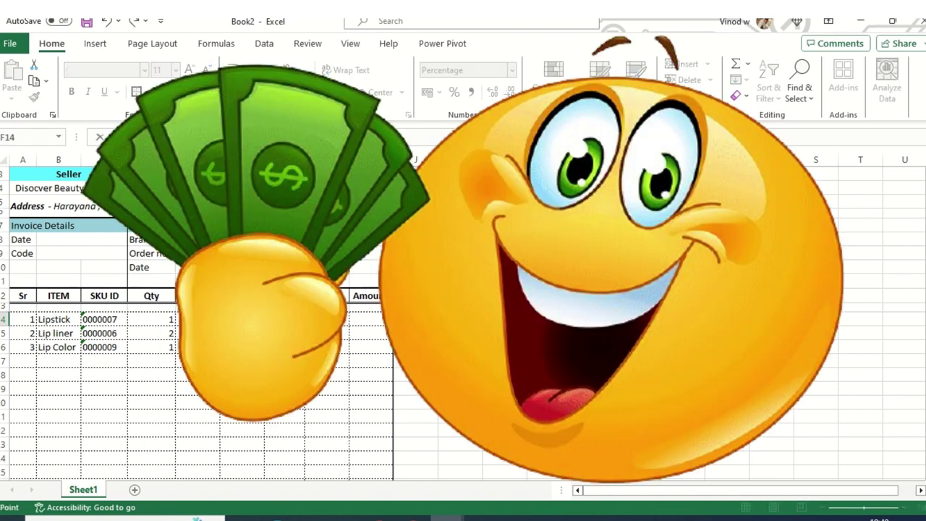
key(Return)
key(Up)
key(shift+Down)
key(shift+Down)
key(ctrl+d)
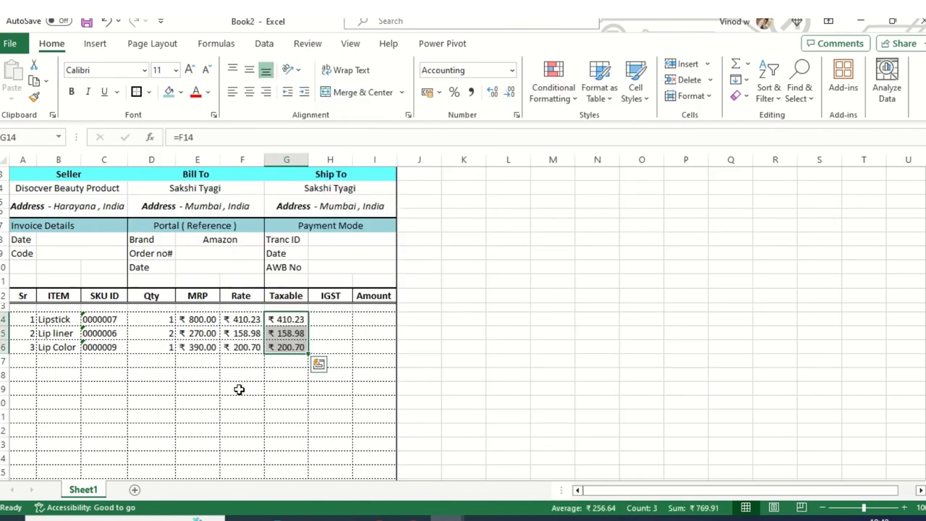
key(Right)
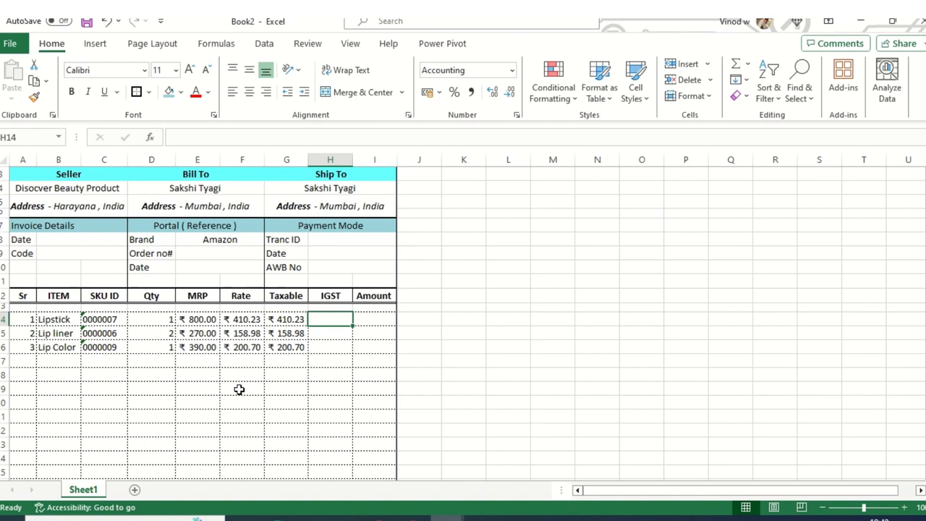
Enter =G14*18% in H14 and fill it down to H16.
text(=)
key(Left)
text(*)
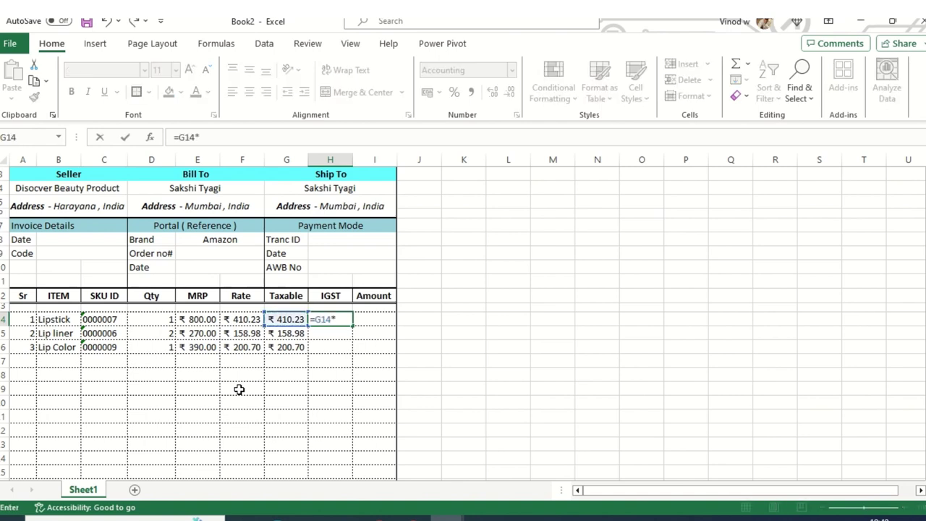
text(18%)
key(Return)
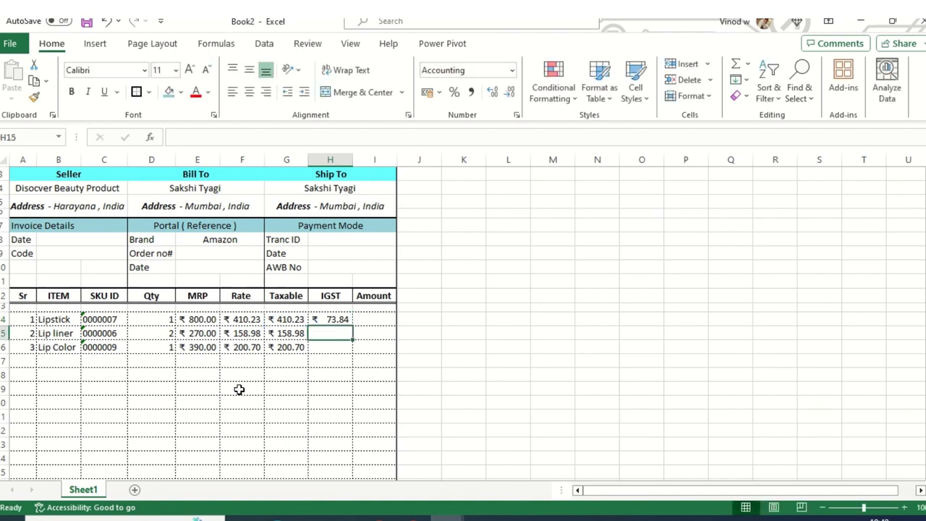
key(Up)
key(shift+Down)
key(shift+Down)
key(ctrl+d)
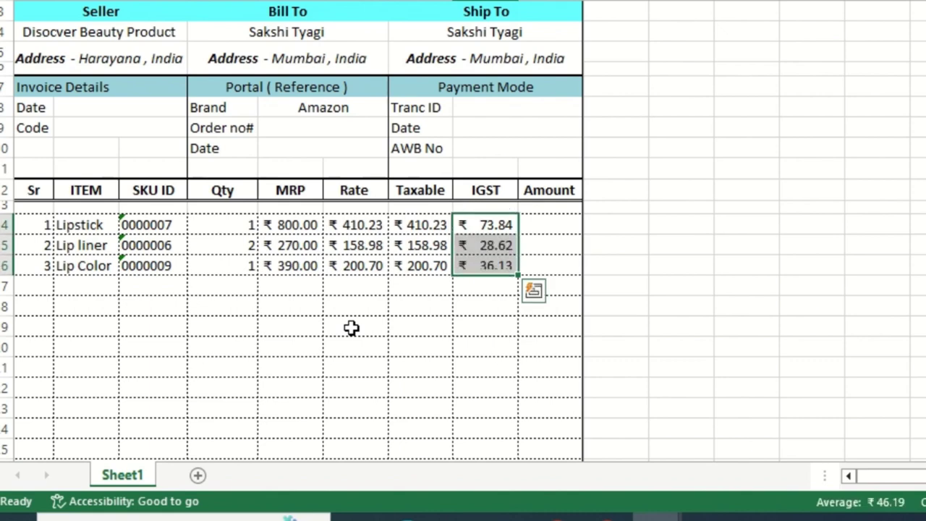
Extend the IGST formula down the column to row 37.
key(ctrl+Down)
key(shift+Down)
key(shift+Down)
key(shift+Down)
key(shift+Down)
key(shift+Down)
key(shift+Down)
key(shift+Down)
key(shift+Down)
key(shift+Down)
key(shift+Down)
key(shift+Down)
key(shift+Down)
key(shift+Down)
key(shift+Down)
key(shift+Down)
key(shift+Down)
key(shift+Down)
key(shift+Down)
key(shift+Down)
key(shift+Down)
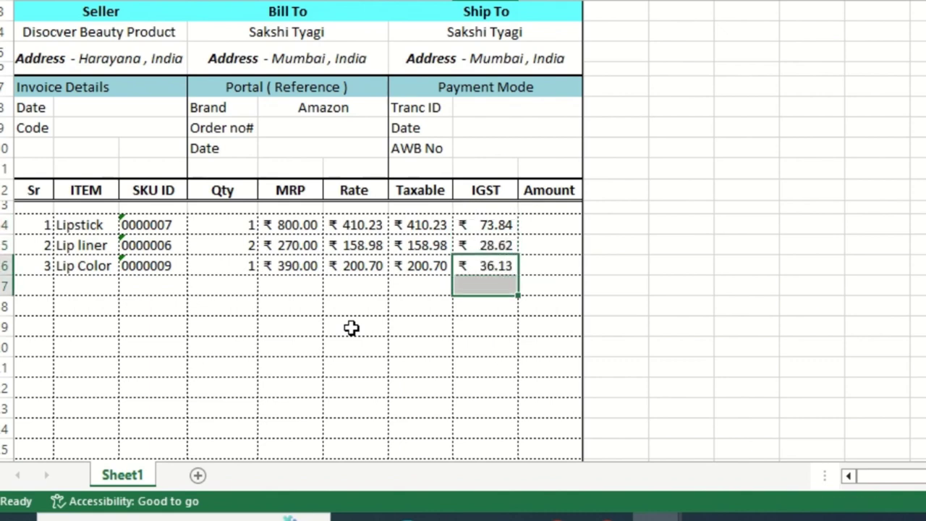
key(shift+Down)
key(shift+Down)
key(shift+Down)
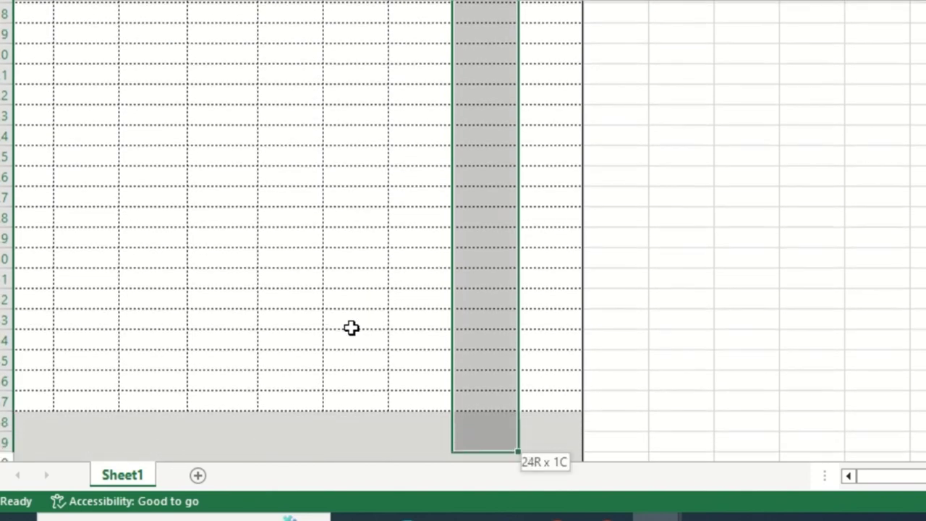
key(shift+Up)
key(shift+Up)
key(shift+Up)
key(shift+Down)
key(ctrl+d)
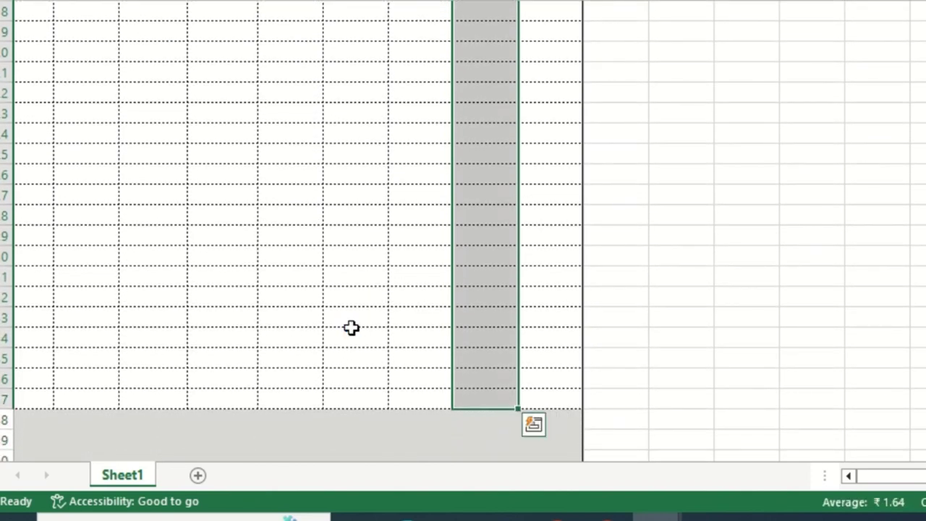
Delete the dash values from the empty IGST cells below the items.
key(Up)
key(Down)
key(Down)
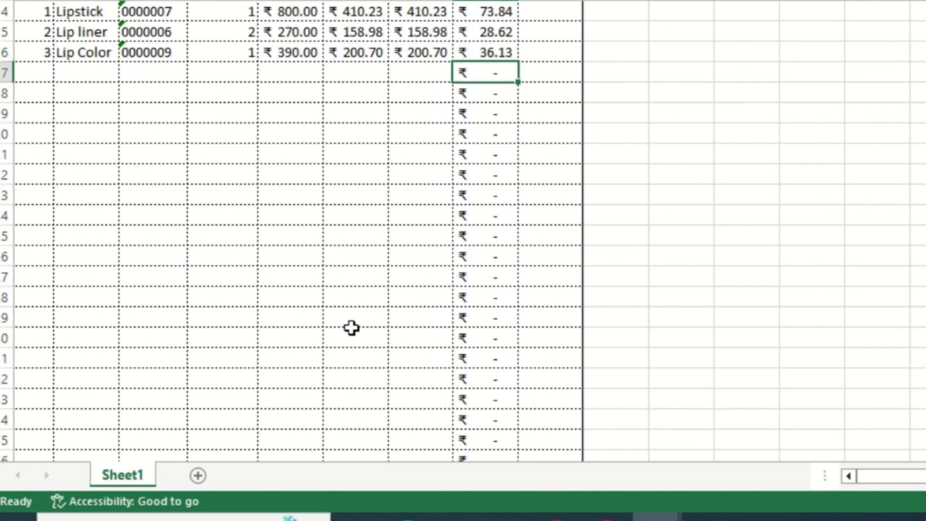
key(Left)
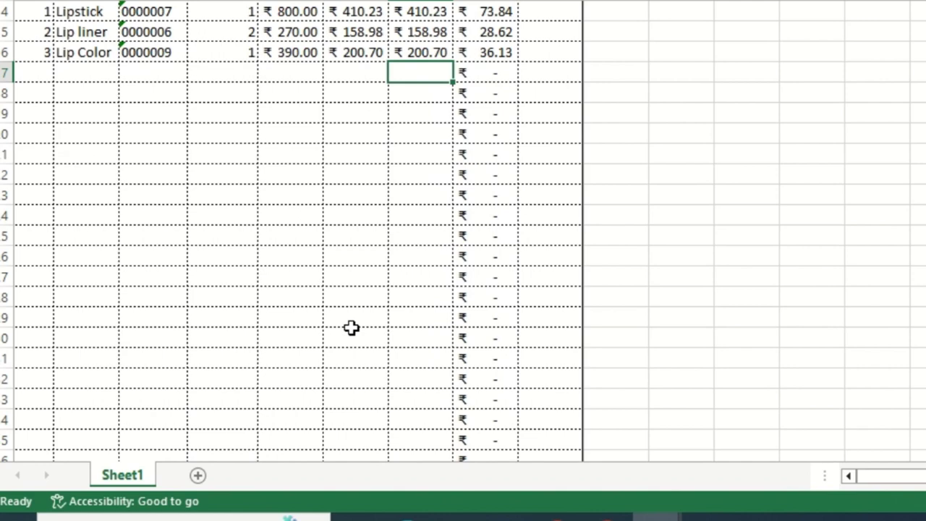
key(Right)
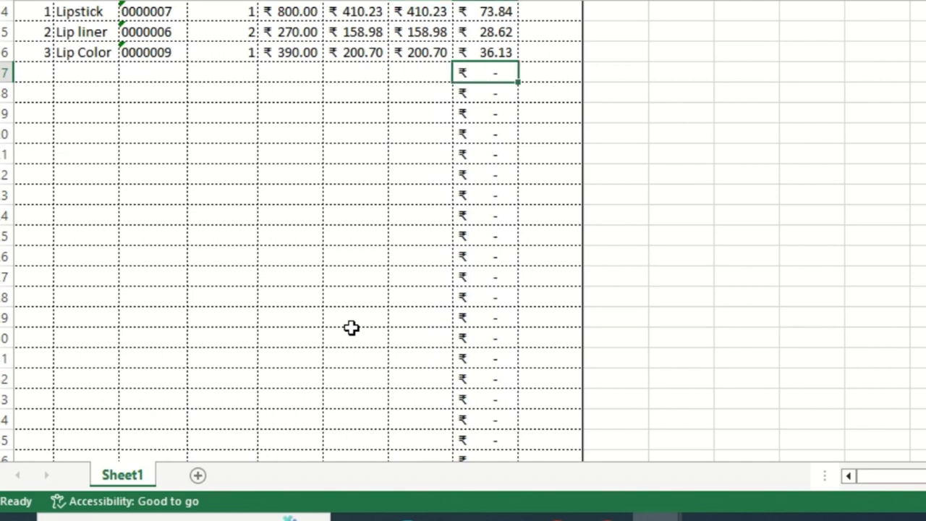
key(ctrl+shift+Down)
key(Delete)
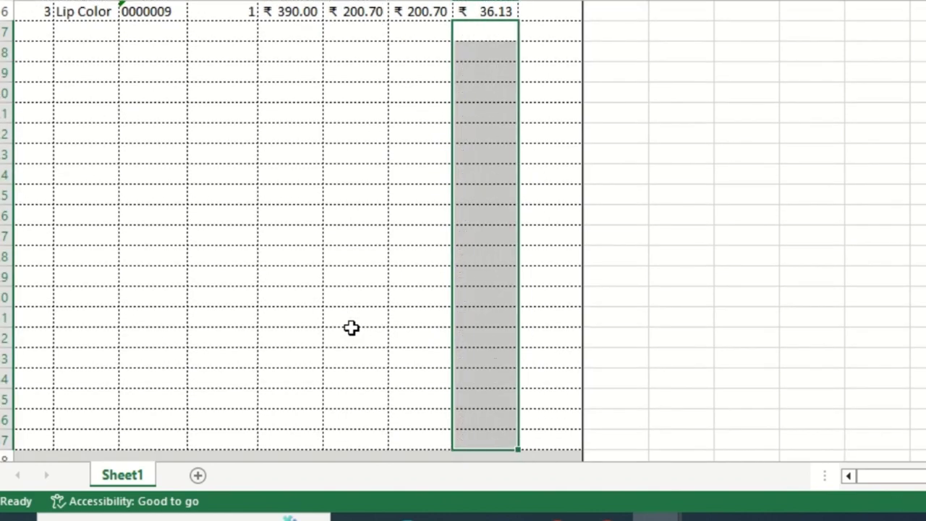
key(Up)
key(Up)
key(Up)
key(Up)
key(Up)
key(Up)
key(Up)
key(Up)
key(Up)
key(Down)
key(Down)
key(Down)
key(Down)
key(Down)
key(Right)
key(Down)
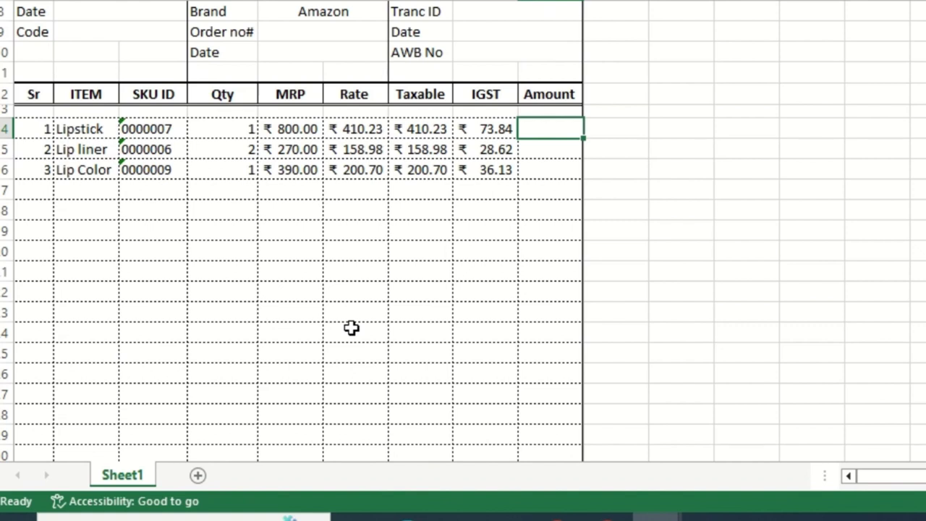
Enter =G14+H14 in I14 and fill it down through I16.
text(=)
key(Left)
key(Left)
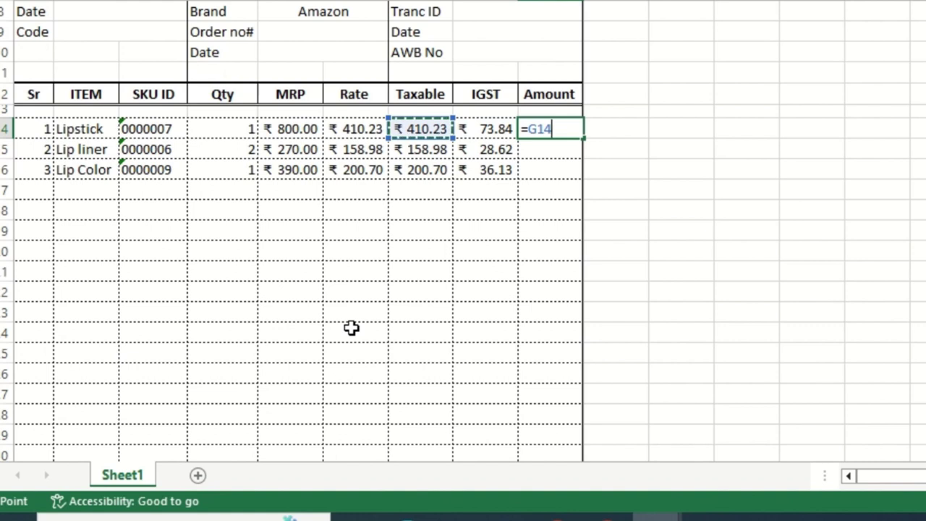
text(+)
key(Left)
key(Return)
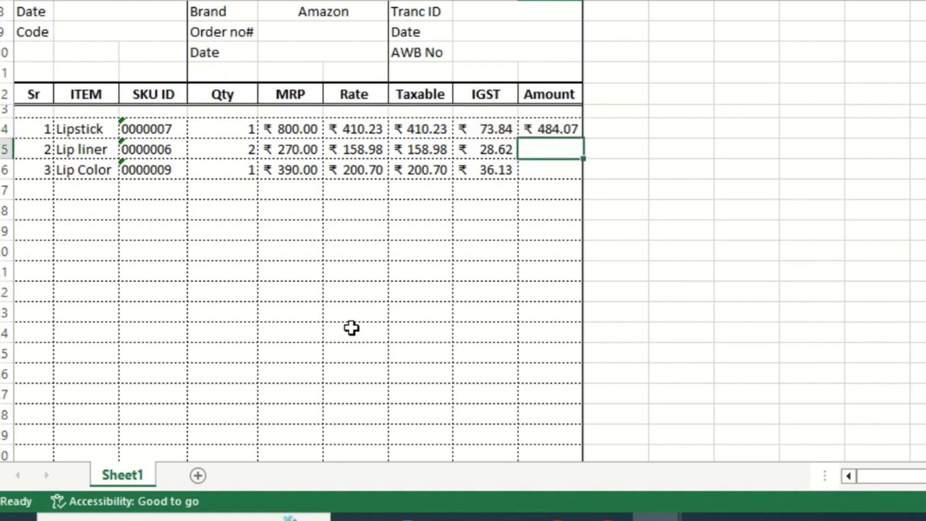
key(Up)
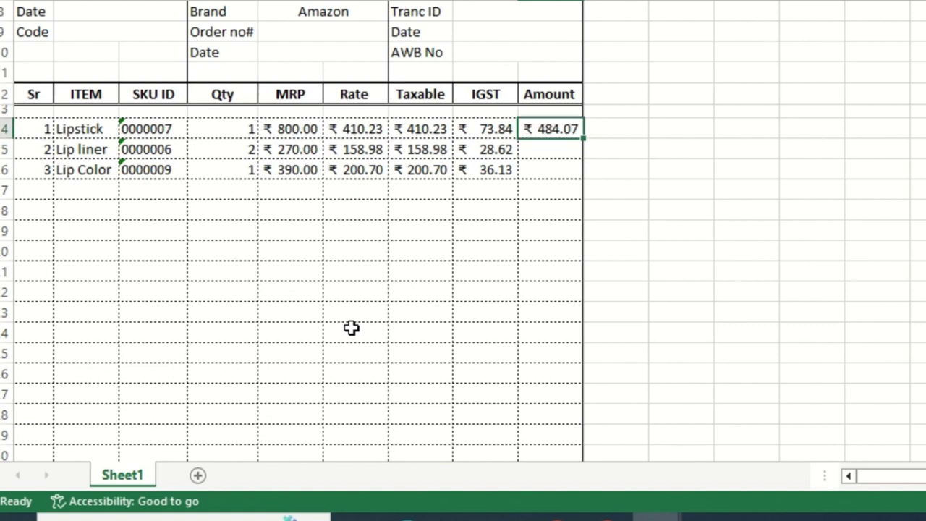
key(shift+Down)
key(shift+Down)
key(ctrl+d)
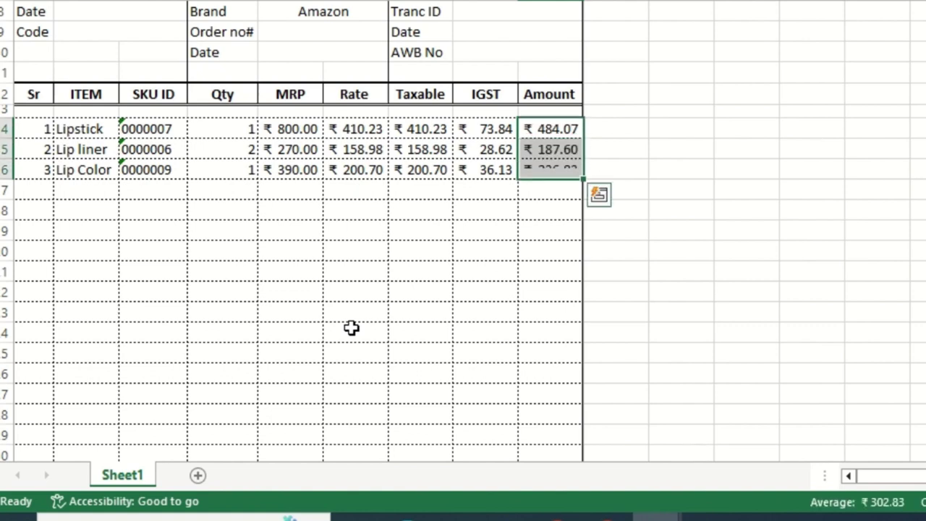
key(Down)
key(Down)
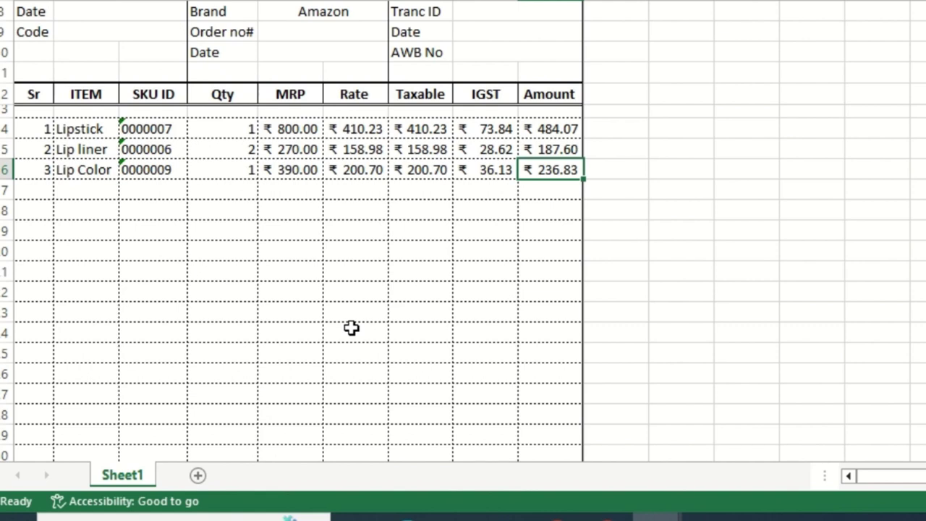
Select the Amount column to the table's last row and open Fill Color choices.
key(Up)
key(Up)
key(Up)
key(Up)
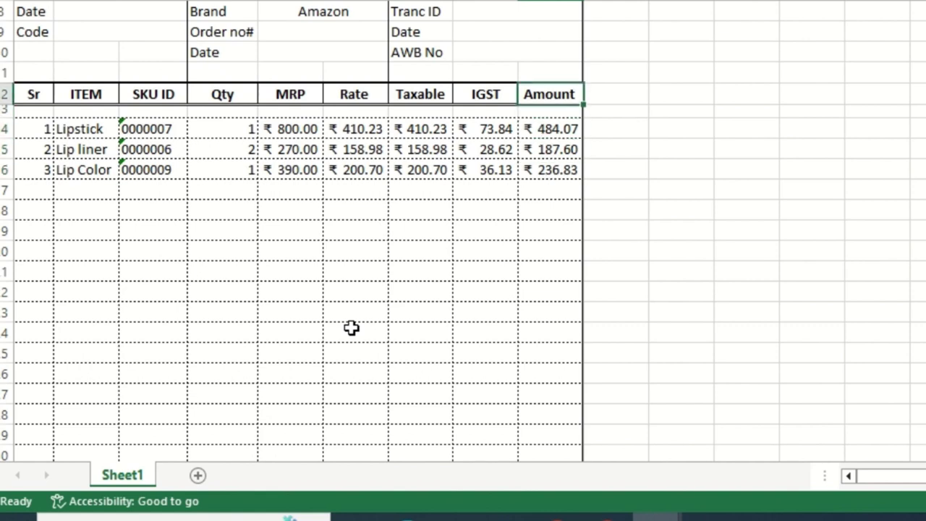
key(shift+Down)
key(shift+Down)
key(shift+Down)
key(shift+Down)
key(shift+Down)
key(shift+Down)
key(shift+Down)
key(shift+Down)
key(shift+Down)
key(shift+Down)
key(shift+Down)
key(shift+Down)
key(shift+Down)
key(shift+Down)
key(shift+Down)
key(shift+Down)
key(shift+Down)
key(shift+Down)
key(shift+Down)
key(shift+Down)
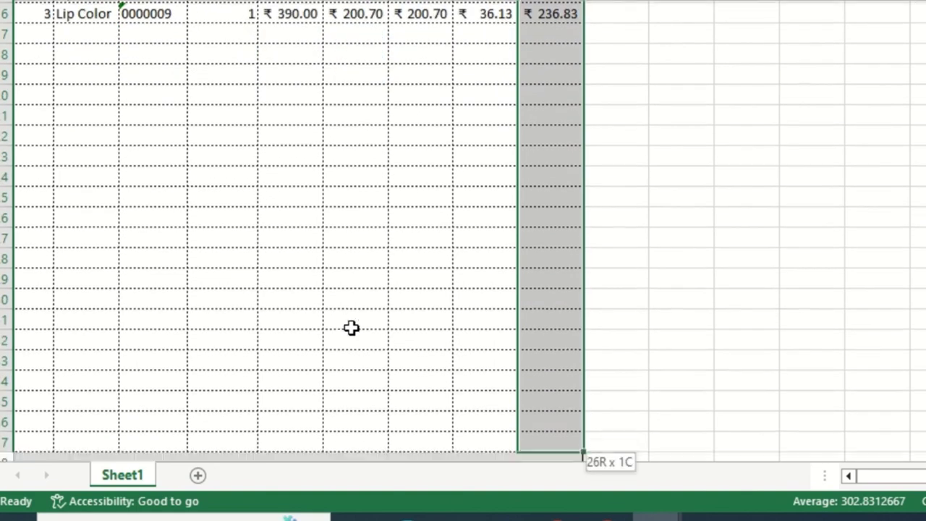
key(shift+Up)
key(shift+Up)
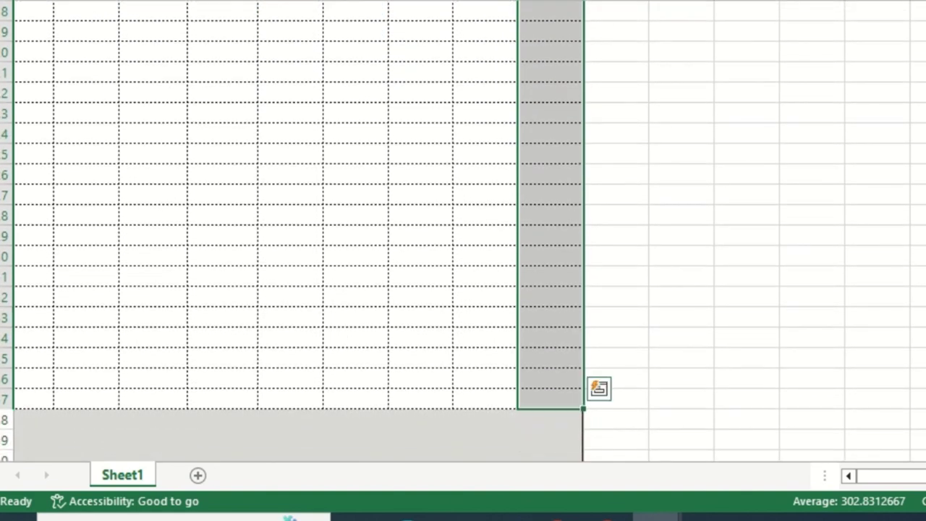
key(alt+h)
key(h)
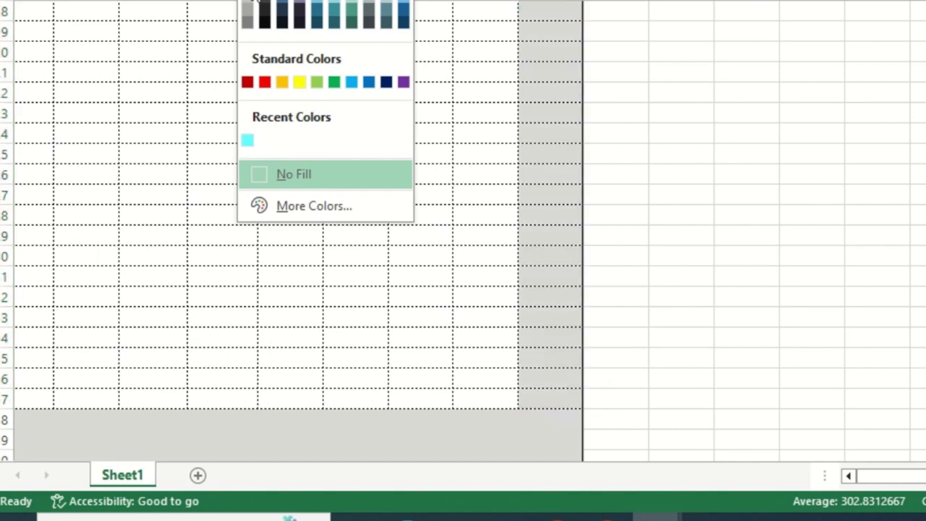
Apply a grey fill to the Amount column.
click(261, 6)
drag(502, 260, 502, 299)
click(499, 304)
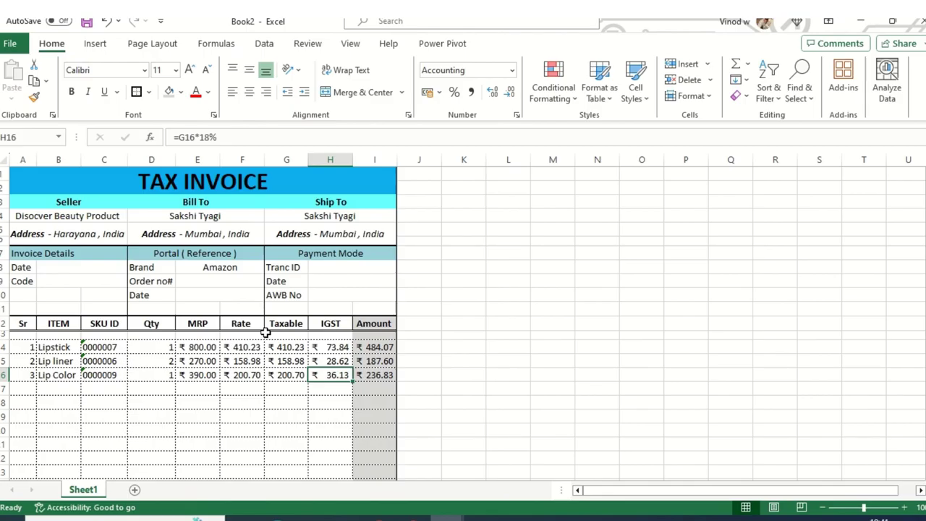
scroll(265, 331, down, 8)
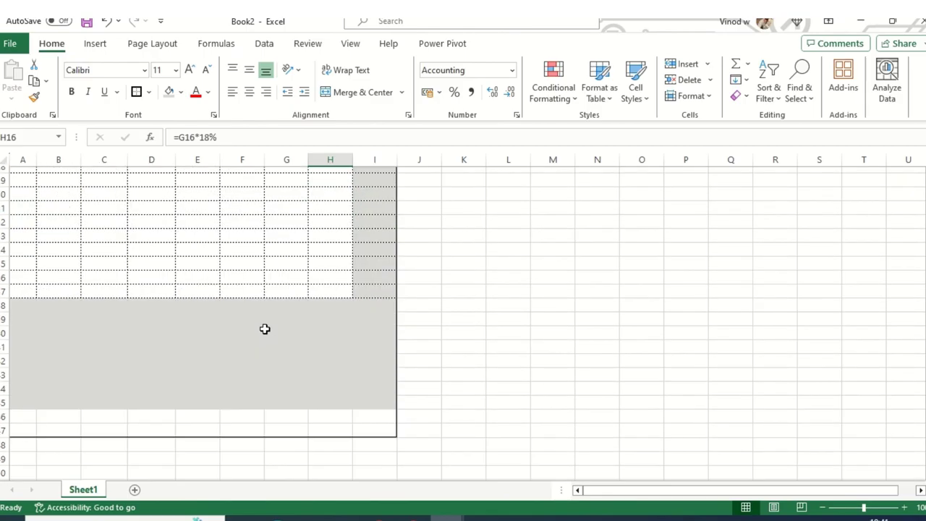
scroll(374, 427, up, 6)
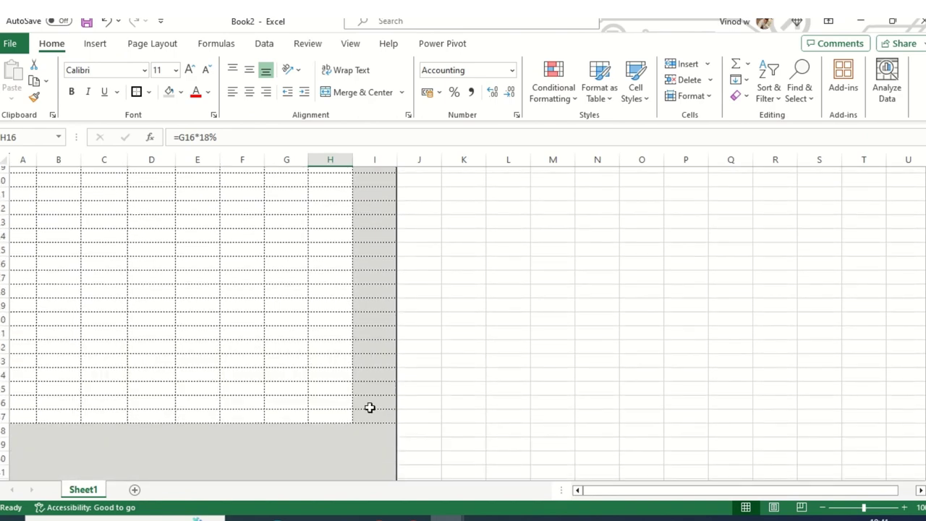
scroll(356, 360, up, 1)
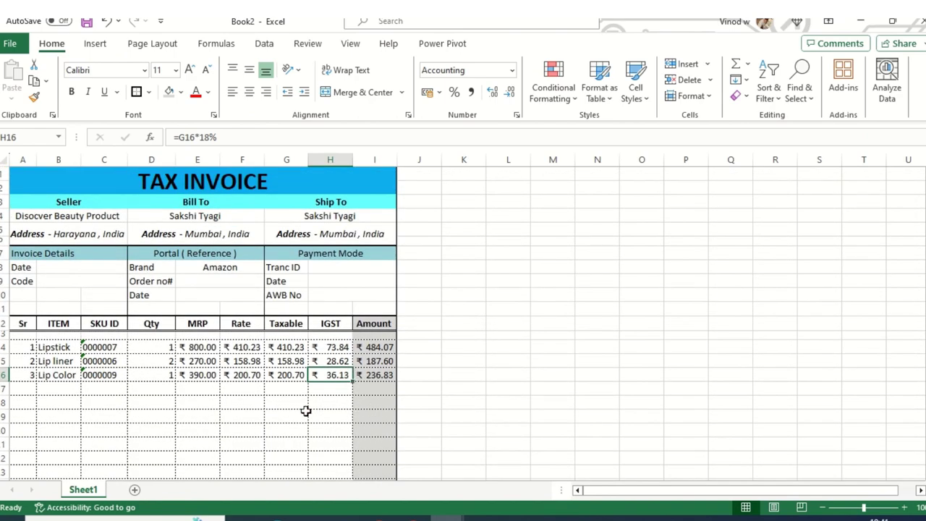
Centre the contents of the item rows across the whole table.
drag(29, 334, 374, 389)
click(249, 92)
click(249, 93)
click(249, 93)
click(248, 92)
click(249, 93)
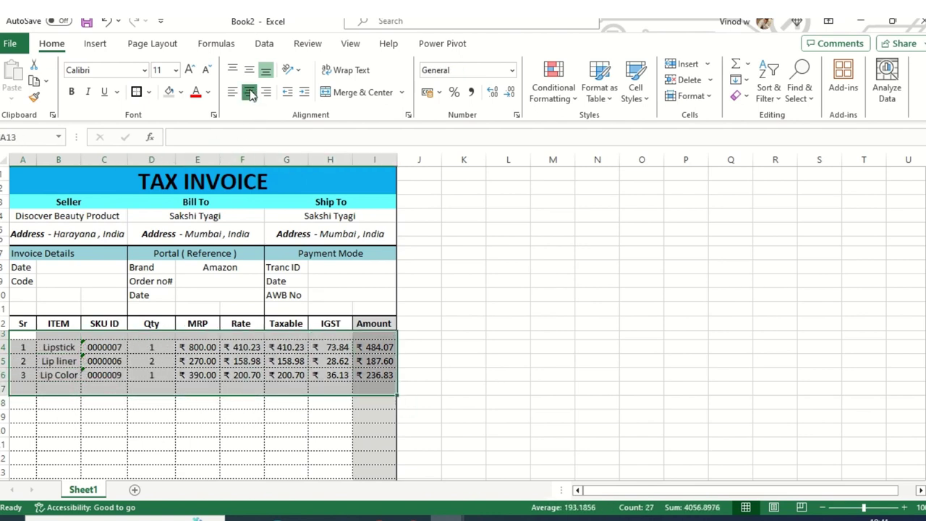
Select the bottom row (row 37) of the invoice table.
click(193, 361)
scroll(187, 388, down, 8)
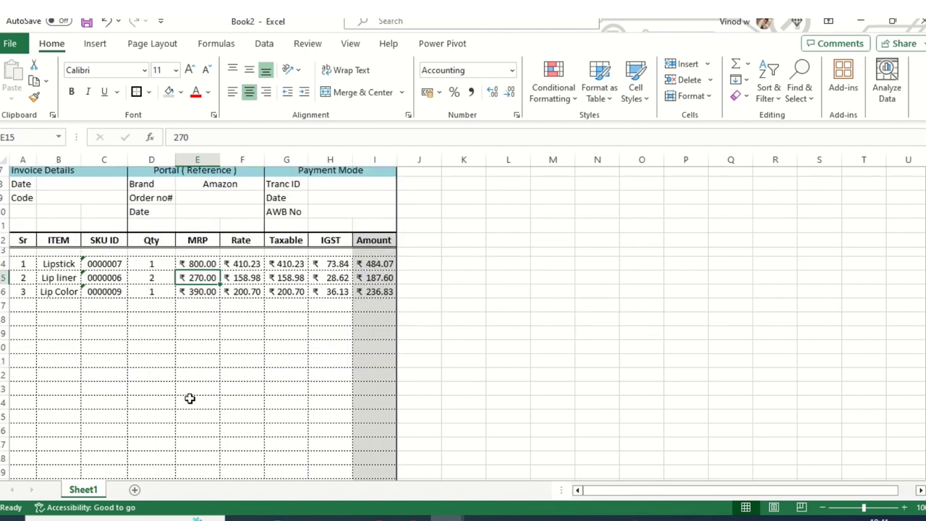
scroll(189, 391, down, 2)
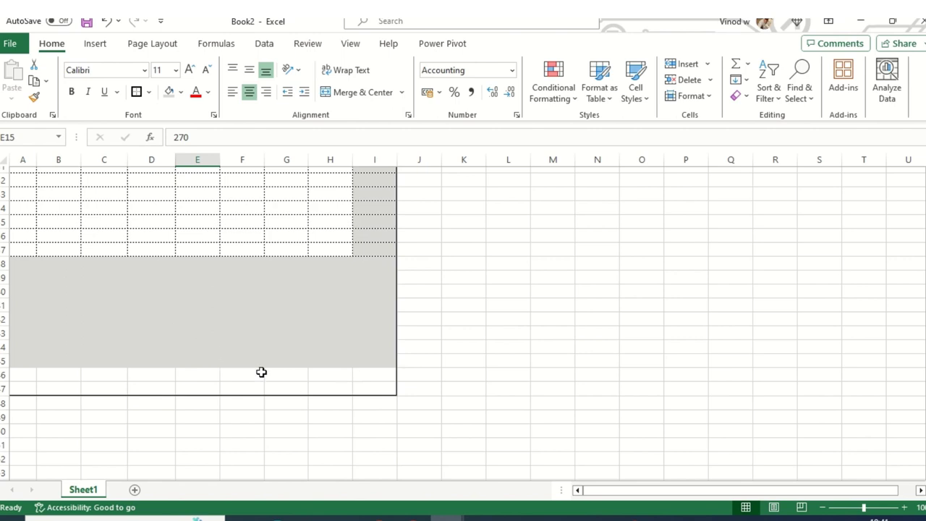
click(243, 237)
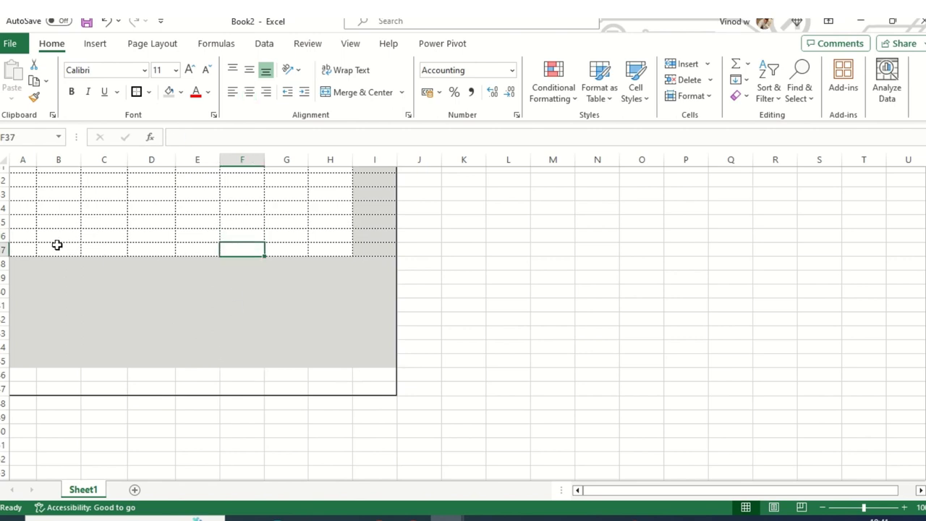
drag(33, 248, 354, 253)
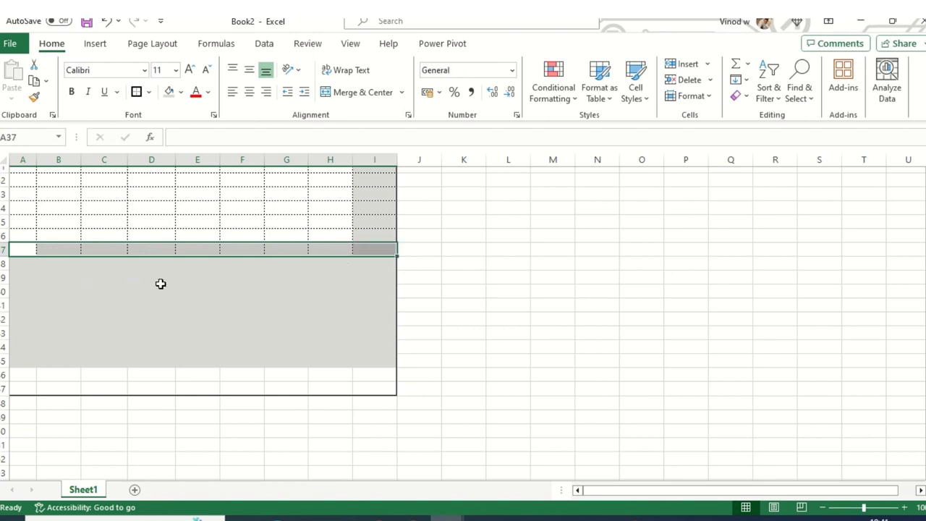
scroll(166, 289, up, 2)
scroll(225, 314, up, 6)
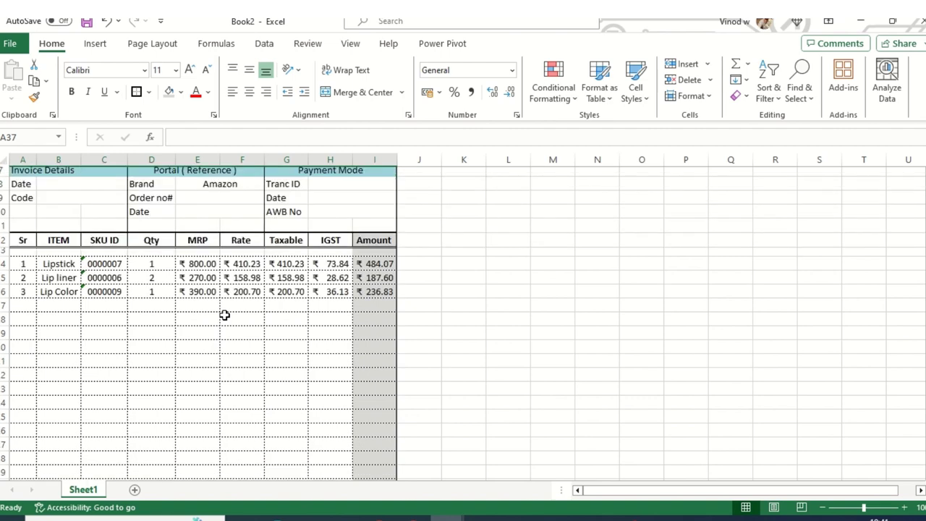
scroll(224, 314, down, 1)
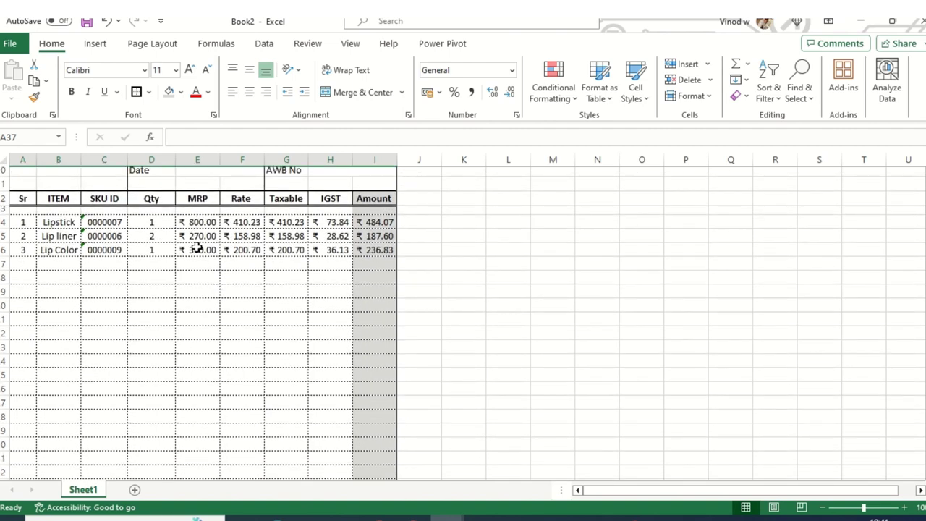
scroll(201, 277, down, 4)
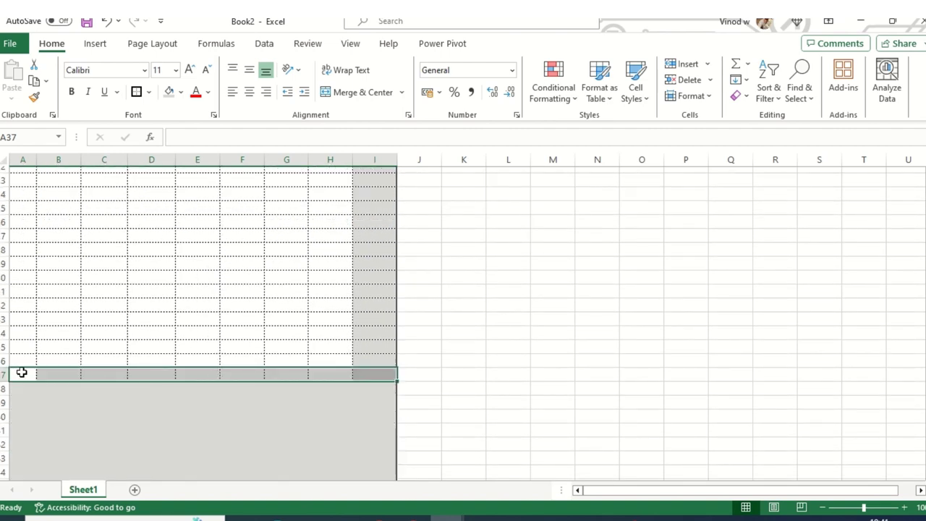
Type the label 'Total' into cell B38.
click(22, 373)
click(62, 375)
click(55, 387)
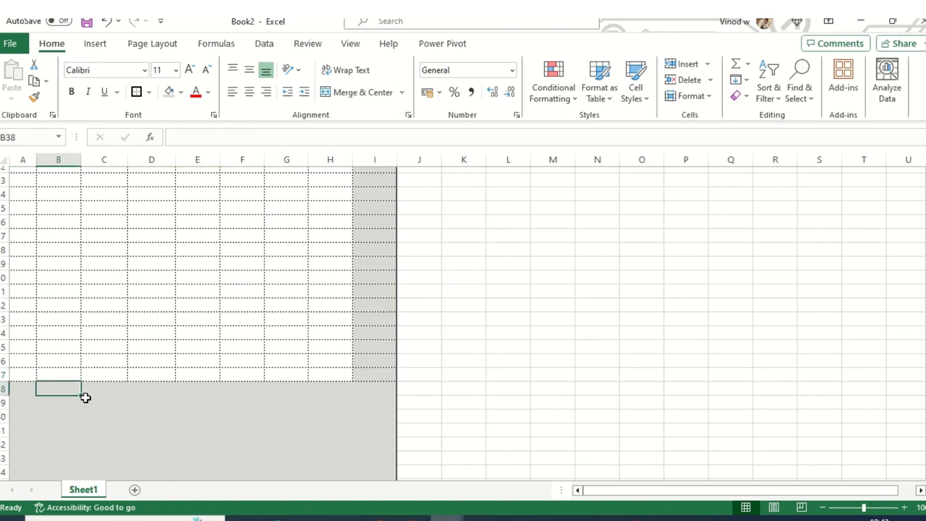
text(Total)
key(Return)
text(00)
key(Escape)
Move along the Total row to cell E38.
key(Right)
key(Right)
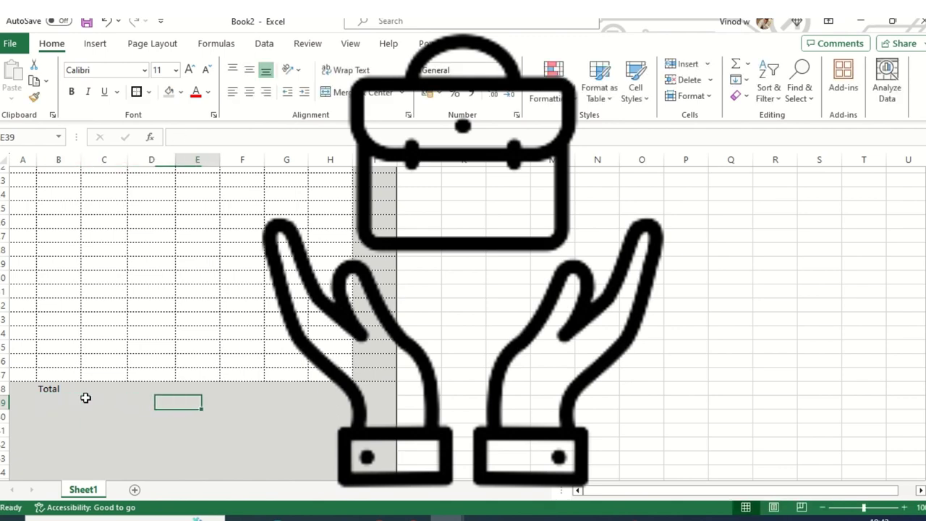
key(Right)
key(Up)
key(Right)
key(Left)
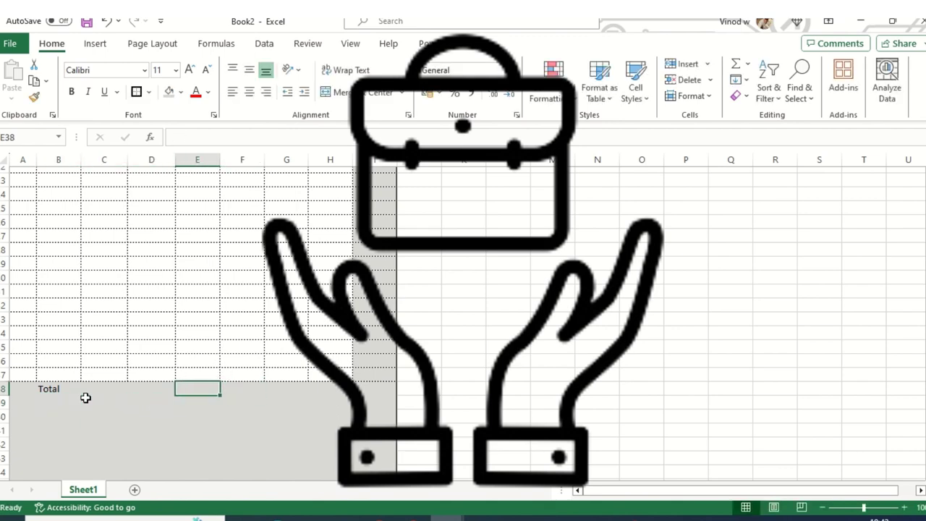
scroll(85, 398, up, 1)
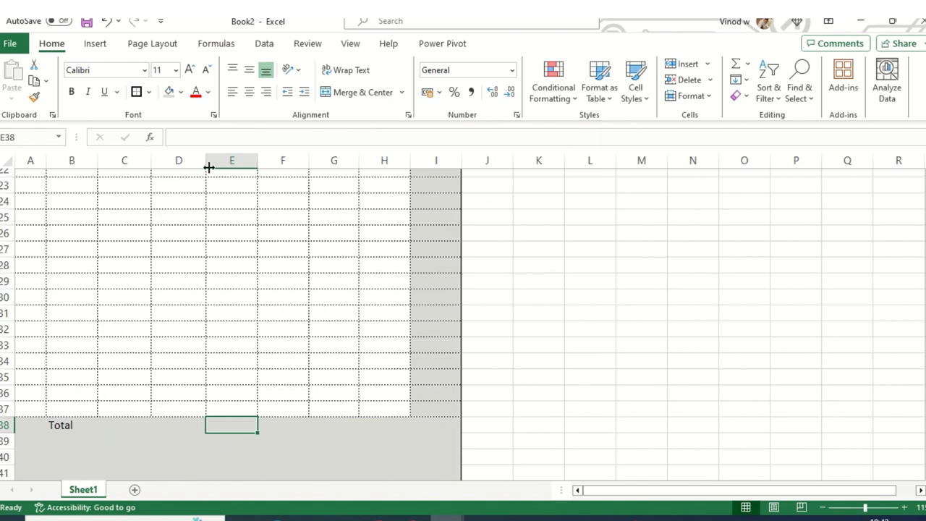
scroll(240, 283, up, 4)
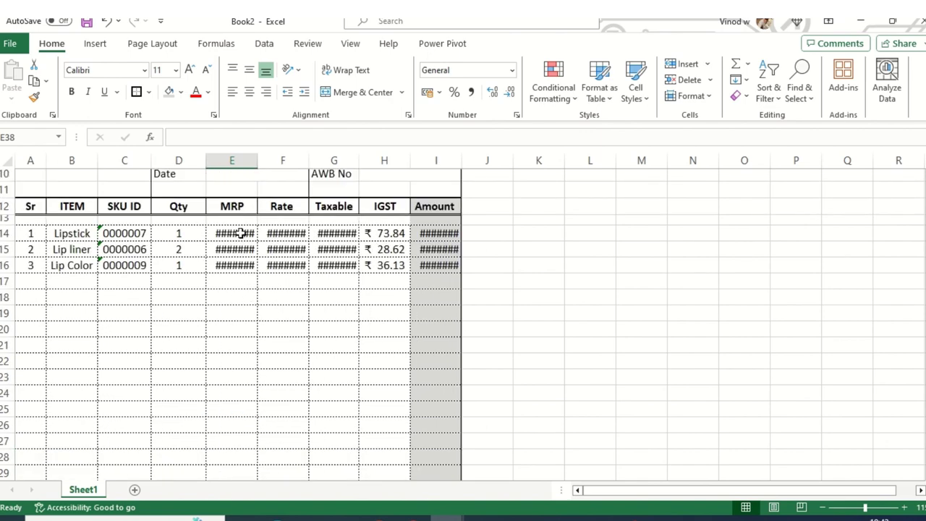
scroll(241, 234, down, 1)
scroll(219, 286, down, 1)
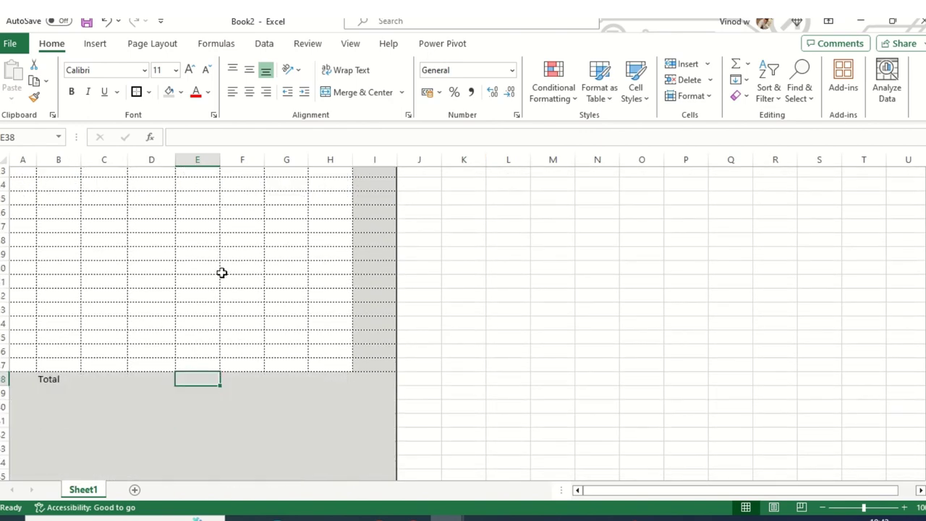
scroll(179, 309, up, 2)
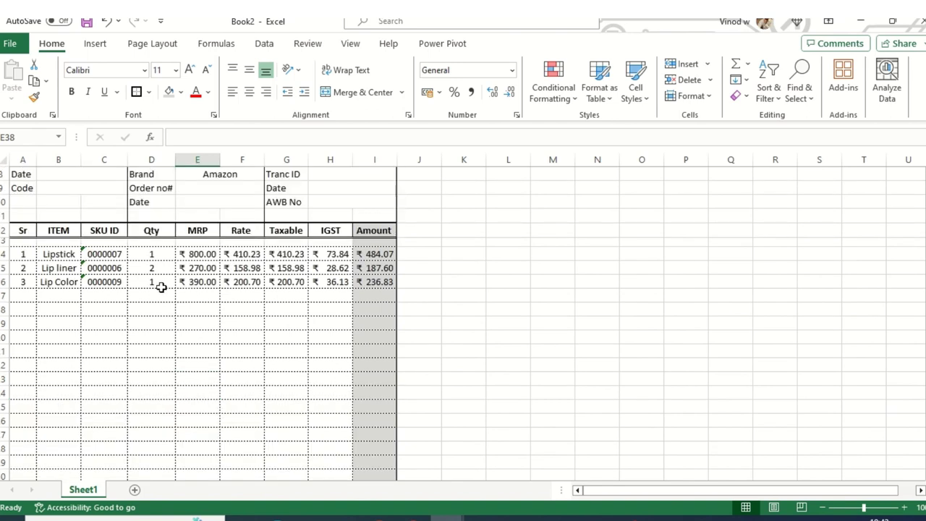
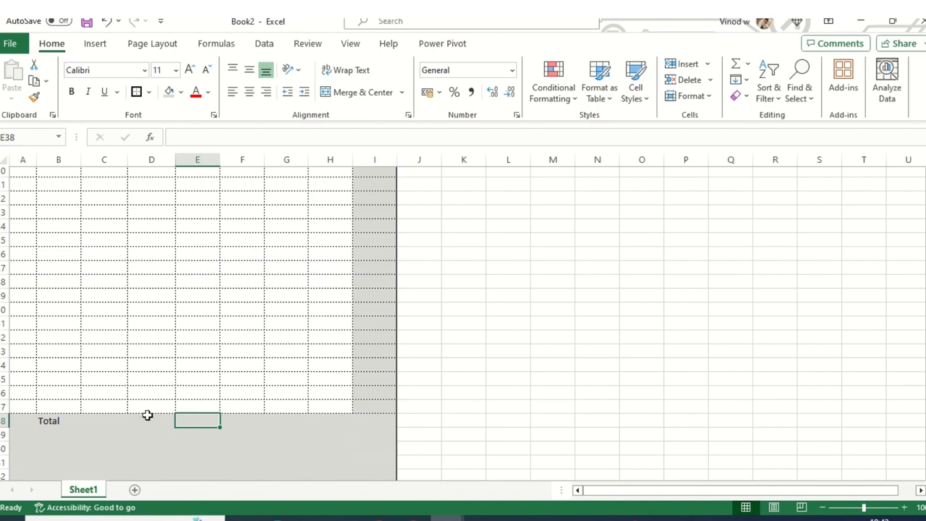
Enter the quantity total =SUM(D14:D37) in cell D38.
click(150, 418)
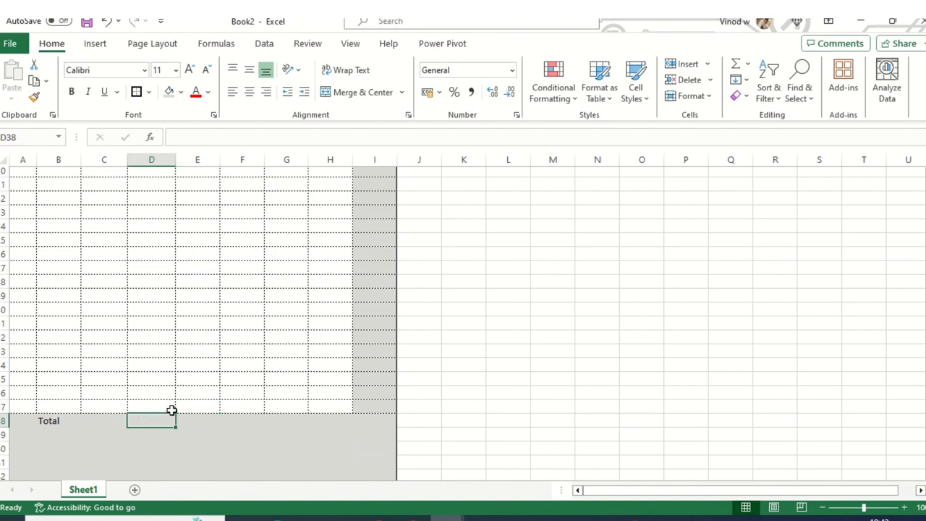
scroll(171, 411, up, 1)
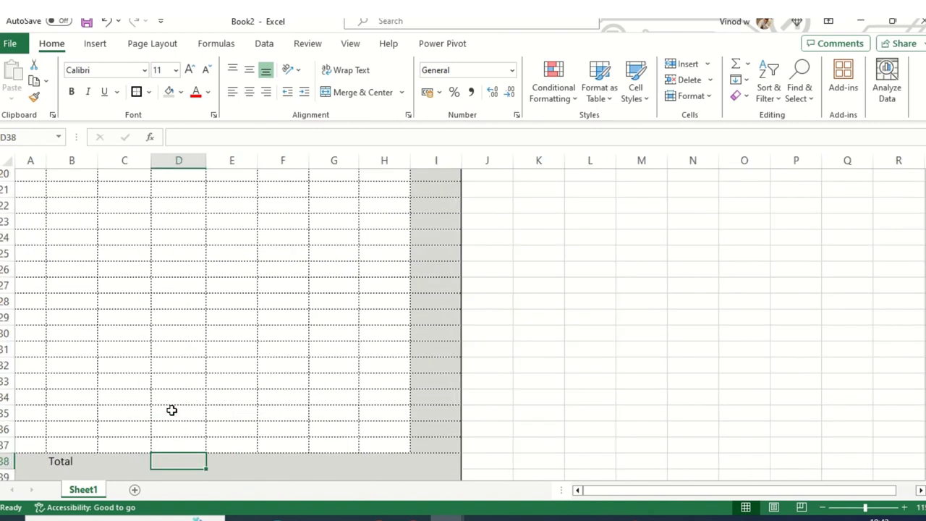
scroll(171, 410, up, 2)
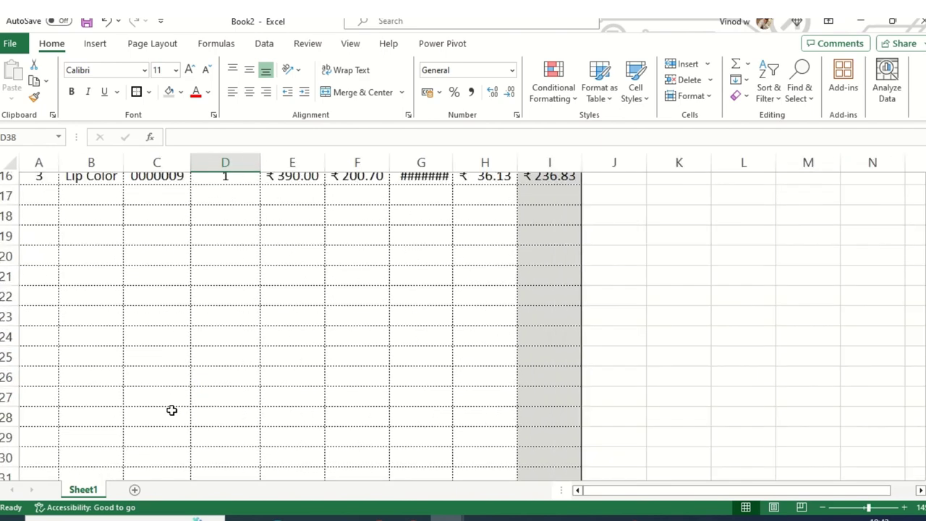
text(=)
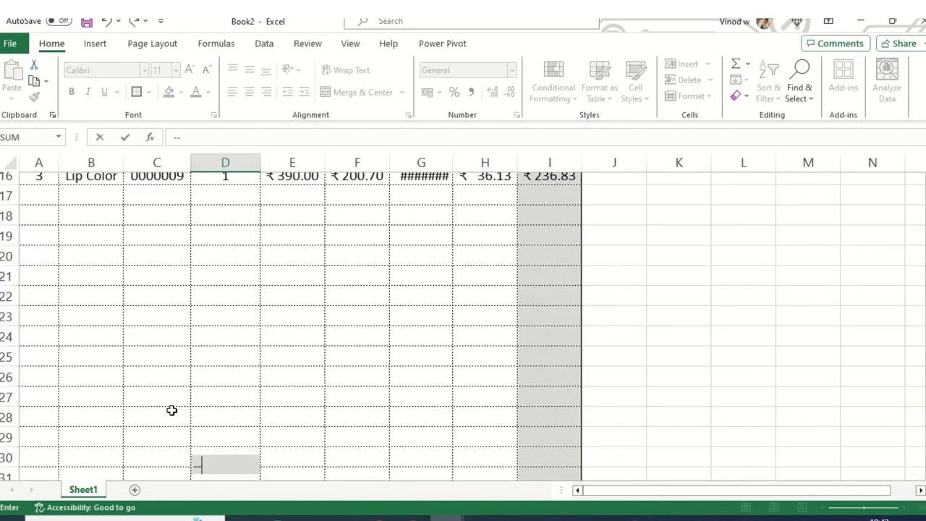
key(Escape)
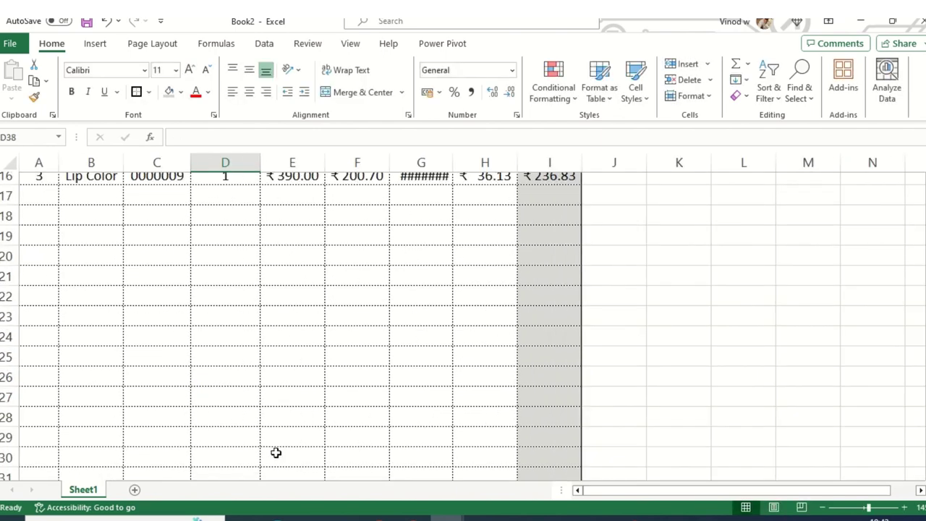
scroll(256, 405, down, 2)
scroll(207, 383, down, 1)
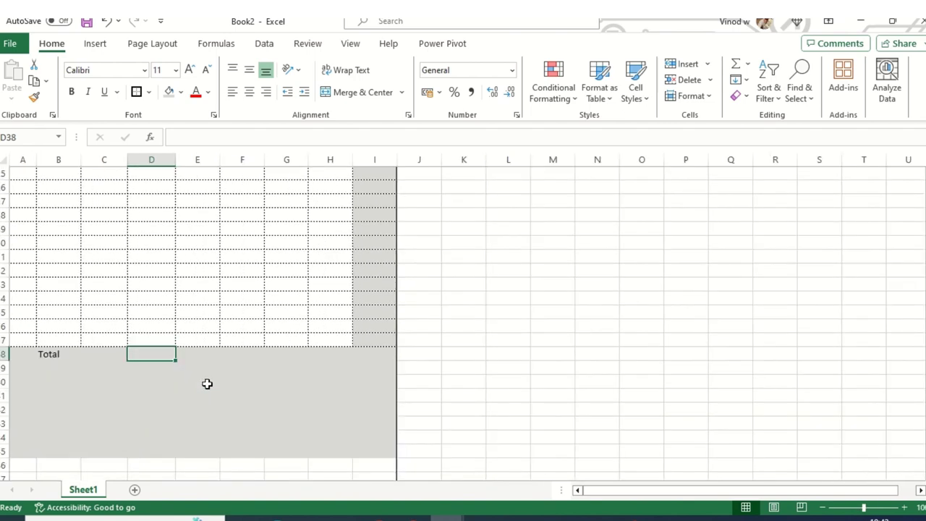
scroll(202, 383, down, 1)
scroll(106, 352, up, 1)
scroll(106, 352, up, 6)
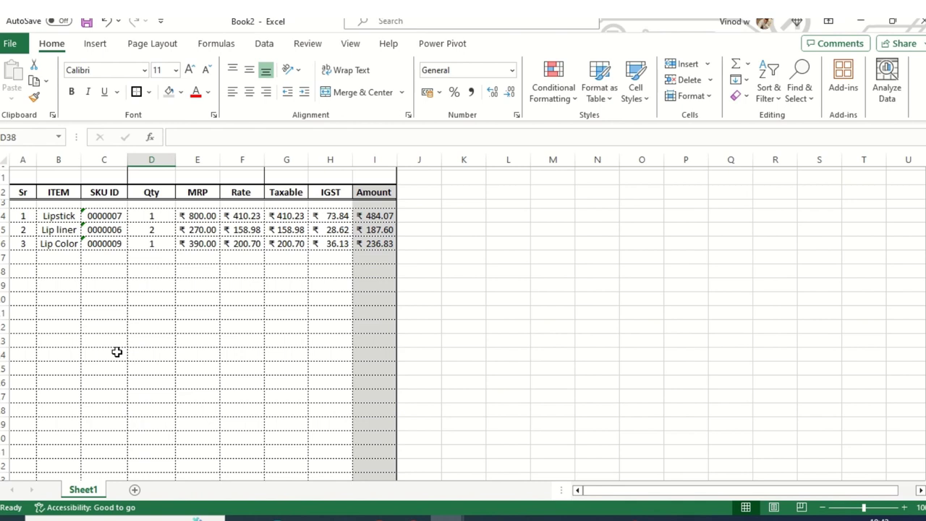
scroll(116, 352, up, 1)
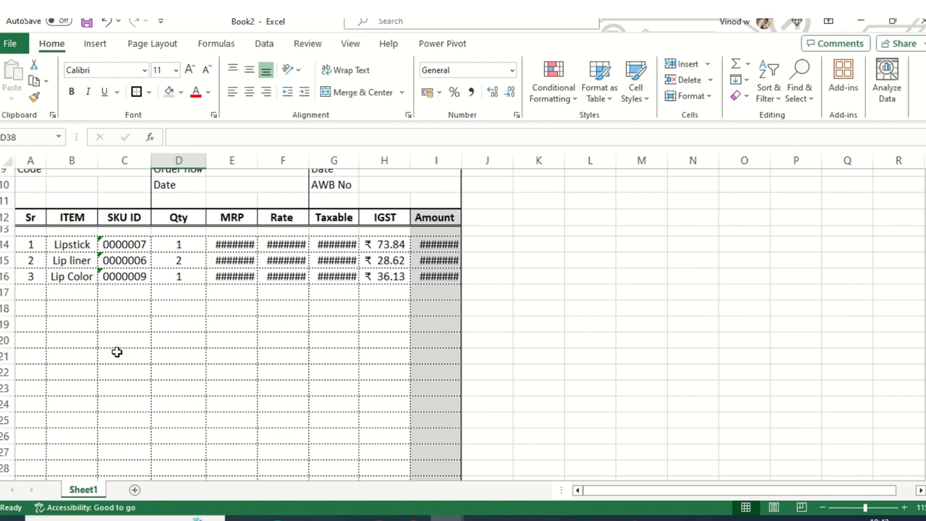
scroll(146, 386, down, 1)
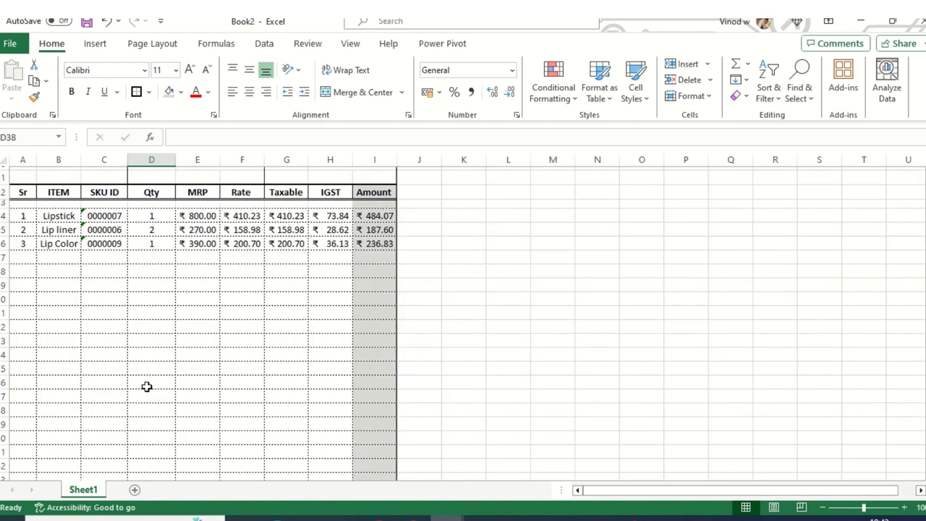
scroll(146, 386, down, 8)
text(=)
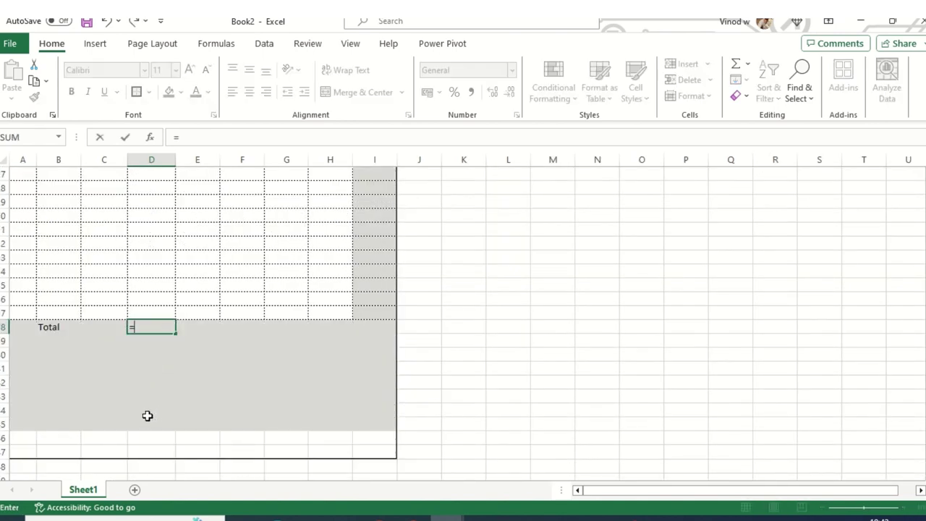
text(sum)
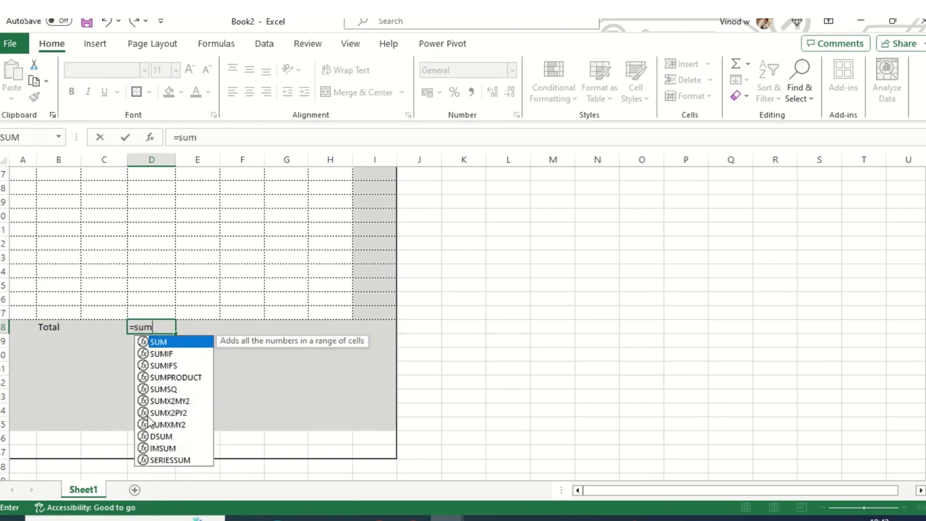
text(()
scroll(146, 416, up, 7)
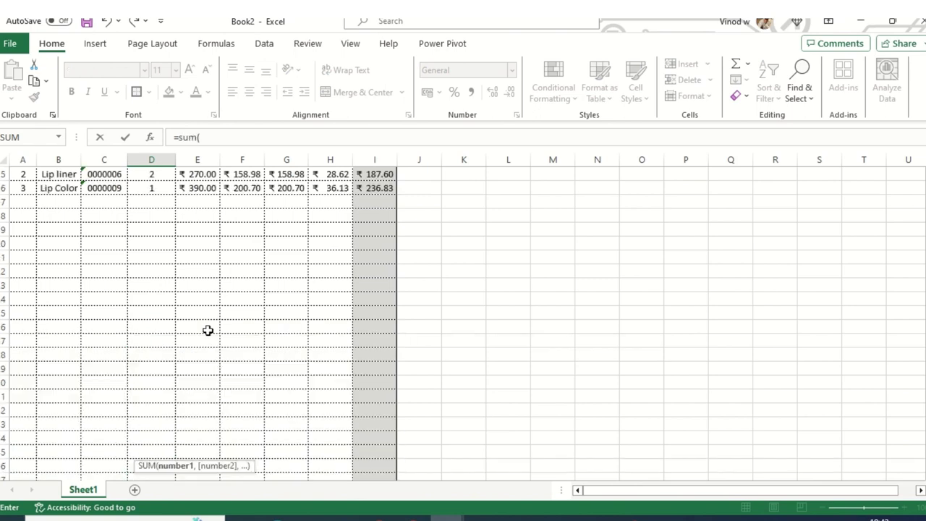
drag(164, 280, 157, 394)
scroll(165, 355, down, 5)
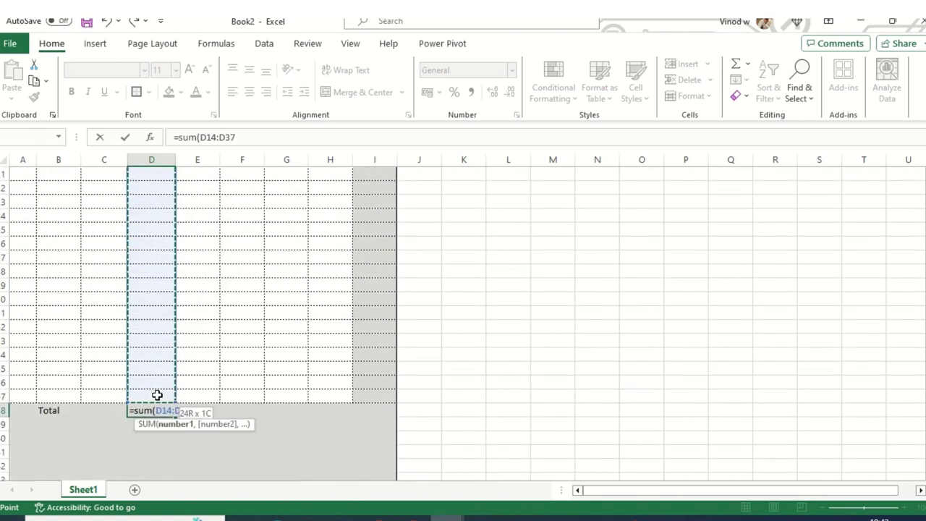
text())
key(Return)
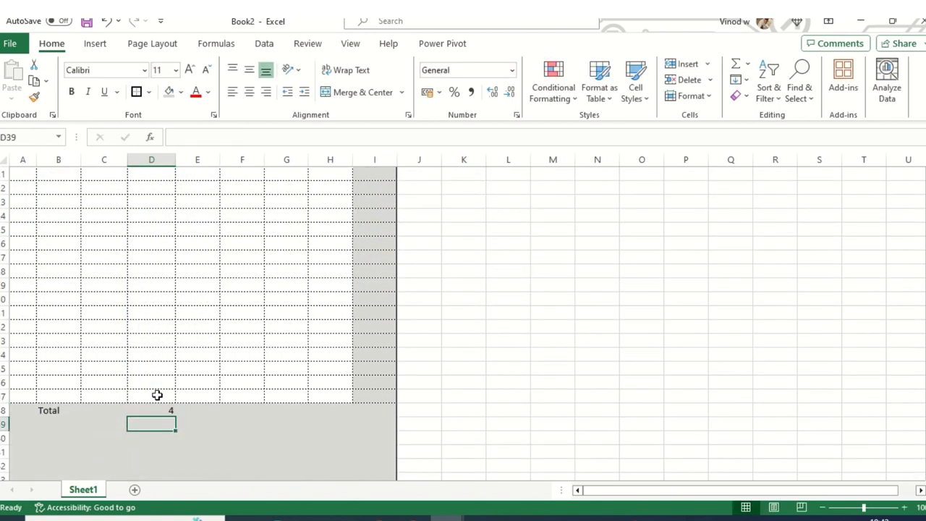
key(Up)
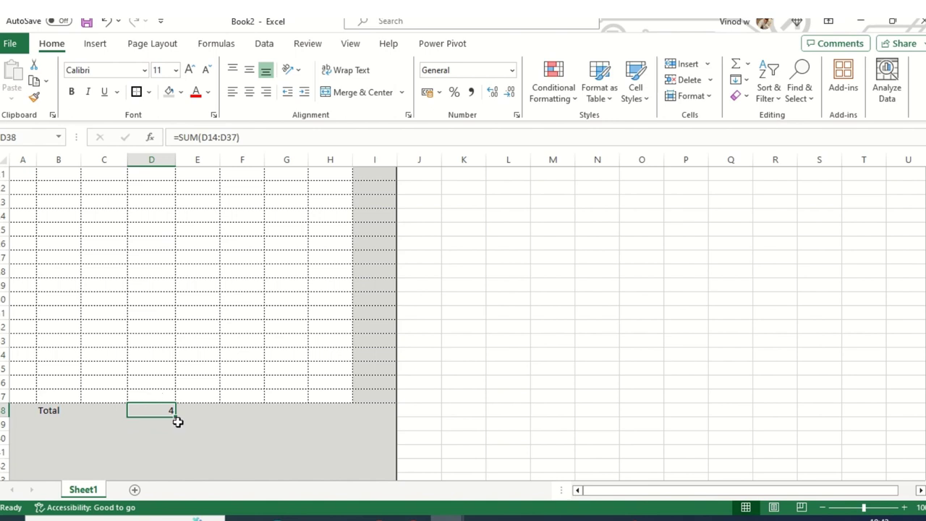
Copy the sum formula across to I38 and make the totals centred and bold.
drag(177, 417, 388, 411)
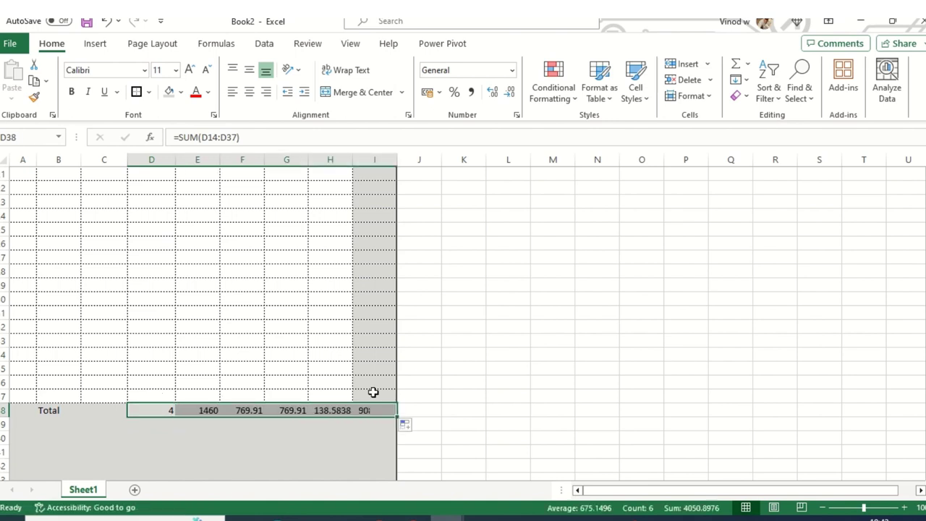
click(249, 92)
click(71, 92)
click(162, 358)
drag(45, 410, 373, 410)
drag(29, 409, 372, 410)
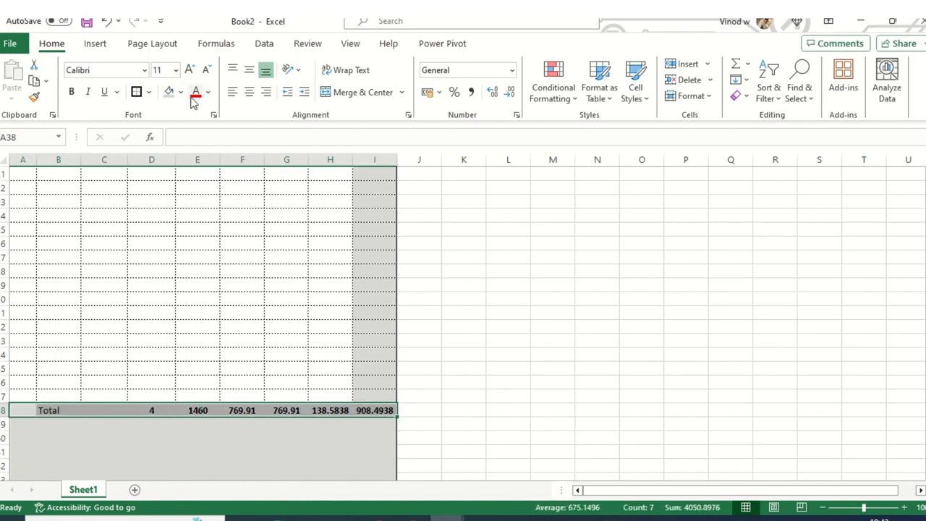
Shade the Total row grey.
click(181, 93)
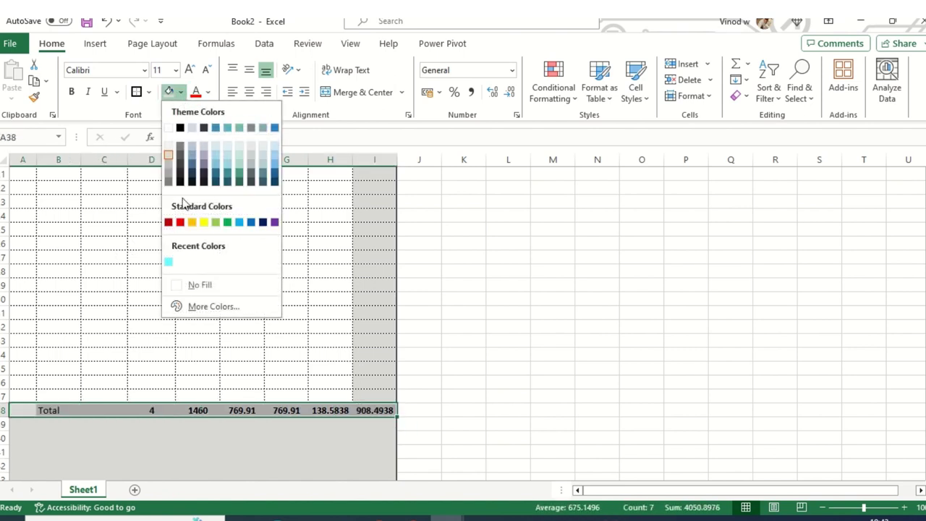
click(169, 180)
scroll(191, 360, down, 3)
click(174, 358)
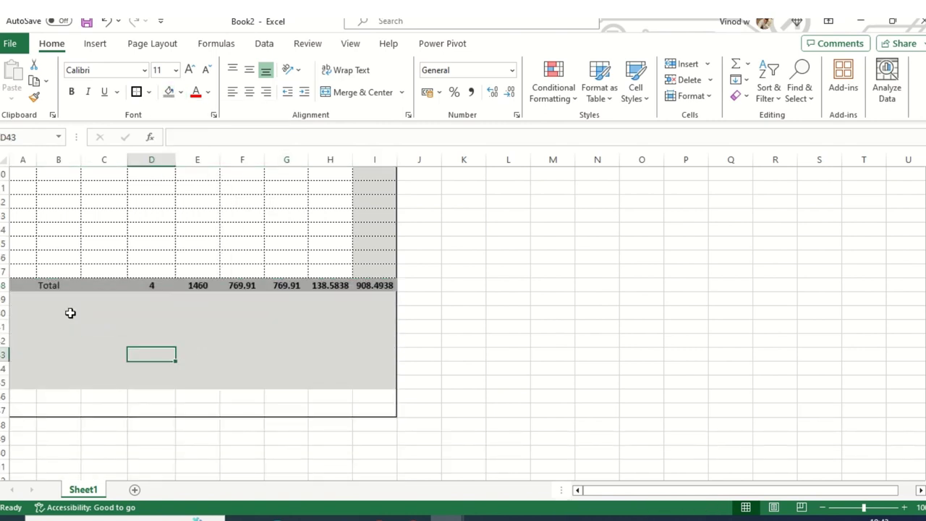
Merge and centre A38:C38 and make the Total label bold.
drag(21, 284, 96, 282)
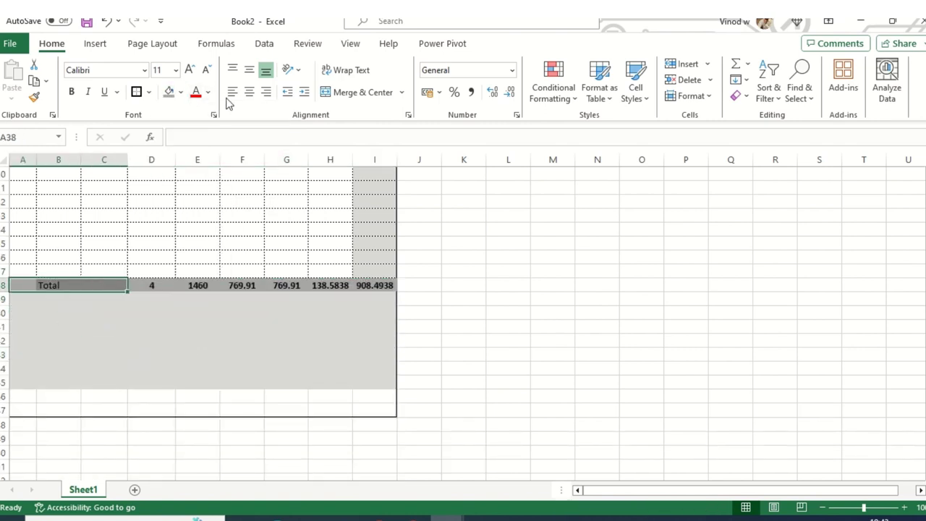
click(326, 100)
click(71, 92)
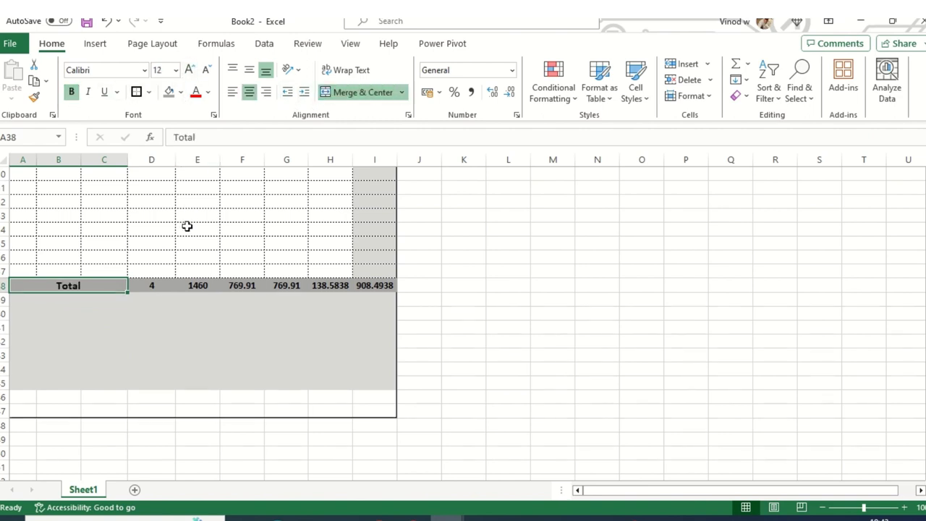
click(192, 229)
Enlarge the Total row text to size 14 and autofit column I.
click(45, 291)
drag(49, 289, 355, 290)
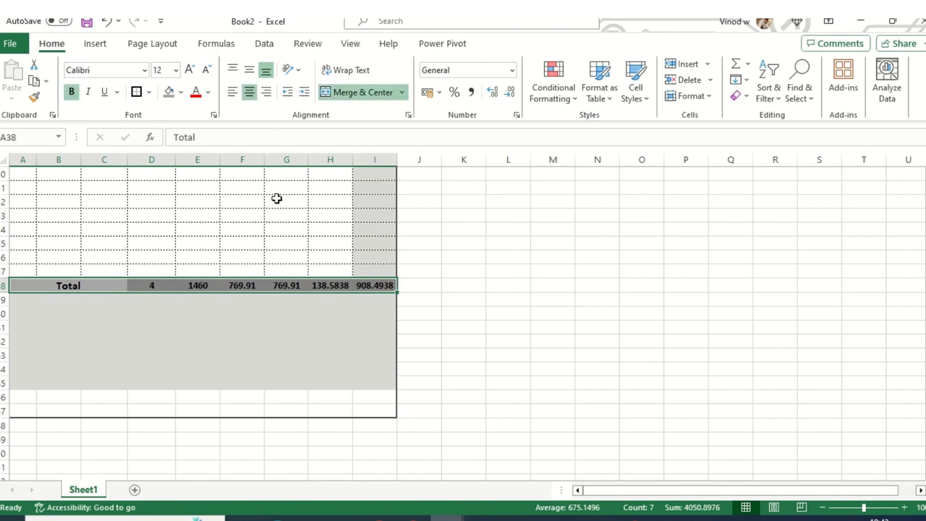
click(190, 70)
click(275, 217)
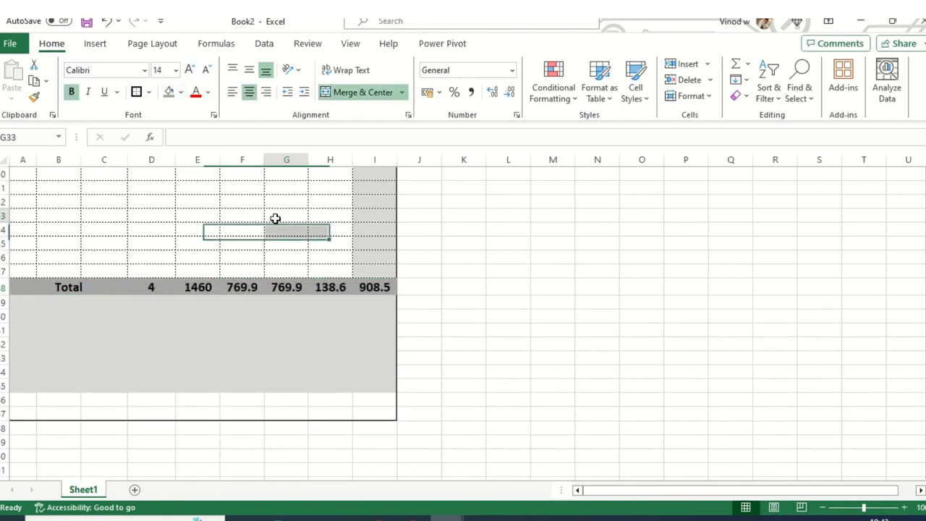
double_click(397, 158)
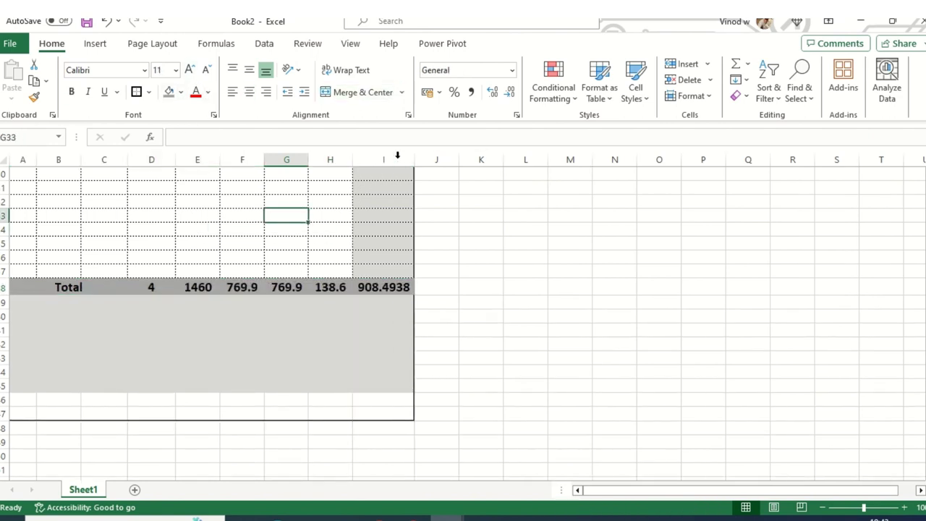
click(335, 259)
Reduce the Total row text size to 12.
scroll(329, 331, up, 6)
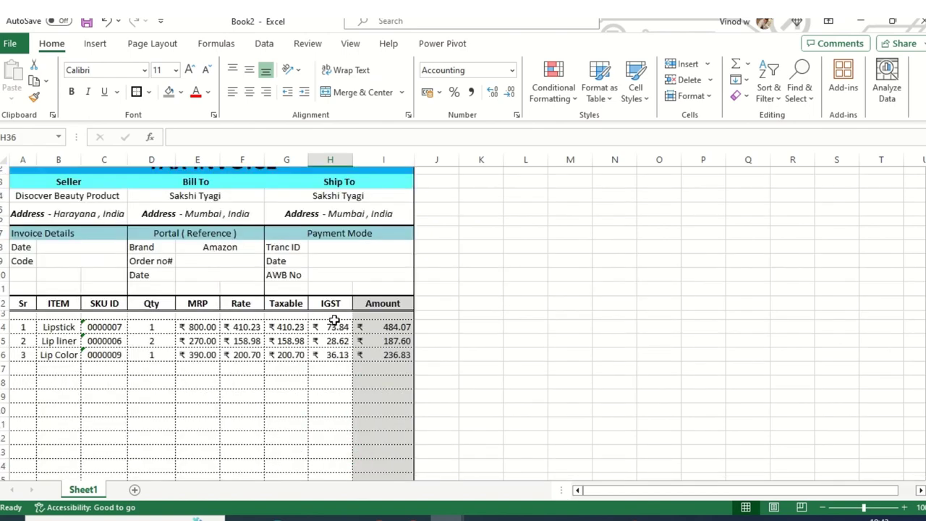
scroll(330, 321, up, 1)
scroll(310, 308, down, 8)
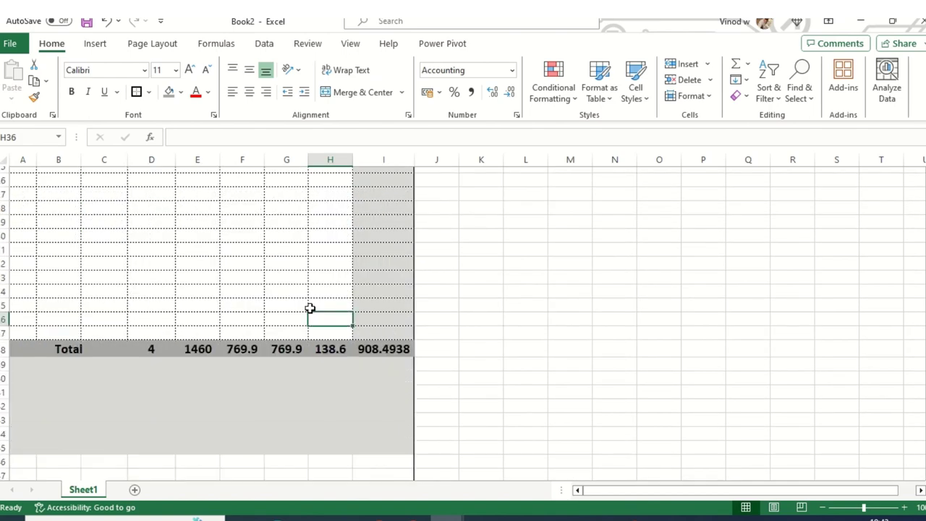
scroll(310, 308, down, 1)
click(190, 338)
click(32, 306)
drag(237, 315, 386, 307)
click(206, 70)
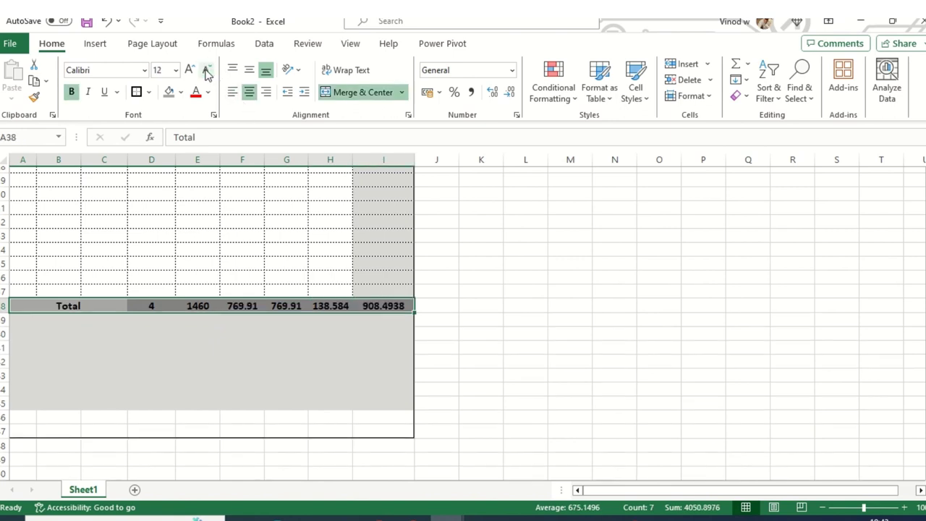
click(305, 352)
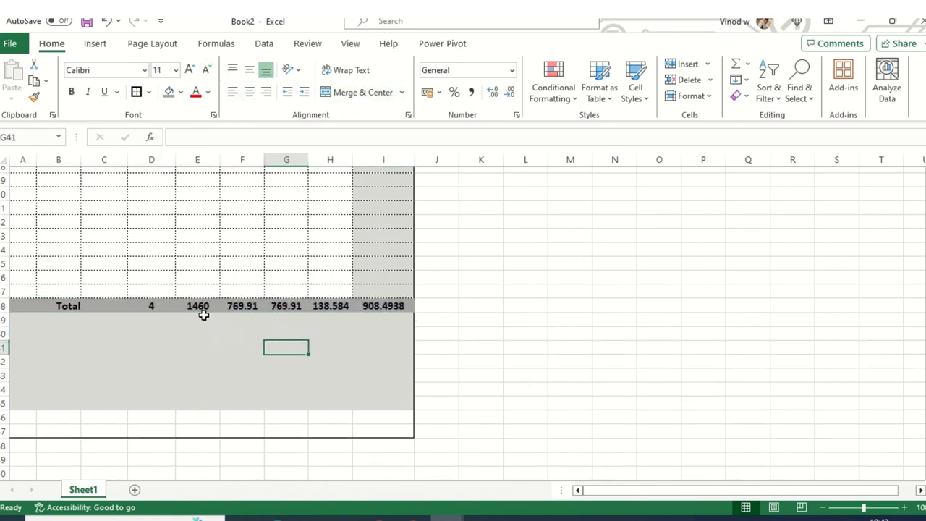
Trim the IGST and Amount totals to two decimals (138.58 and 908.49).
click(268, 307)
click(349, 308)
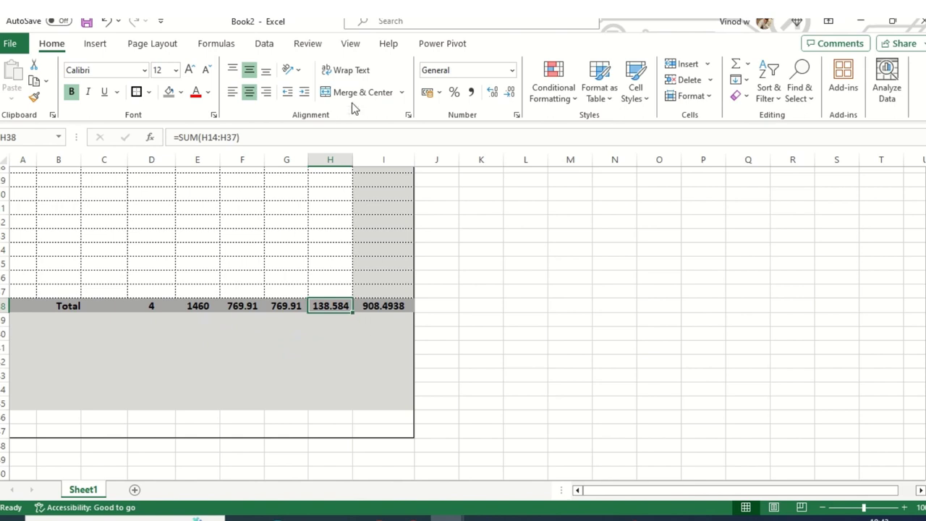
click(509, 92)
click(382, 308)
click(509, 92)
click(509, 92)
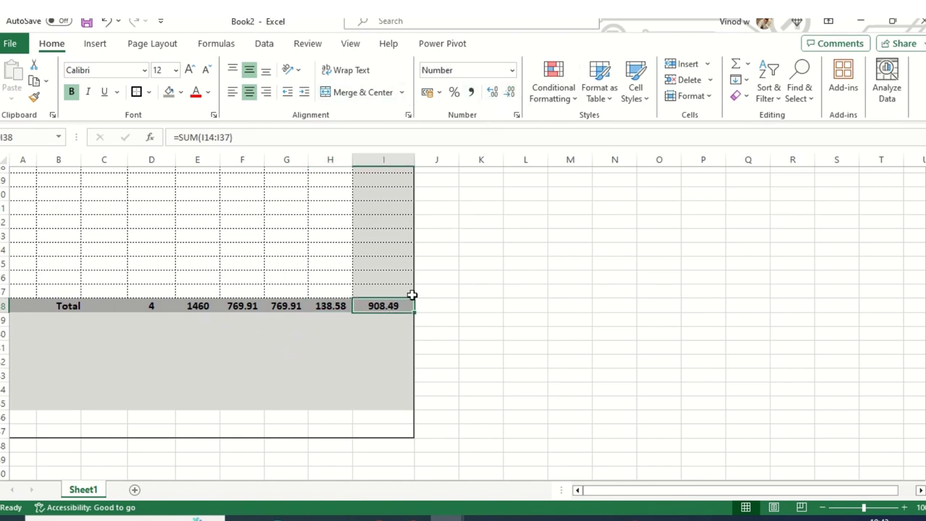
click(400, 290)
click(391, 317)
scroll(362, 291, up, 10)
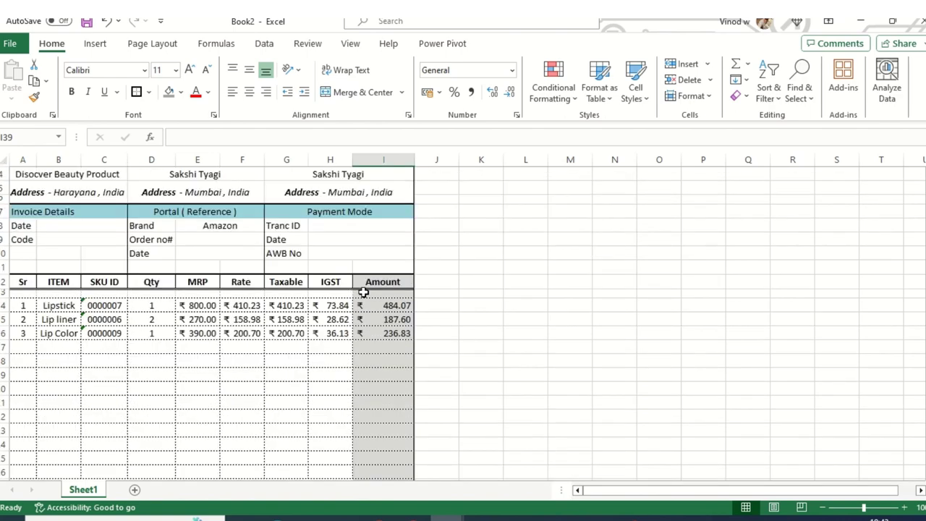
scroll(359, 290, down, 11)
click(242, 305)
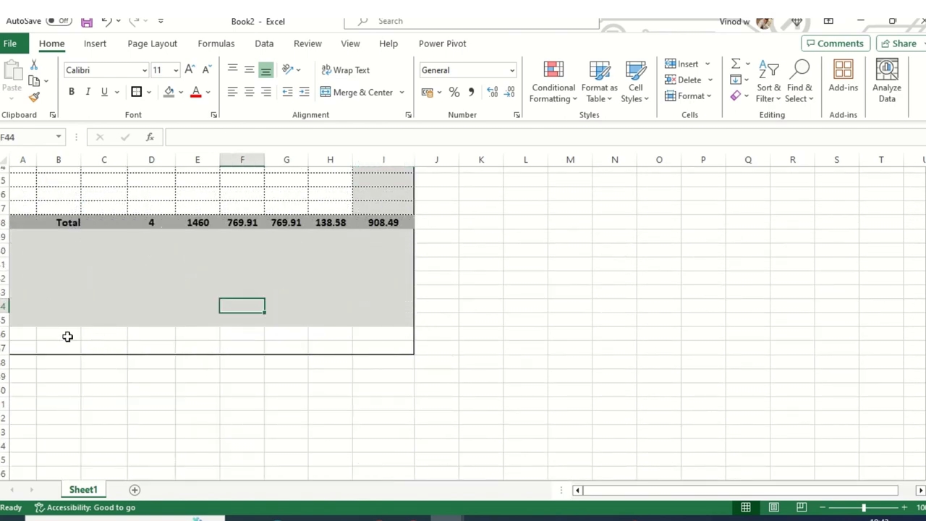
Type 'This is System generated copy' in cell C46.
click(126, 338)
drag(127, 337, 340, 332)
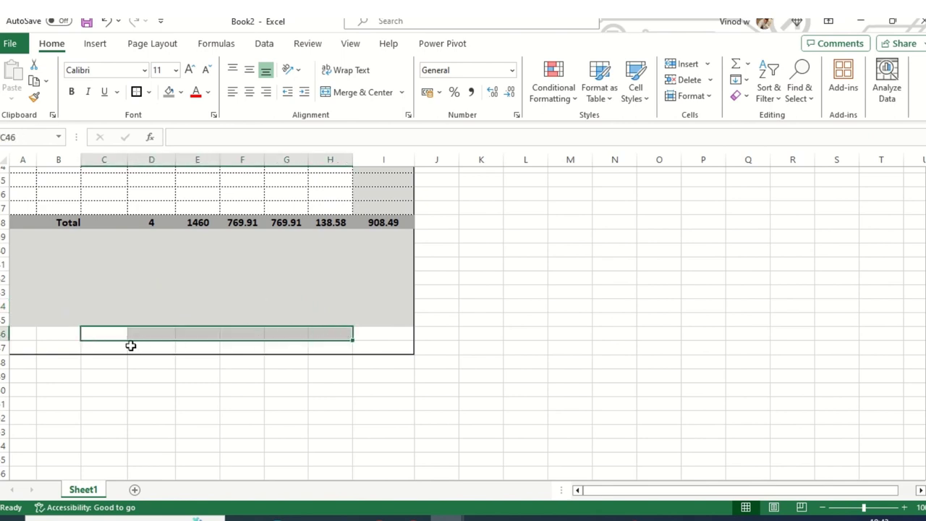
text(This is)
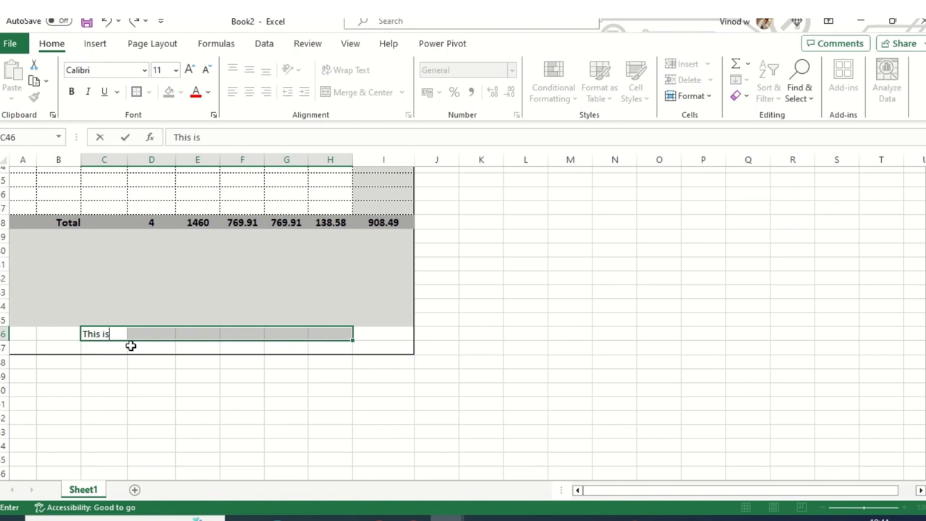
text( System generated cop)
key(Return)
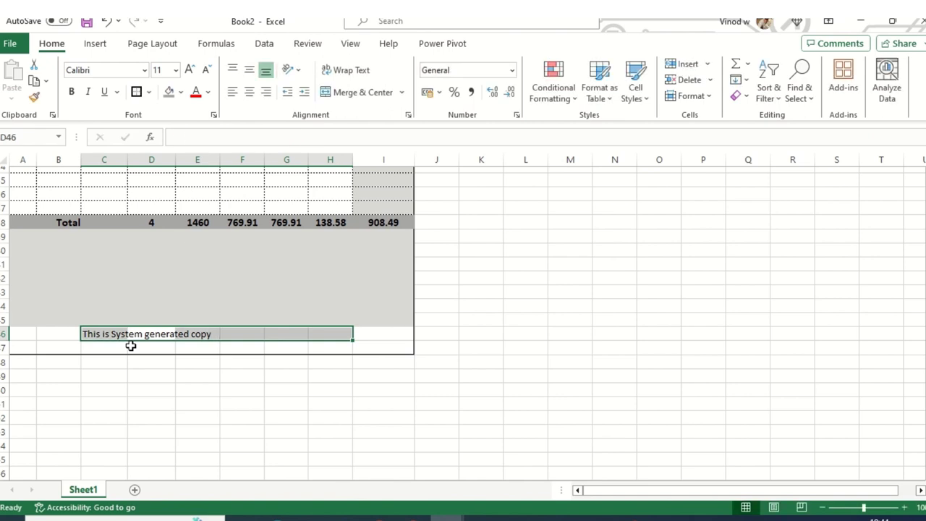
Merge and centre the footer across A46:I46 and make it italic.
click(165, 450)
drag(31, 330, 382, 333)
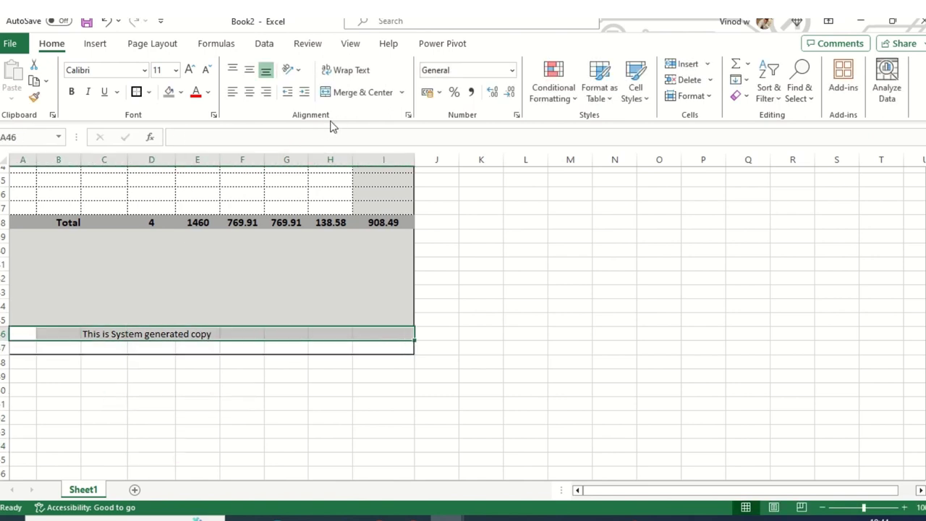
click(353, 95)
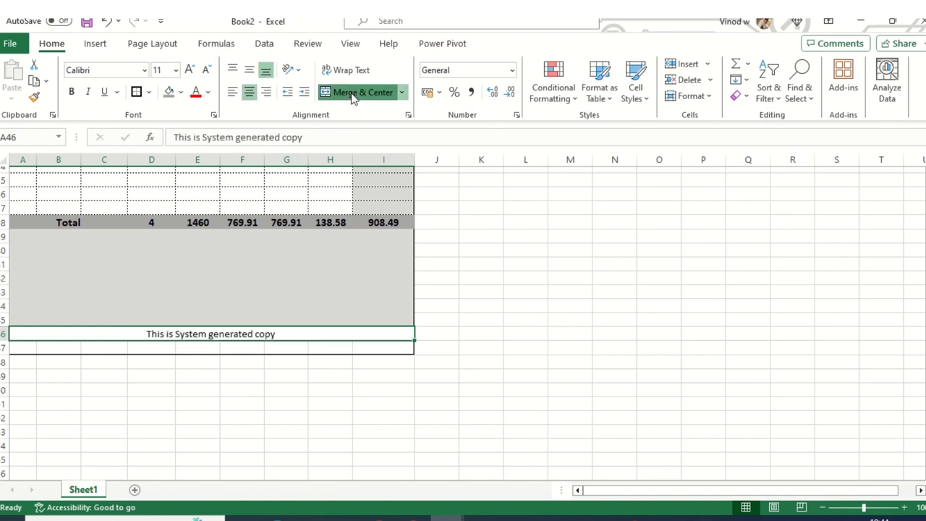
click(91, 93)
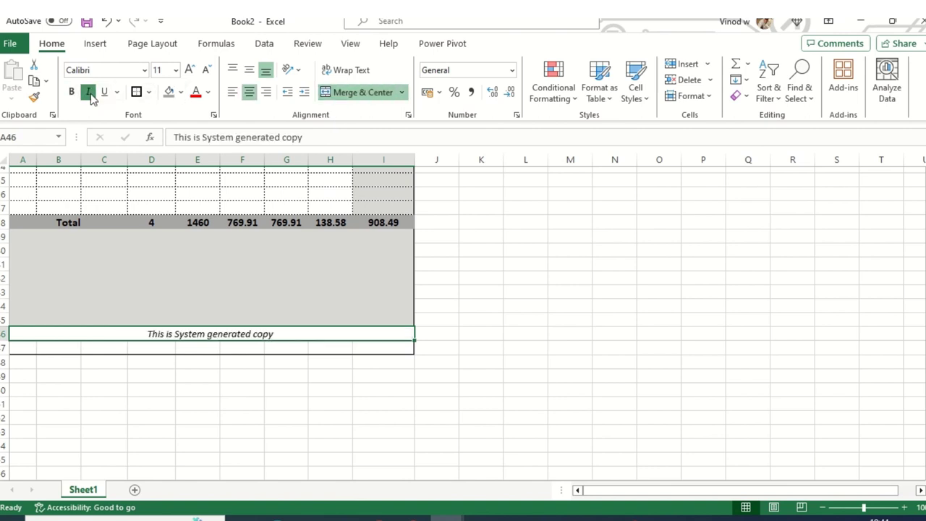
click(182, 92)
click(207, 93)
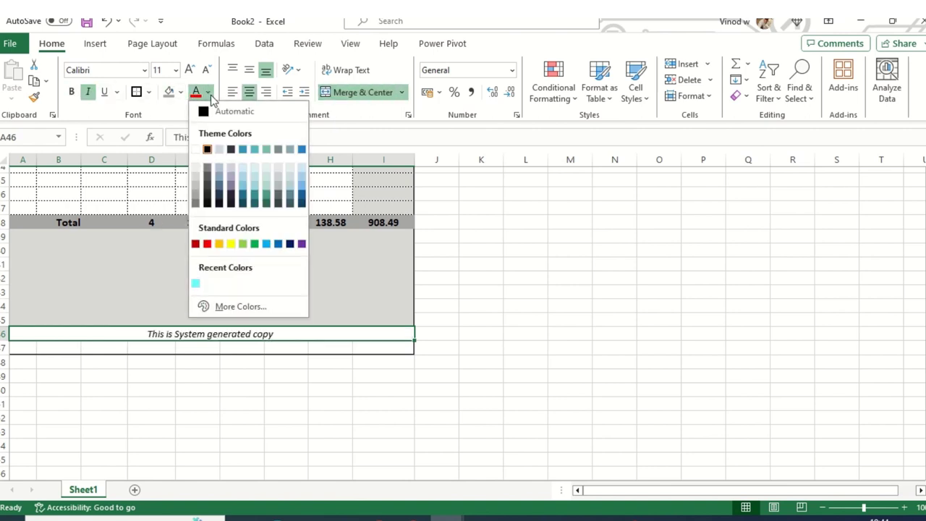
Colour the footer text light grey and inspect the shaded block.
click(196, 195)
click(354, 347)
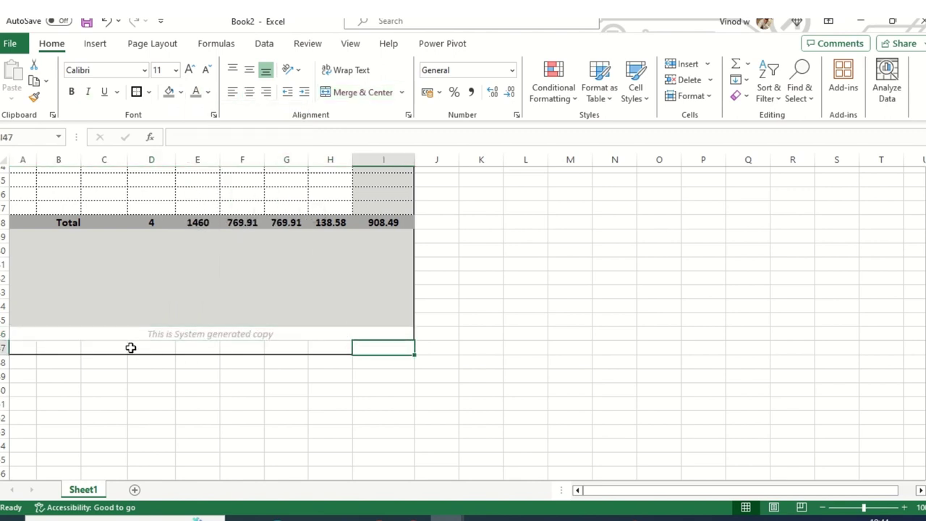
click(215, 303)
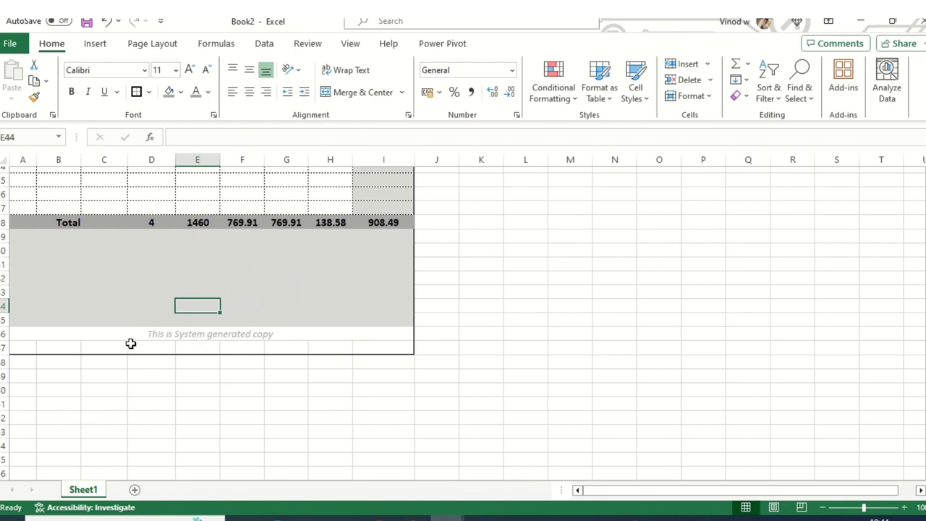
click(251, 279)
click(169, 279)
click(64, 239)
Select ranges in the shaded block, including rows 40 to 44 and F40:I40.
key(Up)
key(ctrl+Right)
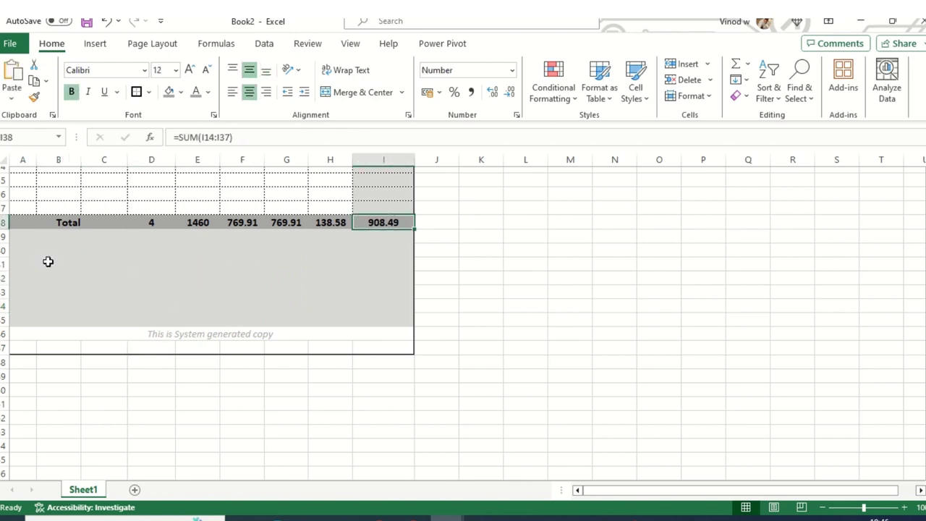
drag(31, 249, 376, 308)
click(335, 288)
click(230, 240)
drag(230, 240, 358, 316)
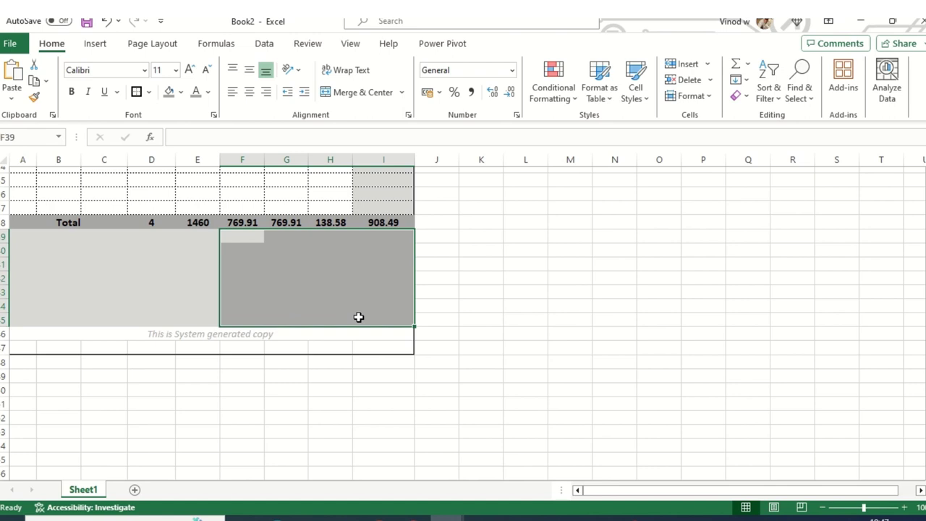
click(256, 263)
drag(260, 249, 394, 249)
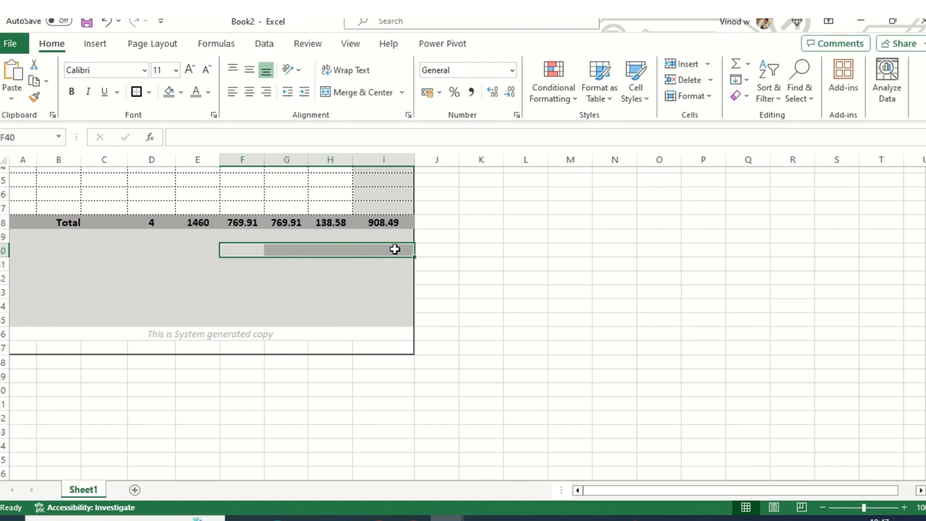
click(24, 237)
Enter the heading 'declaration' in cell A40.
click(24, 248)
text(Declartion)
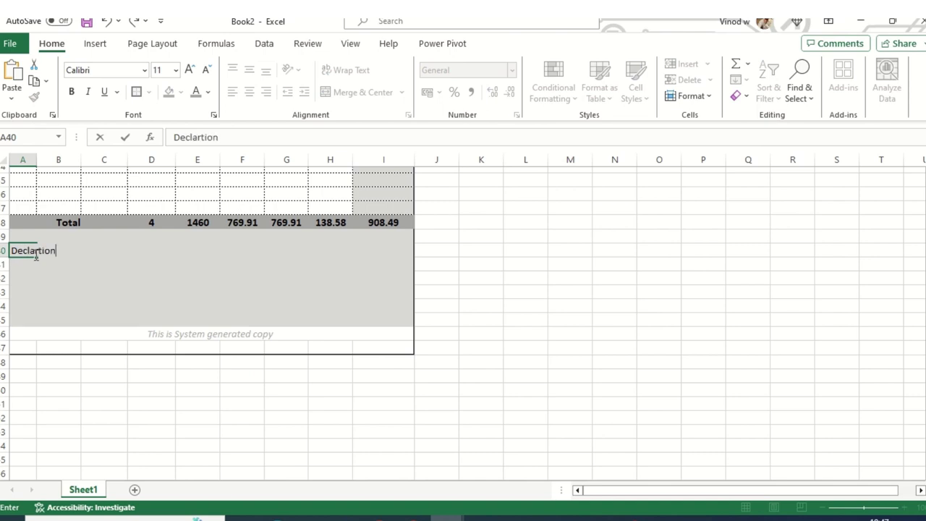
key(Return)
key(Up)
key(Up)
text(D)
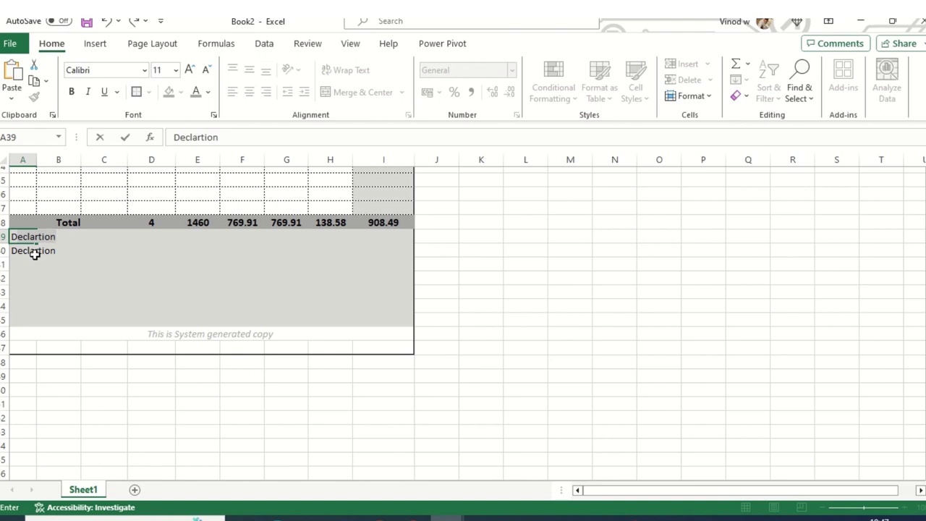
key(Escape)
click(35, 253)
text(d)
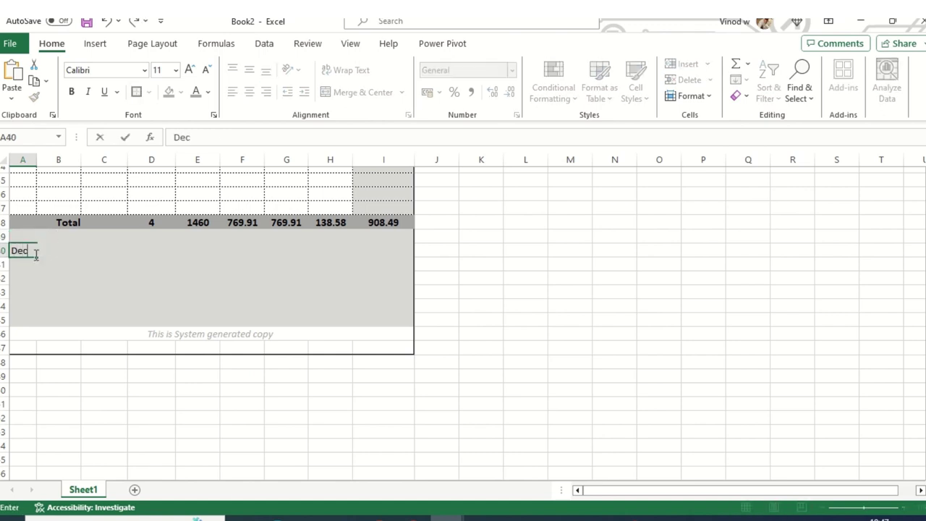
text(eclaration)
key(Return)
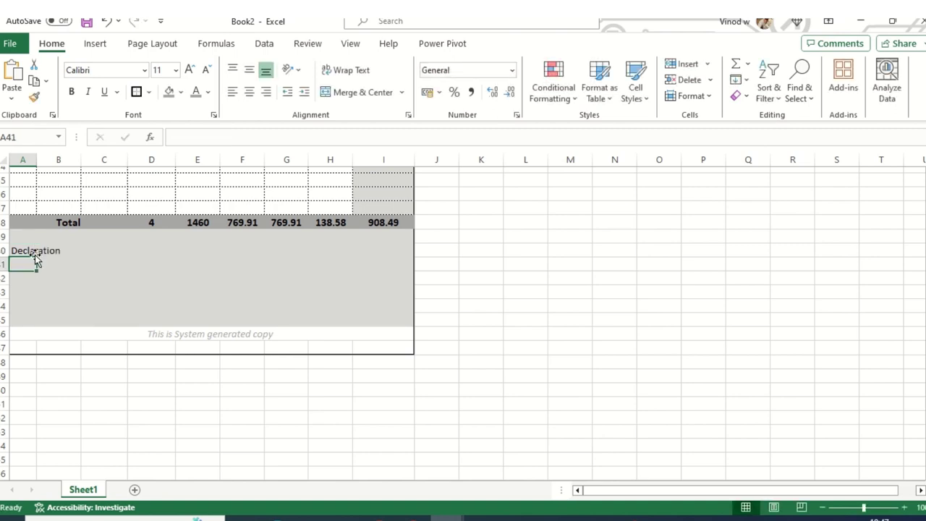
Type the actual-price declaration and 'all disputes are subject to harayana jurisdiction only' below it.
text(we declare that this invoice shows the actual price )
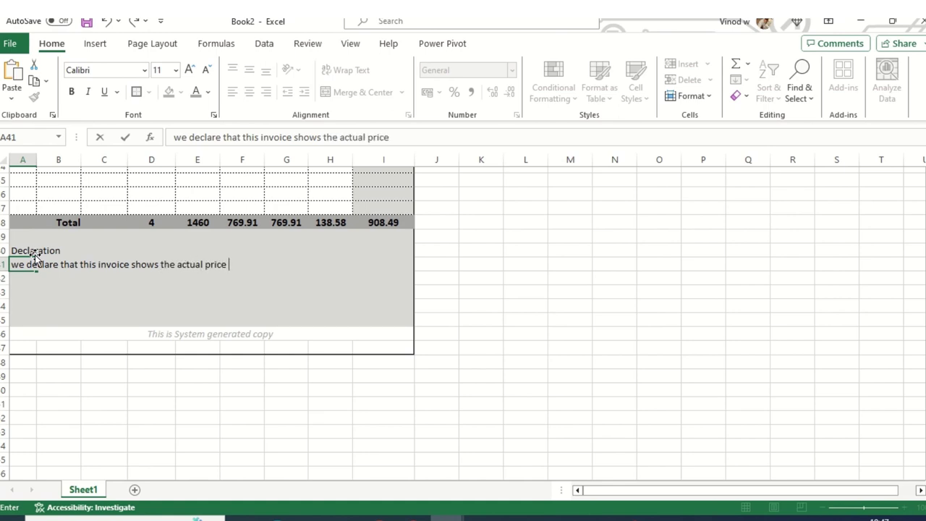
text(of the good)
key(BackSpace)
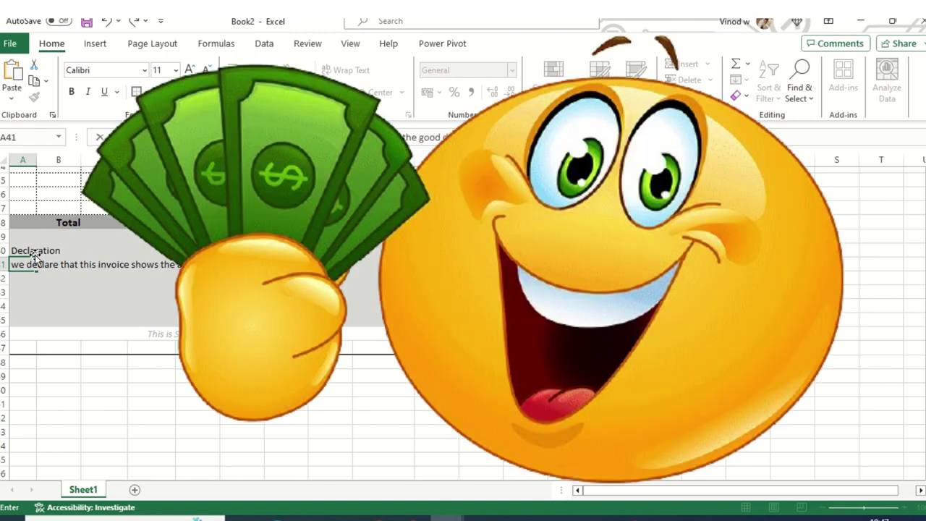
key(Return)
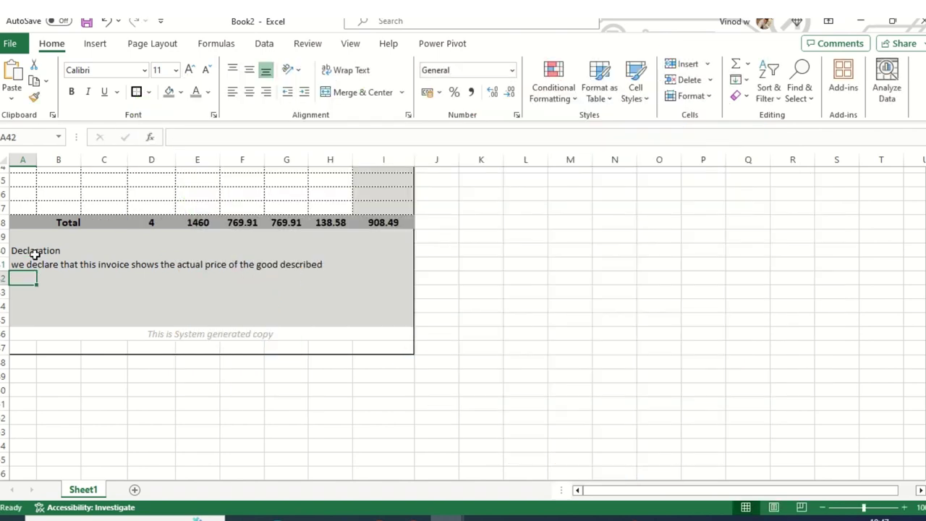
text(all)
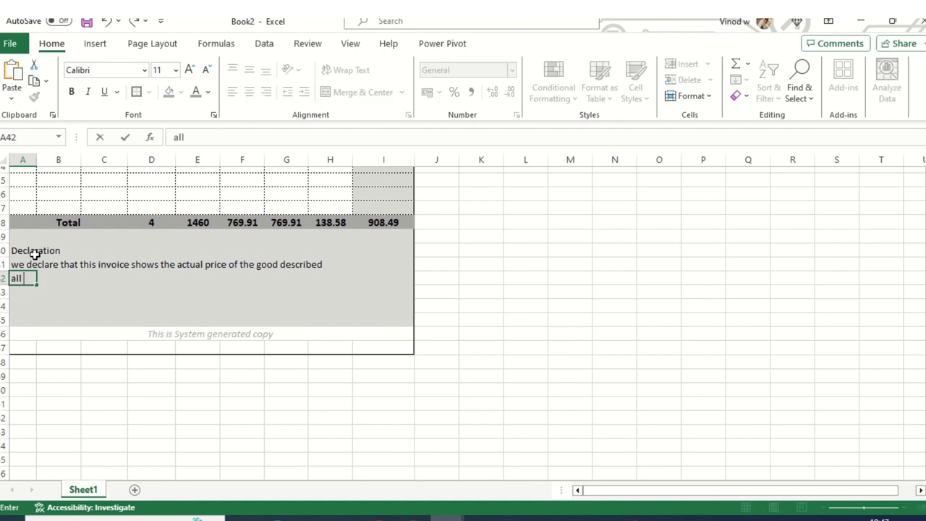
text( disputes ar)
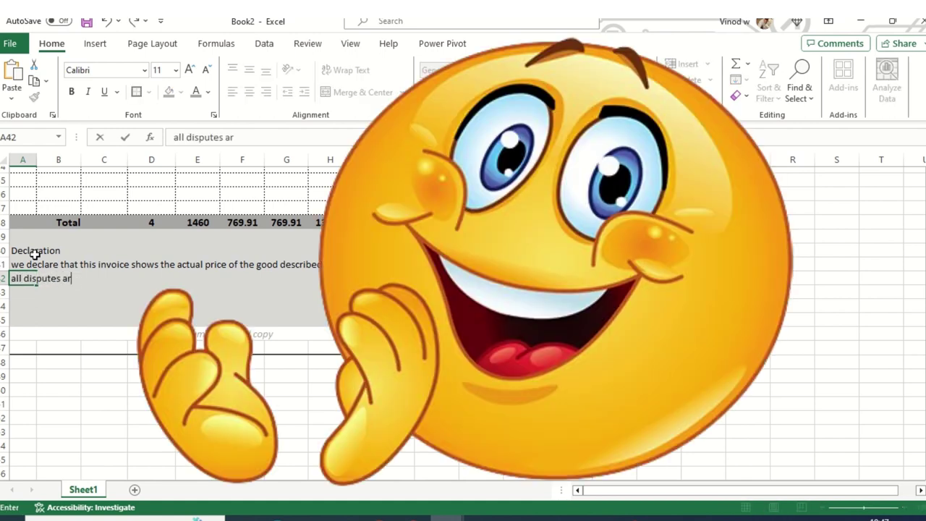
text(e subject to )
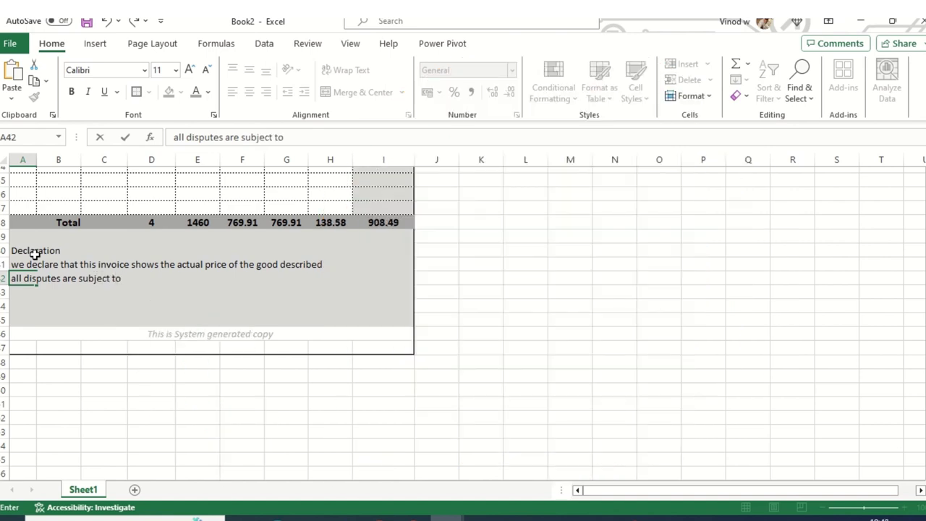
text(harayana)
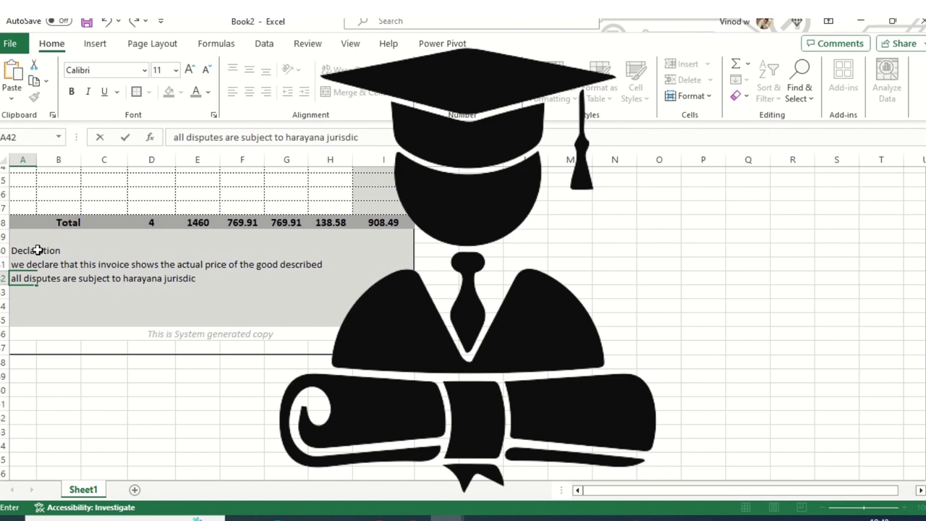
text(jurisdiction only.)
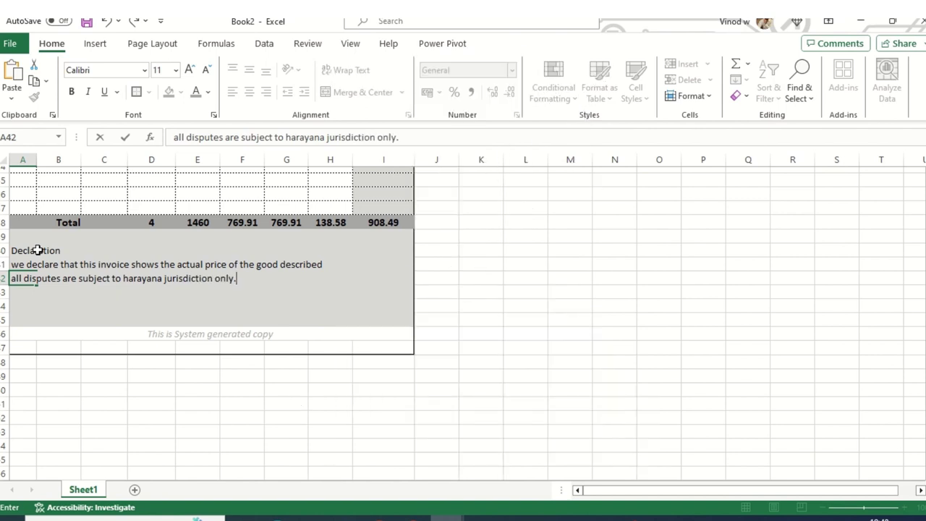
key(Return)
click(40, 249)
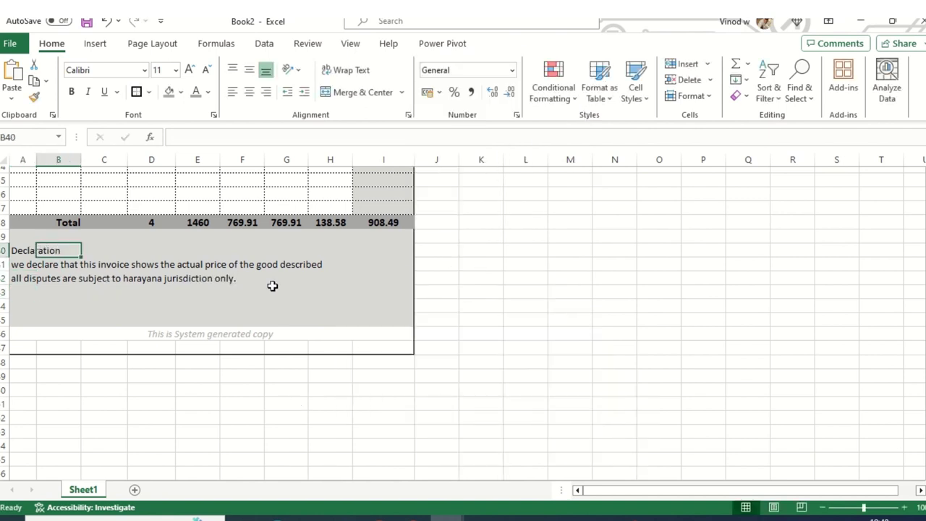
Type 'For' in G43 as the start of the signatory line.
drag(268, 284, 380, 285)
drag(287, 290, 382, 291)
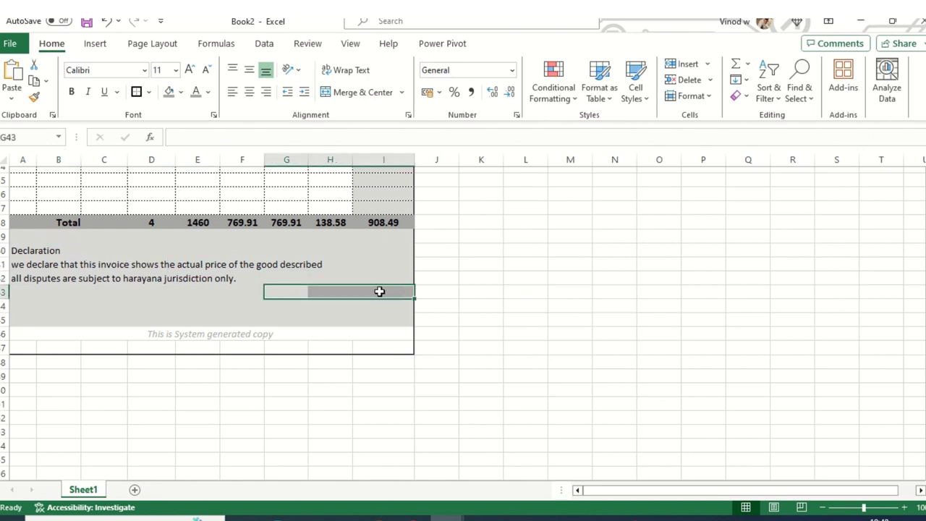
text(For)
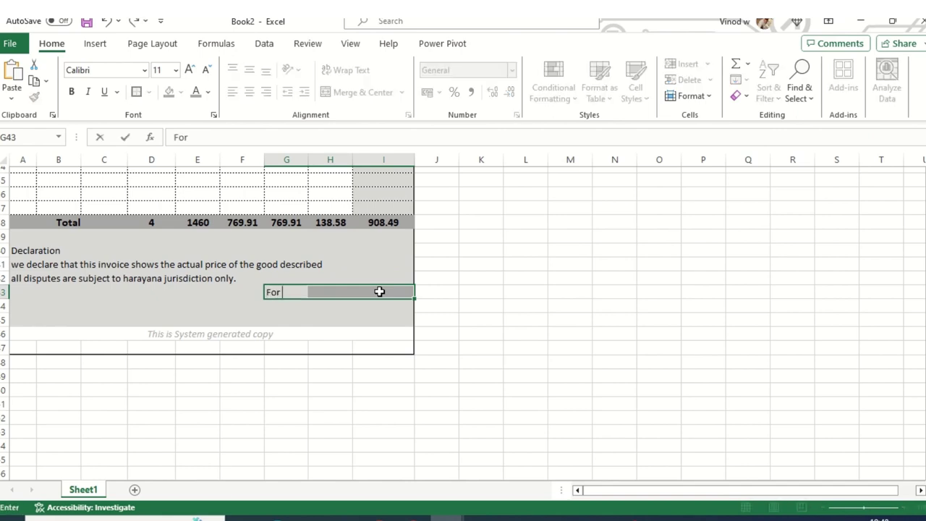
click(379, 291)
Correct 'Disocver' to 'Discover' in the A4 seller name and copy the full name.
scroll(209, 257, up, 11)
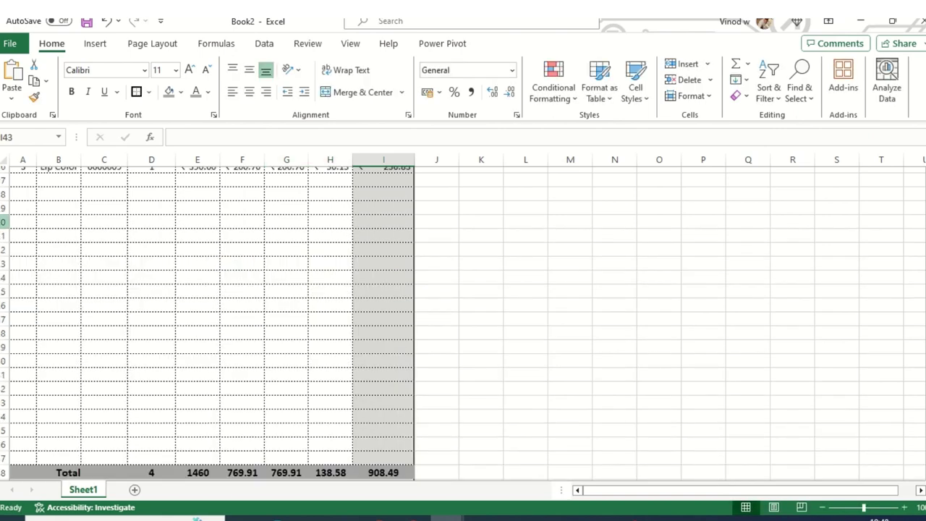
click(45, 219)
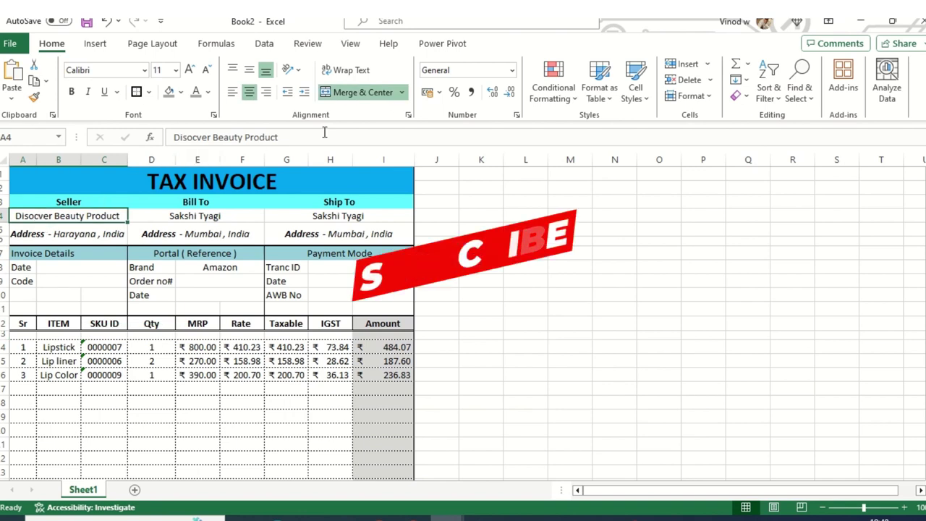
drag(284, 130, 175, 136)
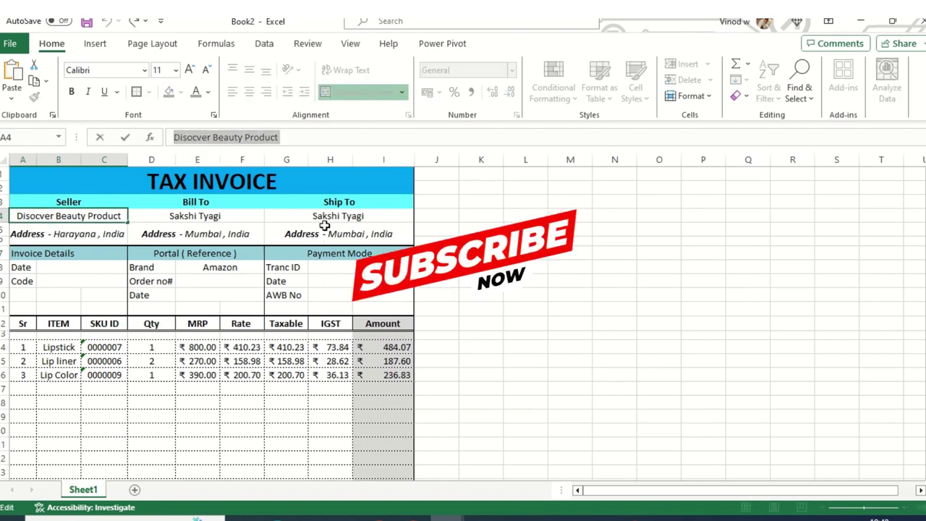
key(Escape)
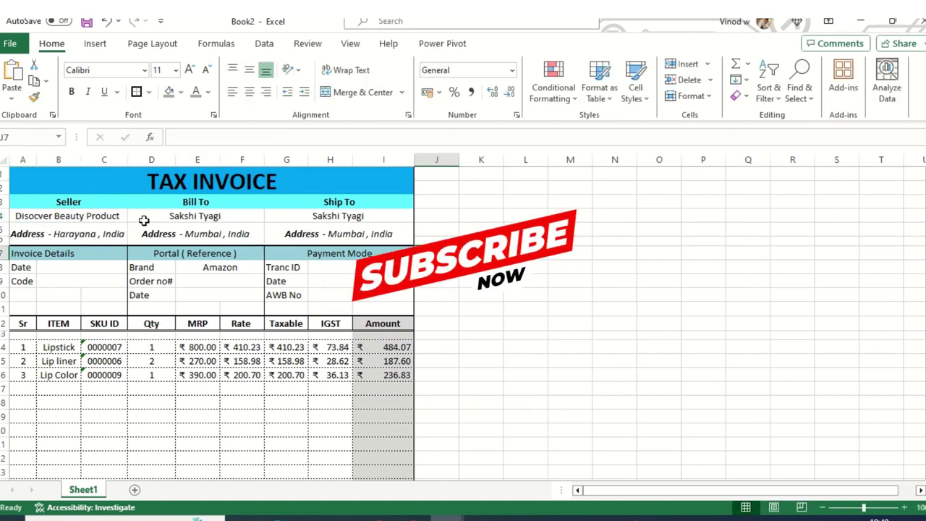
double_click(191, 138)
text(Di)
text(scover)
key(BackSpace)
key(BackSpace)
key(BackSpace)
key(BackSpace)
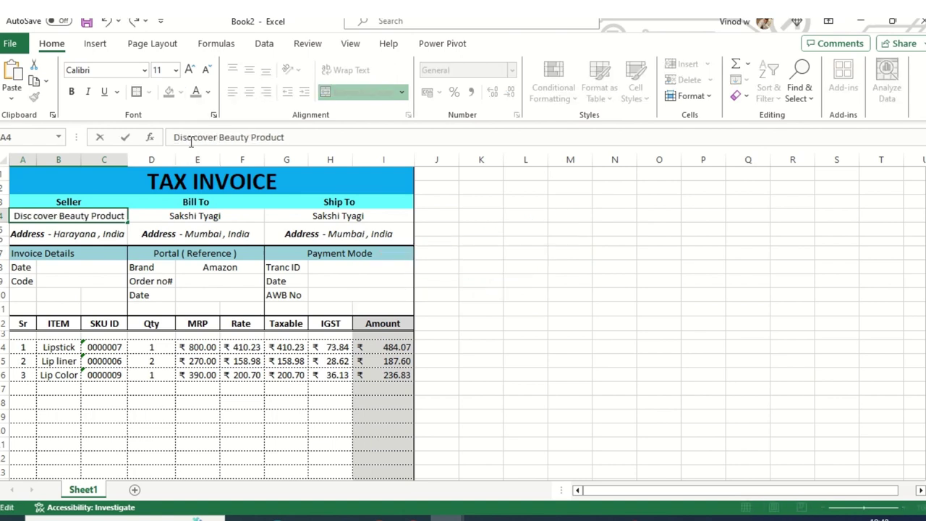
text(over)
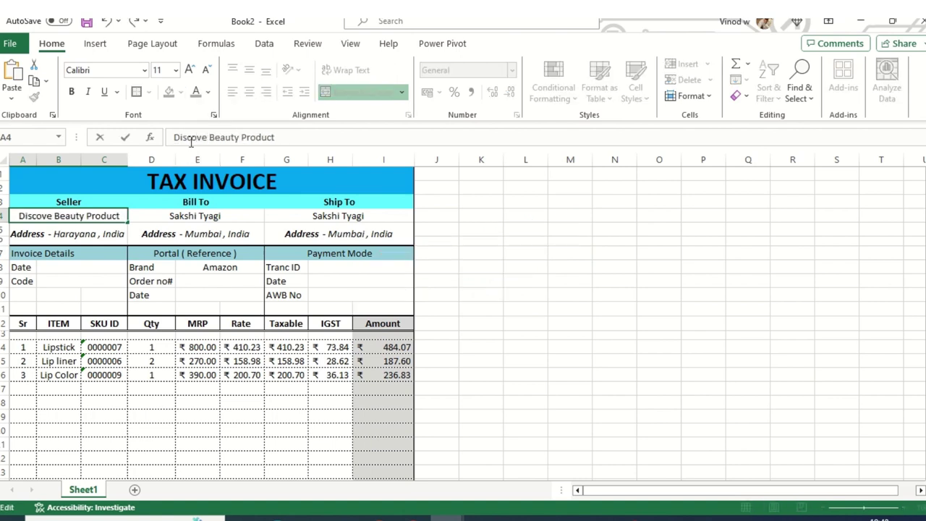
key(Return)
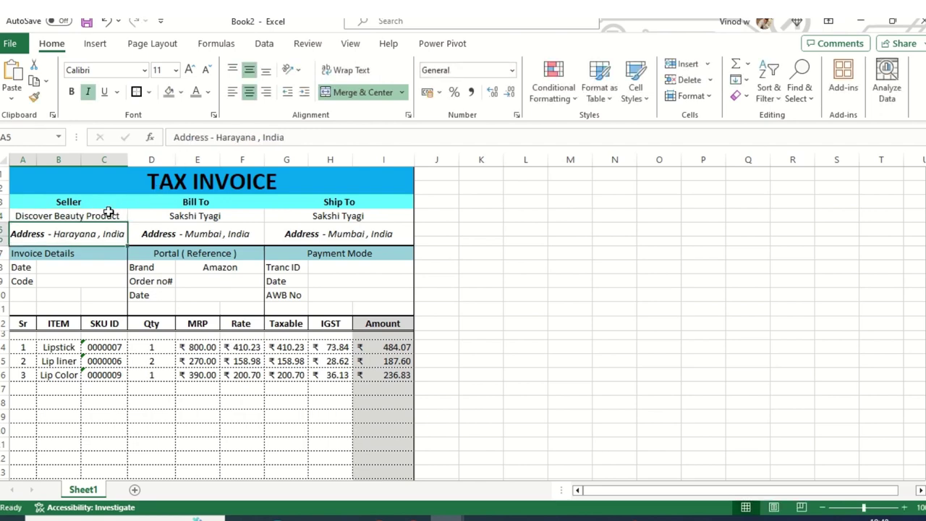
click(107, 214)
drag(293, 137, 56, 129)
key(ctrl+c)
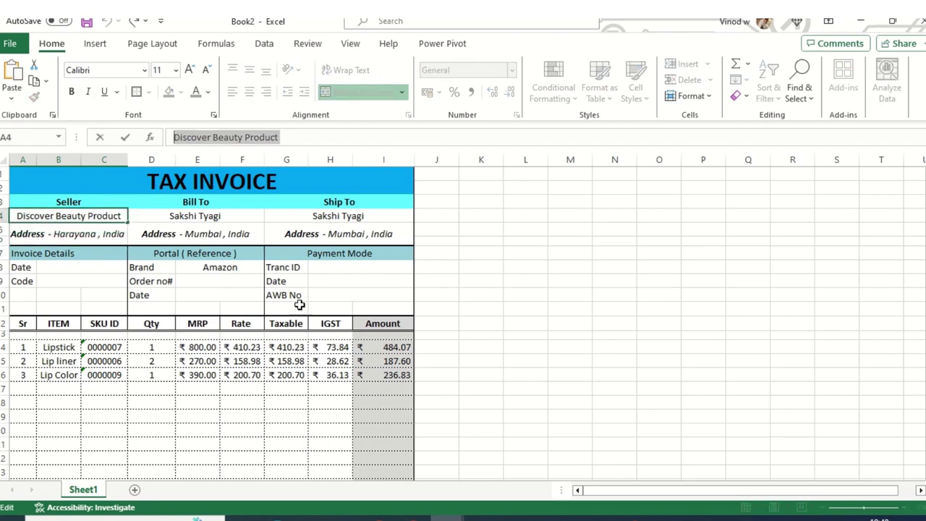
scroll(328, 308, down, 9)
Append ', Discover Beauty Product' to the For line in G43, with the name bold.
click(294, 251)
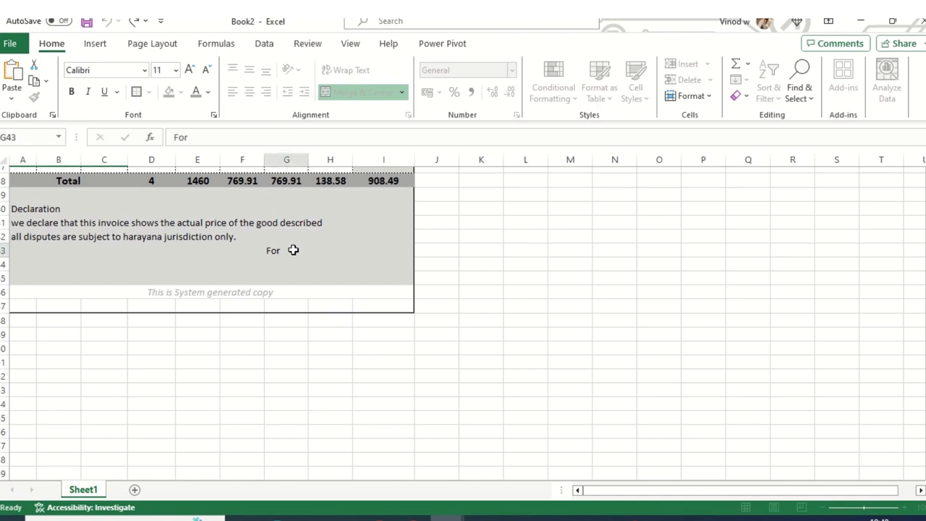
click(231, 137)
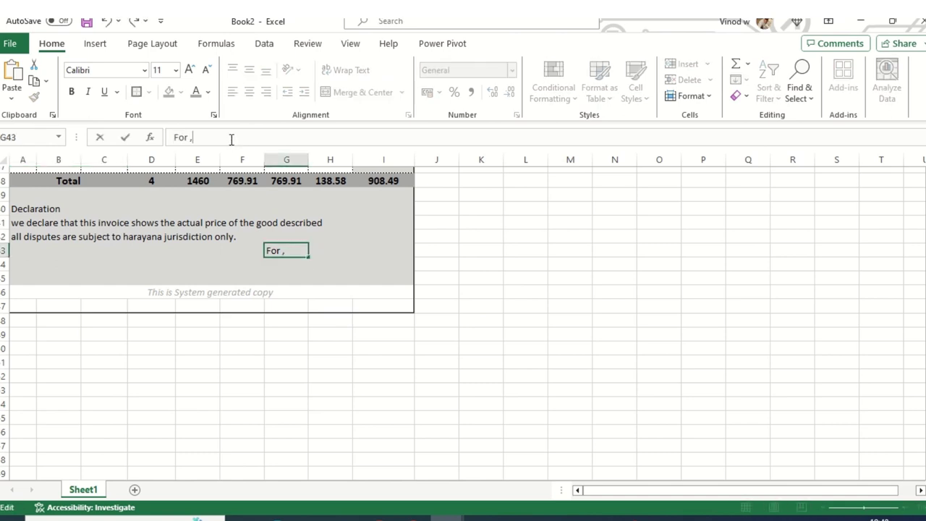
key(ctrl+v)
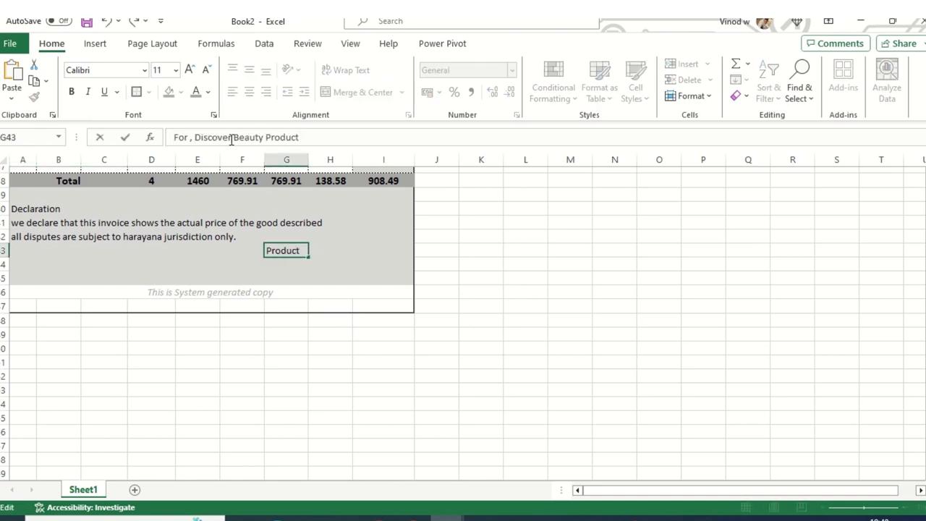
drag(194, 137, 300, 138)
key(ctrl+b)
click(386, 275)
Select G45:I45 for the signature space.
click(269, 250)
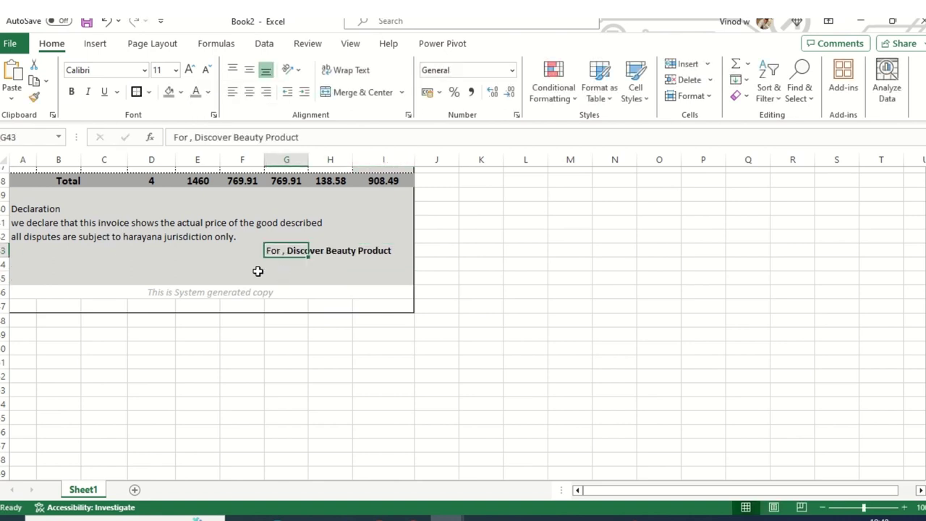
key(Down)
key(Left)
drag(282, 275, 393, 273)
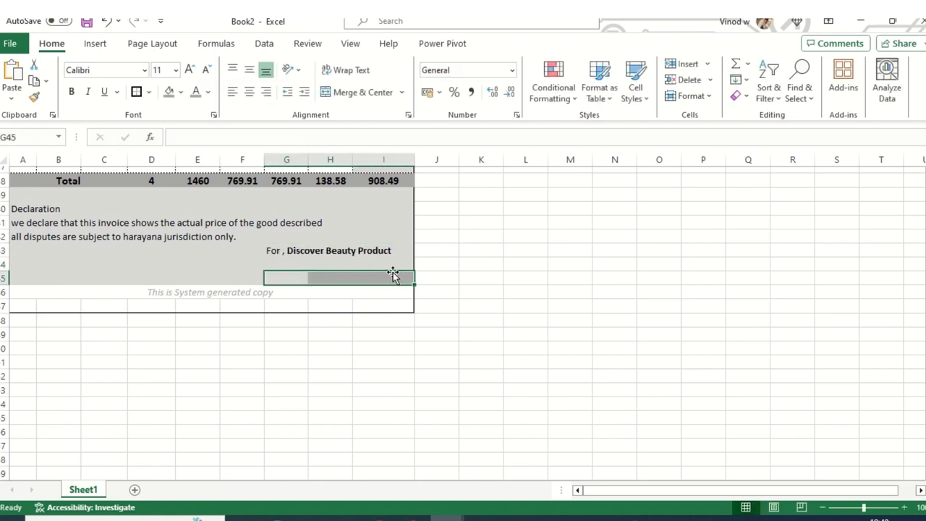
scroll(315, 316, up, 2)
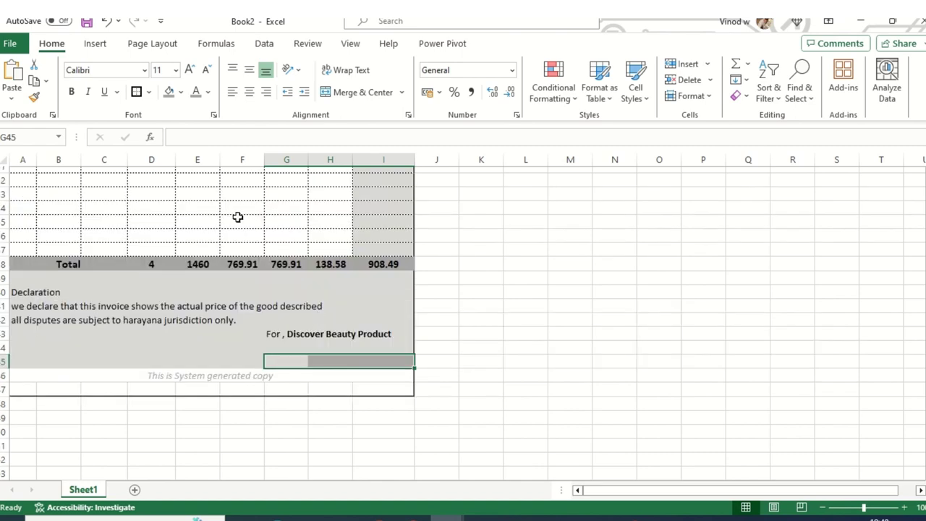
Merge H8:I8, enter the transaction ID, and show it in Number format with 0 decimals.
scroll(163, 279, up, 9)
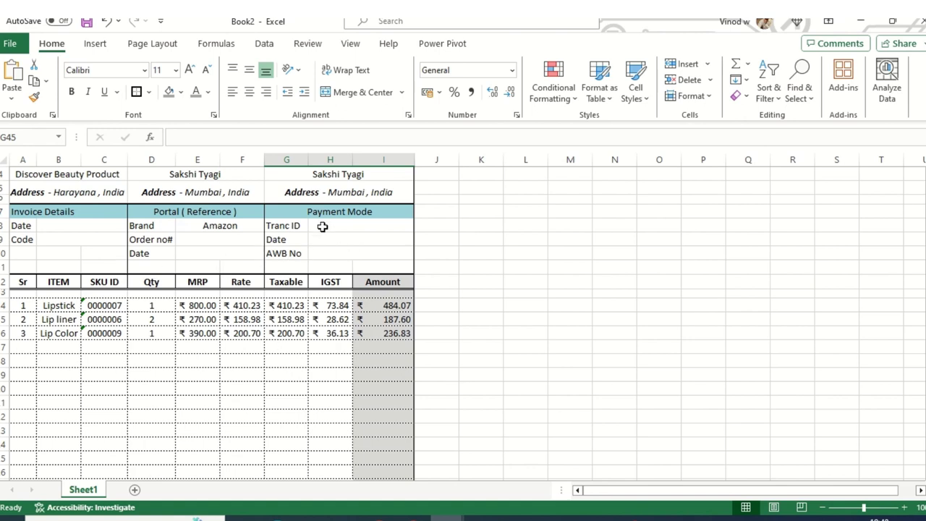
drag(324, 226, 365, 224)
key(alt+h)
key(m)
key(c)
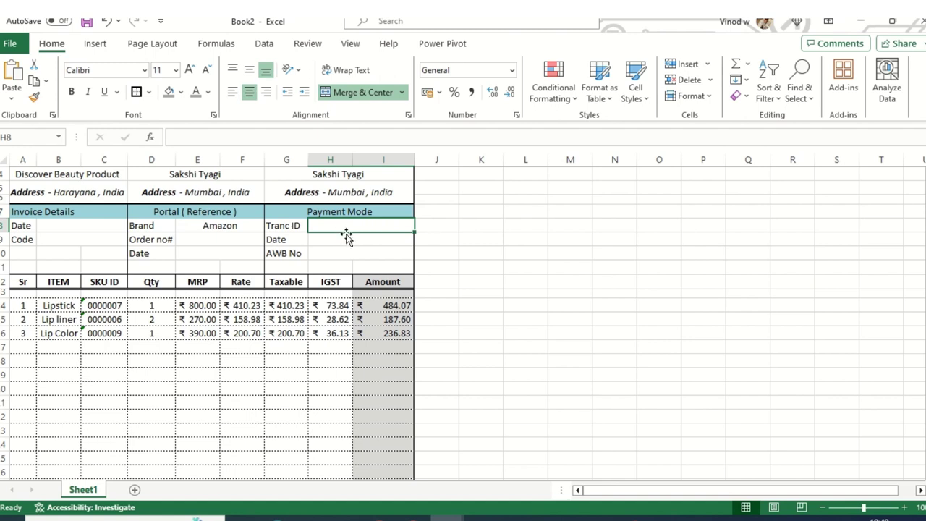
text(323423423424234)
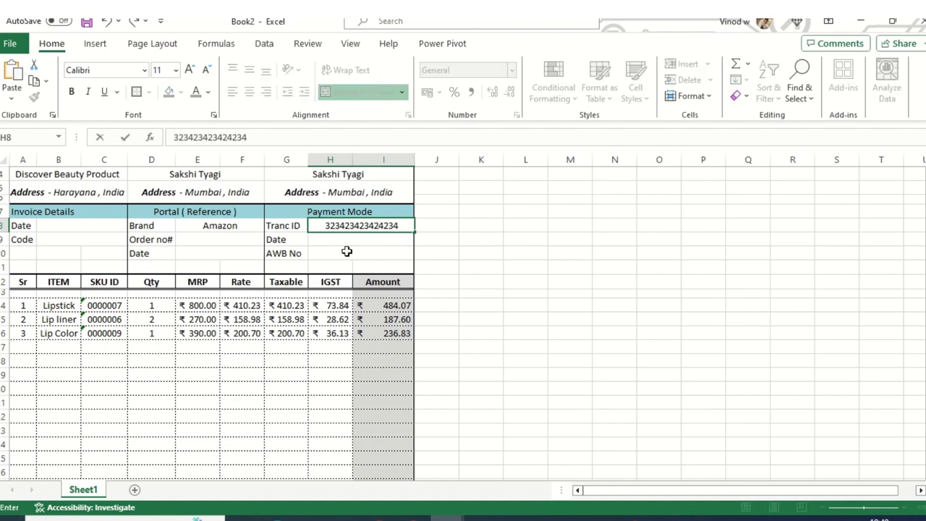
key(Return)
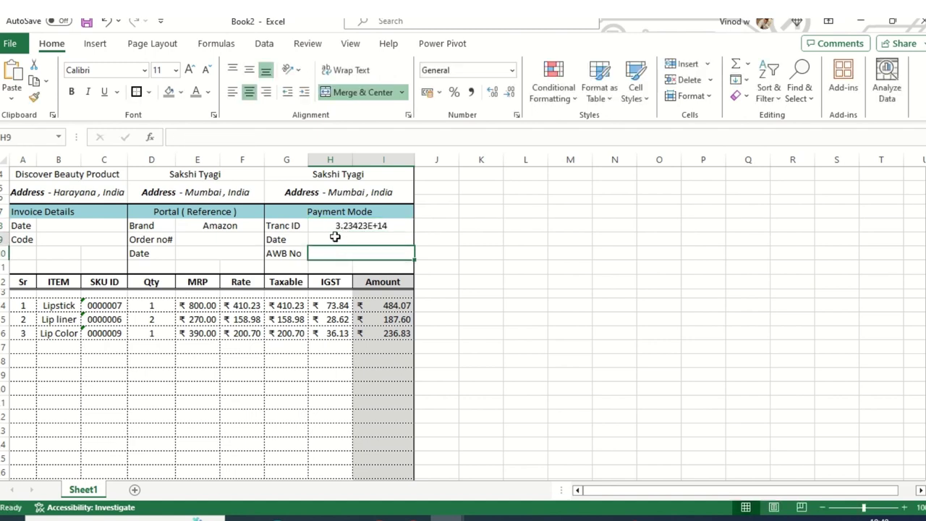
click(355, 220)
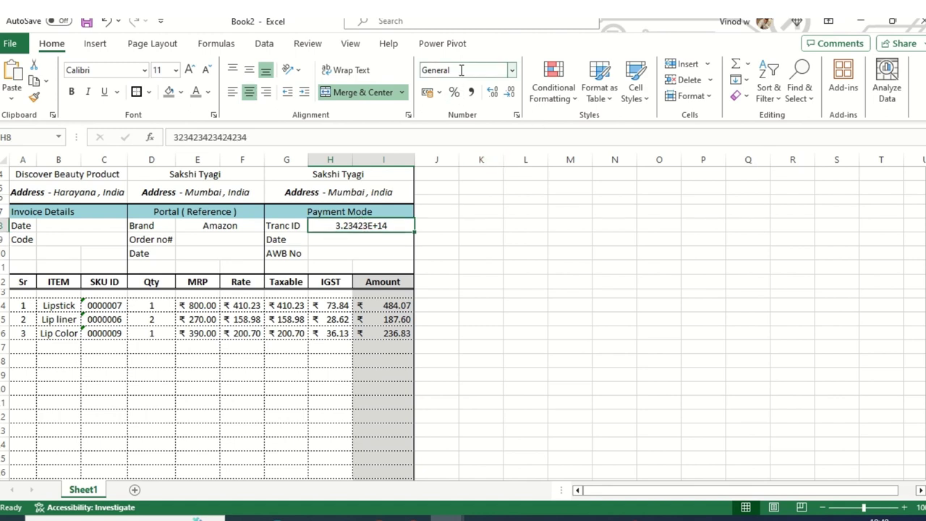
click(494, 70)
text(Number)
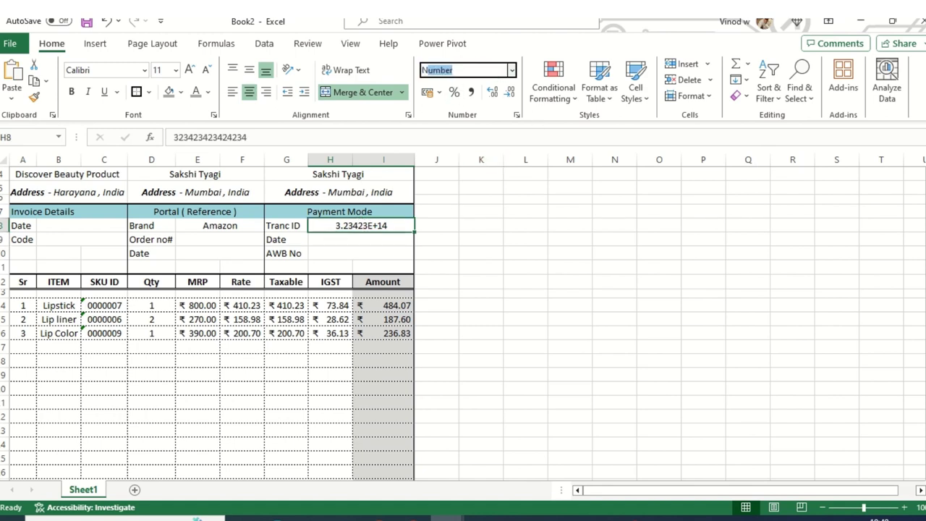
key(Return)
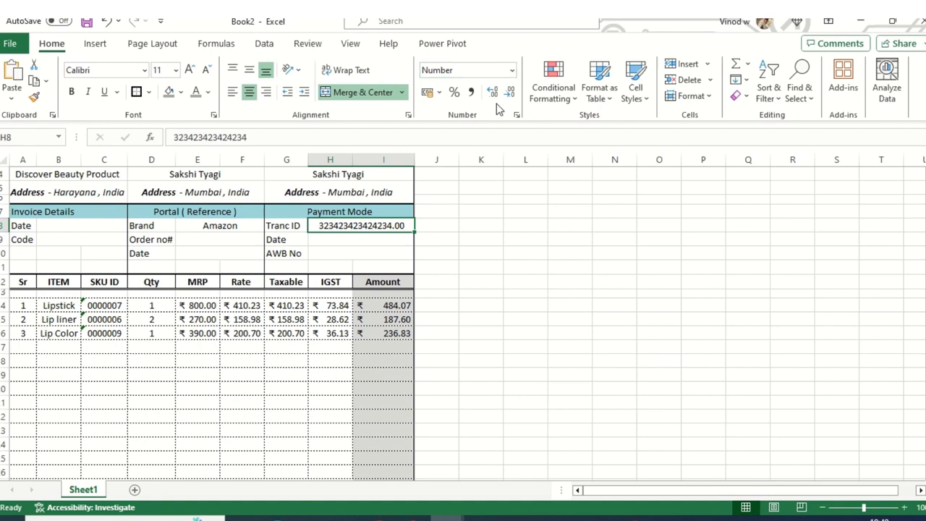
click(508, 92)
click(510, 92)
Enter 26-12-2023 as the payment, portal order and invoice dates.
click(368, 239)
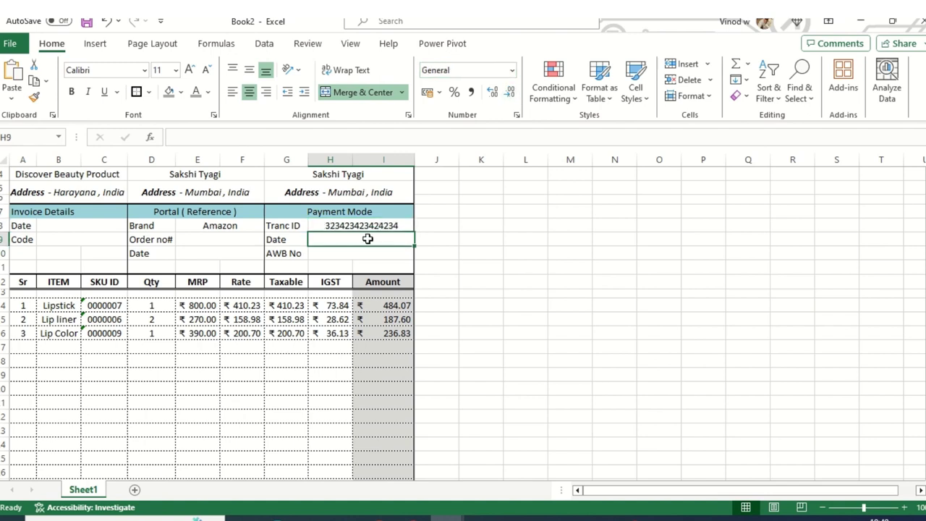
text(26-12-2023)
key(ctrl+Return)
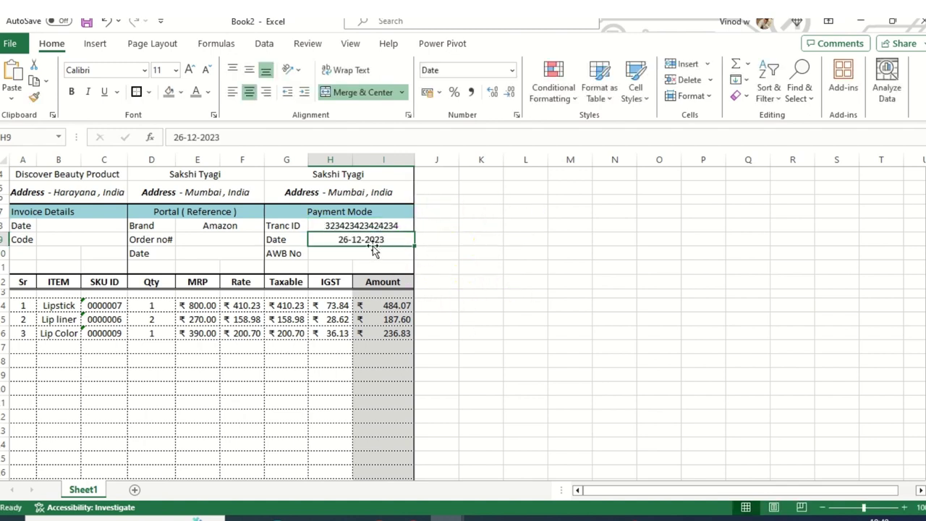
key(Down)
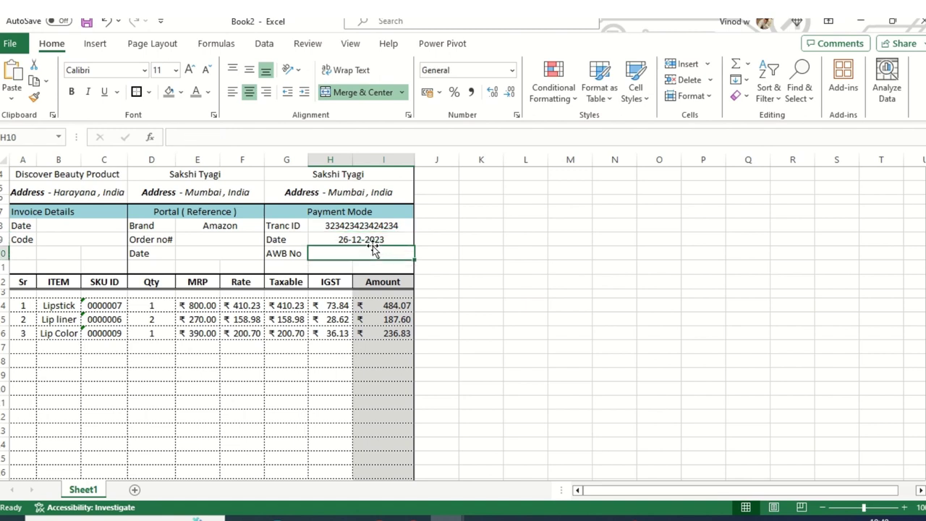
click(185, 254)
text(26-12-2023)
key(ctrl+Return)
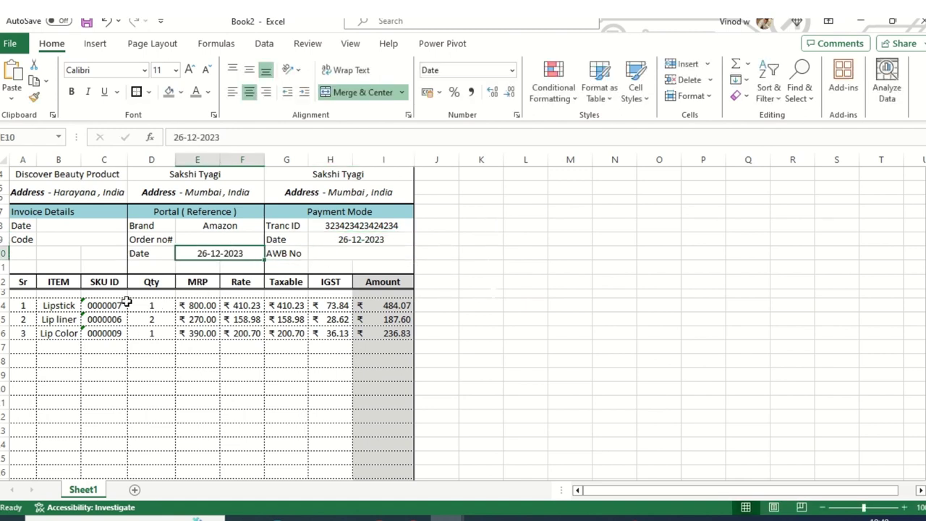
click(68, 225)
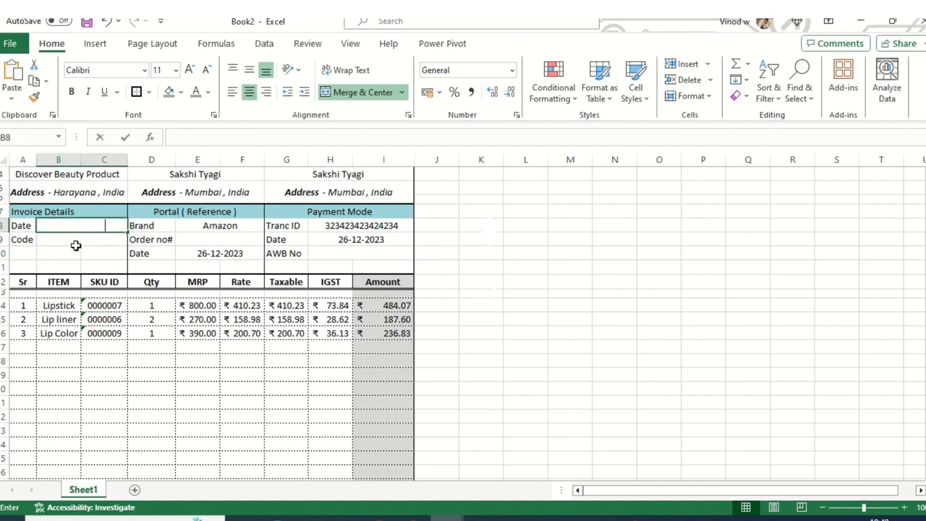
key(ctrl+semicolon)
Type the numeric invoice code into the Code cell B9.
click(76, 247)
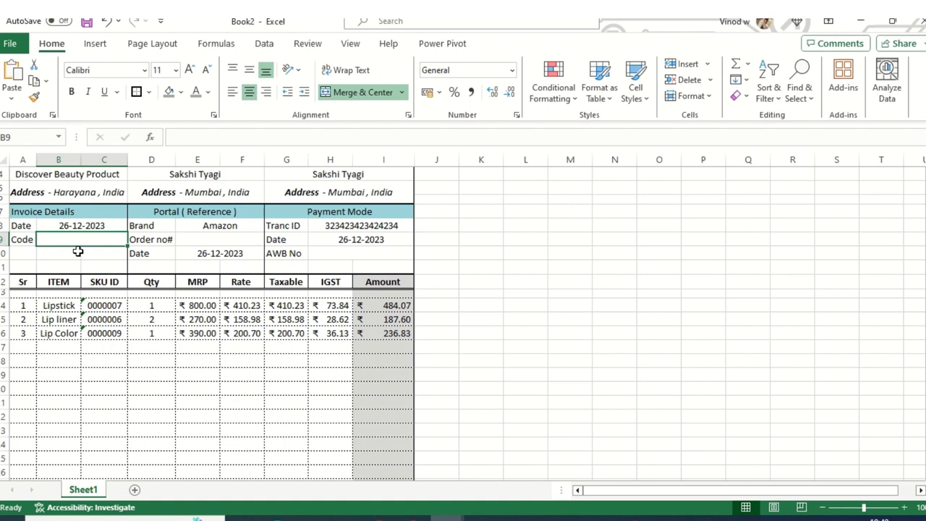
text(678899666)
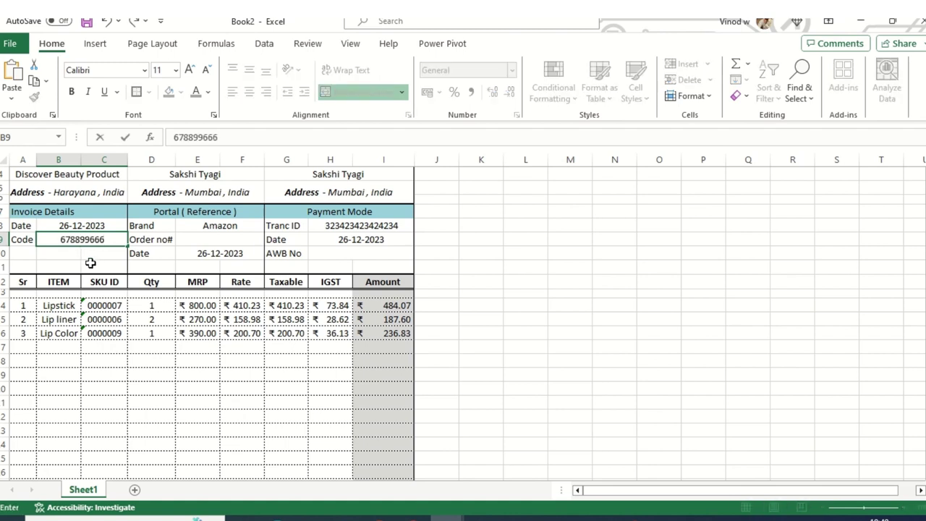
click(95, 263)
click(68, 250)
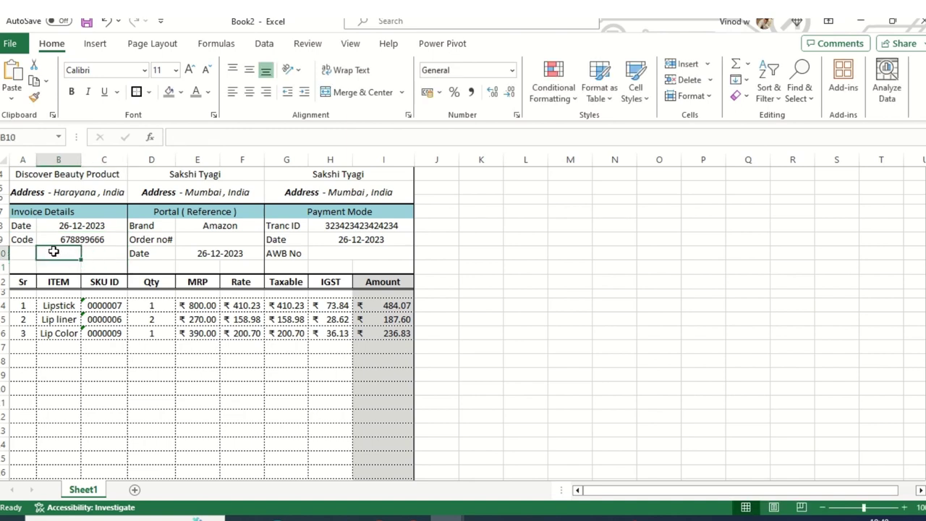
Merge cells A10:C10 below the Code row into one cell.
drag(21, 253, 88, 258)
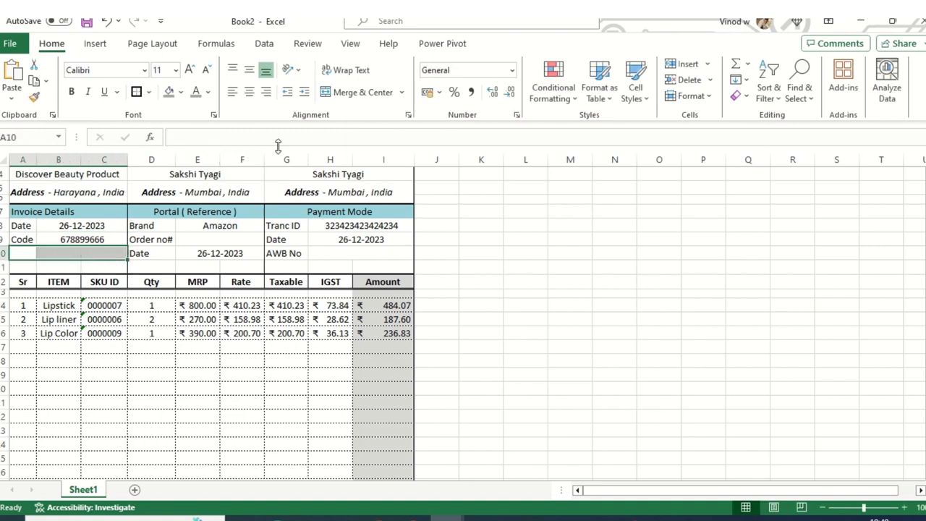
click(361, 92)
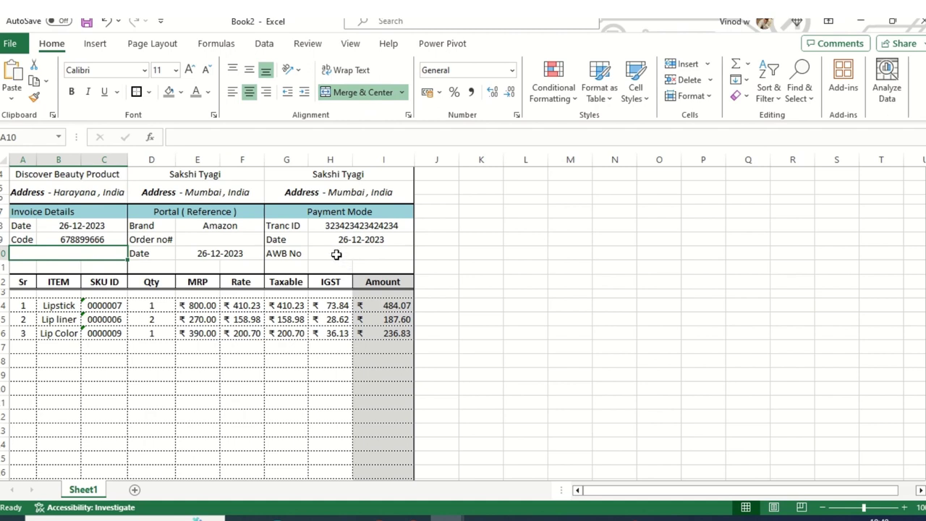
click(336, 254)
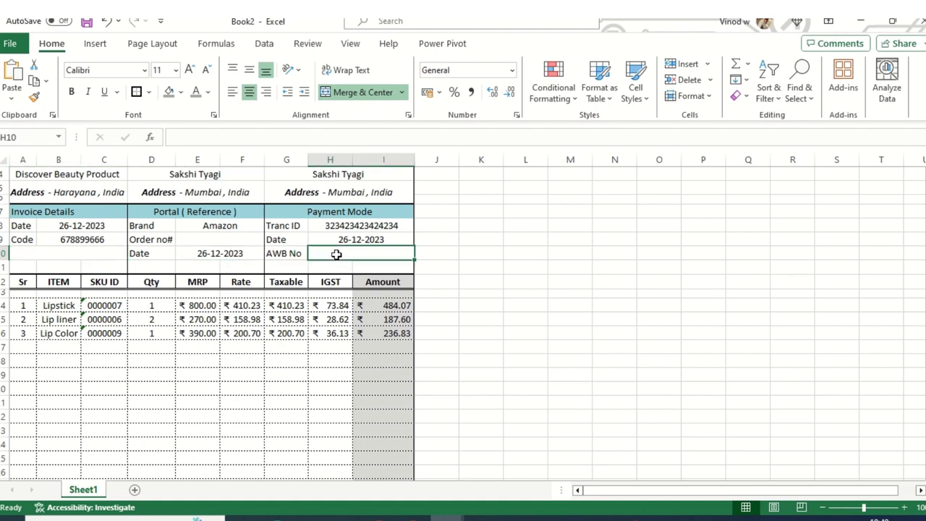
click(48, 253)
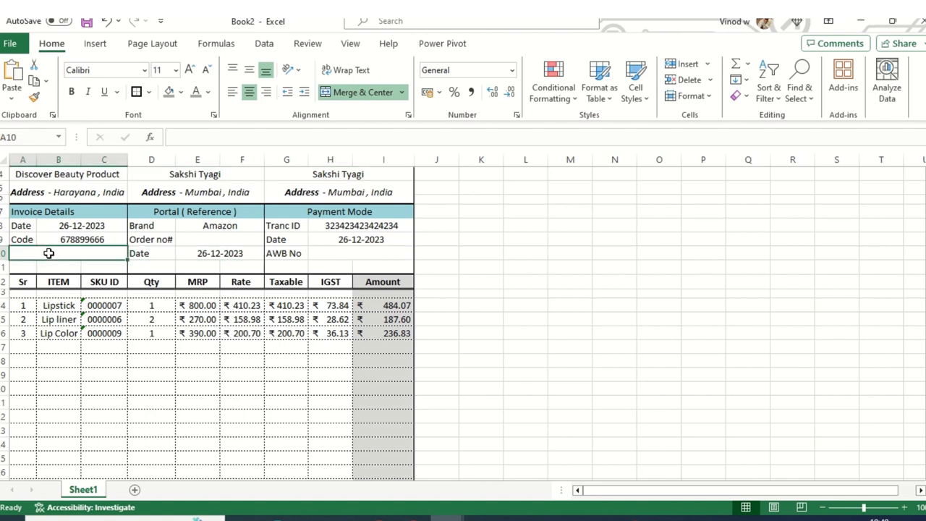
Enter the formula ="*"&B9&"*" in the merged cell to wrap the code in asterisks.
text(=)
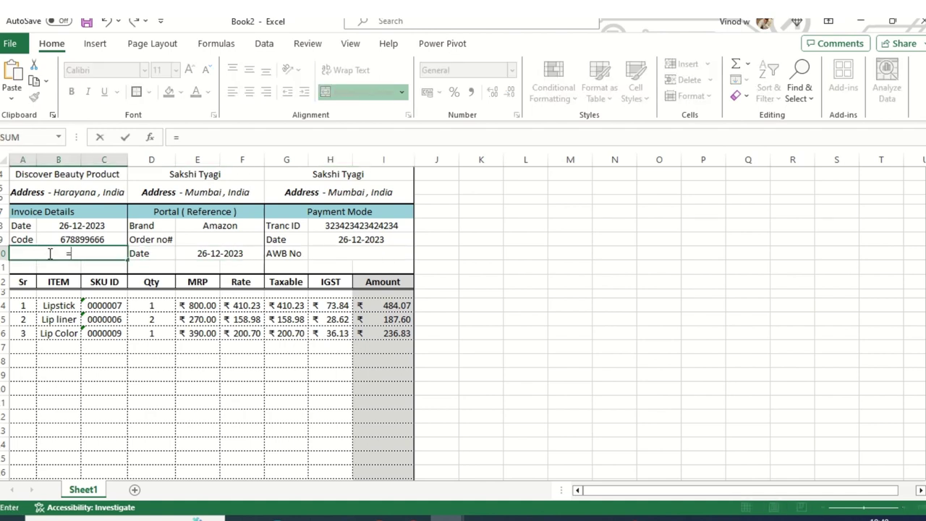
text("*")
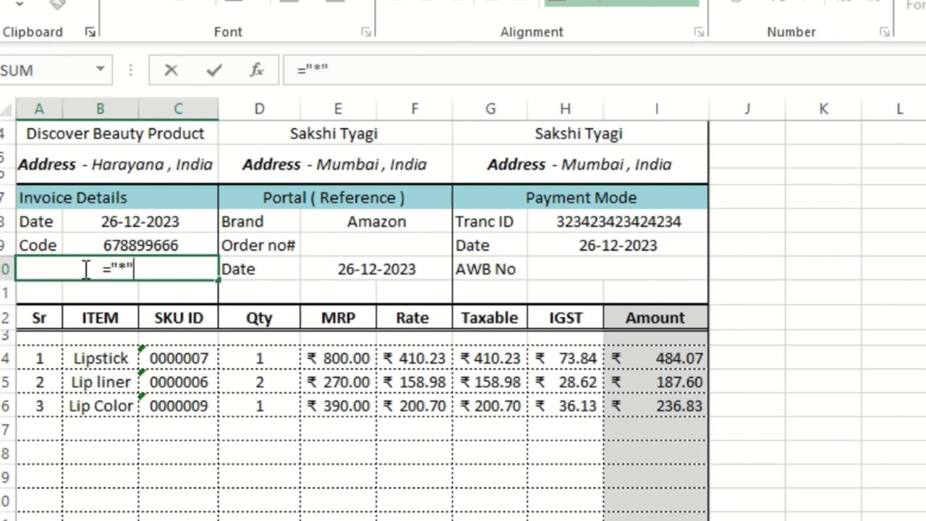
text(&")
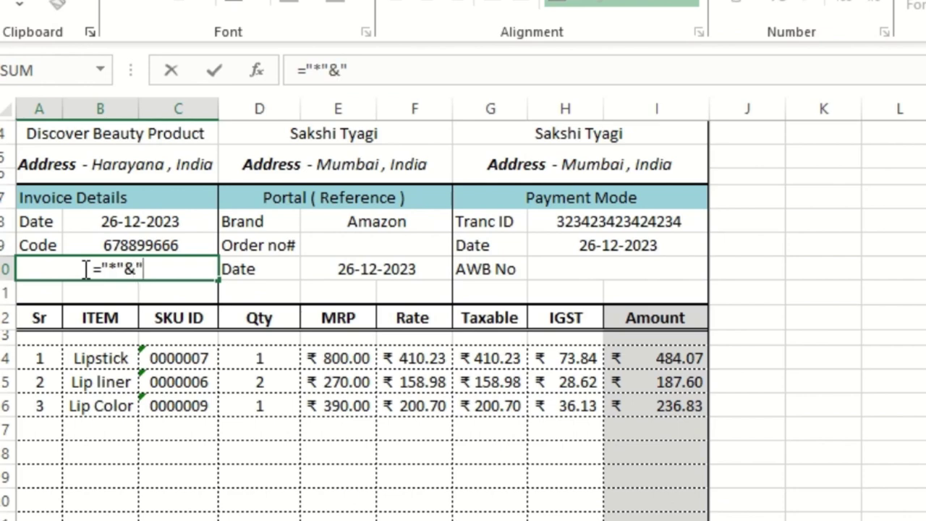
key(BackSpace)
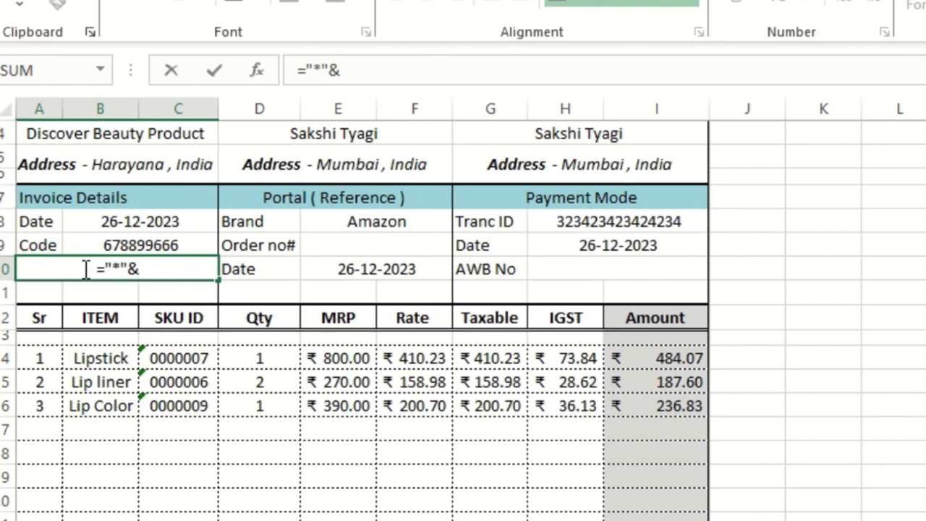
click(152, 244)
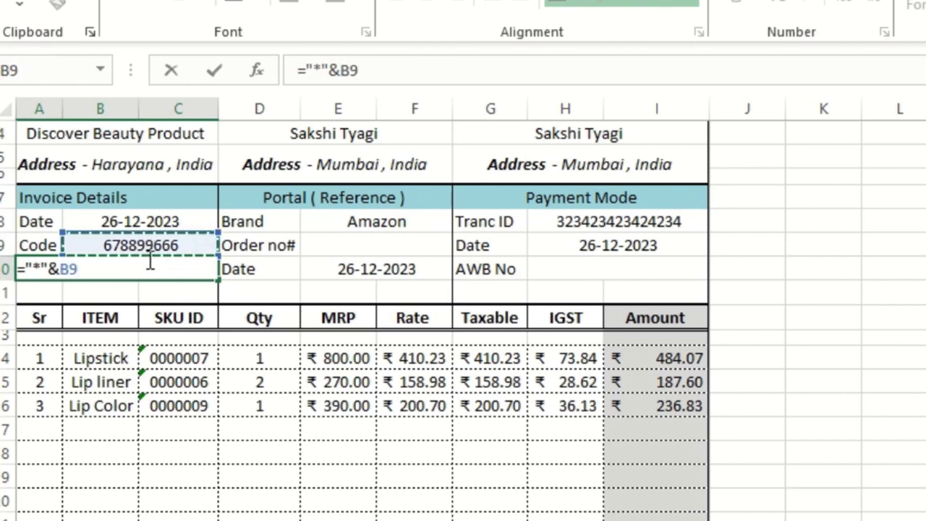
text(&)
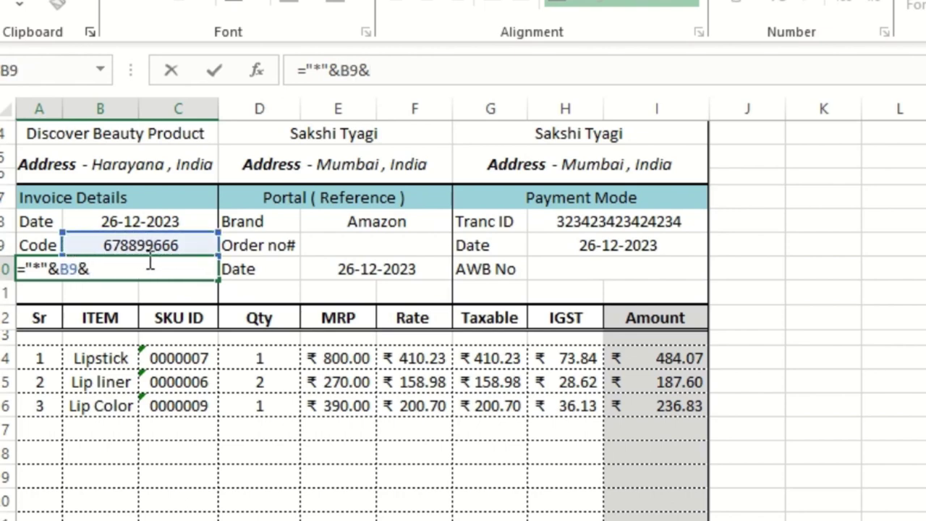
text("*")
key(Return)
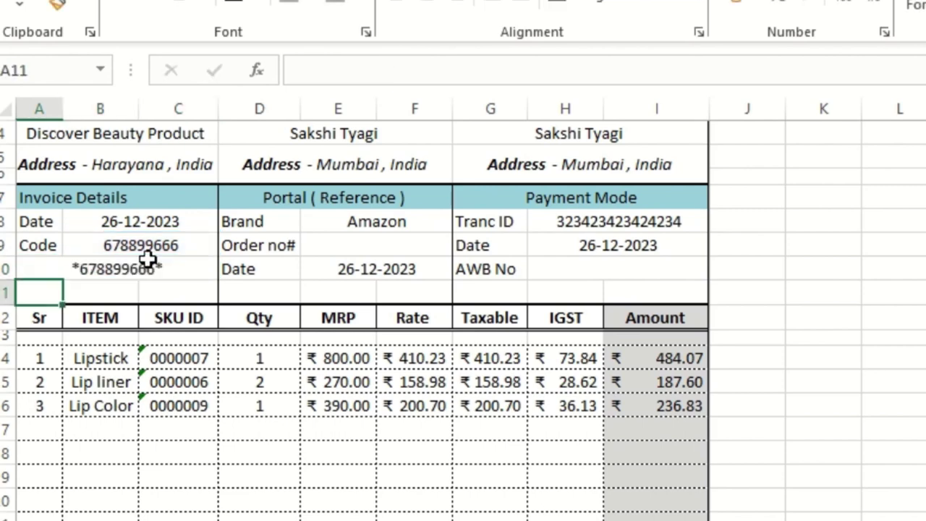
click(170, 270)
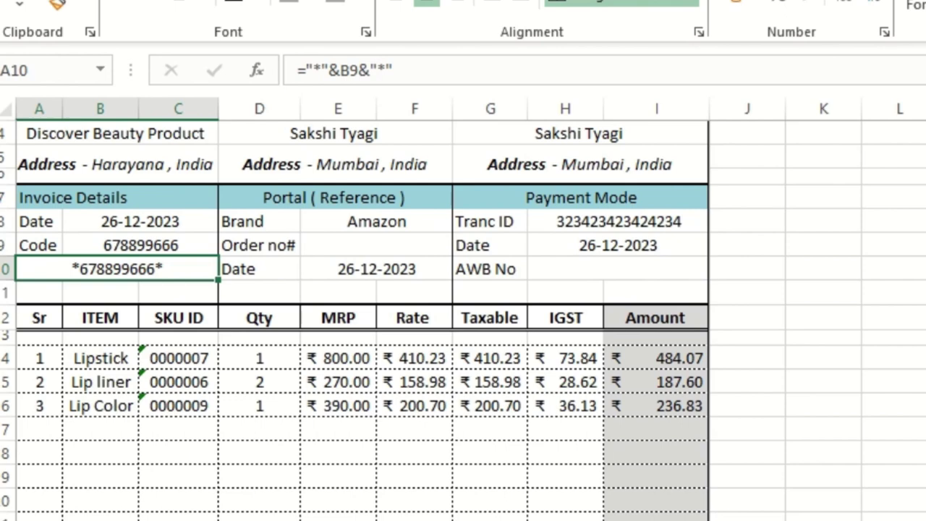
Copy the Libre Barcode 39 font name from Book1 and apply it to cell A10.
key(alt+Tab)
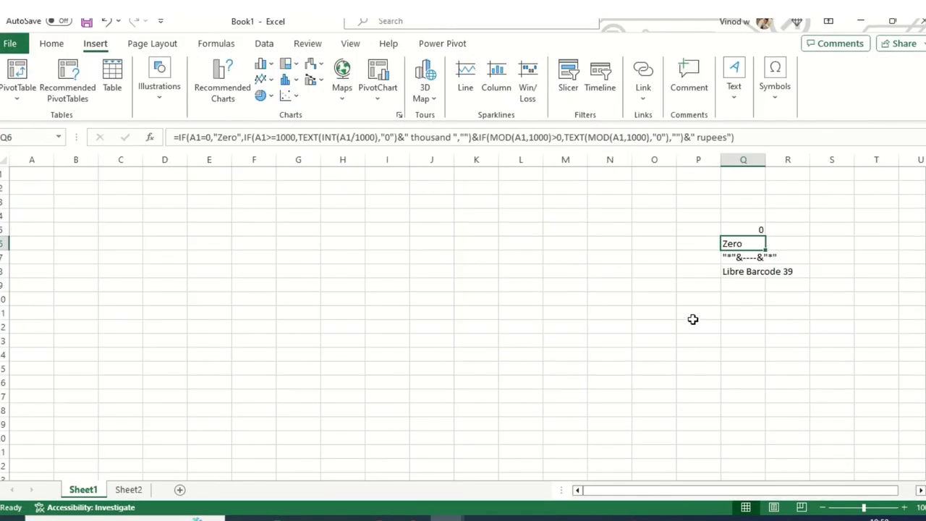
click(733, 269)
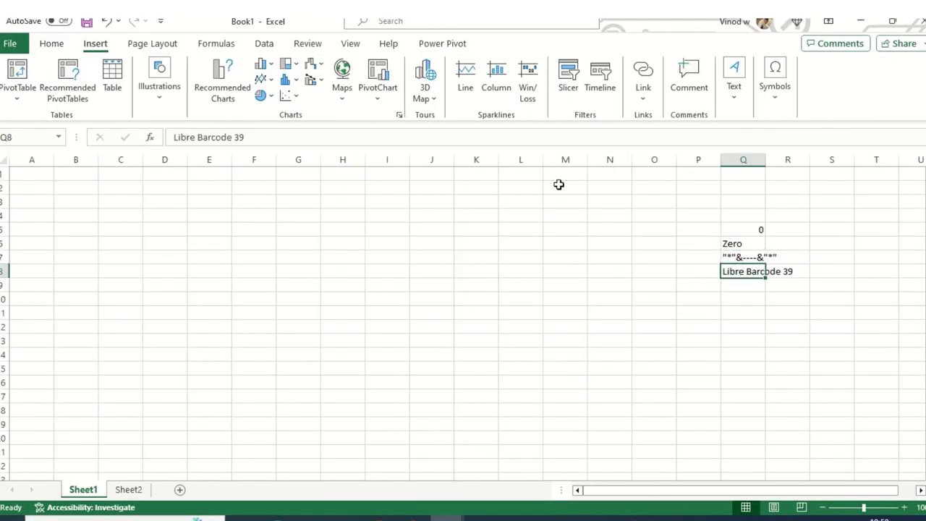
text(39)
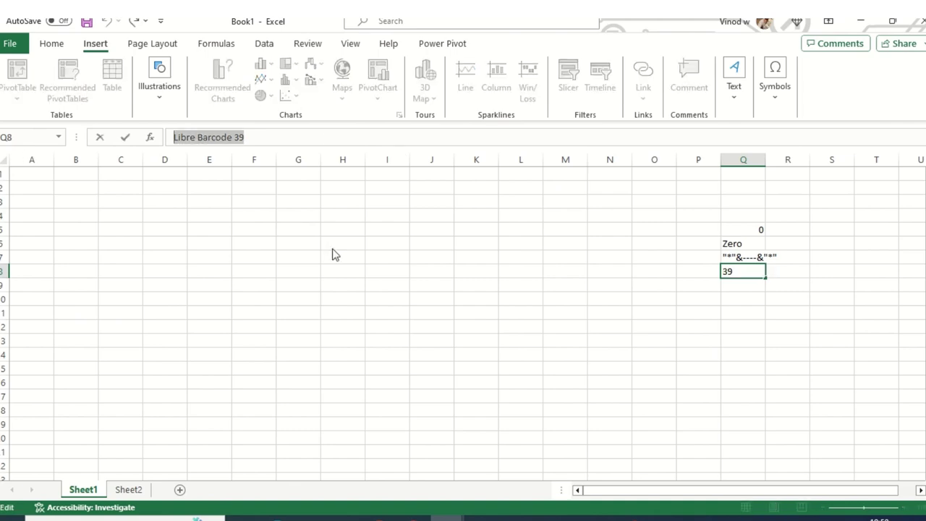
key(alt+Tab)
click(67, 253)
click(127, 70)
key(ctrl+v)
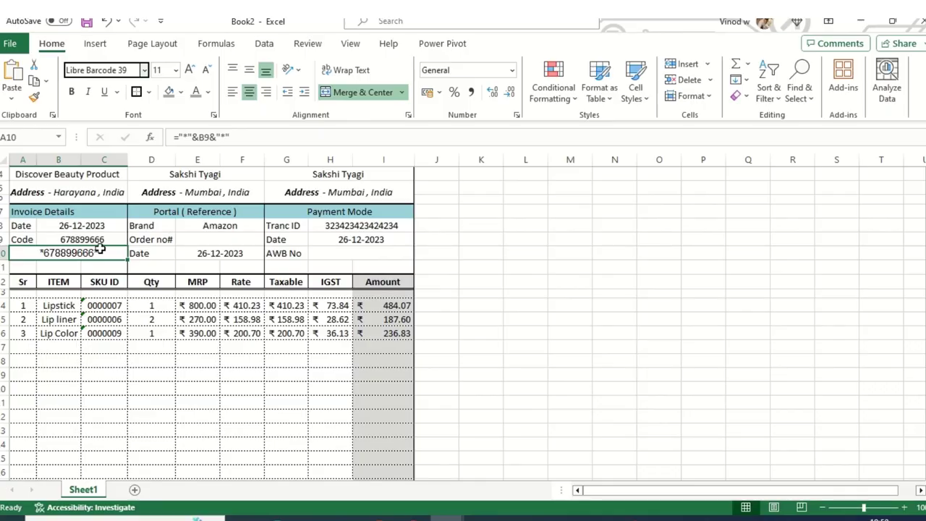
key(Return)
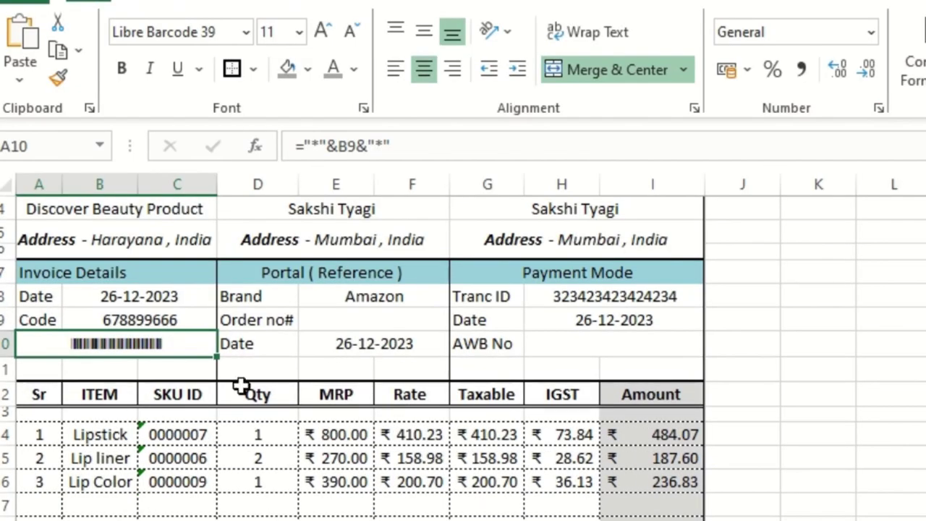
Enlarge the barcode's font size by four increments.
click(322, 32)
click(322, 31)
click(322, 32)
click(322, 32)
click(322, 32)
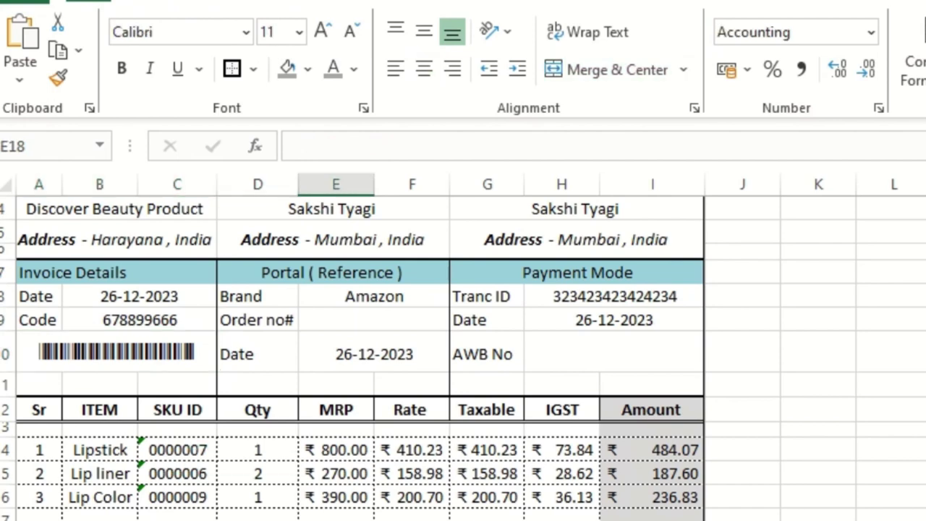
scroll(463, 326, up, 1)
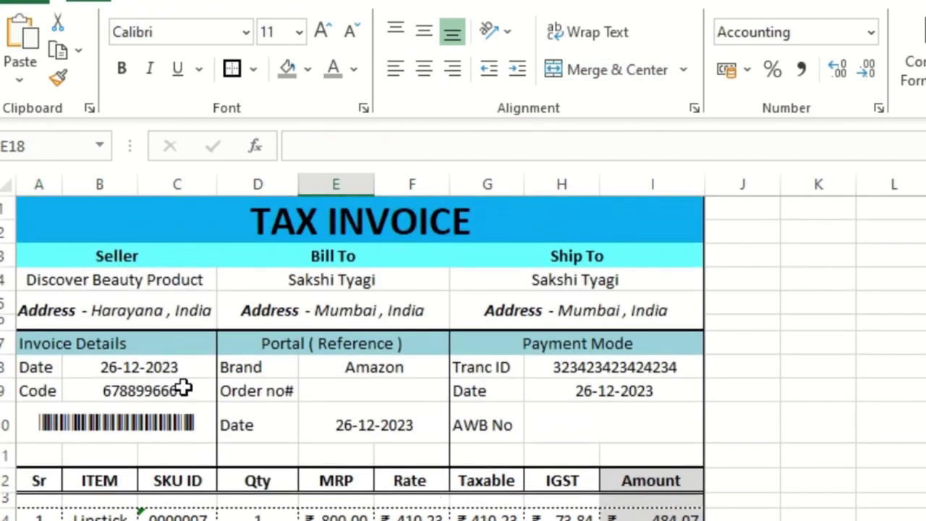
Enter the order number in Order no# and the airway bill number in AWB No.
click(173, 428)
click(405, 518)
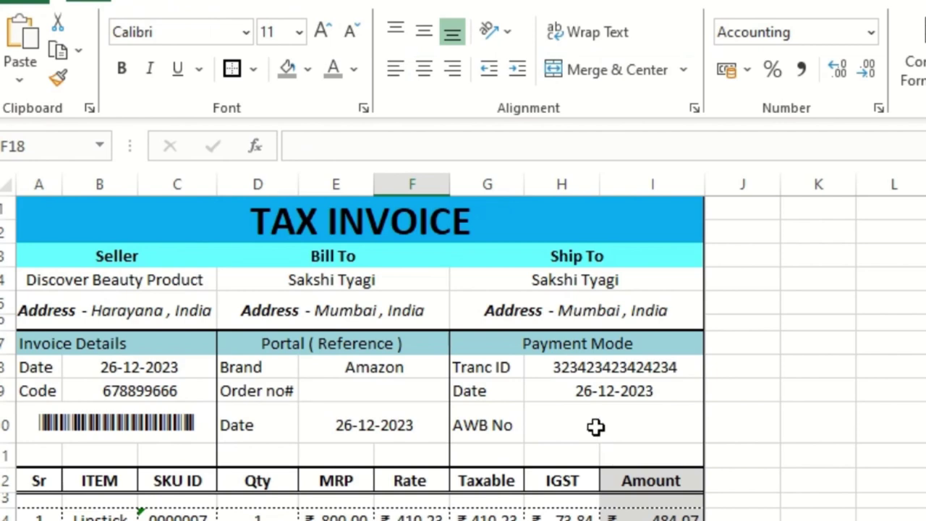
click(386, 393)
text(4654645645)
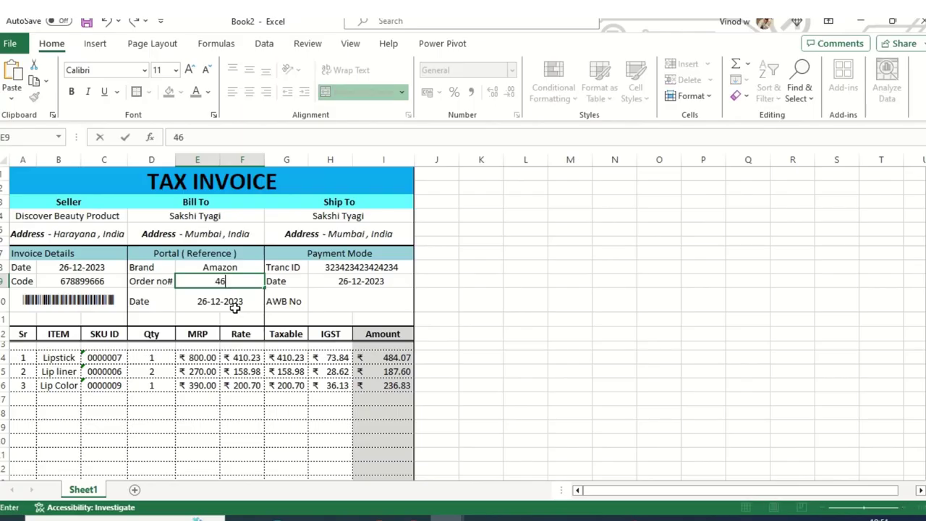
click(286, 407)
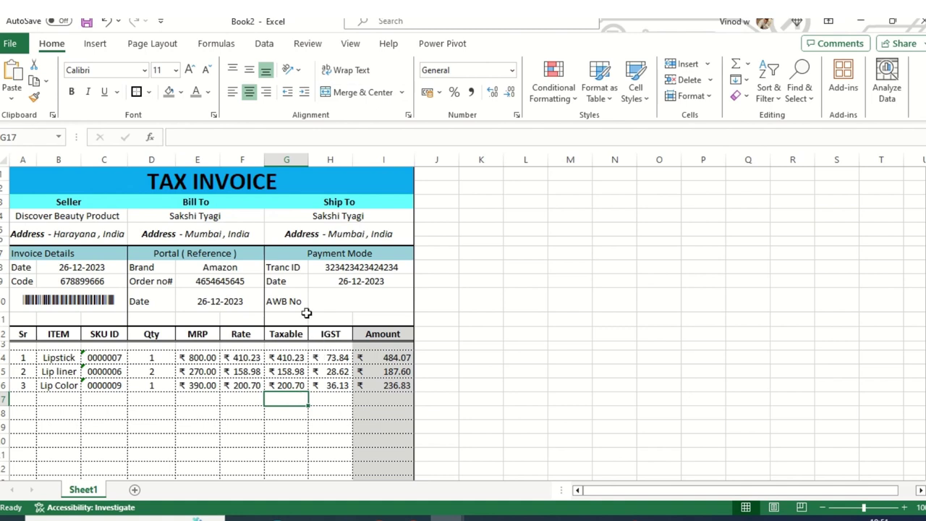
click(352, 300)
click(101, 282)
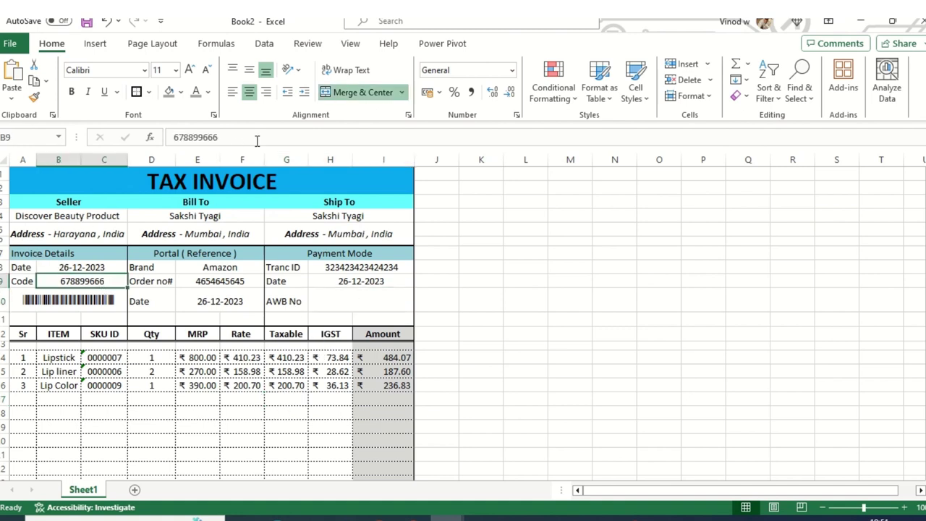
click(358, 301)
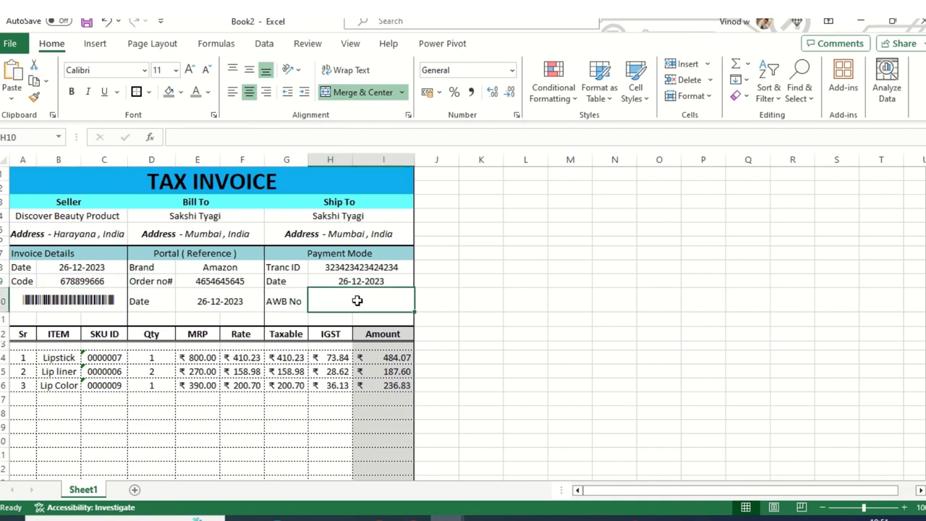
text(664643634635)
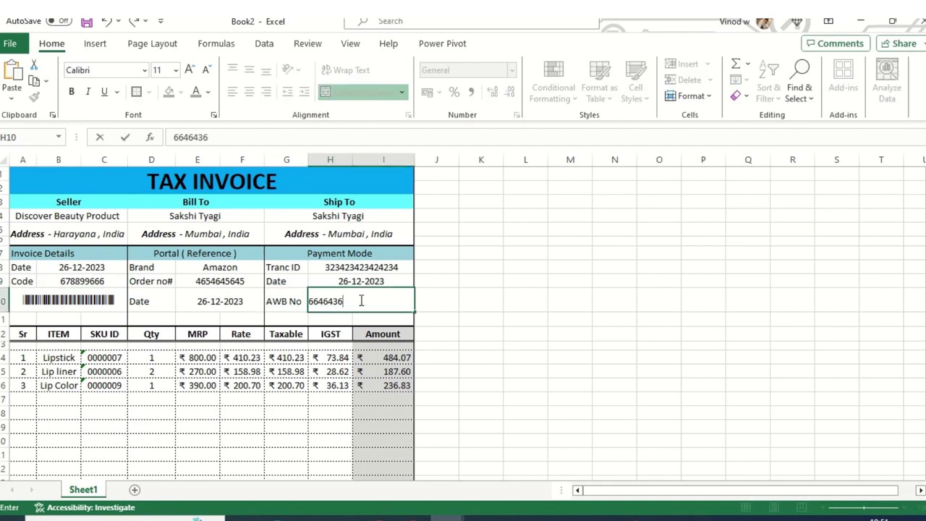
click(361, 402)
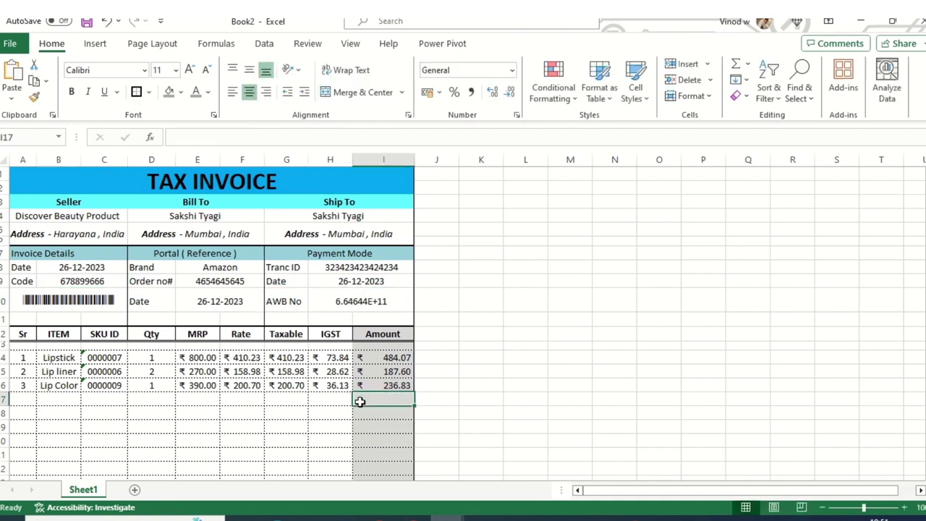
Review the barcode and scroll down to check the invoice totals.
click(73, 296)
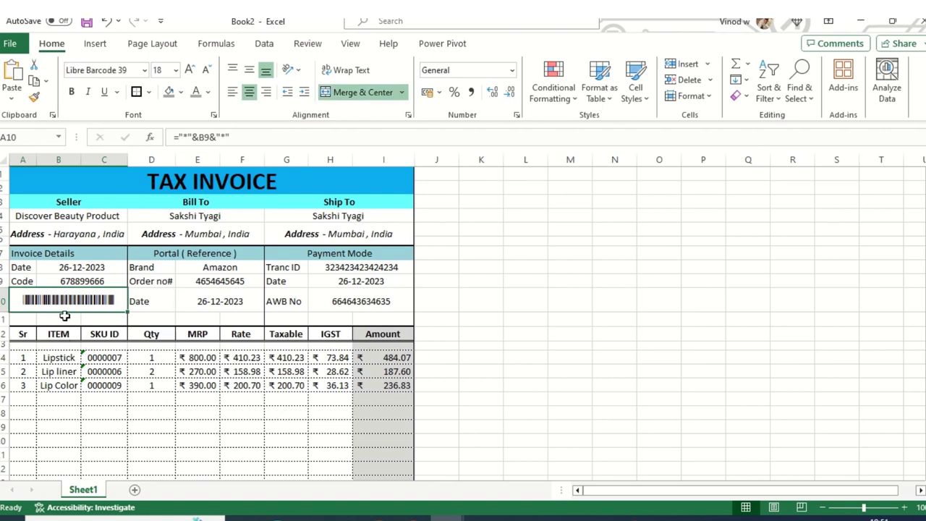
click(164, 439)
scroll(163, 427, down, 7)
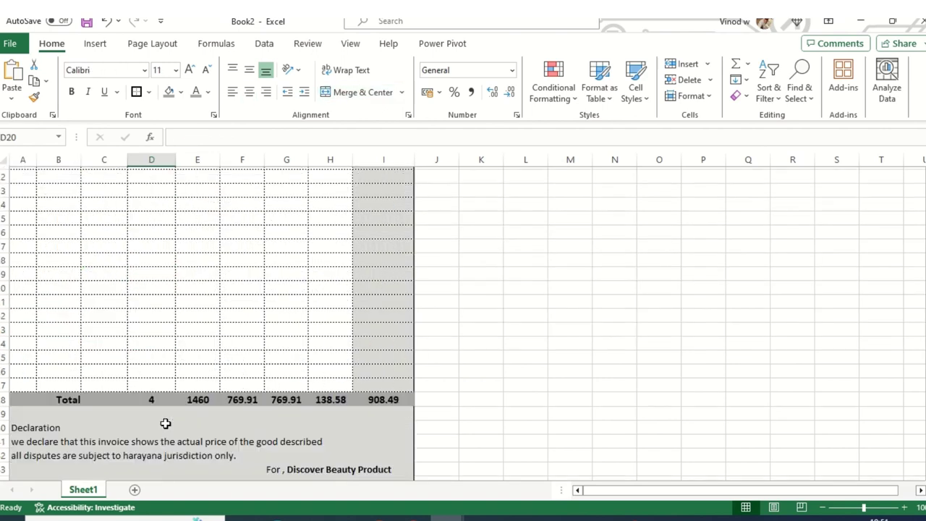
scroll(95, 462, down, 6)
scroll(123, 388, up, 12)
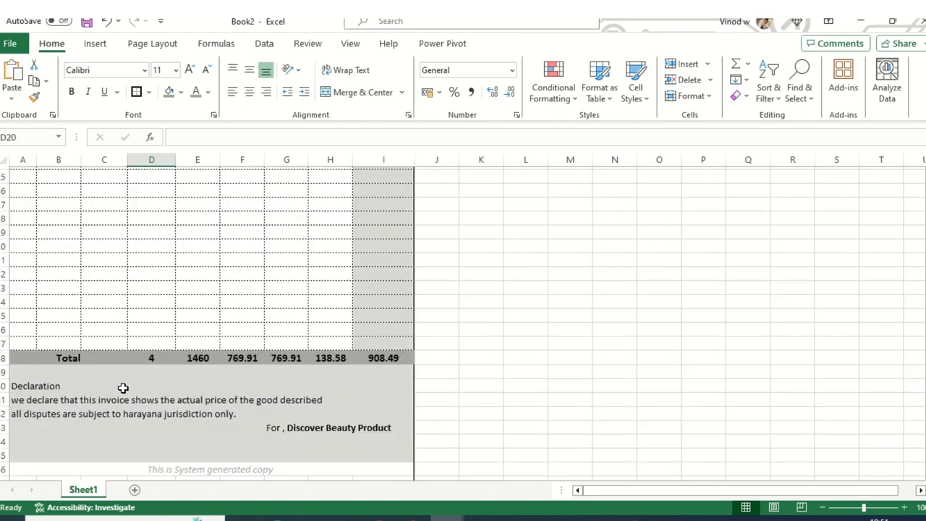
click(151, 262)
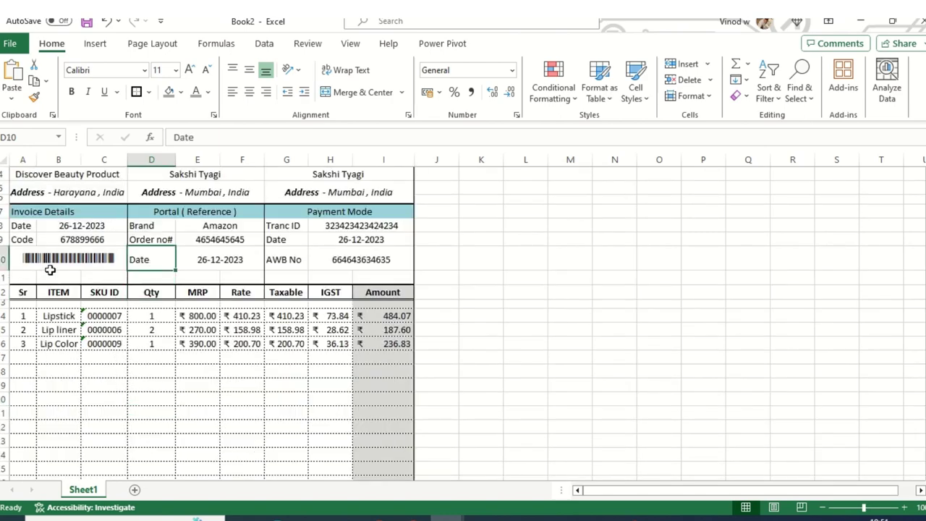
Go to File > Print to see the invoice's print preview.
click(12, 45)
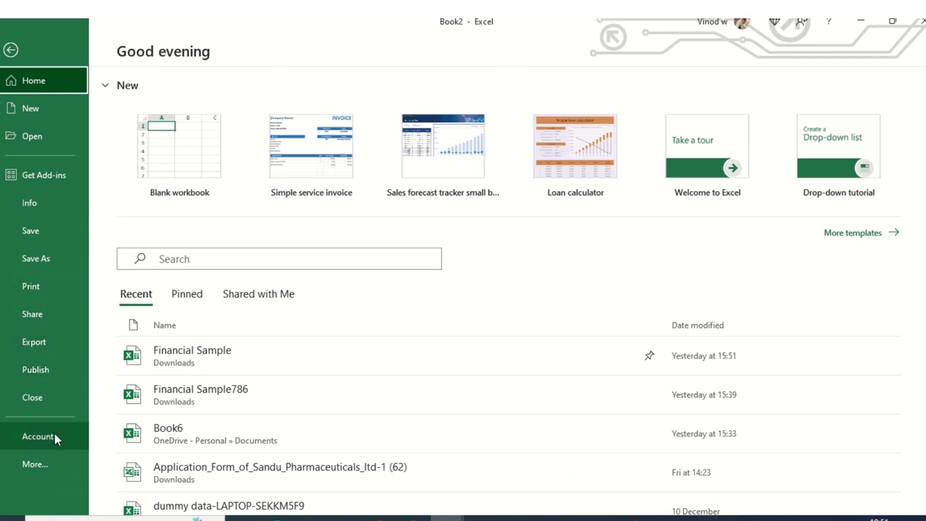
click(44, 293)
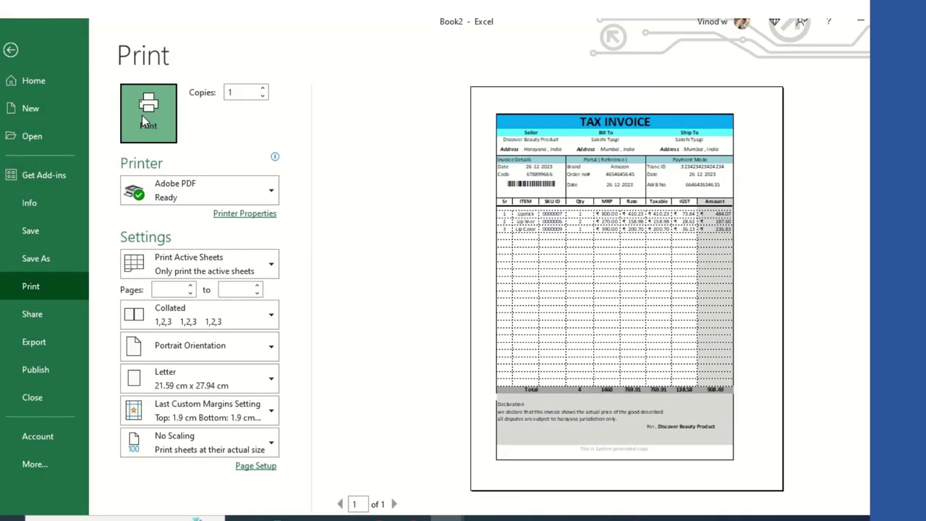
Print the invoice to the PDF printer so the Save PDF File As window opens.
click(142, 115)
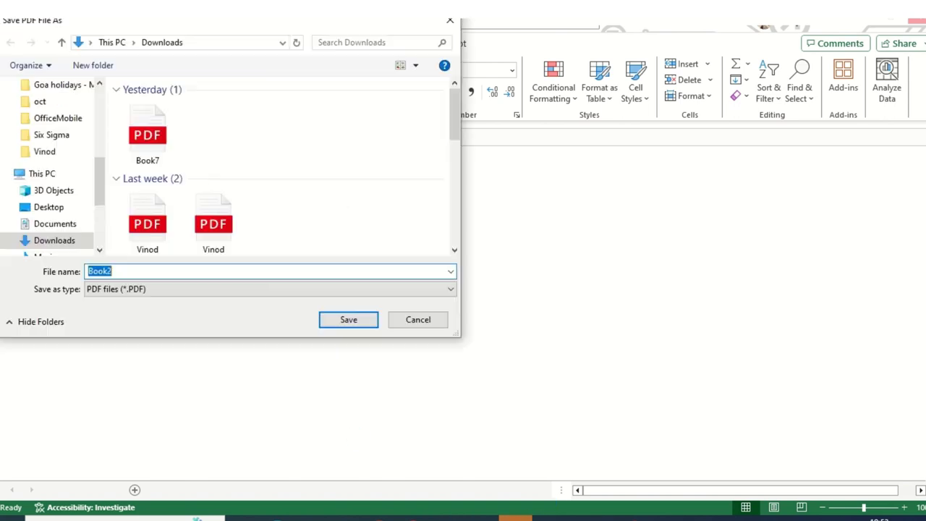
Choose Downloads under Quick access and save the PDF under the name Book2.
scroll(86, 174, up, 5)
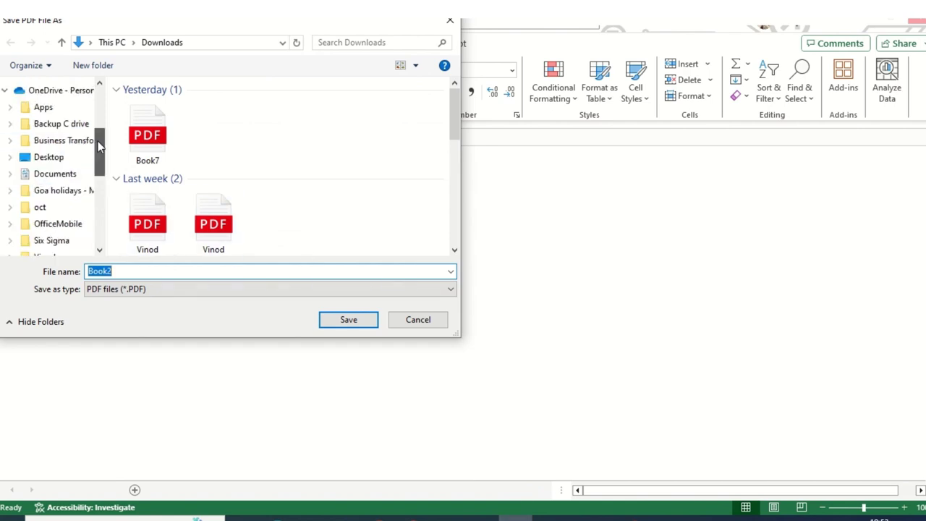
click(65, 130)
click(157, 268)
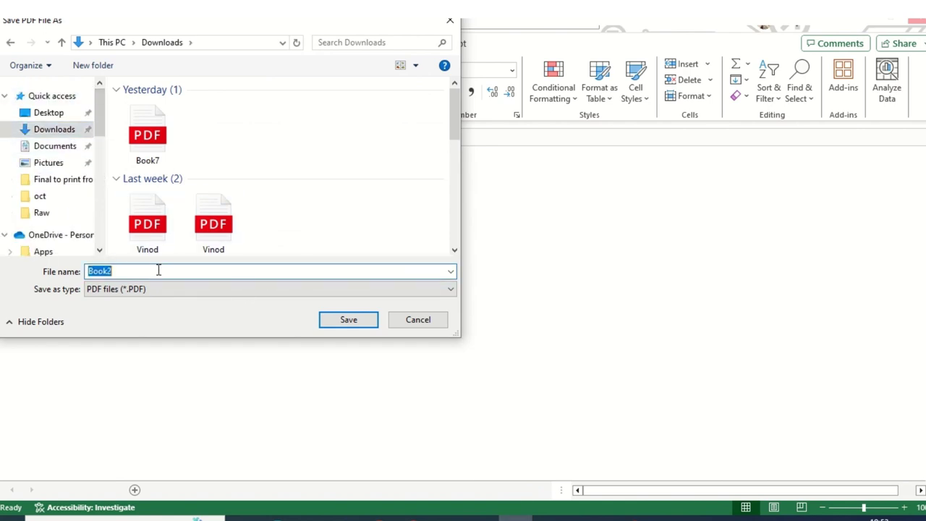
click(352, 321)
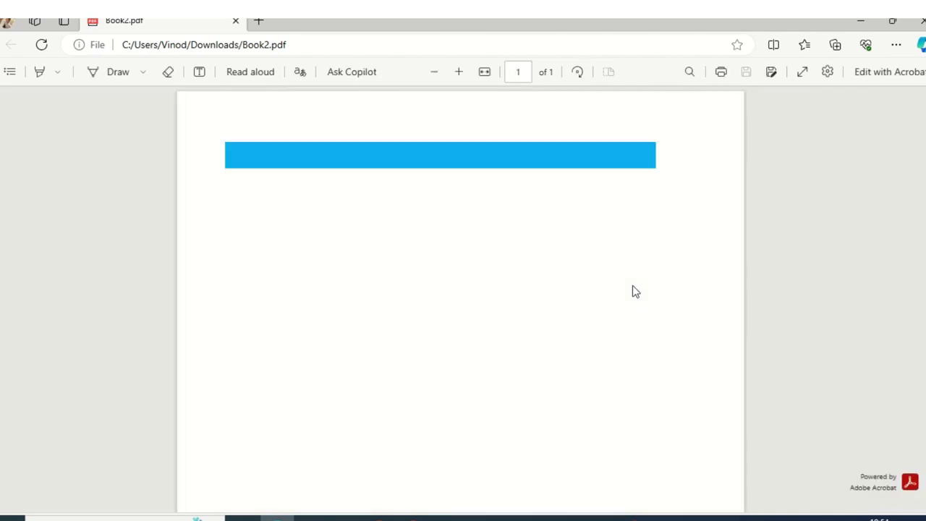
Scroll through Book2.pdf in Edge to inspect how the barcode rendered.
scroll(634, 291, down, 5)
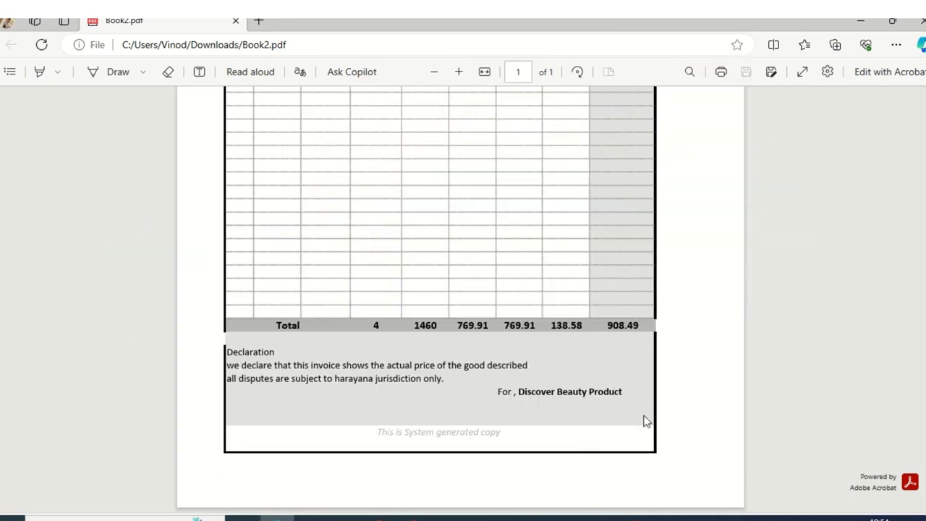
scroll(586, 267, up, 5)
scroll(586, 267, down, 5)
scroll(586, 268, up, 5)
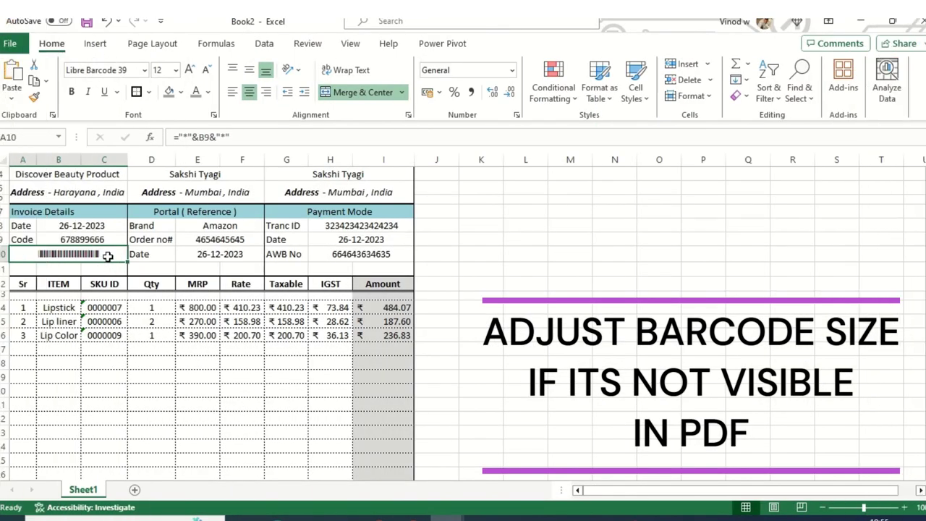
Merge and centre A10:C11 with middle alignment and wrap text, and enlarge the barcode font.
drag(108, 262, 108, 266)
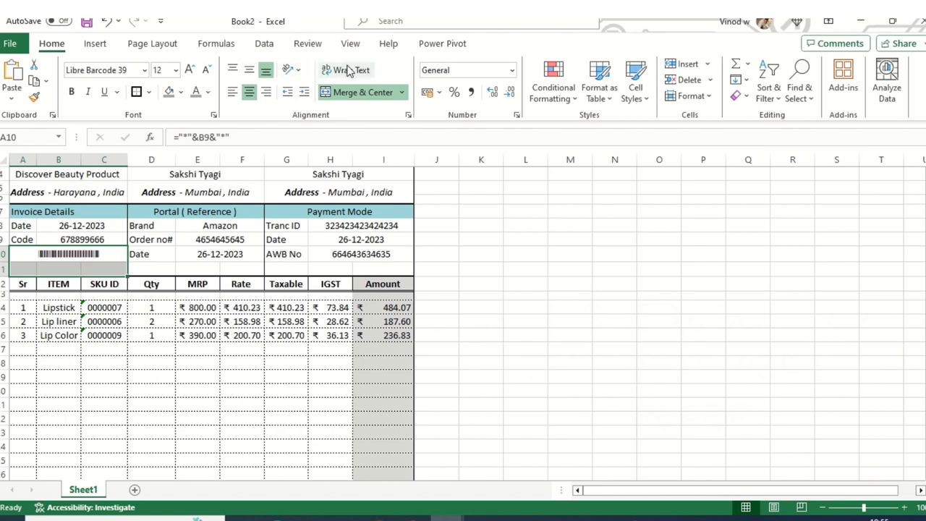
click(246, 72)
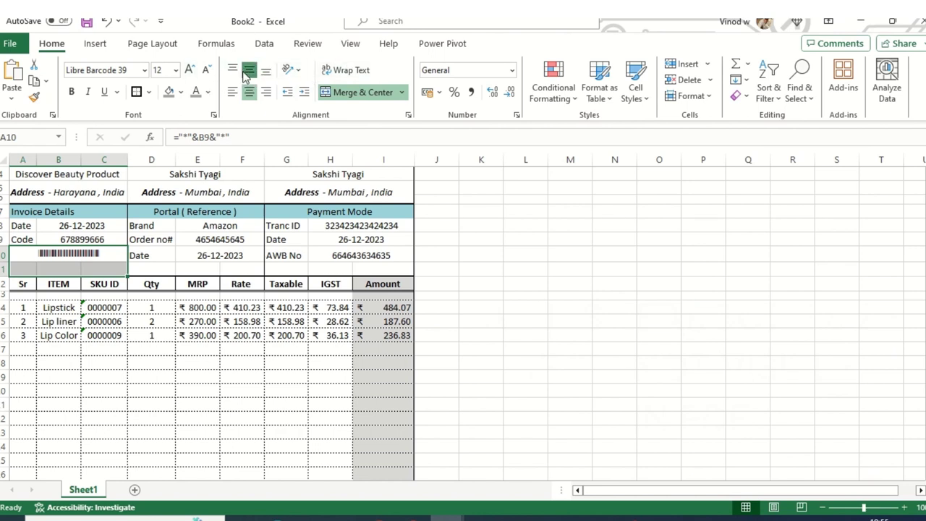
click(351, 72)
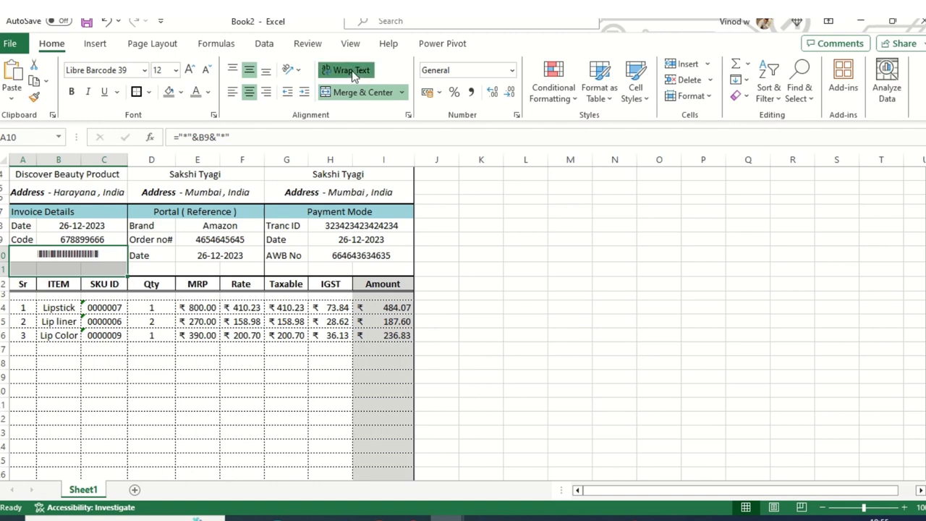
click(376, 106)
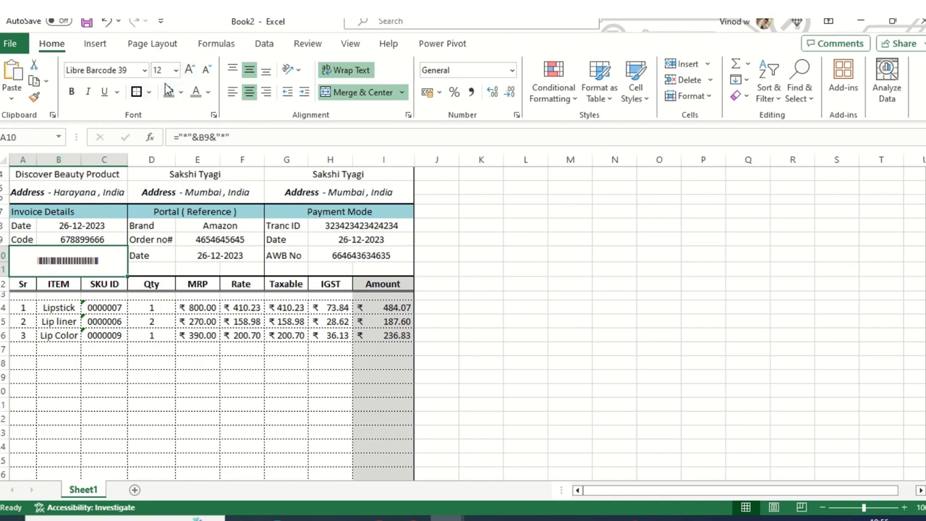
click(189, 70)
click(189, 70)
click(190, 70)
click(189, 69)
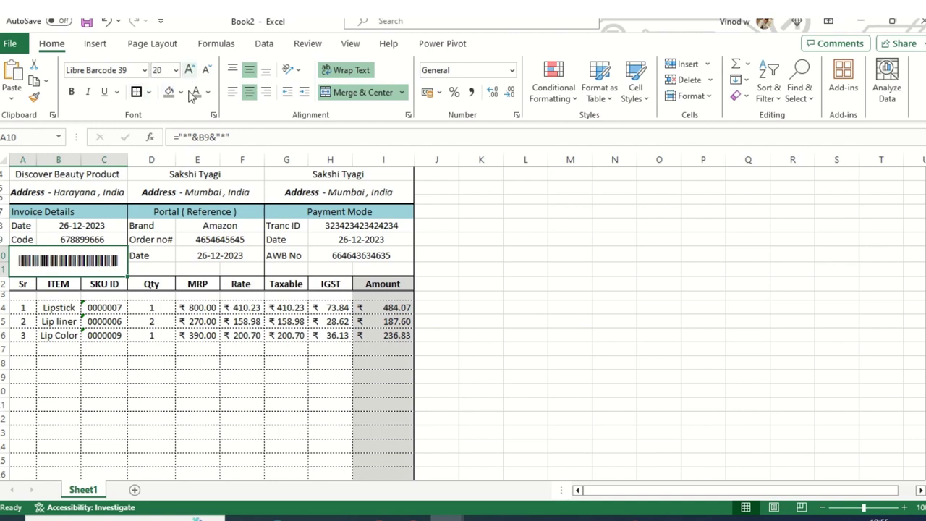
Edit the invoice code in B9, replacing its last digits with 89.
click(181, 294)
click(78, 254)
click(103, 239)
click(238, 136)
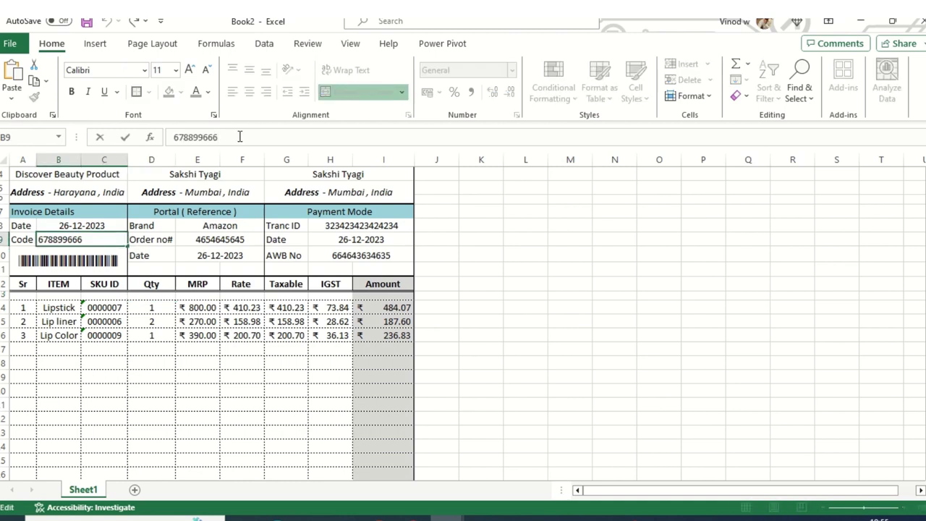
key(BackSpace)
key(BackSpace)
text(89)
key(Return)
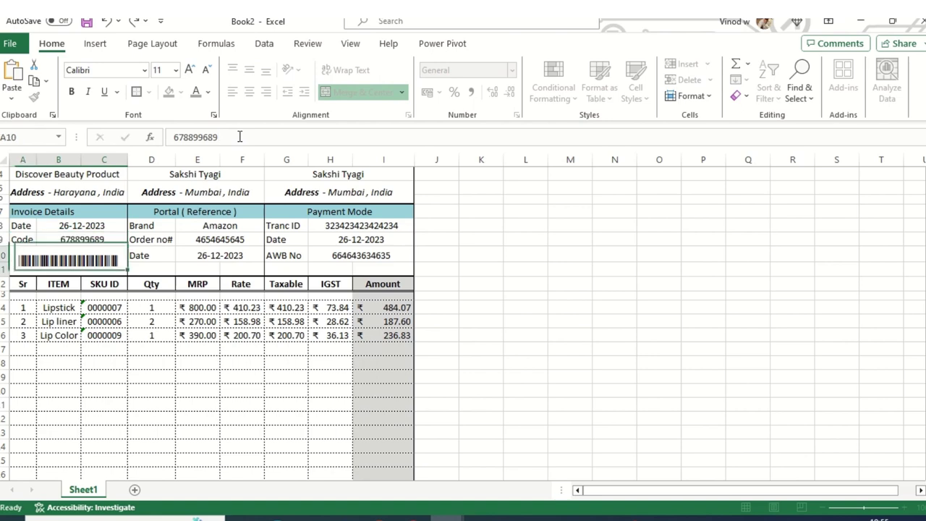
Review the totals, signature cell and item rows further down the invoice.
click(256, 362)
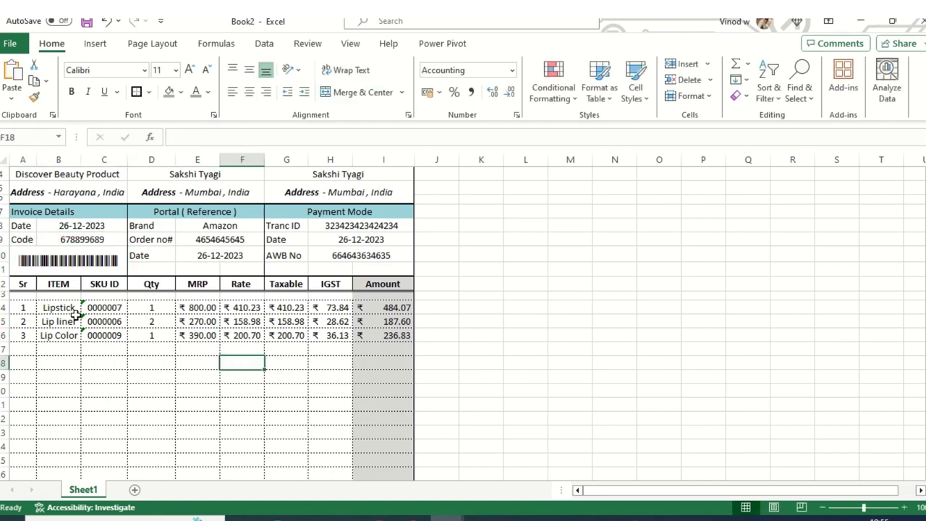
scroll(89, 306, down, 5)
click(19, 304)
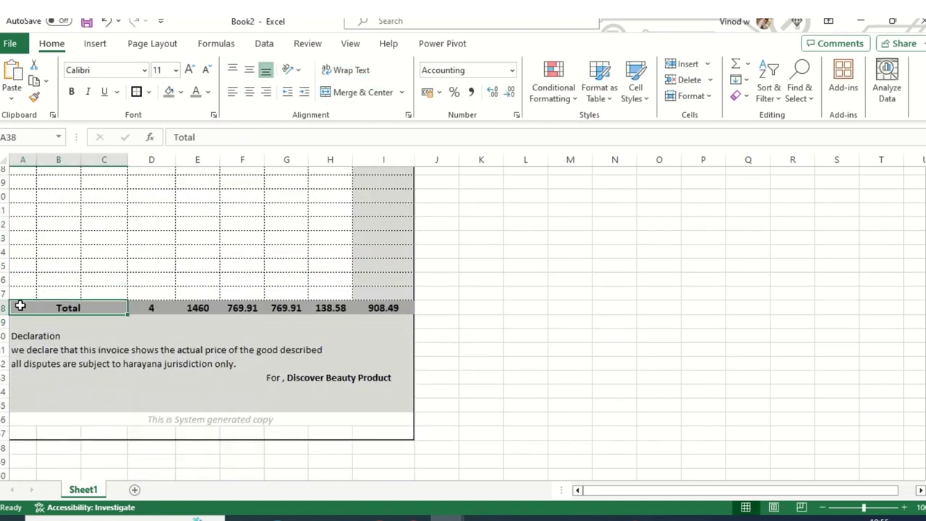
click(407, 307)
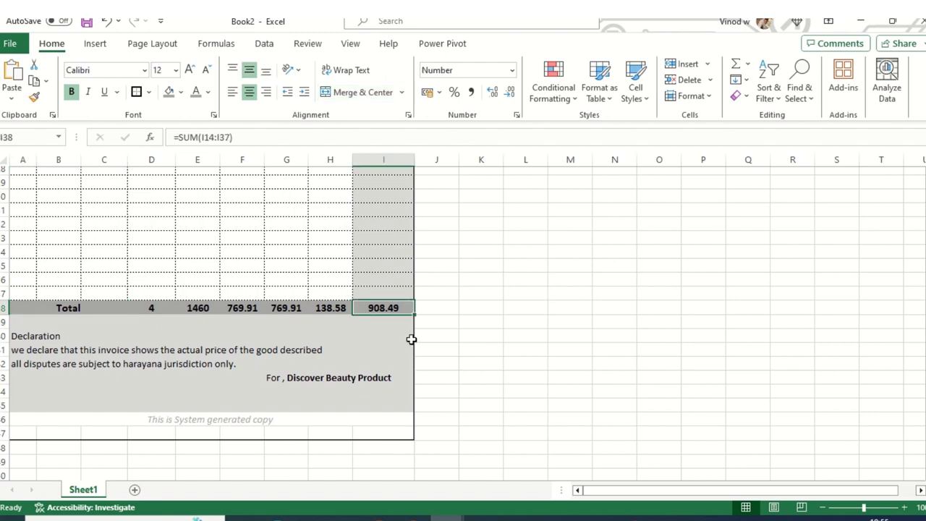
drag(395, 432, 61, 79)
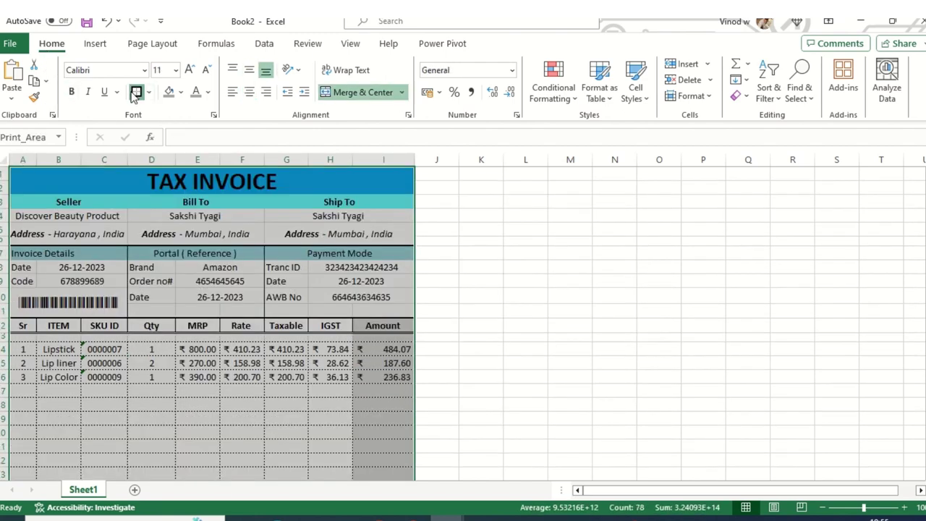
scroll(137, 94, down, 12)
click(332, 288)
scroll(285, 331, up, 12)
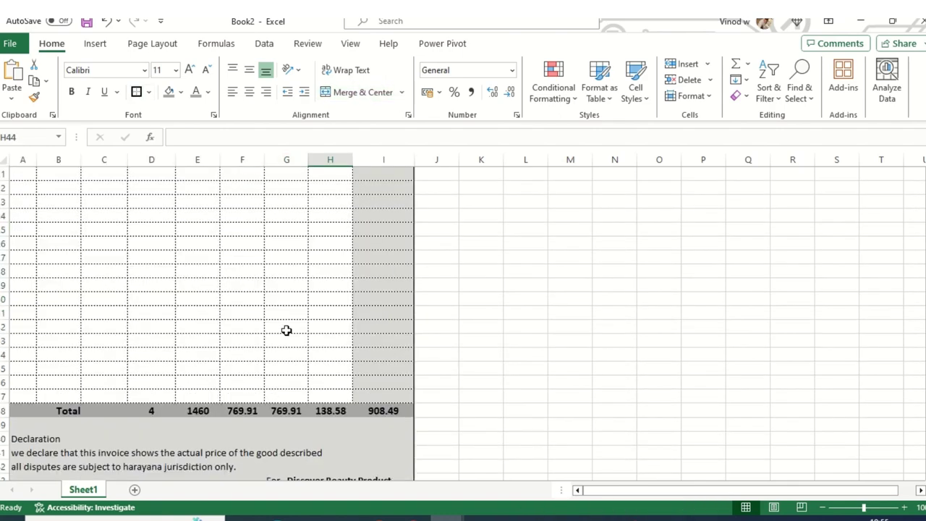
scroll(149, 407, right, 2)
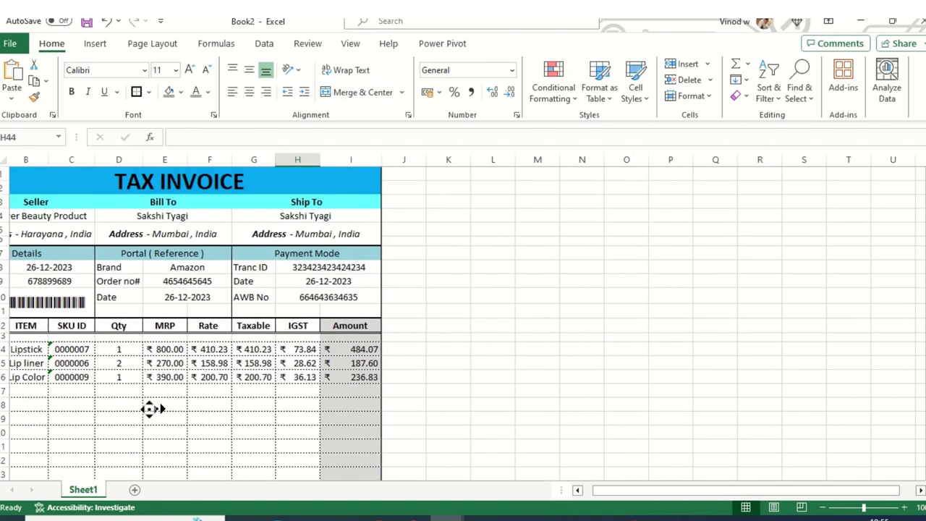
drag(173, 406, 46, 403)
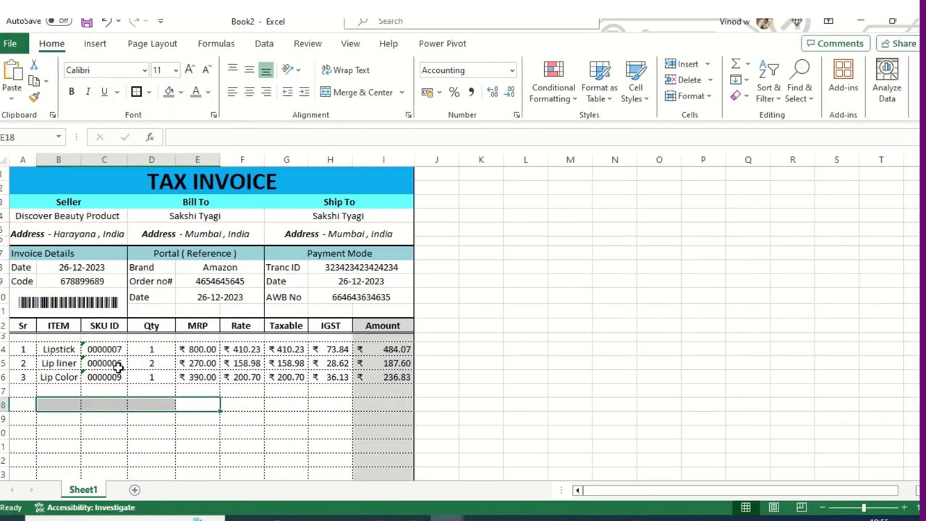
click(46, 388)
Export the workbook via Create PDF/XPS to Downloads as 'My Invoice' and publish it.
click(10, 45)
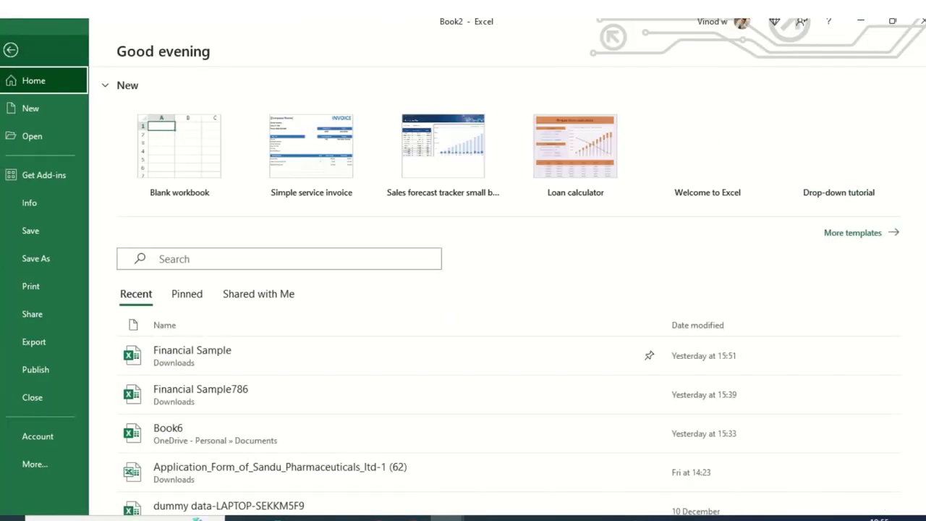
click(52, 343)
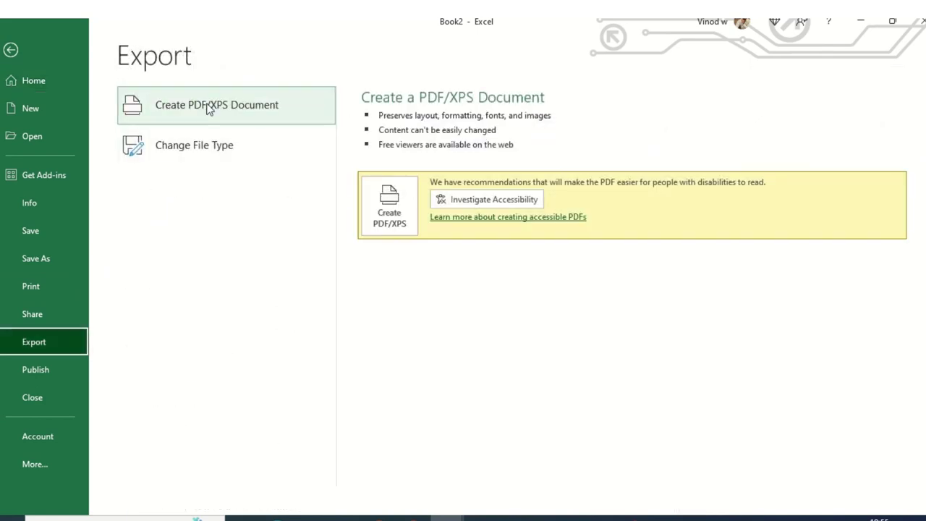
click(390, 203)
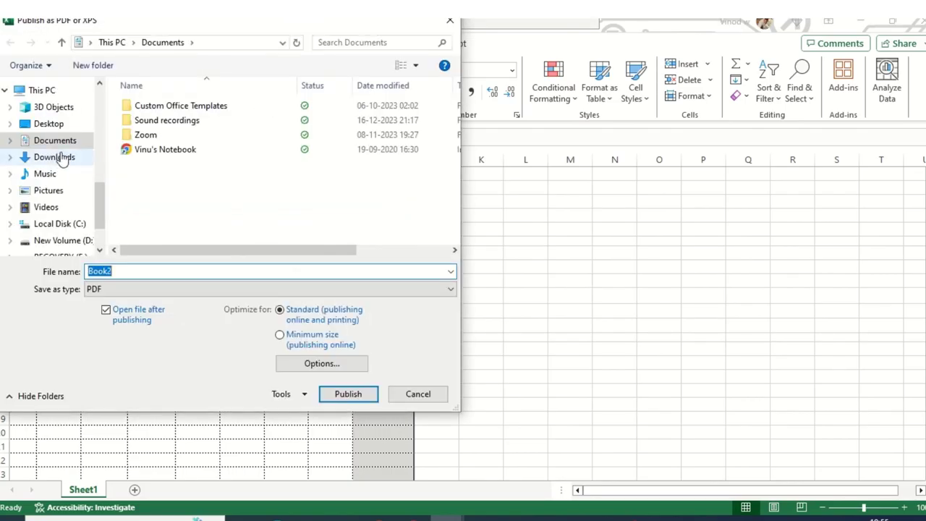
click(55, 159)
click(147, 221)
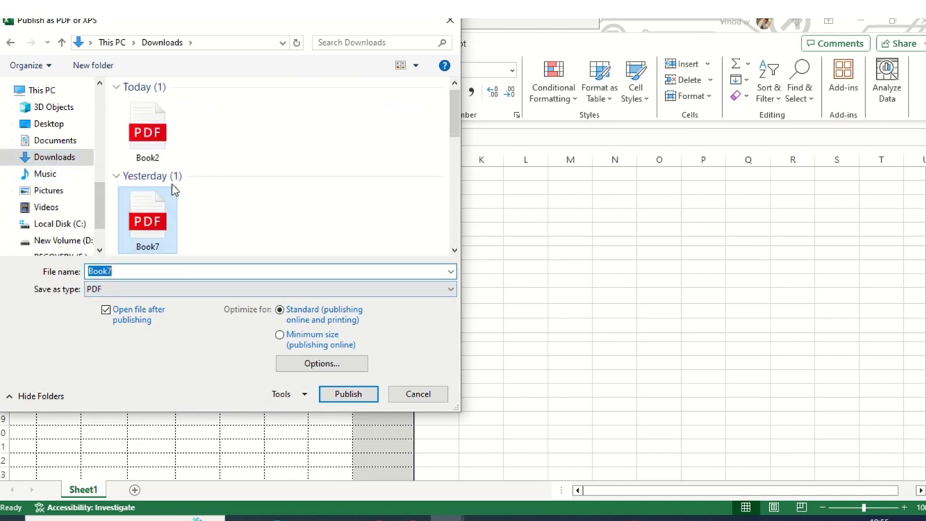
key(Up)
click(130, 269)
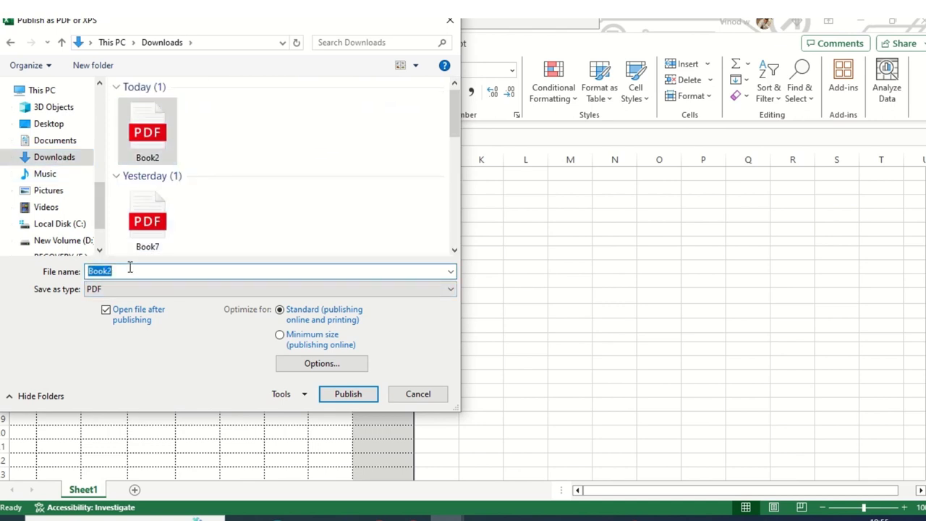
text(My Invoice)
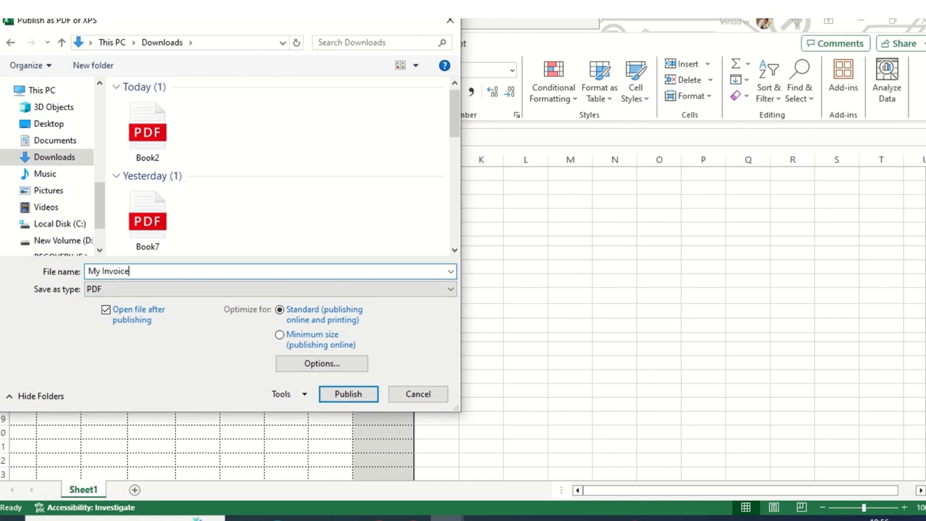
key(Return)
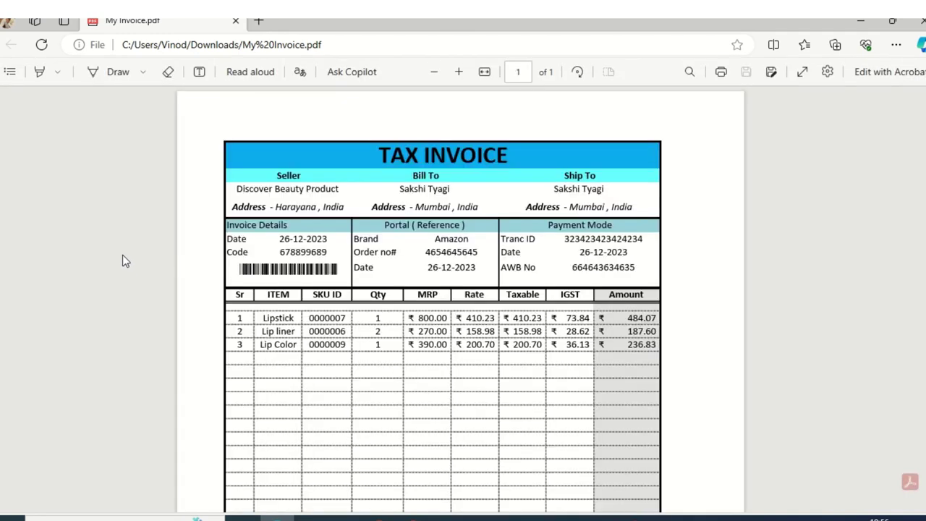
Scroll down My Invoice.pdf and open Copilot beside it to summarise the document.
scroll(602, 271, down, 5)
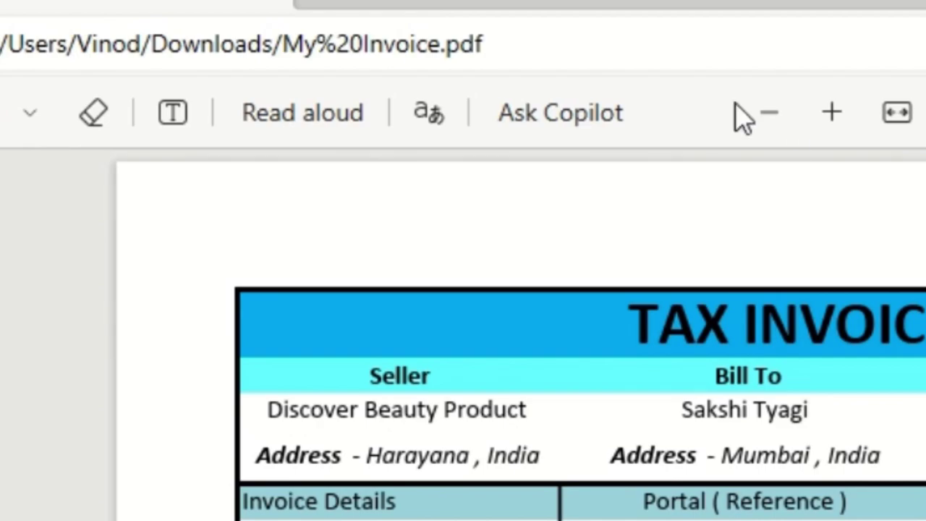
click(591, 114)
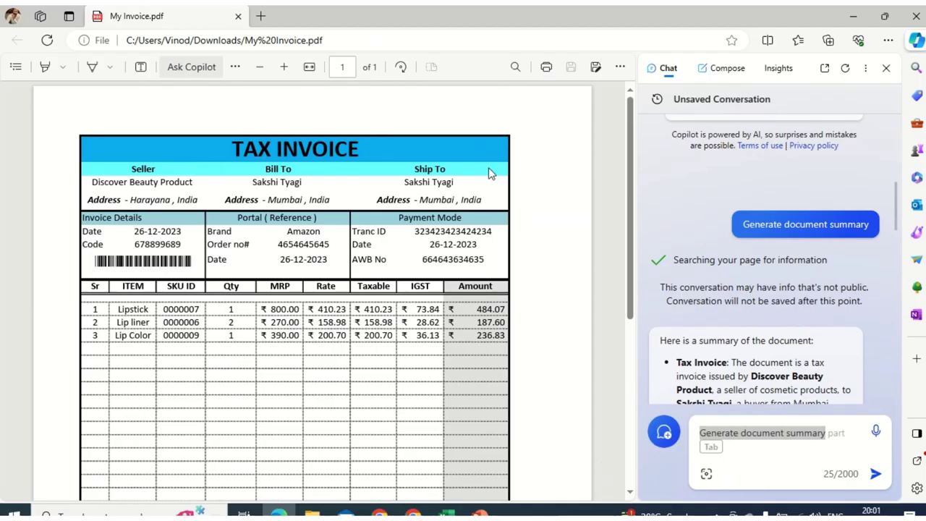
Submit 'Generate document summary' to Copilot for My Invoice.pdf.
click(833, 434)
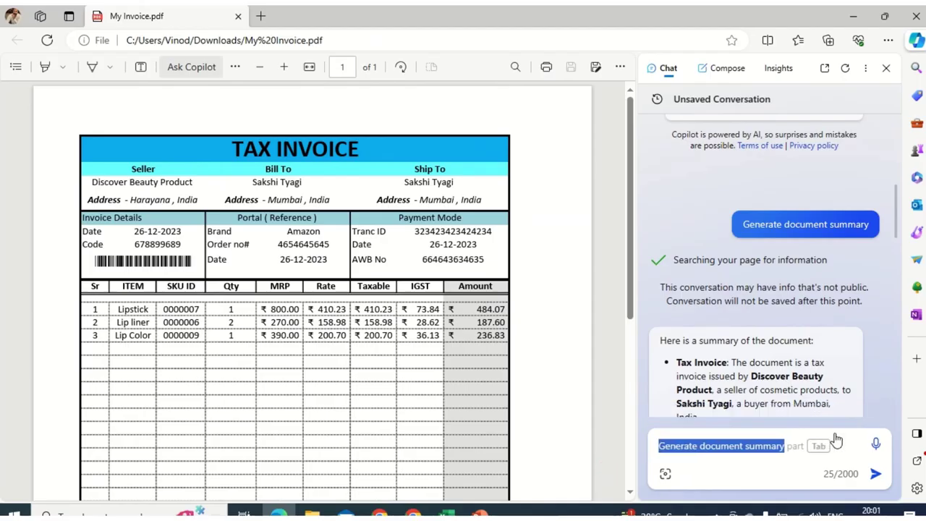
click(835, 439)
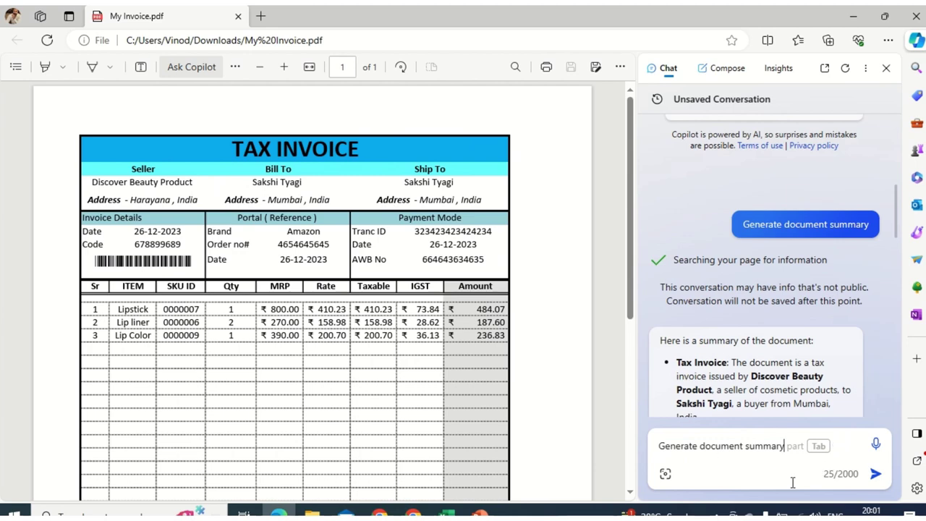
click(875, 475)
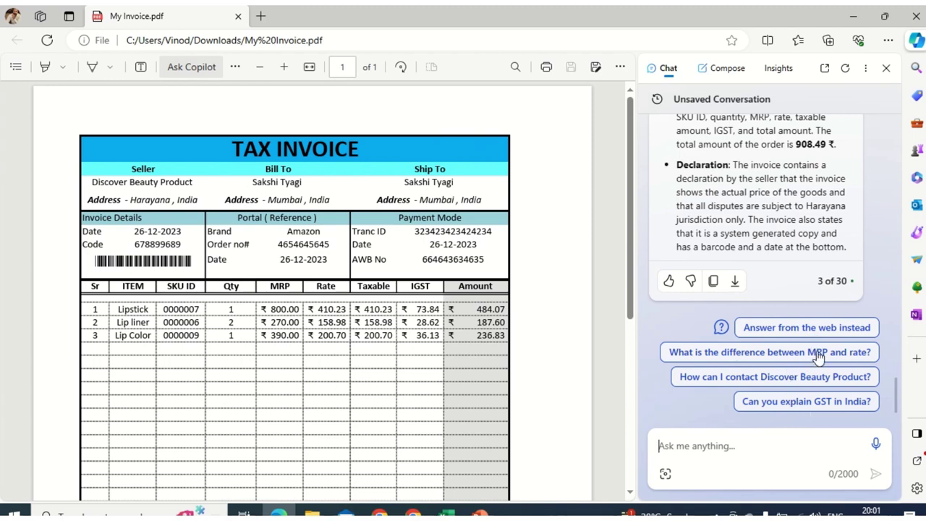
Check the finished summary, then close the Copilot pane to leave only the PDF.
scroll(337, 267, down, 10)
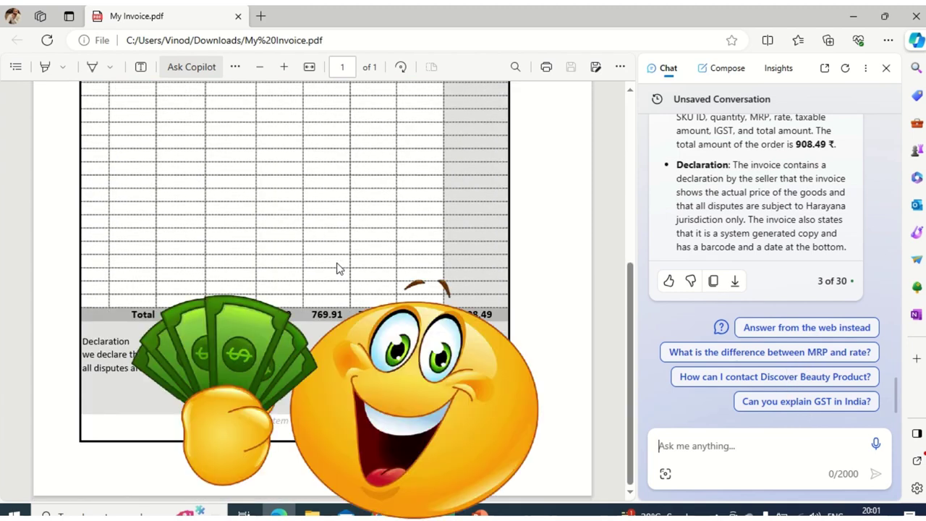
scroll(337, 267, up, 10)
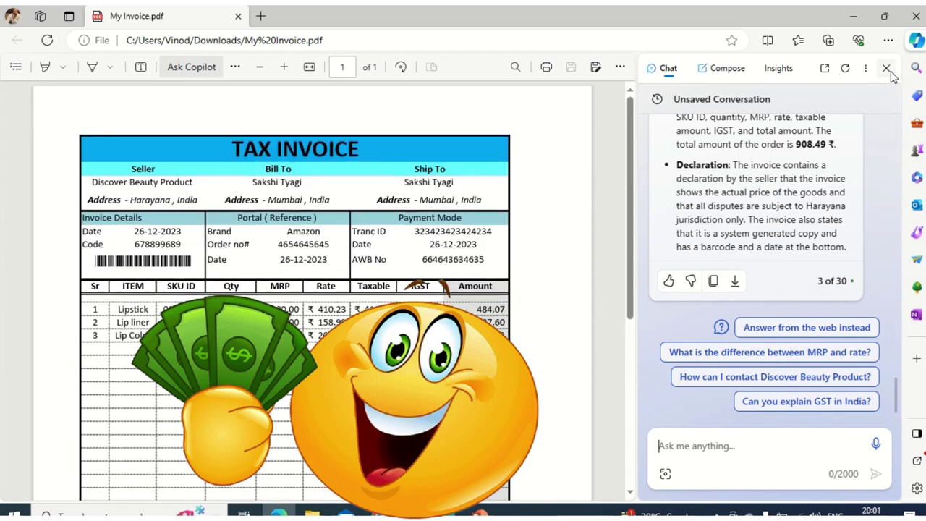
click(885, 68)
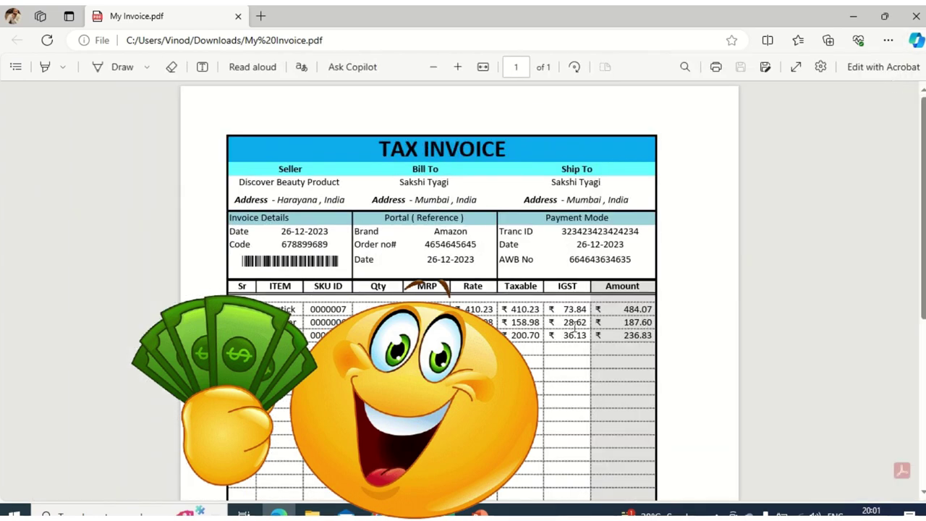